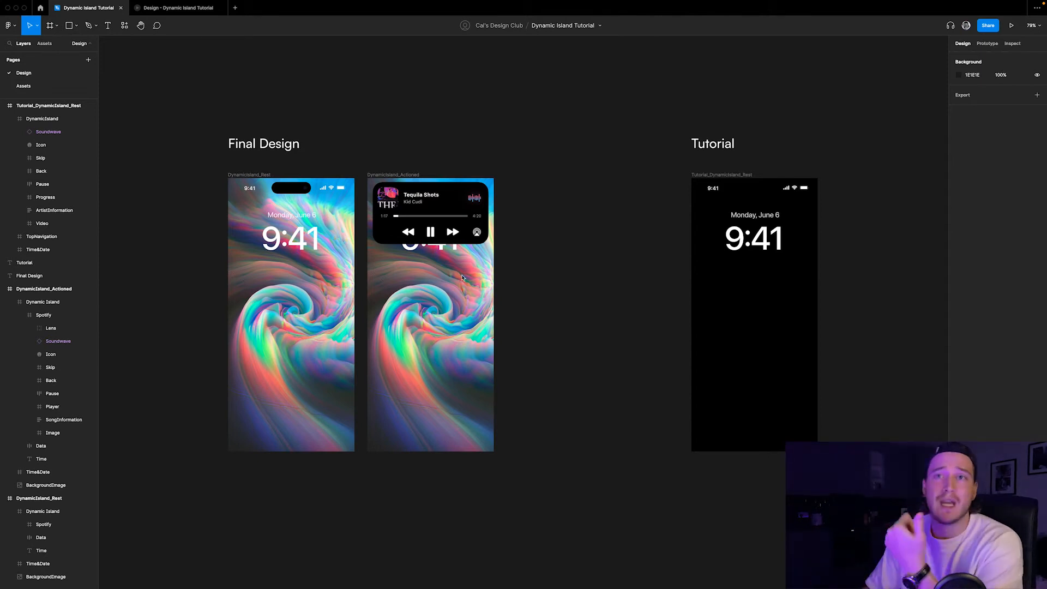
- Review the Unsplash image, icons and MP4 video on the Assets page
click(30, 91)
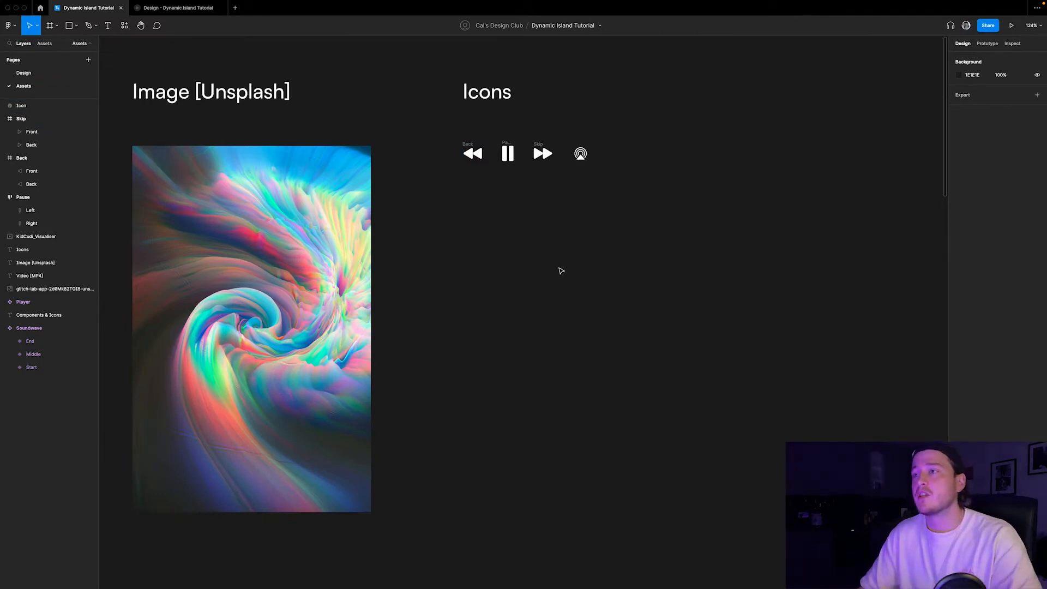
scroll(564, 278, down, 5)
scroll(562, 270, down, 3)
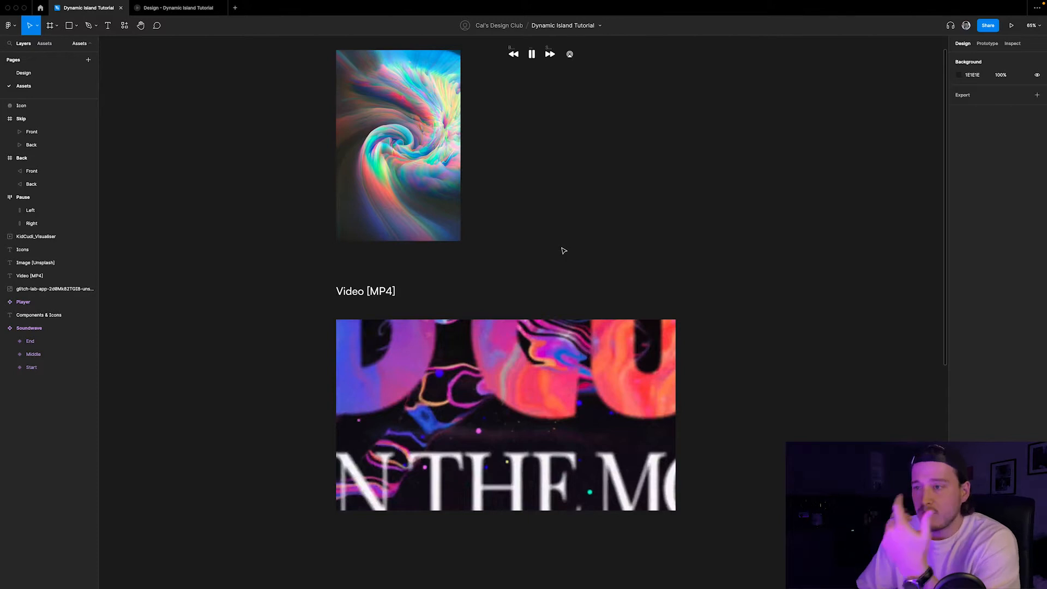
scroll(549, 253, up, 2)
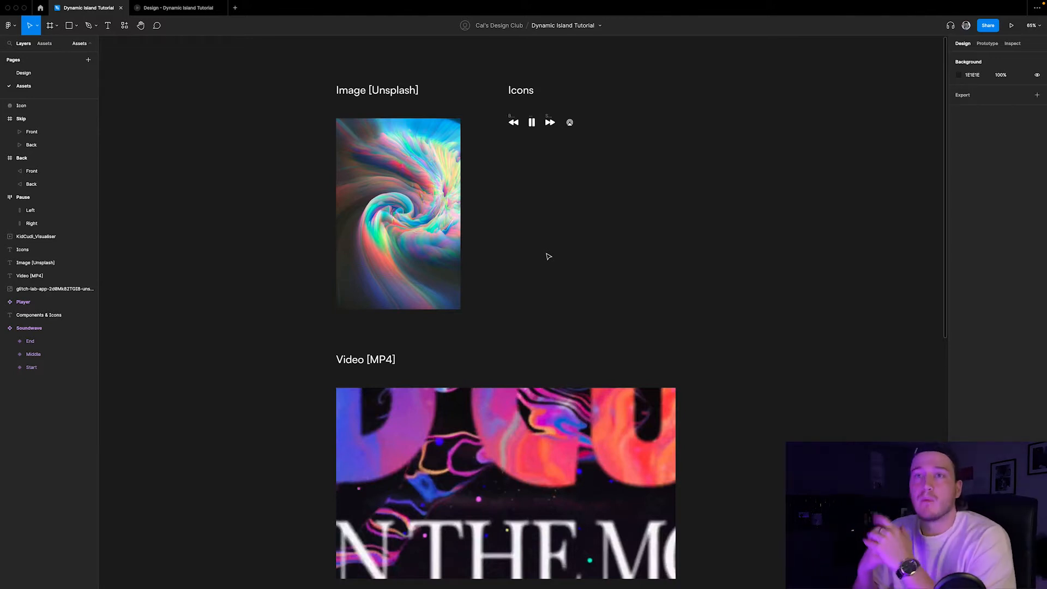
- Return to the Design page and check the dimensions of the Tutorial_DynamicIsland_Rest frame
click(77, 72)
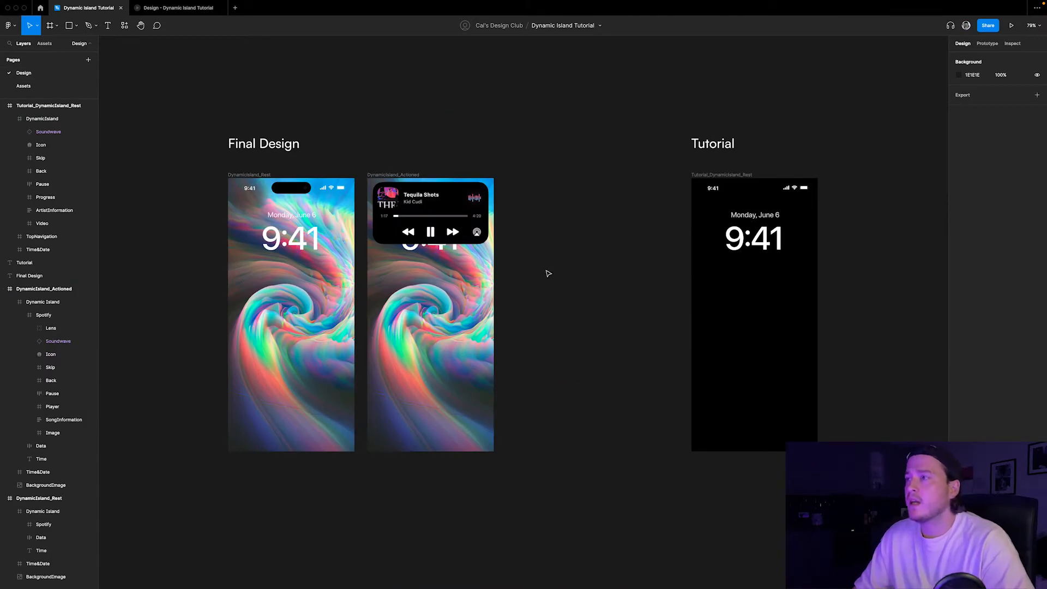
click(701, 174)
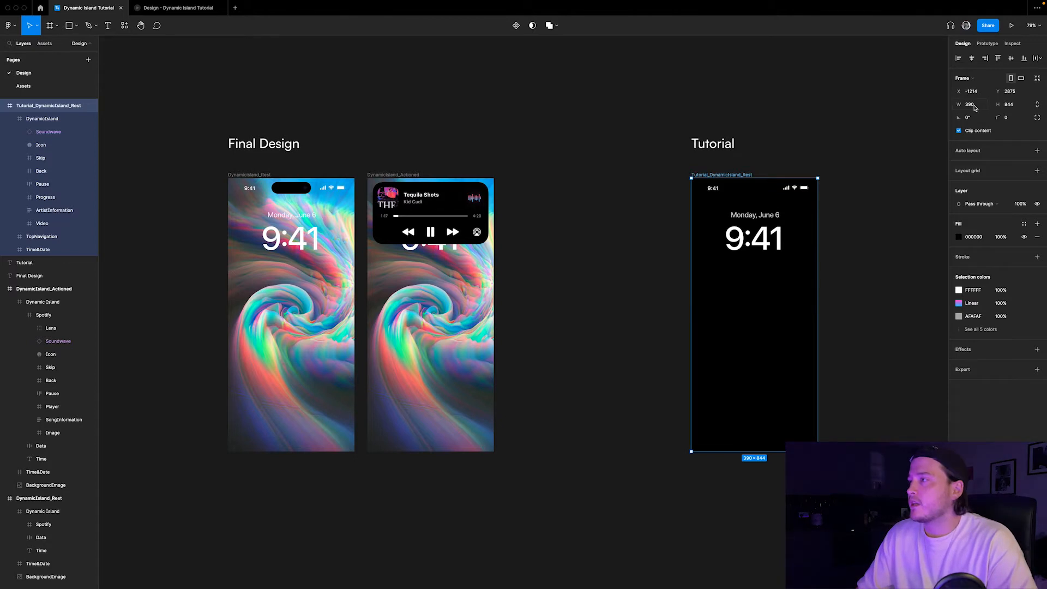
click(825, 109)
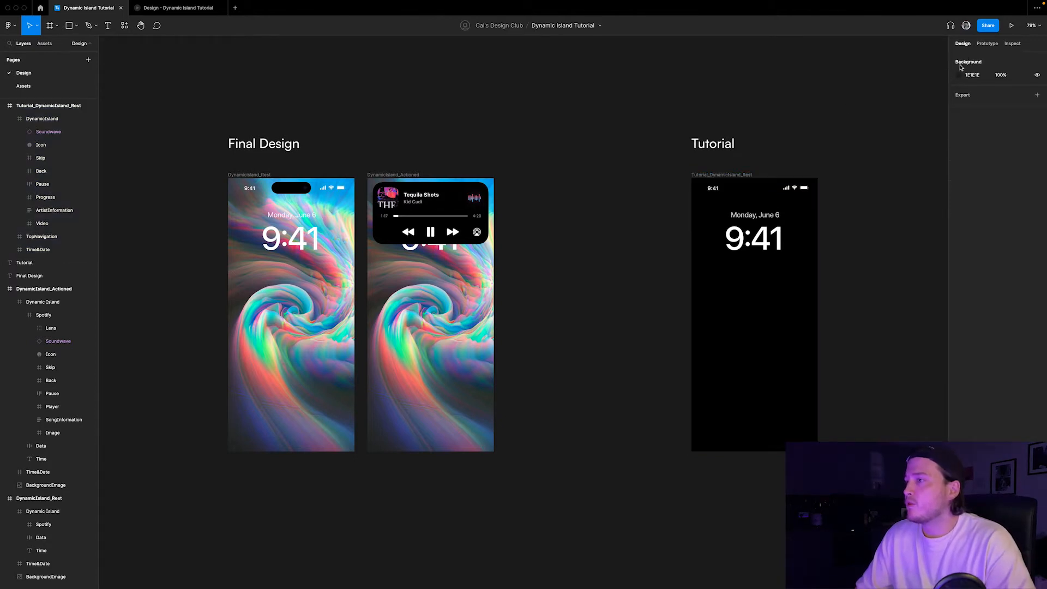
- Look through the prototype device presets and remove the flow starting point from the Tutorial_DynamicIsland_Rest frame
click(987, 43)
click(973, 77)
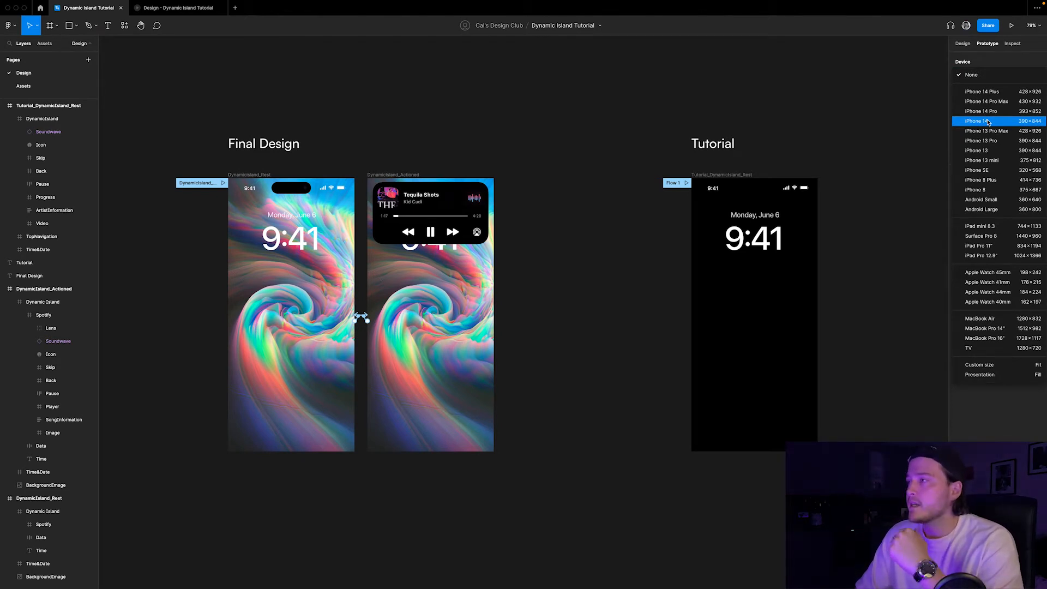
click(876, 155)
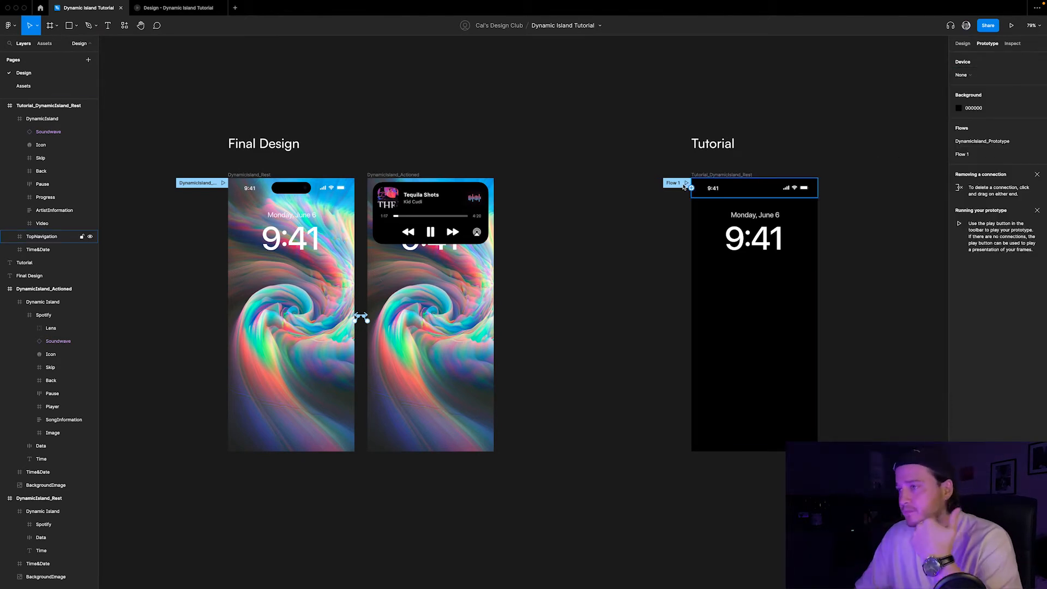
click(700, 174)
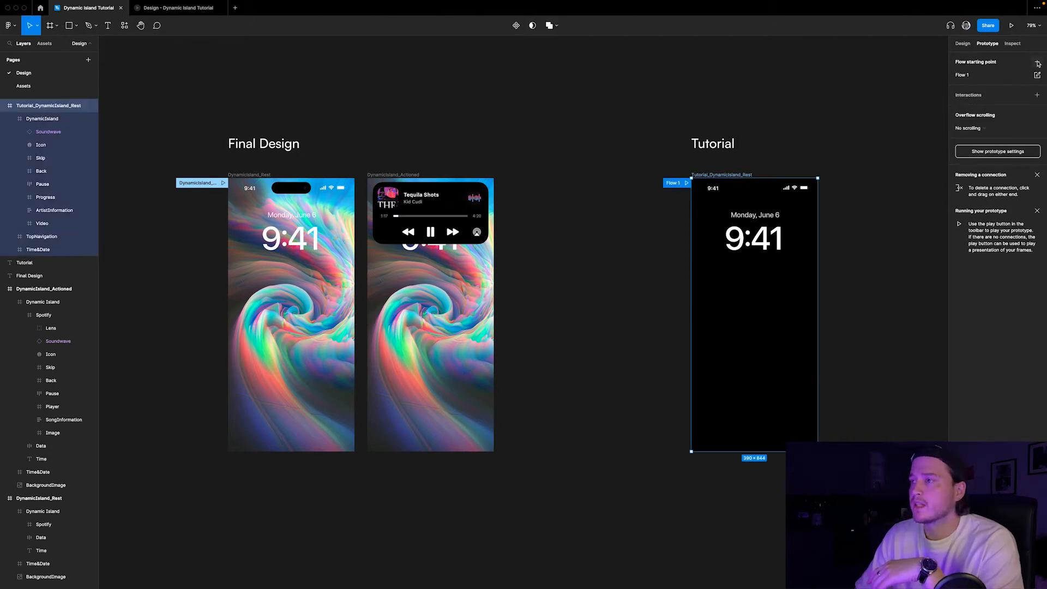
click(858, 135)
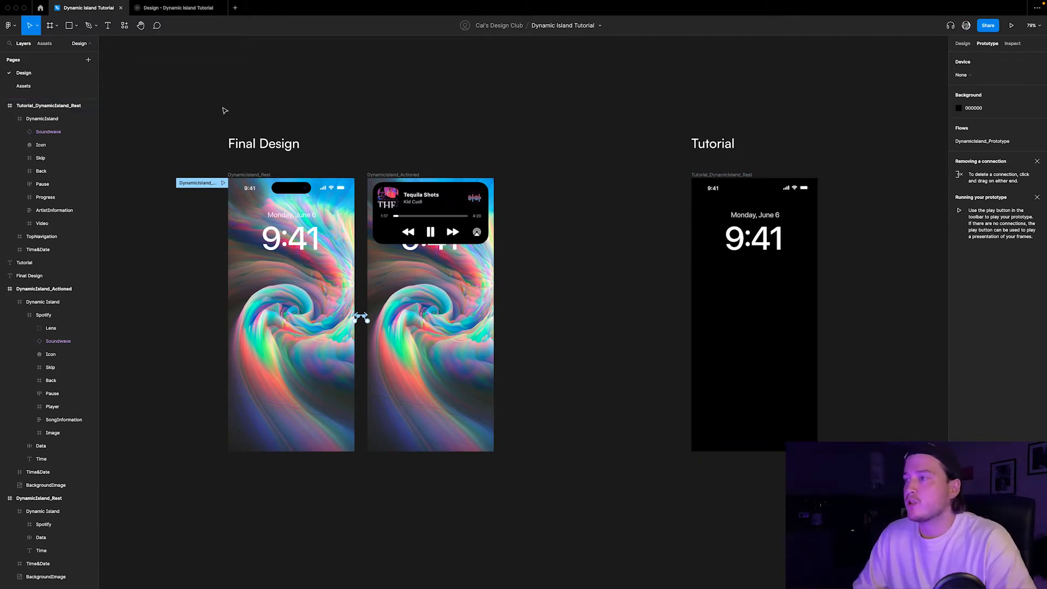
- Copy the Unsplash image's properties from the Assets page and paste them onto the Tutorial_DynamicIsland_Rest frame as its background
click(25, 88)
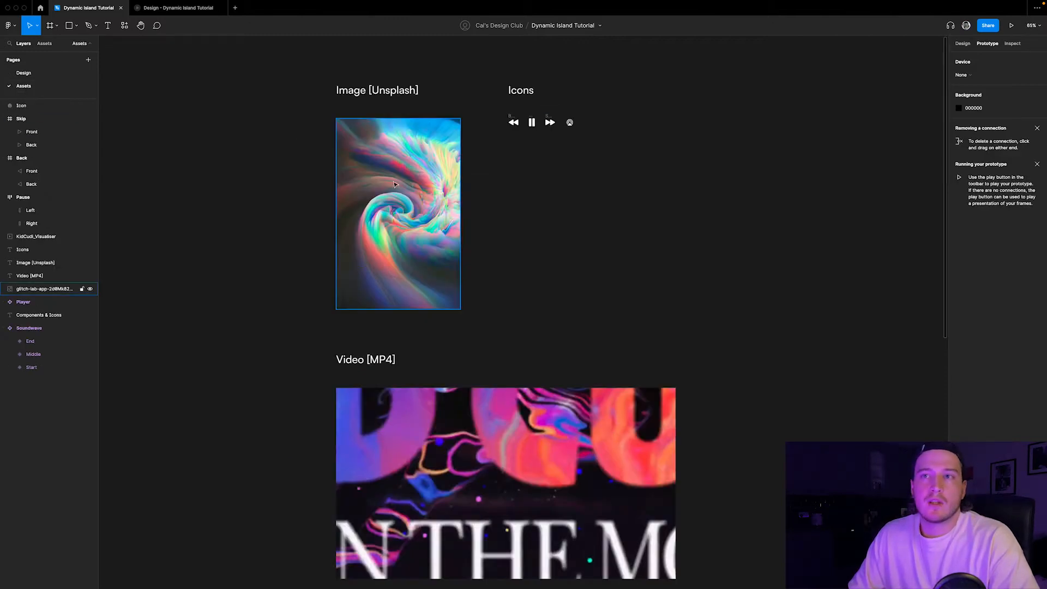
click(397, 179)
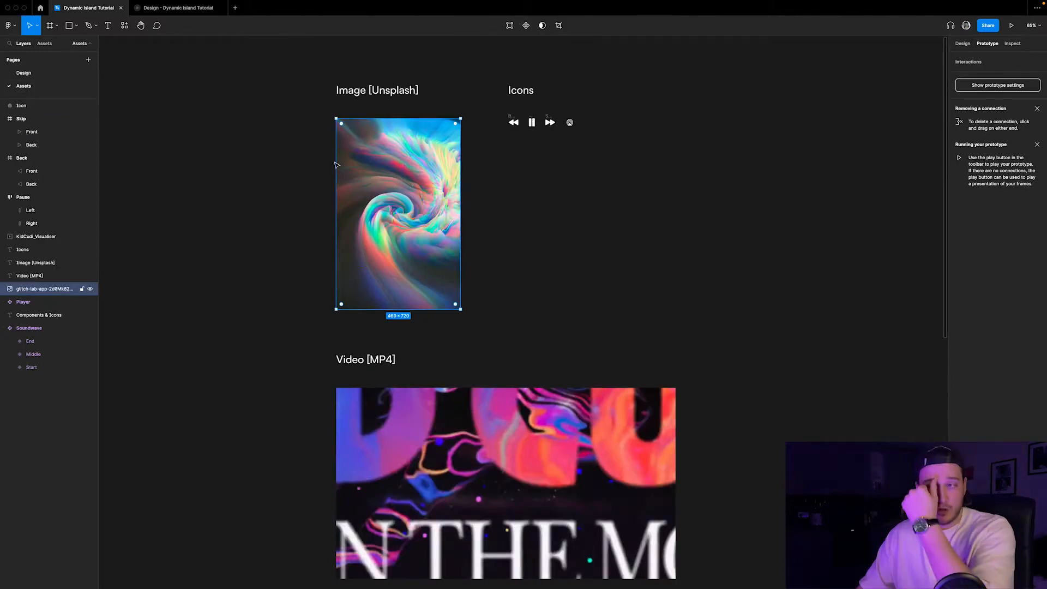
click(24, 73)
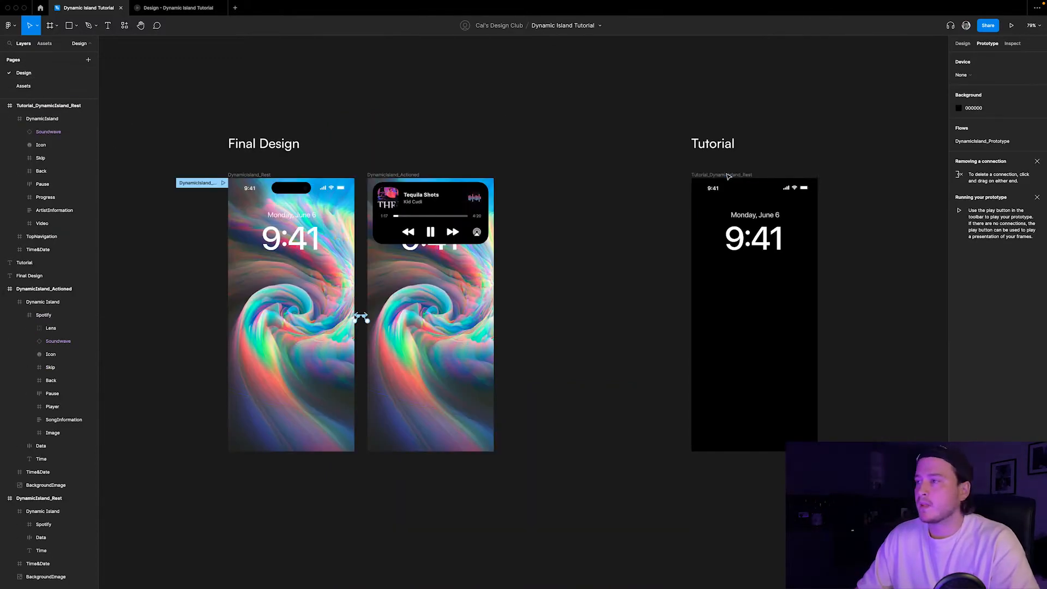
click(728, 177)
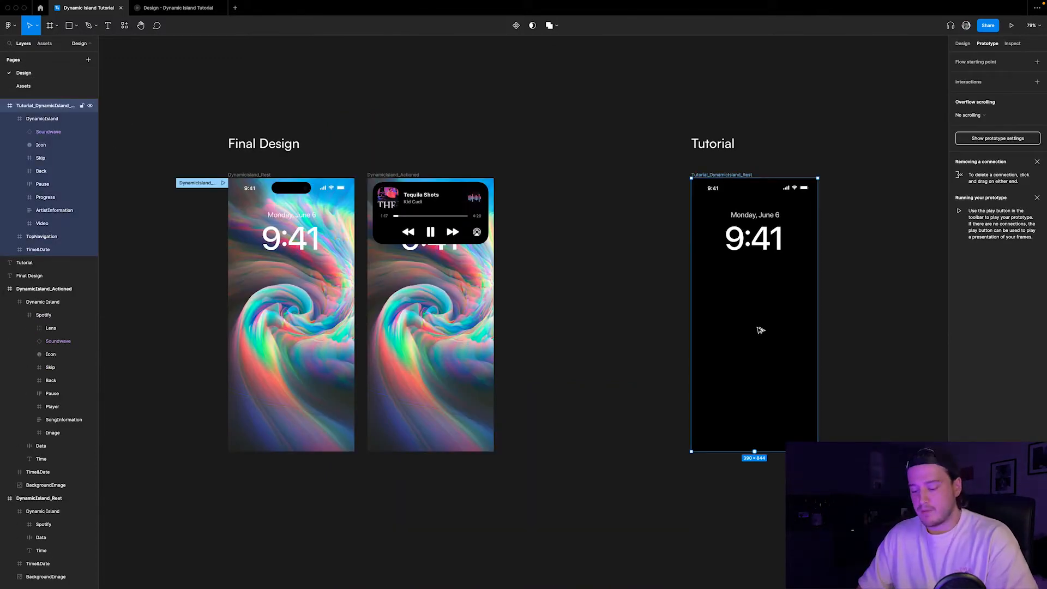
key(alt+super+v)
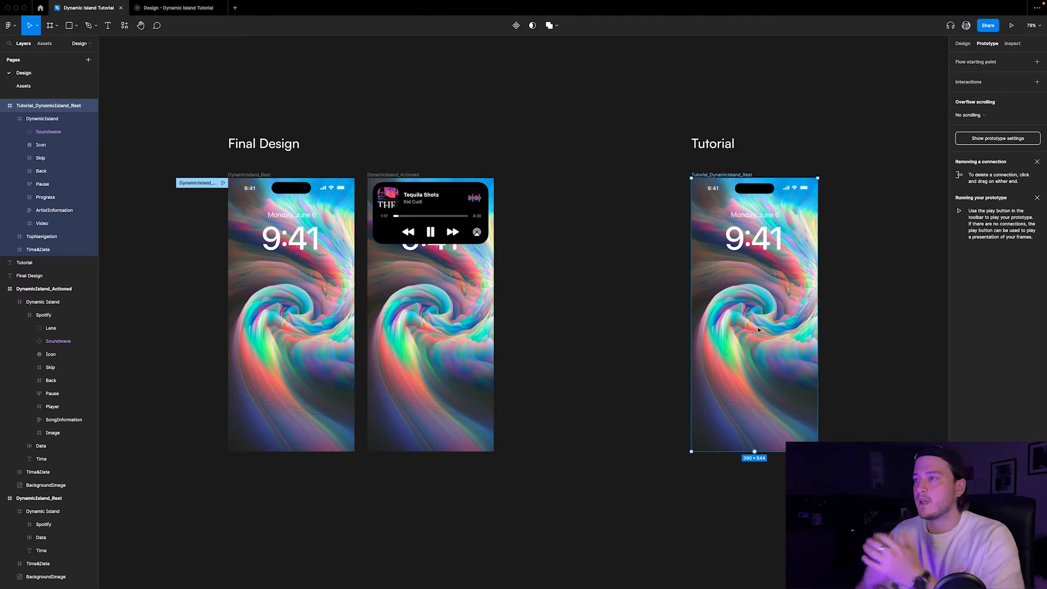
- Delete the existing DynamicIsland layer from the Tutorial_DynamicIsland_Rest frame
click(754, 191)
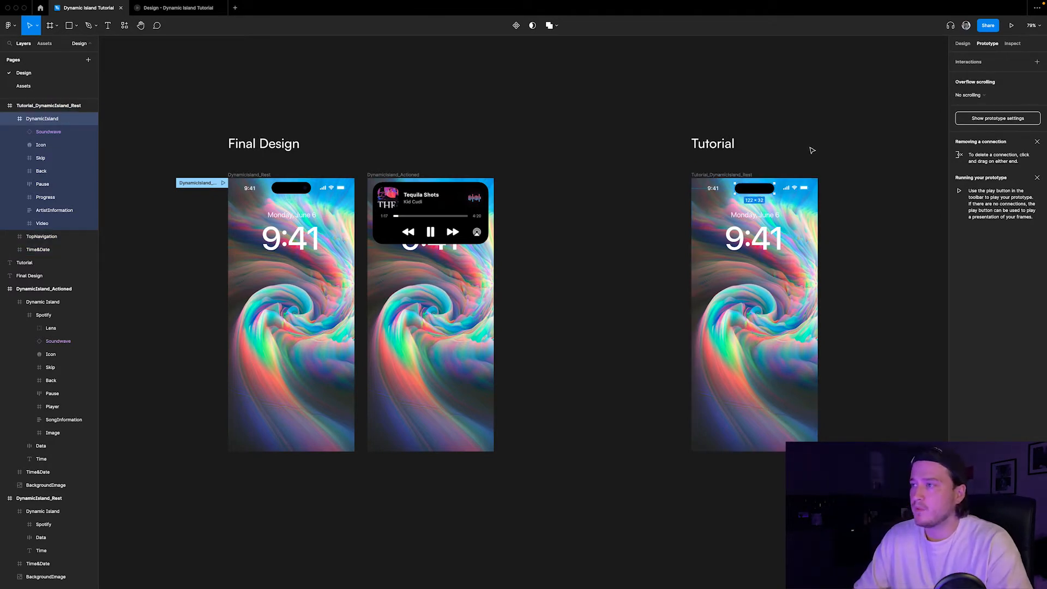
key(Delete)
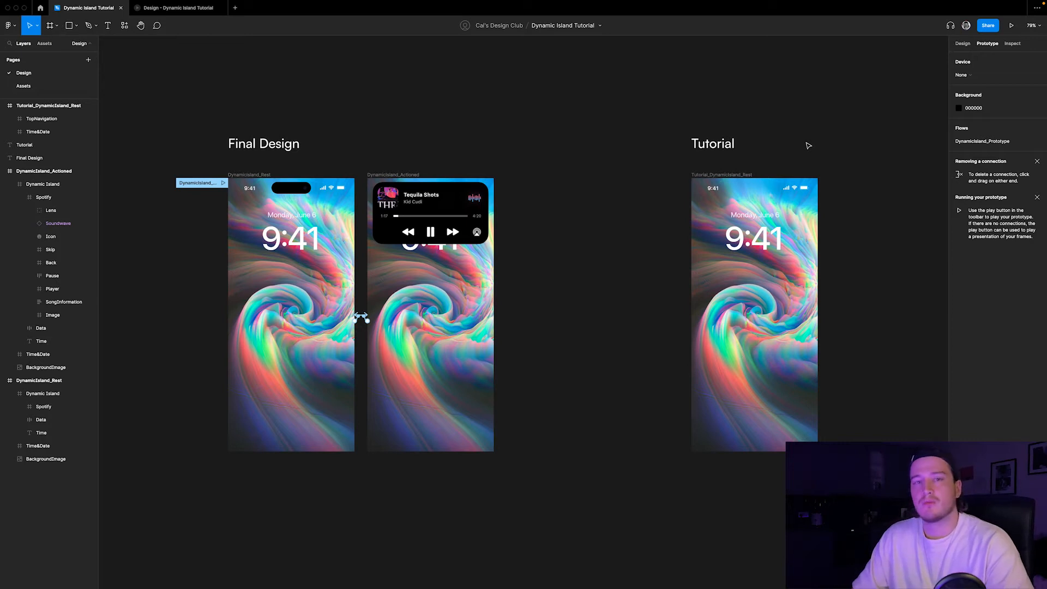
- Duplicate the Tutorial_DynamicIsland_Rest frame and rename the copy Tutorial_DynamicIsland_Action
scroll(507, 143, up, 5)
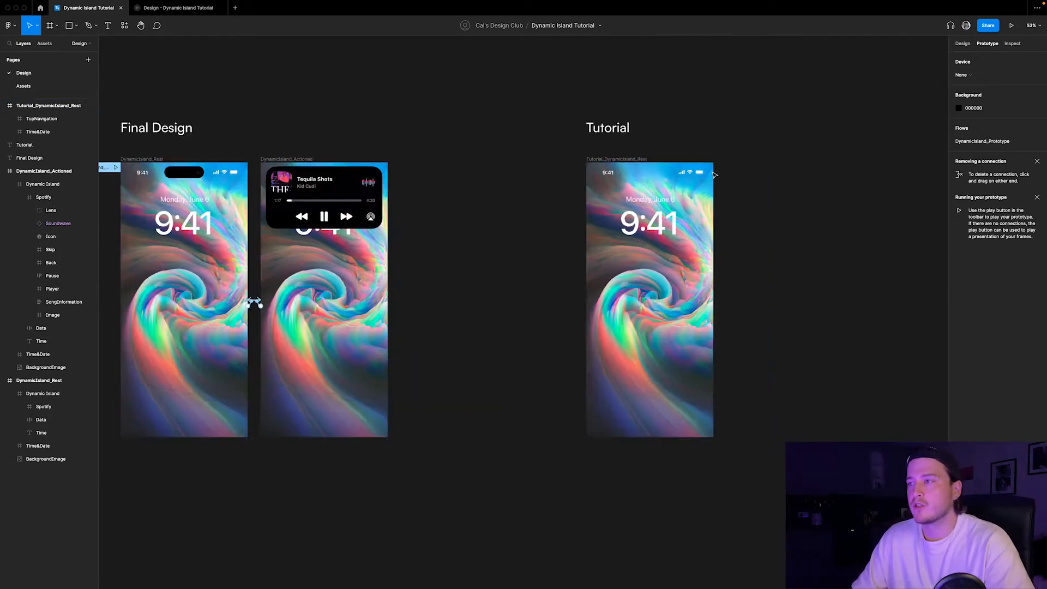
click(594, 158)
key(super+d)
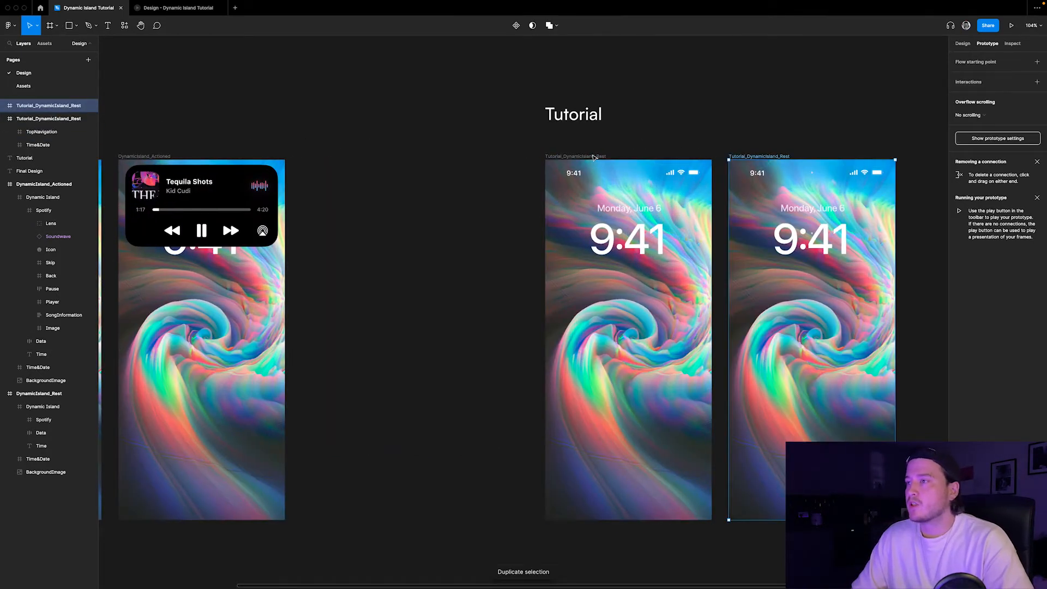
scroll(749, 158, down, 2)
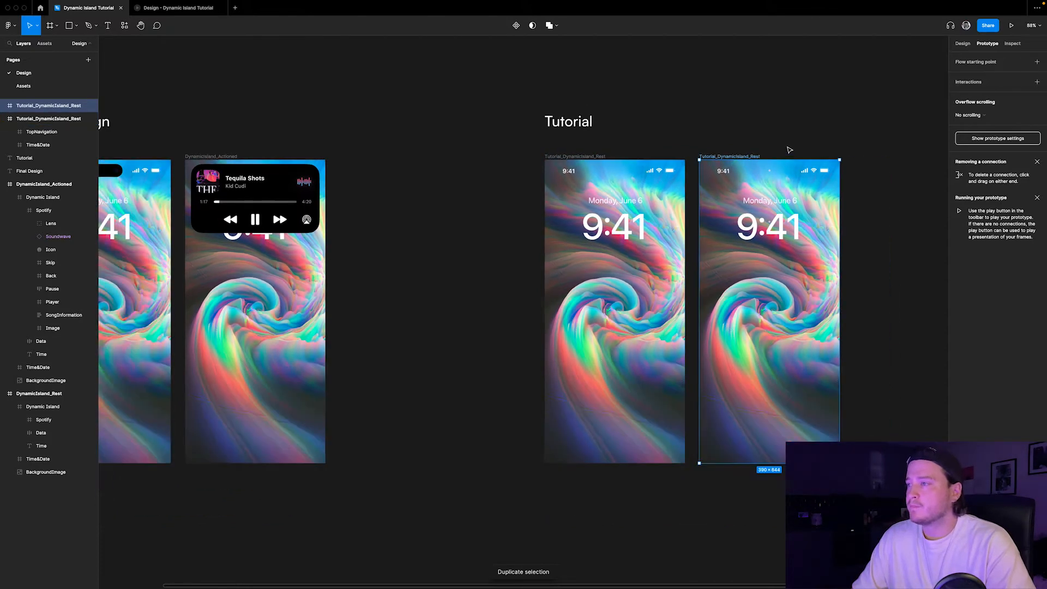
double_click(750, 159)
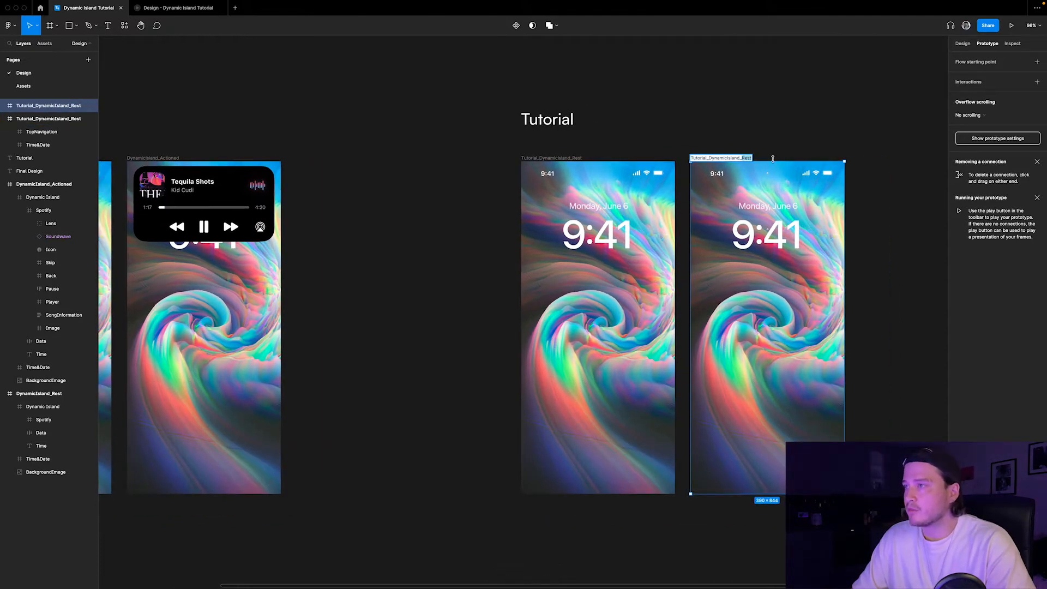
text(Action)
key(Return)
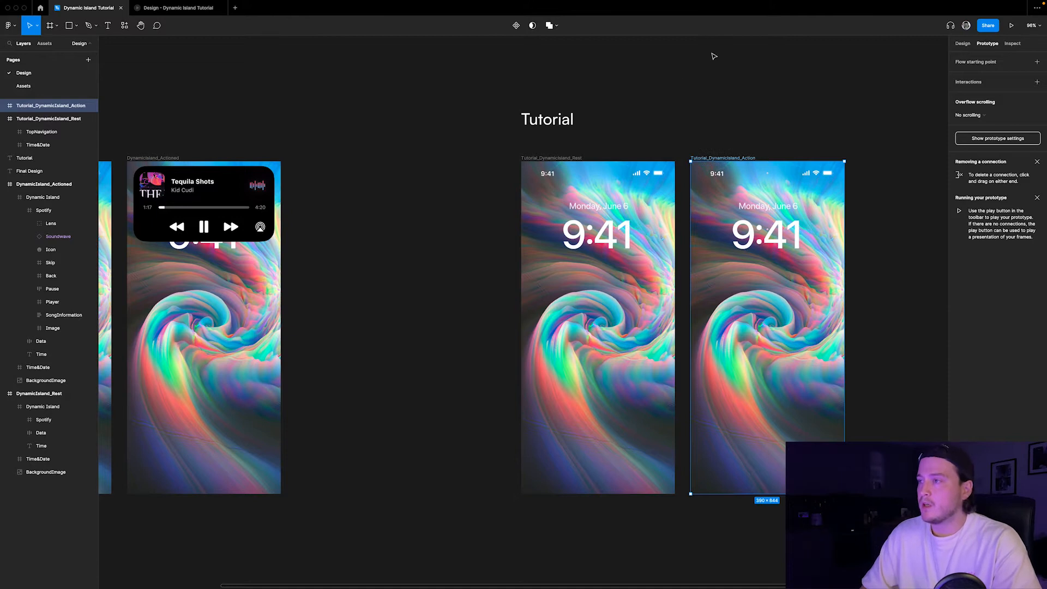
click(818, 126)
scroll(818, 125, down, 5)
scroll(635, 78, up, 3)
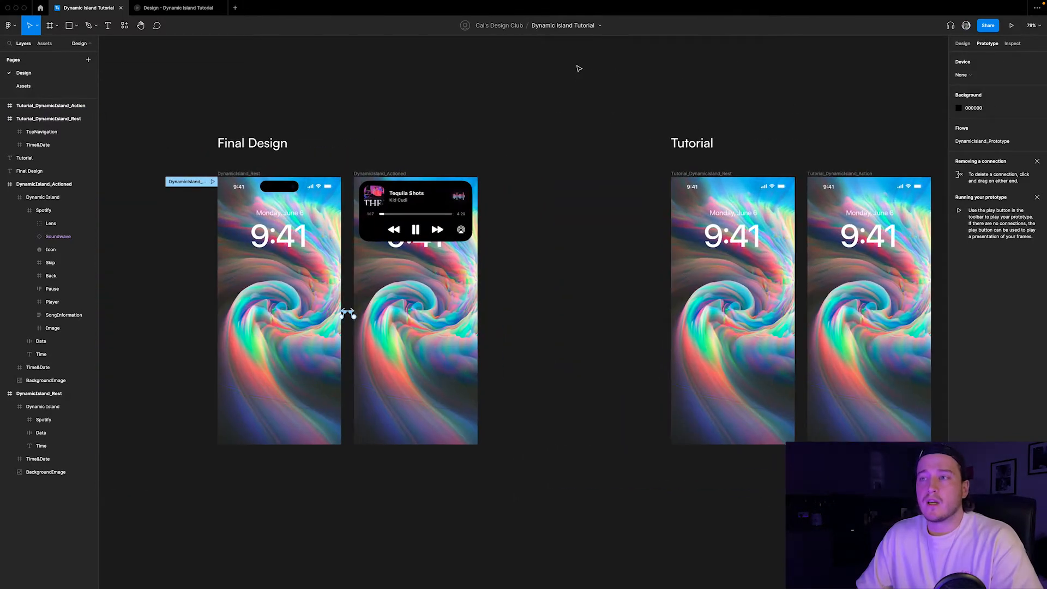
scroll(677, 73, down, 2)
scroll(680, 73, up, 3)
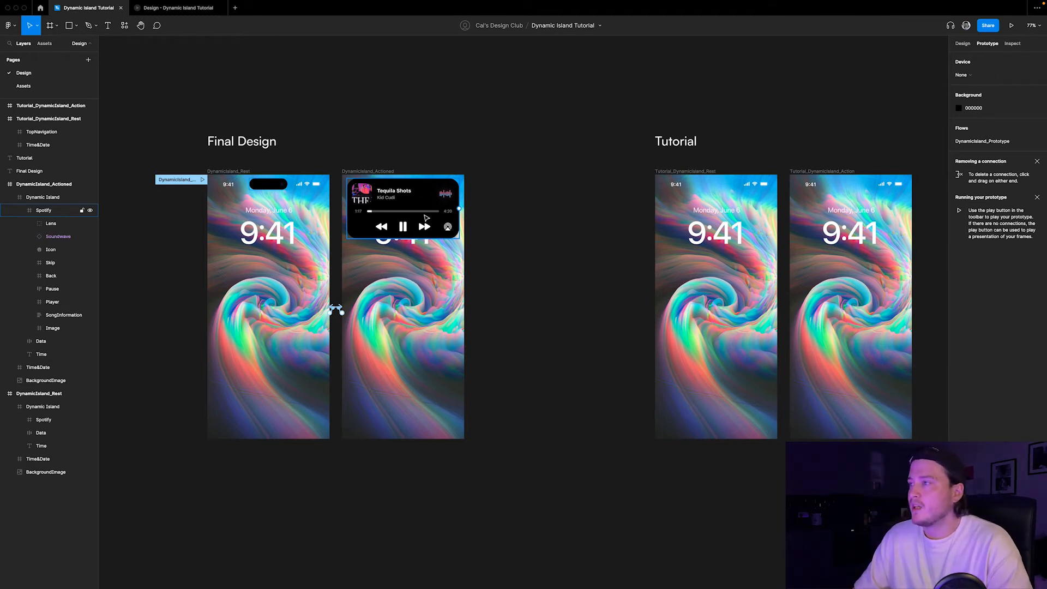
scroll(415, 221, down, 5)
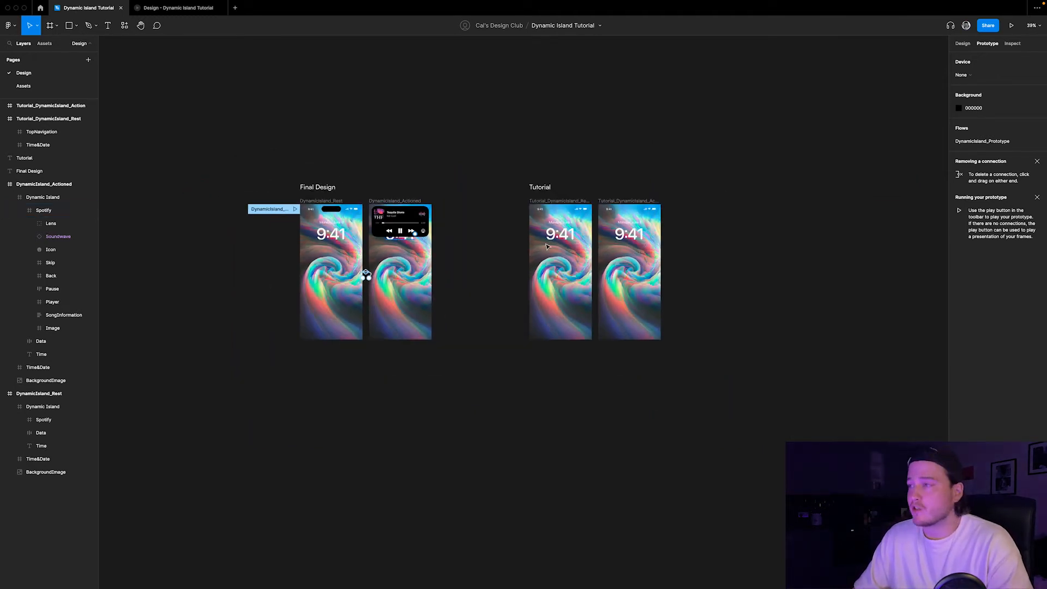
- Draw a frame about 365 × 190 at the top of Tutorial_DynamicIsland_Action and move it out of TopNavigation, above it in the layer order
scroll(606, 180, up, 8)
click(473, 152)
key(f)
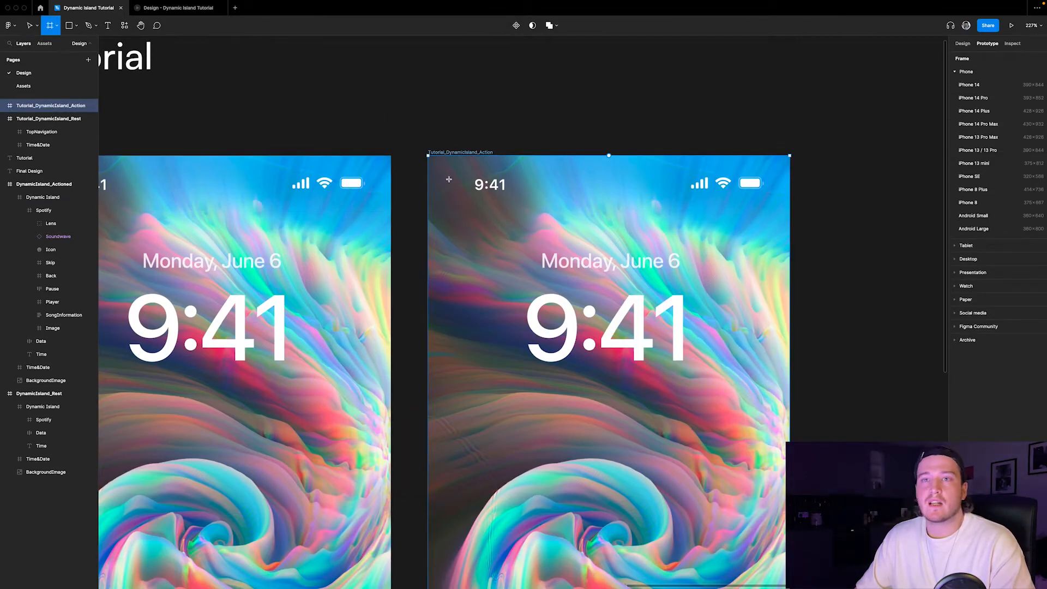
drag(437, 163, 779, 347)
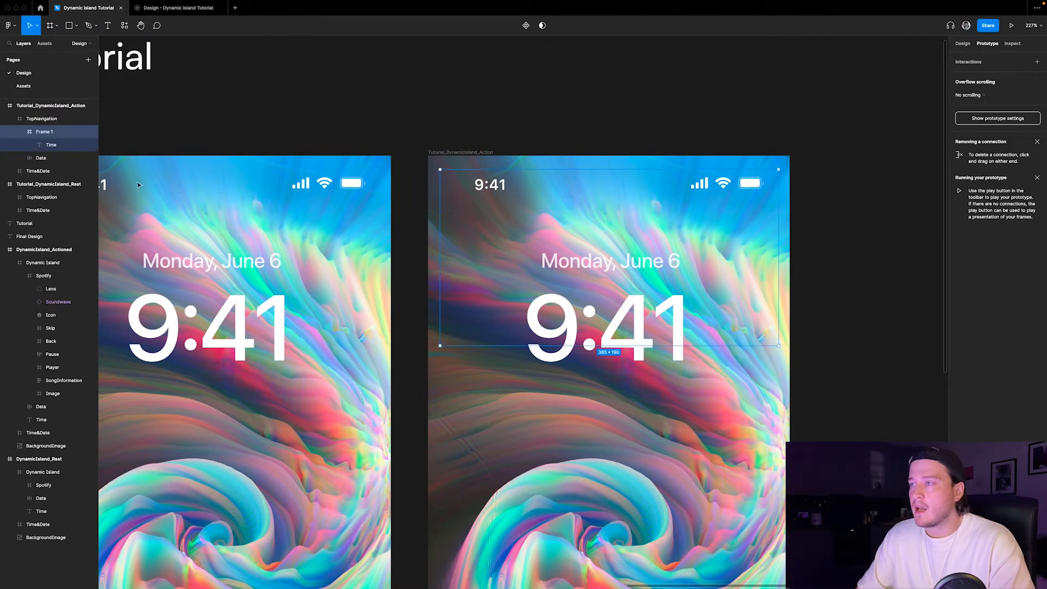
drag(49, 145, 46, 114)
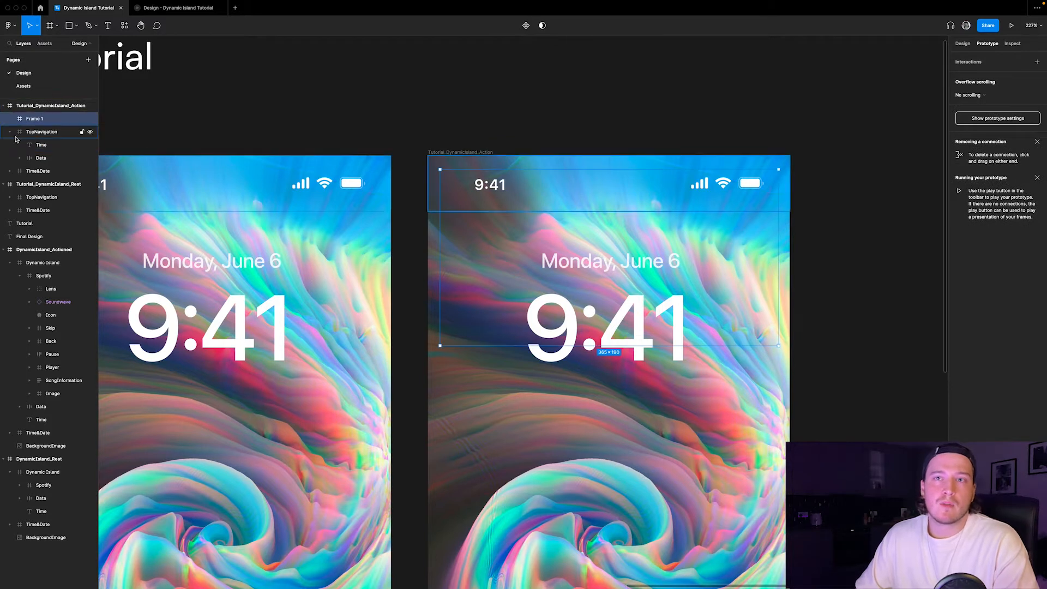
- Rename the new frame in Tutorial_DynamicIsland_Action as DyanamicIsland
double_click(48, 119)
text(DyanamicIsland)
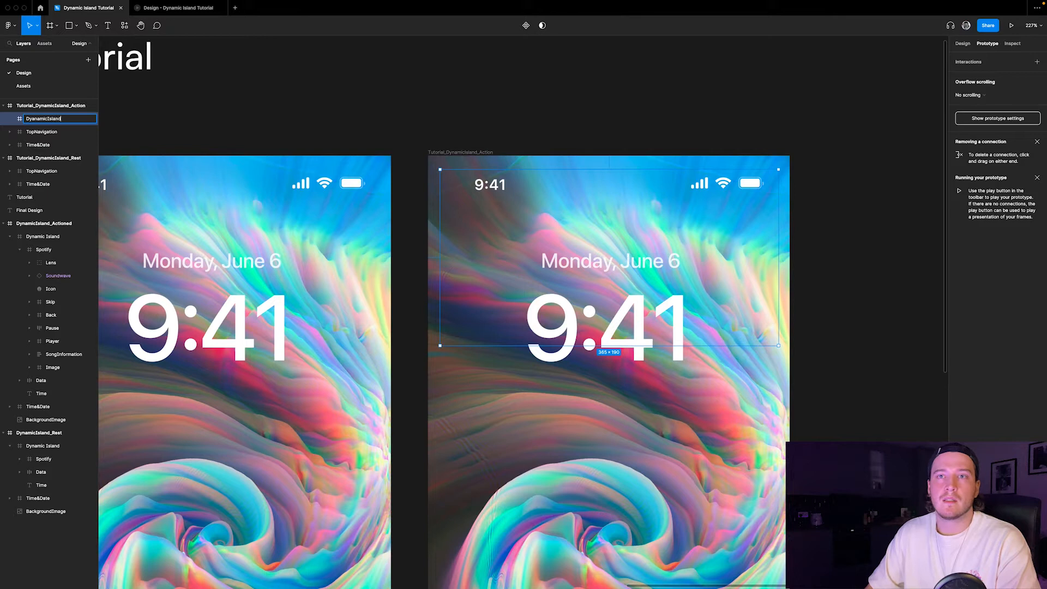
key(Return)
- Add a solid black 000000 fill to the DyanamicIsland frame
click(963, 44)
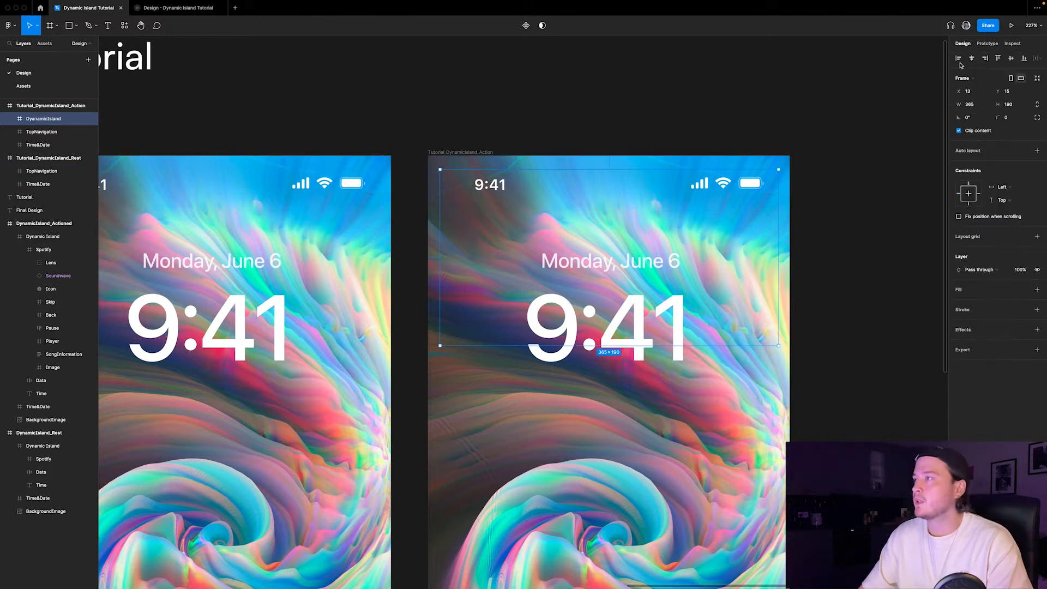
click(960, 289)
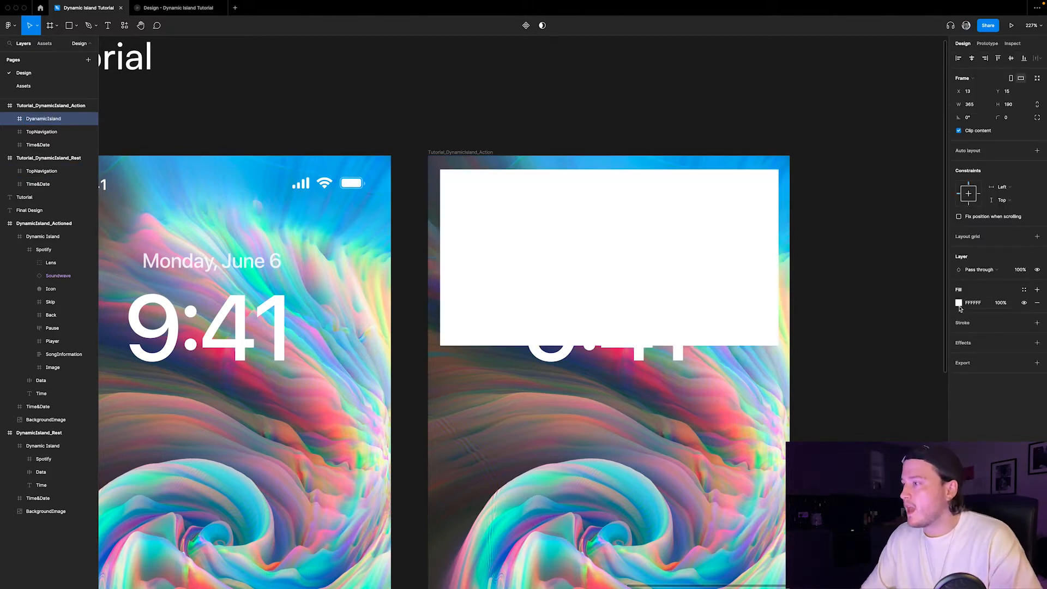
click(959, 303)
click(894, 409)
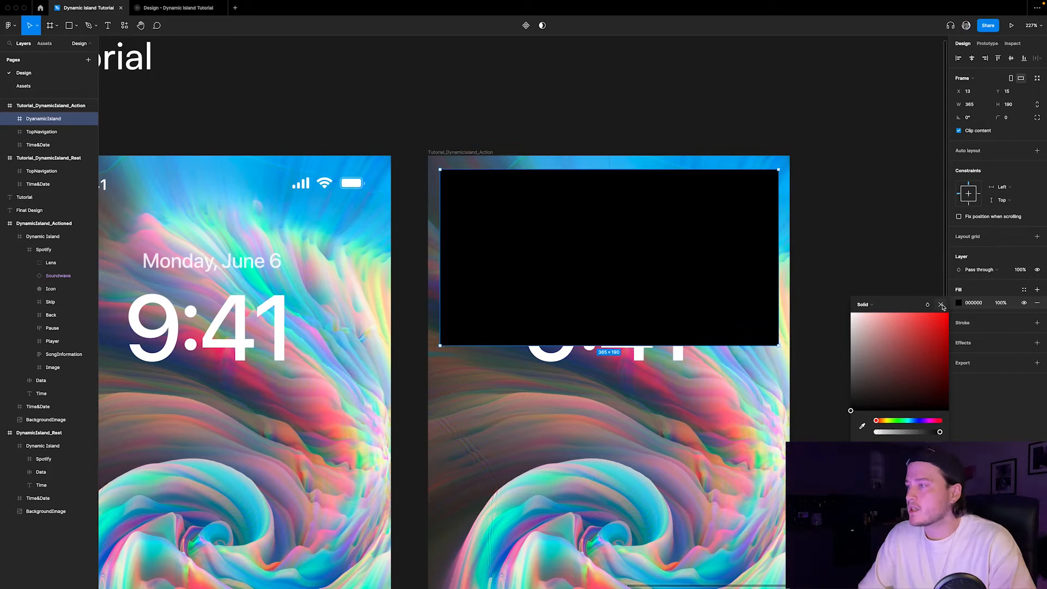
click(941, 305)
- Move the DyanamicIsland frame to X 16, Y 16 inside Tutorial_DynamicIsland_Action
key(alt)
key(Right)
key(Right)
key(Right)
key(Down)
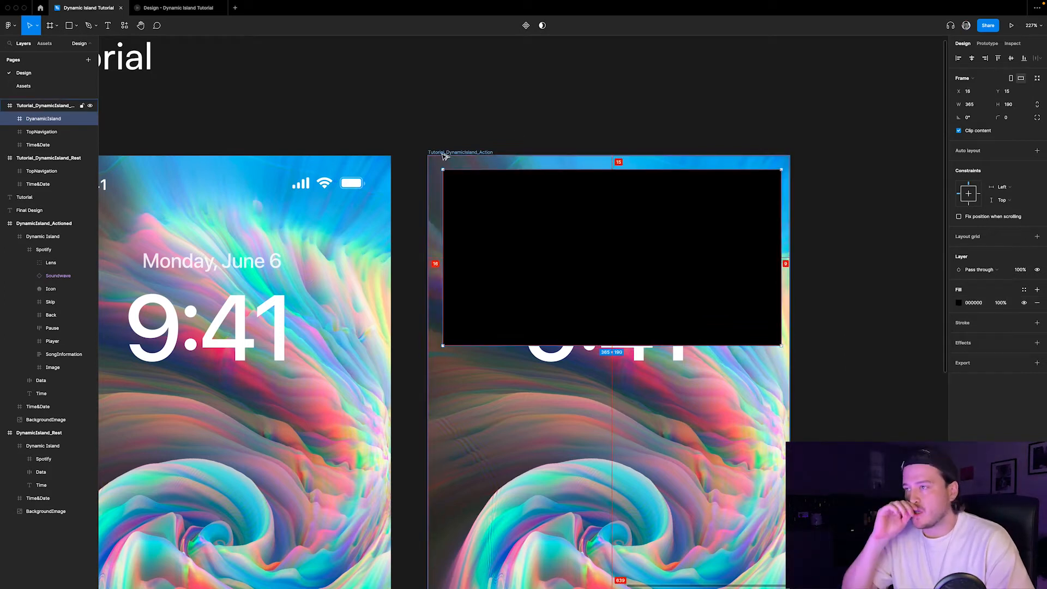
key(alt)
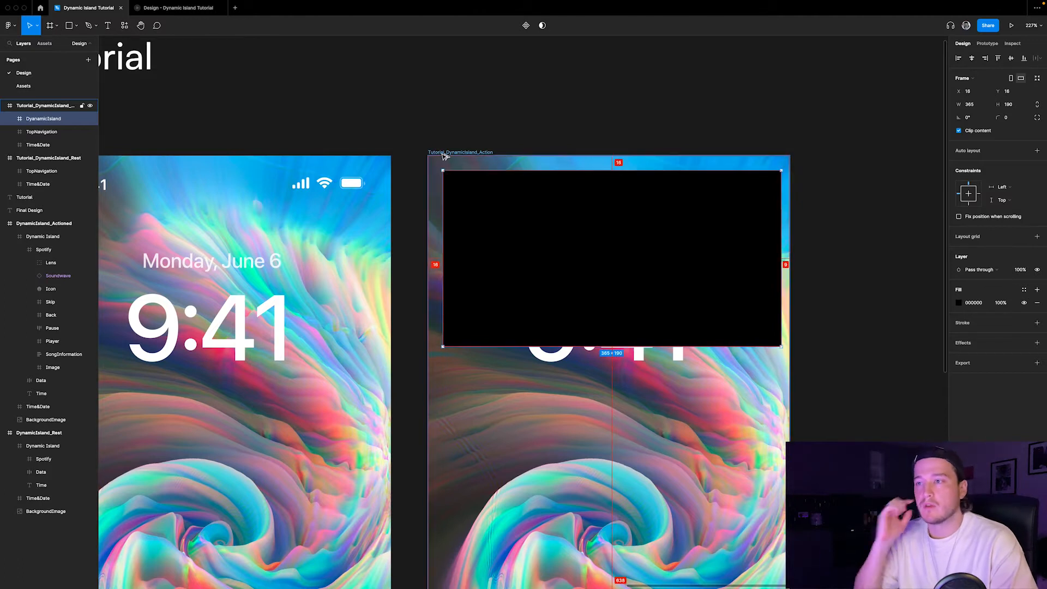
- Narrow the DyanamicIsland frame to a width of 358, giving it equal side margins in Tutorial_DynamicIsland_Action
drag(780, 219, 775, 218)
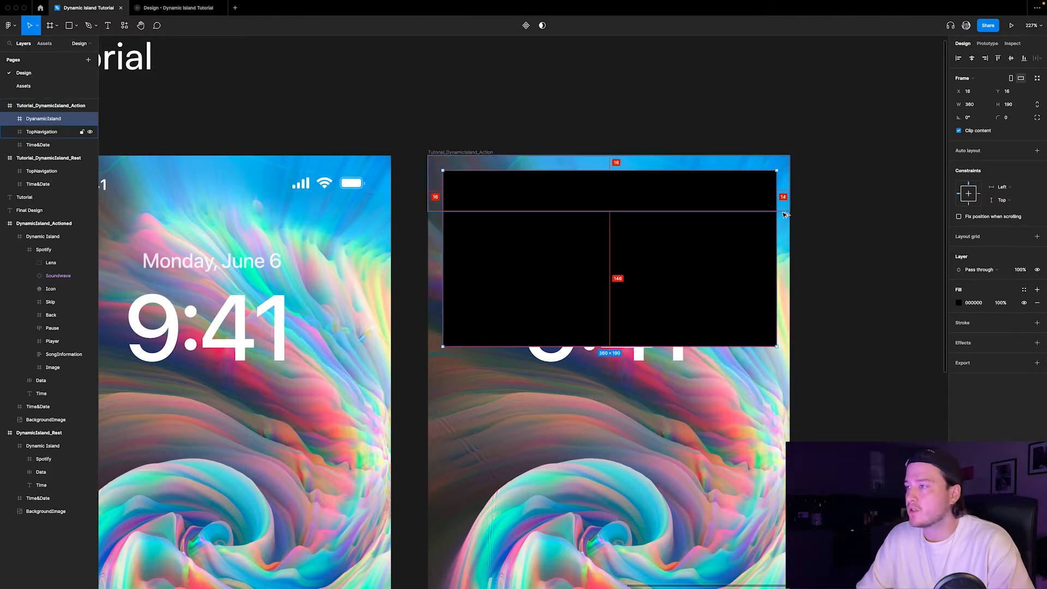
scroll(776, 229, up, 5)
scroll(761, 278, up, 4)
drag(763, 274, 742, 240)
scroll(742, 241, down, 10)
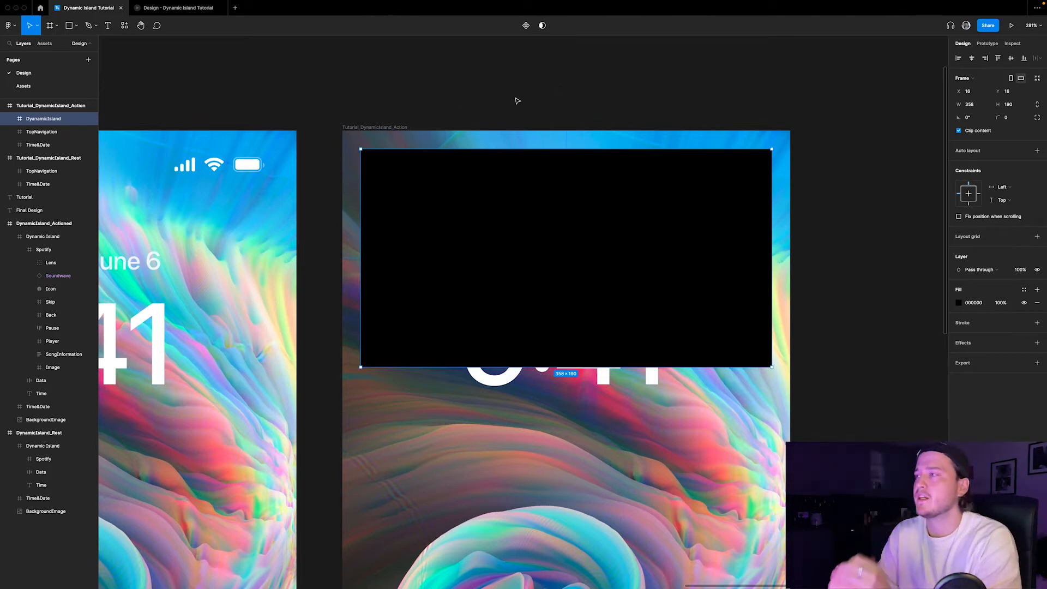
key(alt)
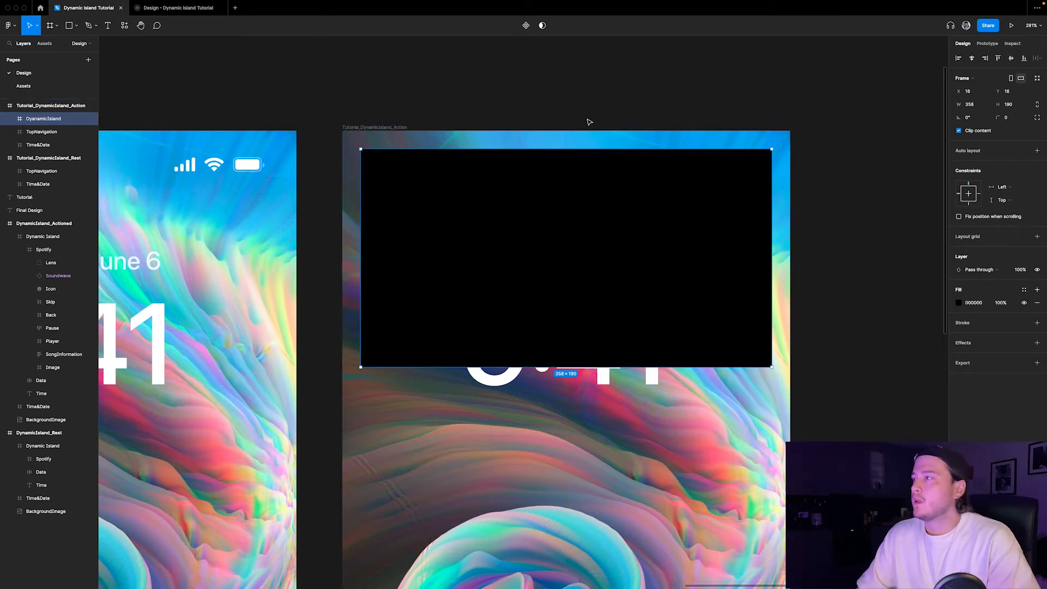
scroll(575, 119, down, 2)
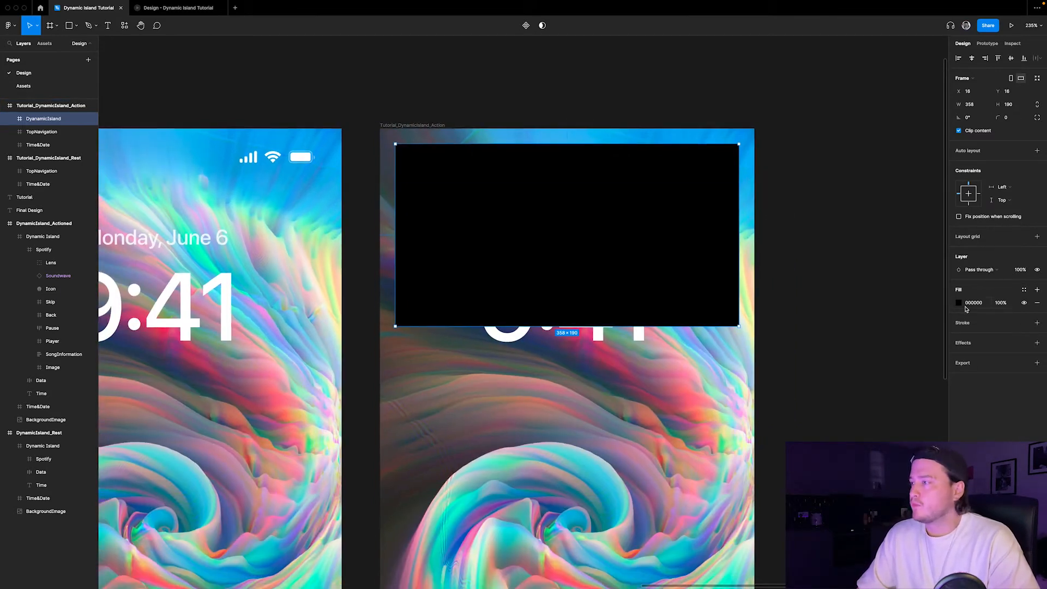
- Set the corner radius of the DyanamicIsland frame to 32
click(1014, 121)
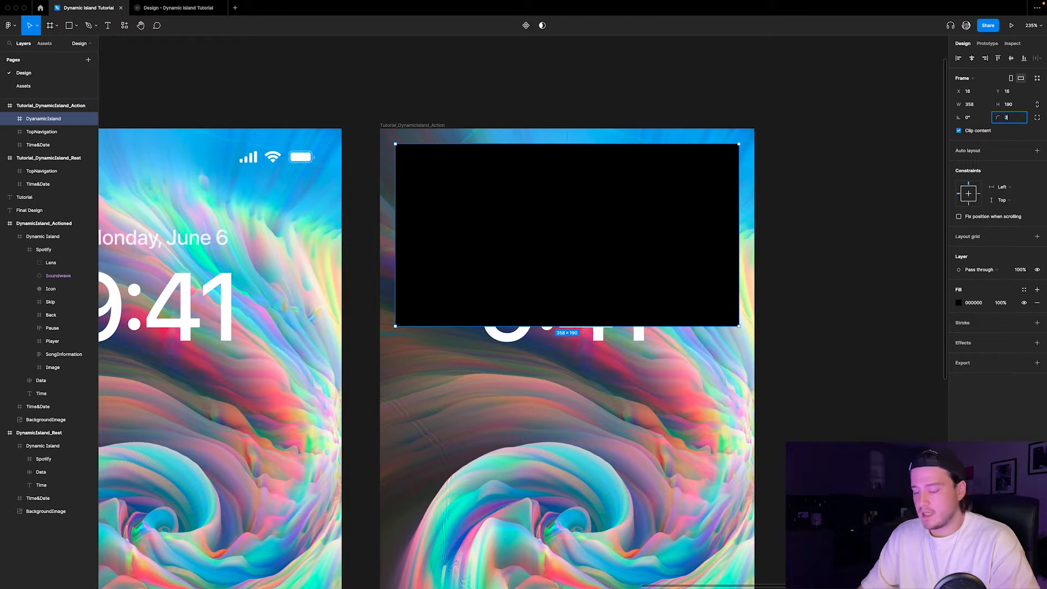
key(Return)
click(671, 95)
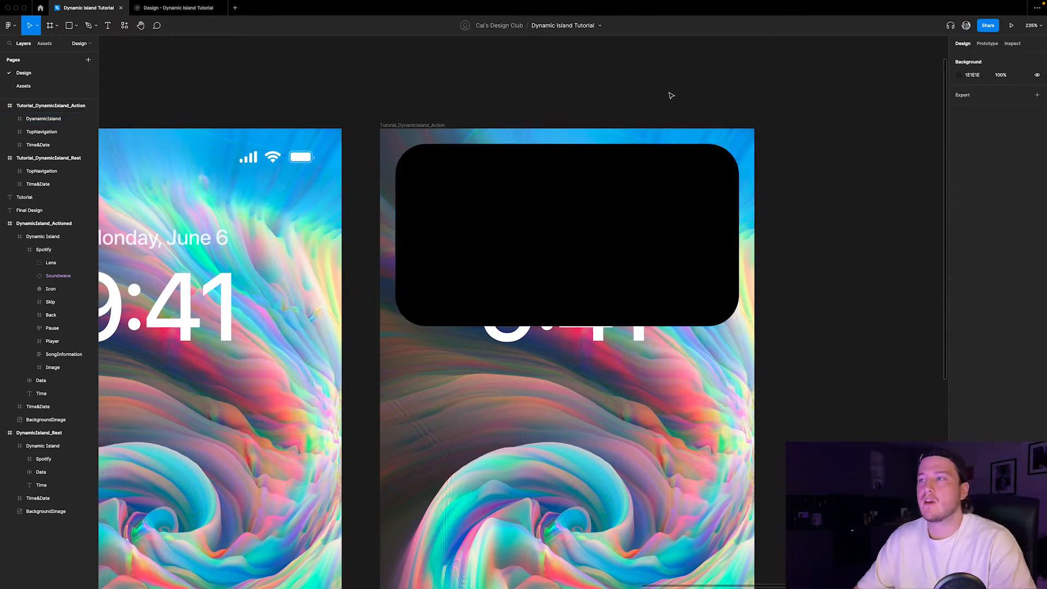
- Draw a 64 × 64 frame in the upper-left corner of DyanamicIsland and give it a white FFFFFF fill
click(533, 208)
scroll(474, 164, up, 3)
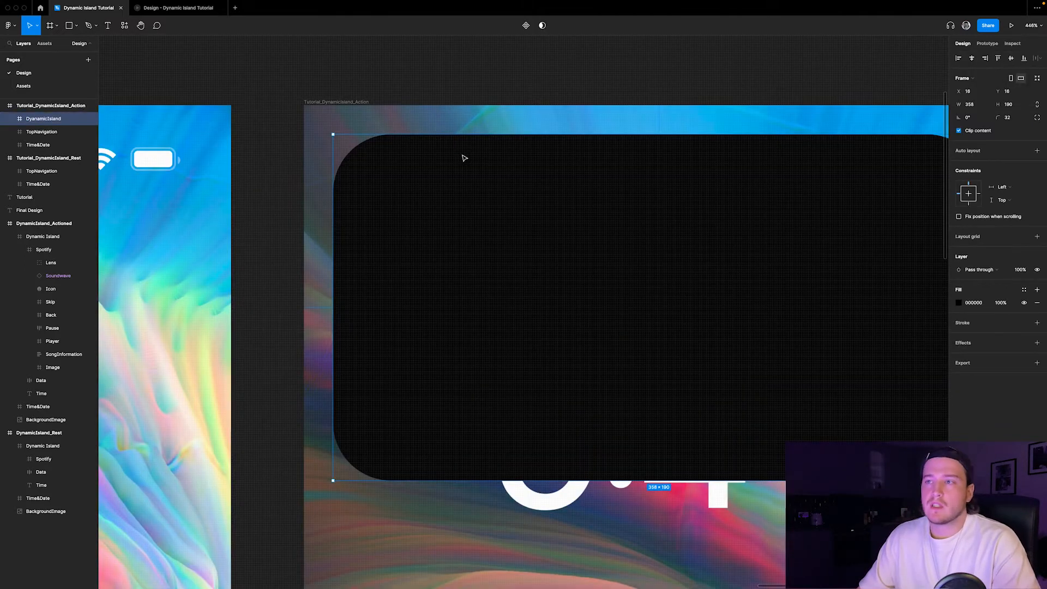
scroll(506, 168, up, 2)
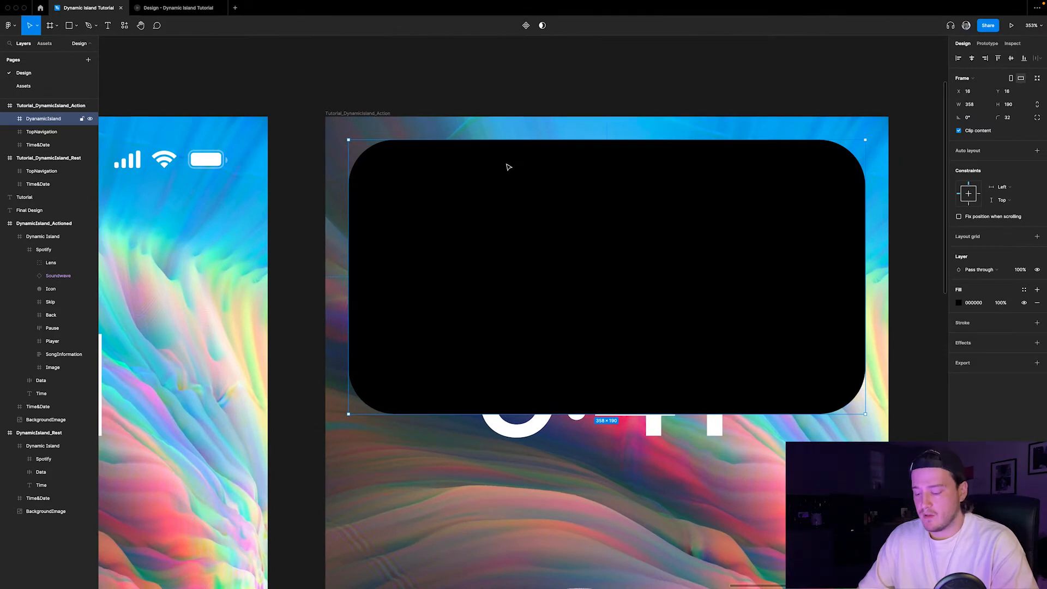
key(f)
drag(373, 162, 463, 232)
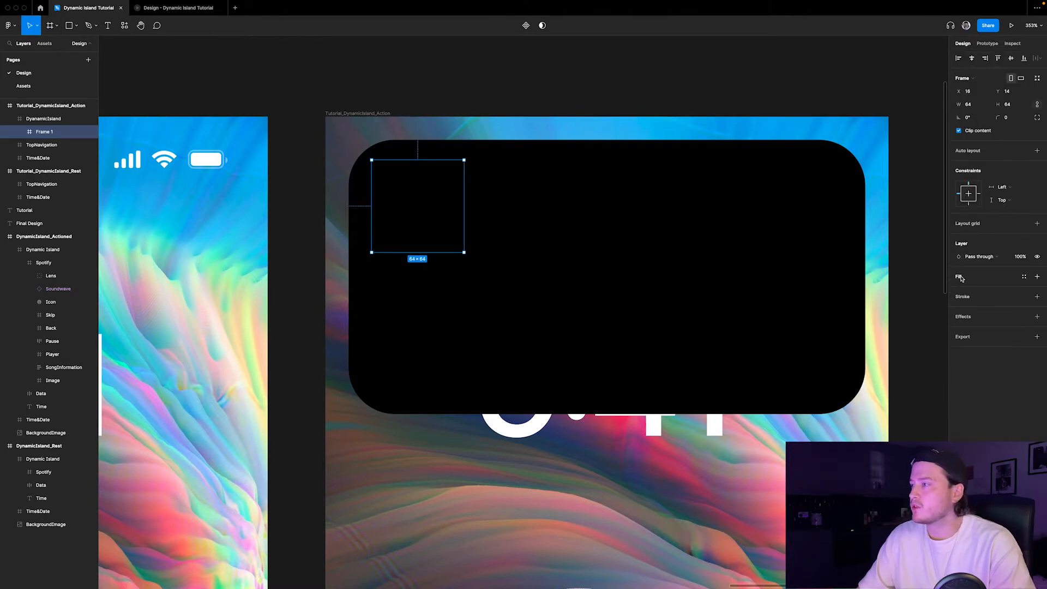
click(1037, 276)
- Move the white square frame down to Y 16 and set its corner radius to 16
key(alt)
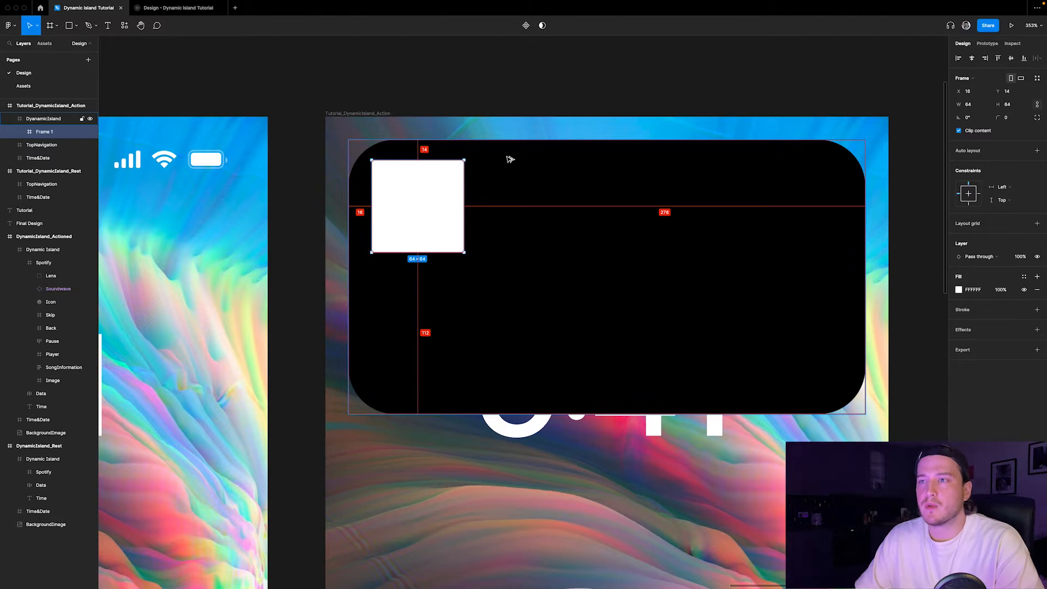
key(Down)
key(Down)
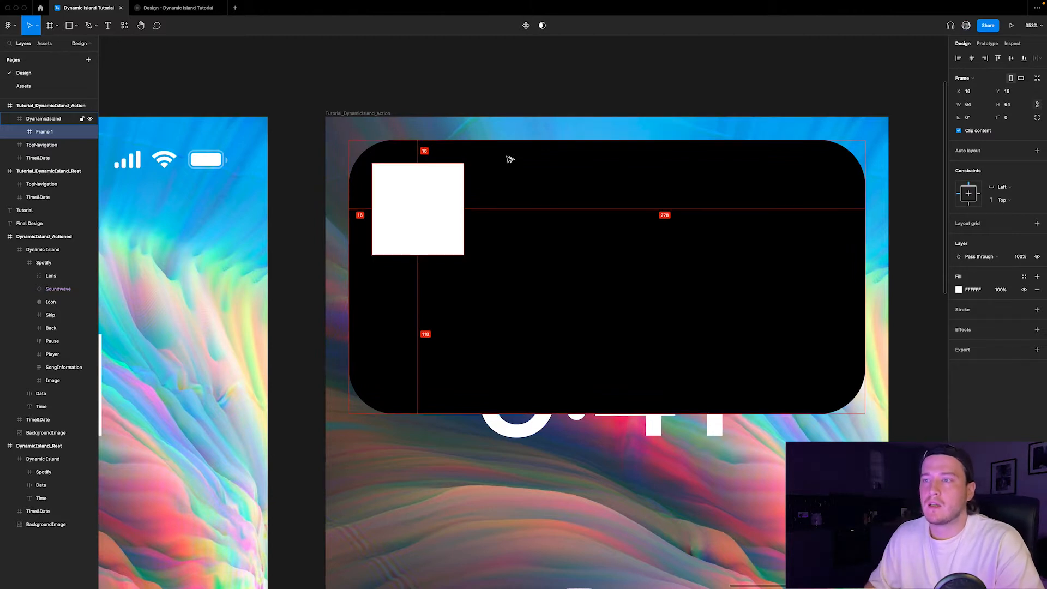
click(1017, 120)
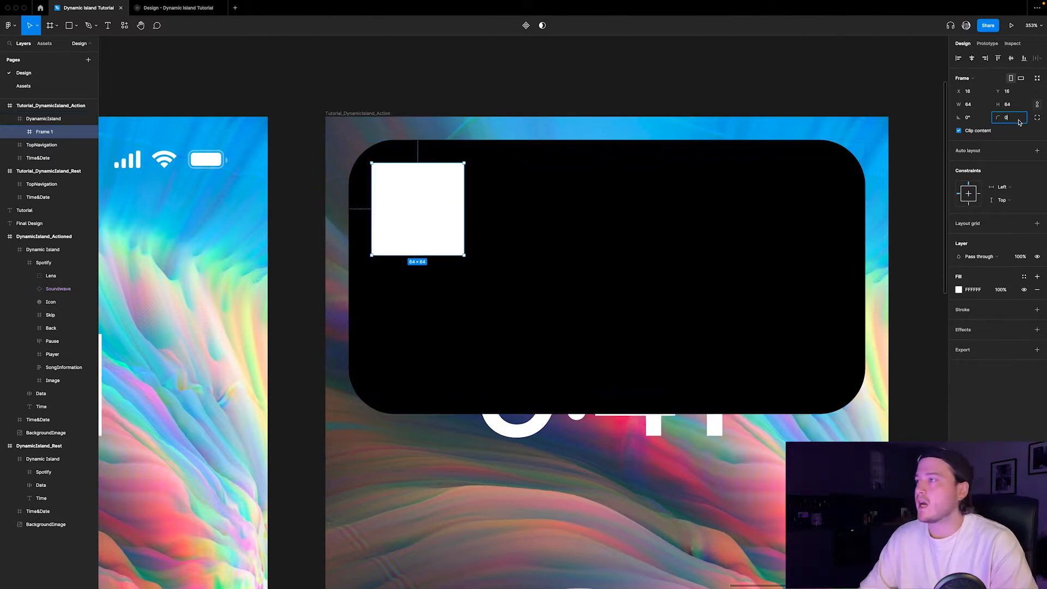
key(Return)
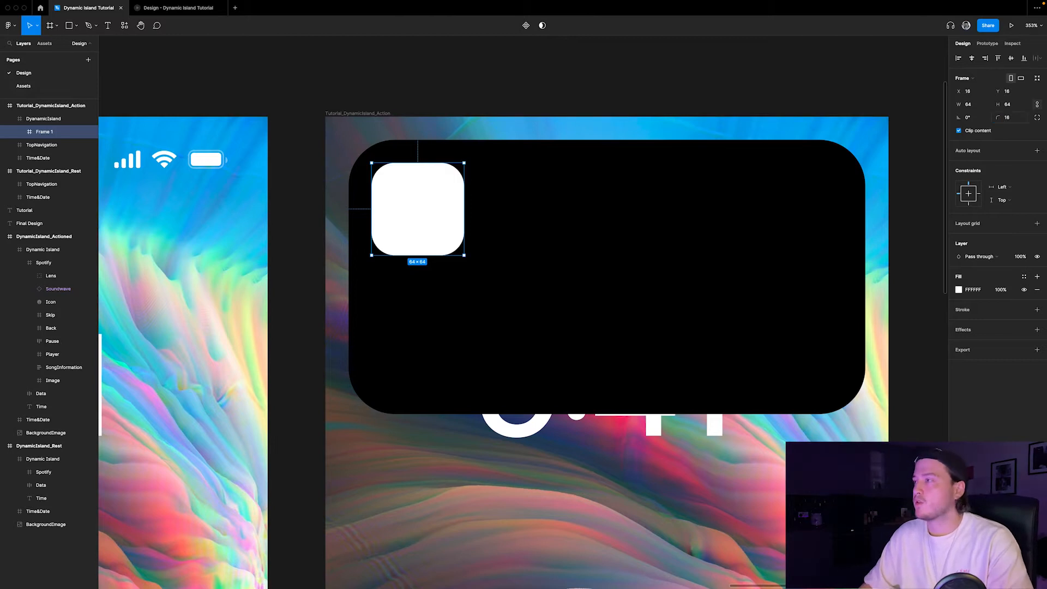
- Rename the white rounded frame inside DyanamicIsland as Video
double_click(44, 132)
text(Video)
key(Return)
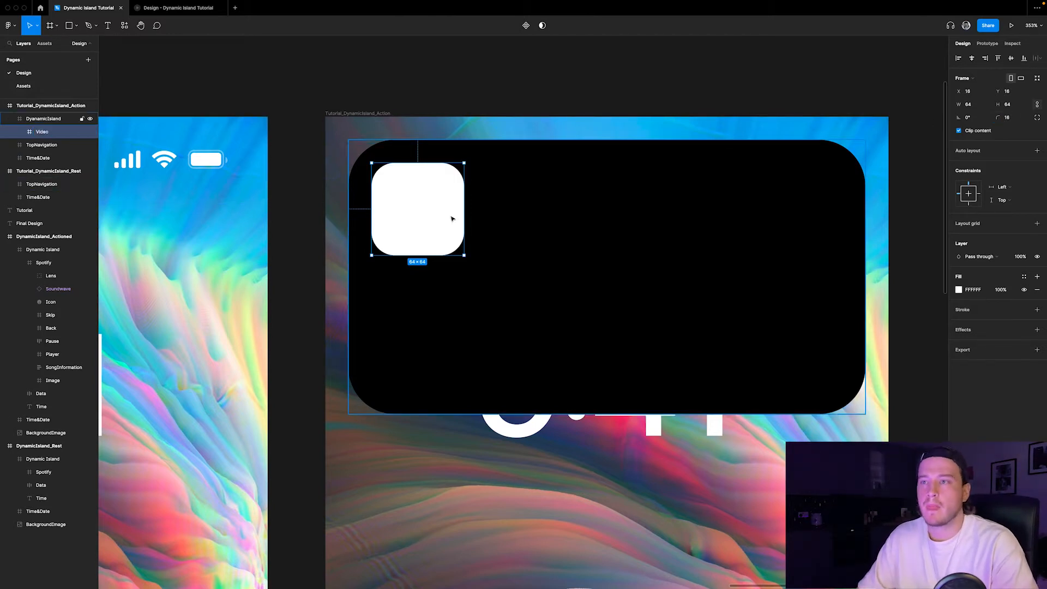
- Draw a rectangle about 64 × 65 over the Video frame and nest it inside Video
key(r)
drag(371, 162, 465, 255)
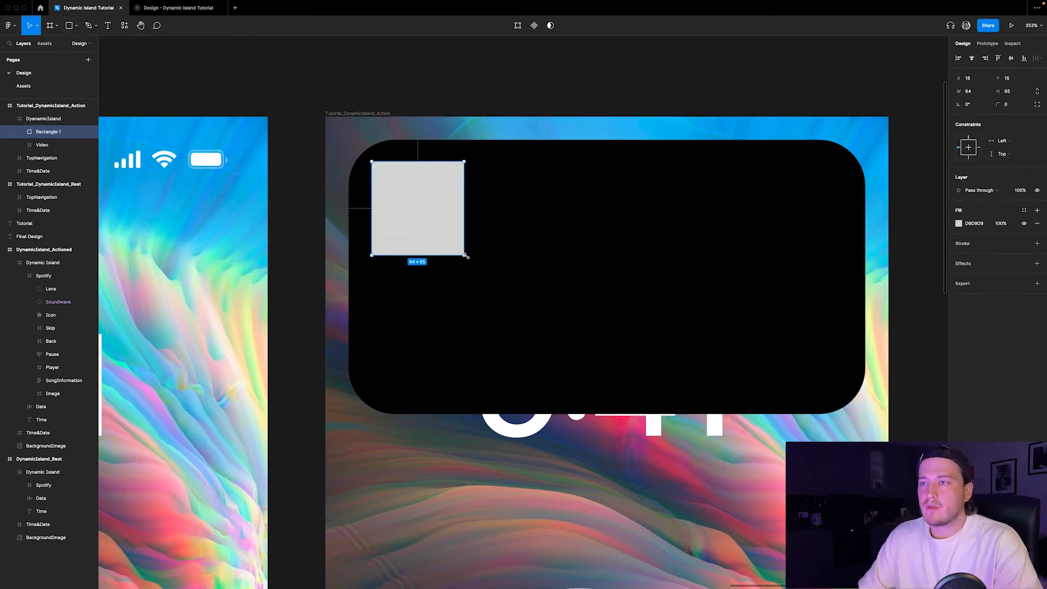
drag(49, 132, 50, 148)
- Rename the rectangle inside the Video frame as Visualiser
double_click(63, 146)
text(V)
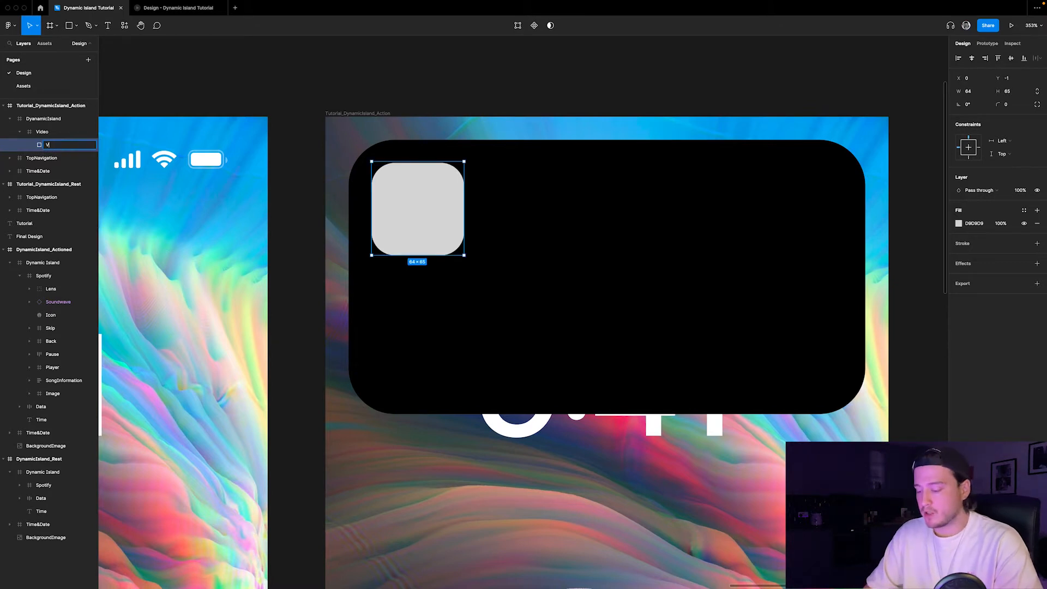
text(isualiser)
key(Return)
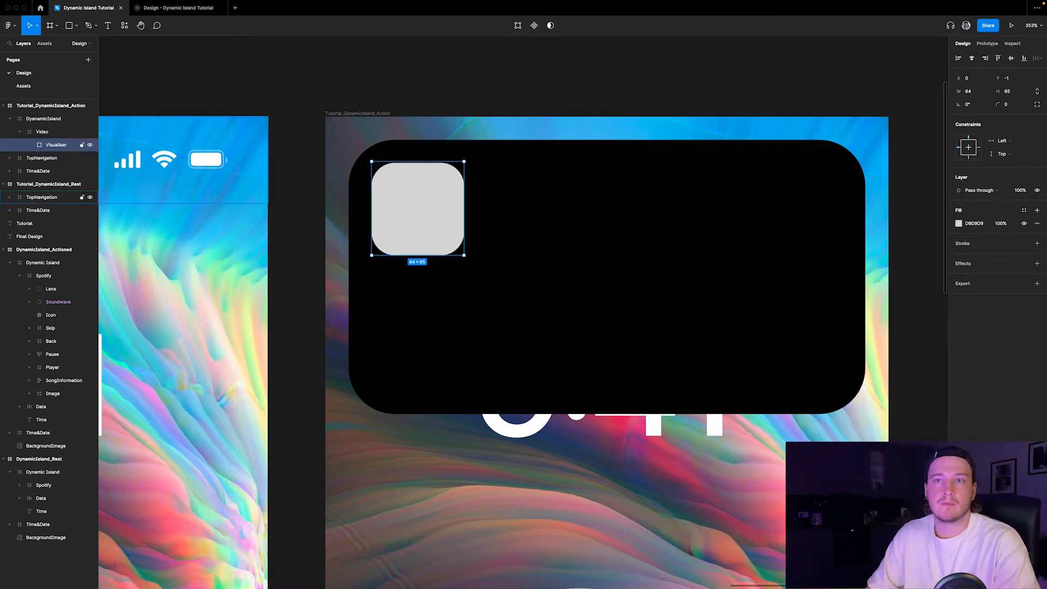
- Resize the Visualiser rectangle to 64 × 64 at X 0, Y 0 so it exactly fits the Video frame
scroll(450, 220, up, 3)
scroll(450, 220, up, 2)
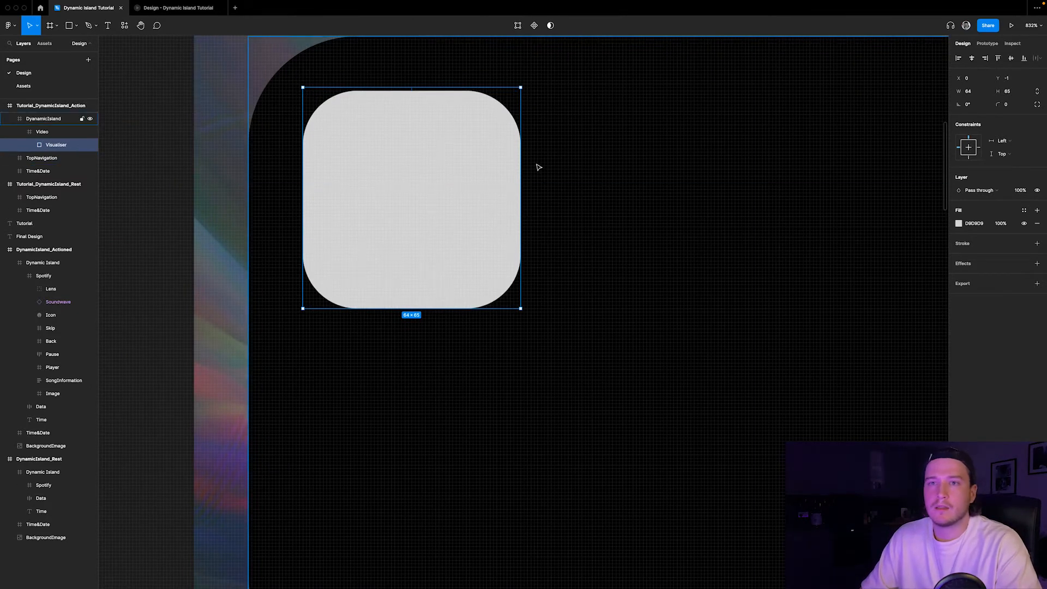
drag(521, 163, 517, 163)
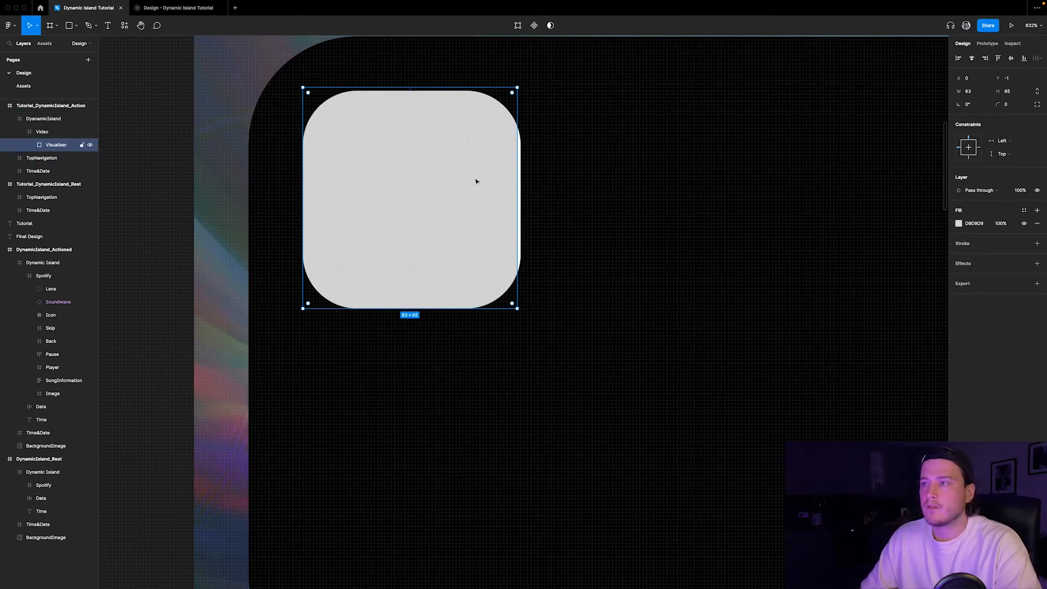
drag(465, 89, 465, 92)
drag(519, 171, 522, 171)
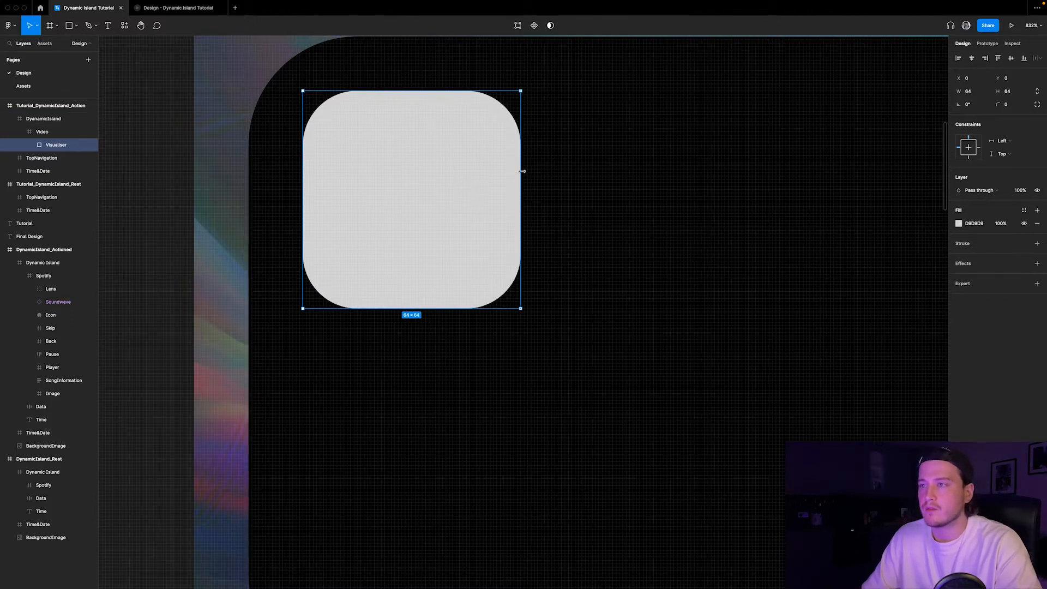
scroll(491, 173, down, 5)
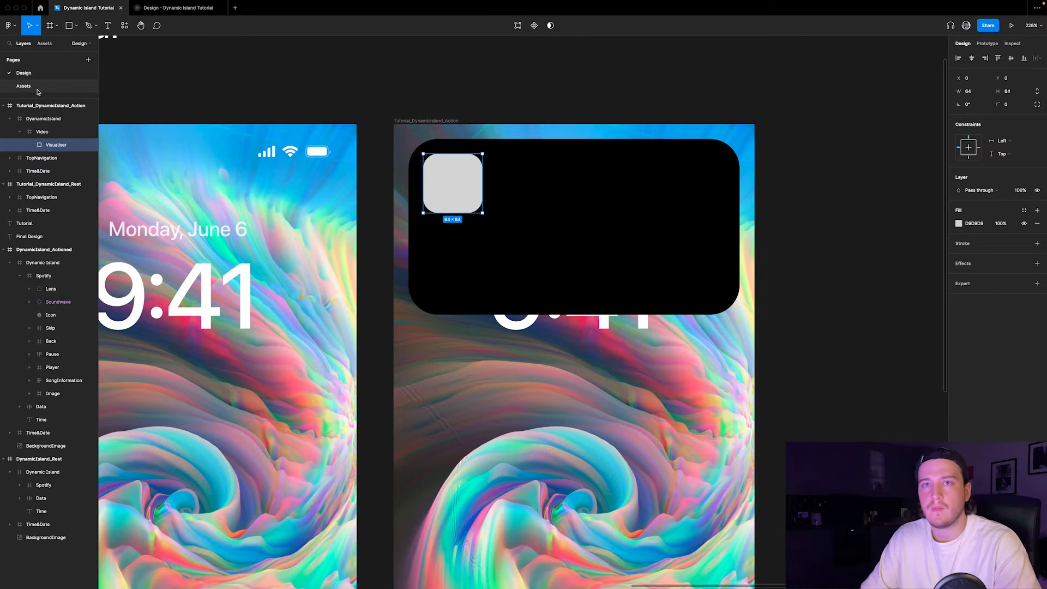
- Copy the KidCudi_Visualiser video from the Assets page and apply it as the fill of Visualiser on the Design page
click(38, 91)
scroll(441, 268, down, 4)
scroll(441, 264, up, 3)
click(492, 251)
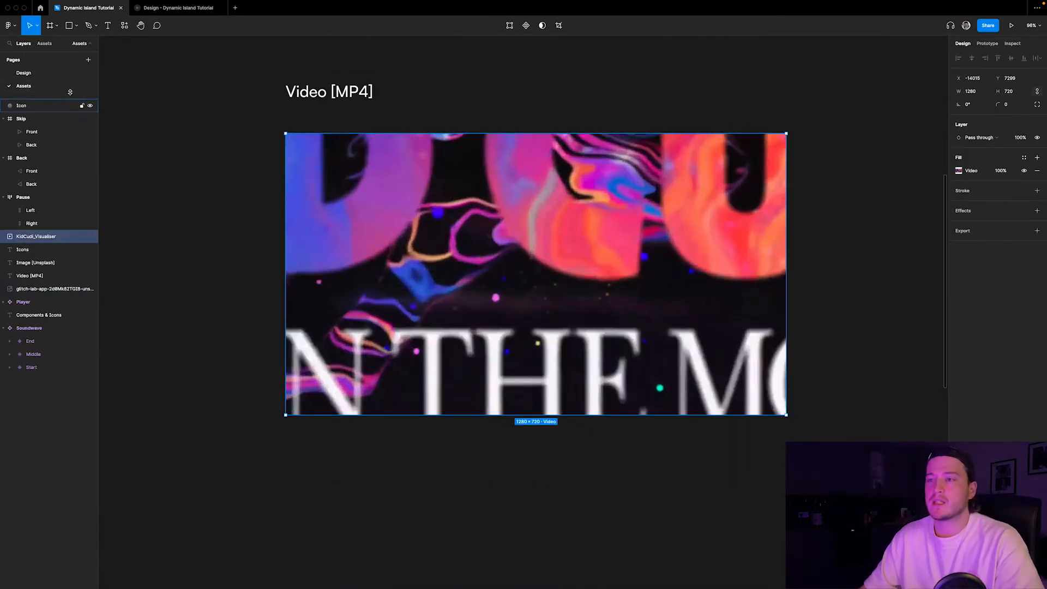
click(27, 72)
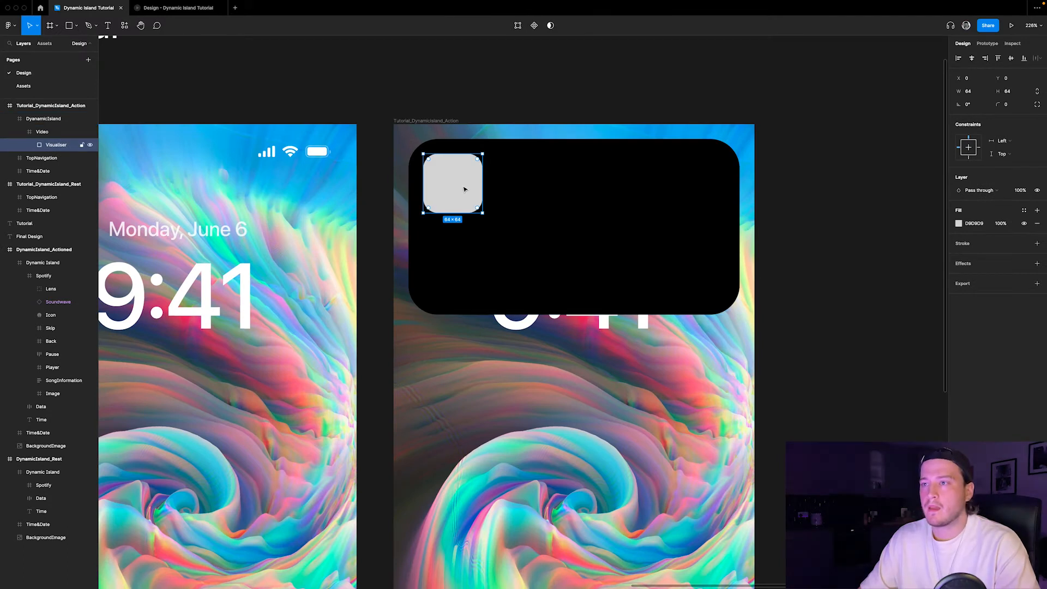
key(ctrl+v)
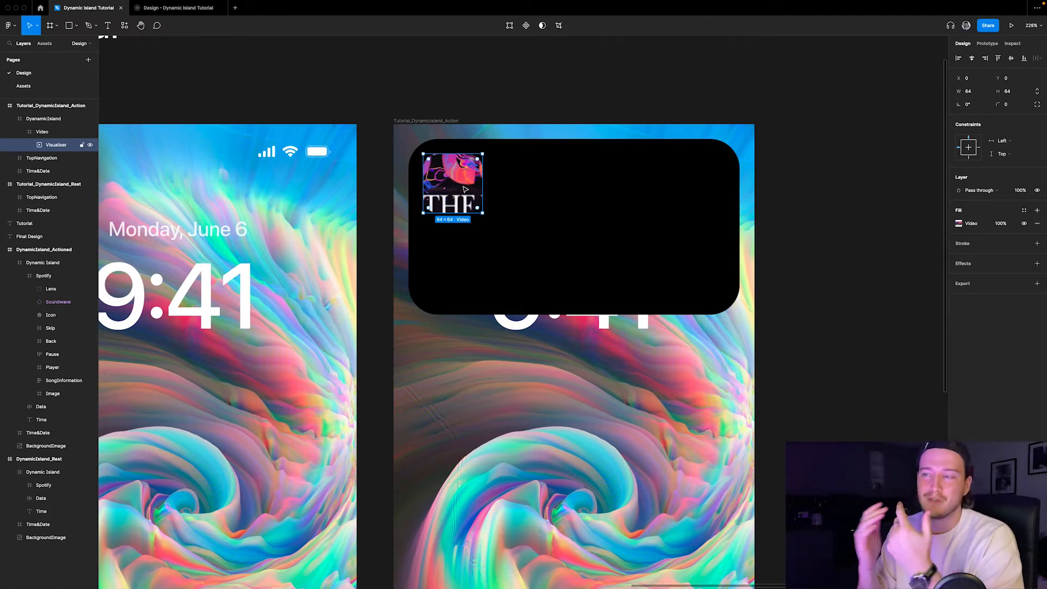
click(528, 103)
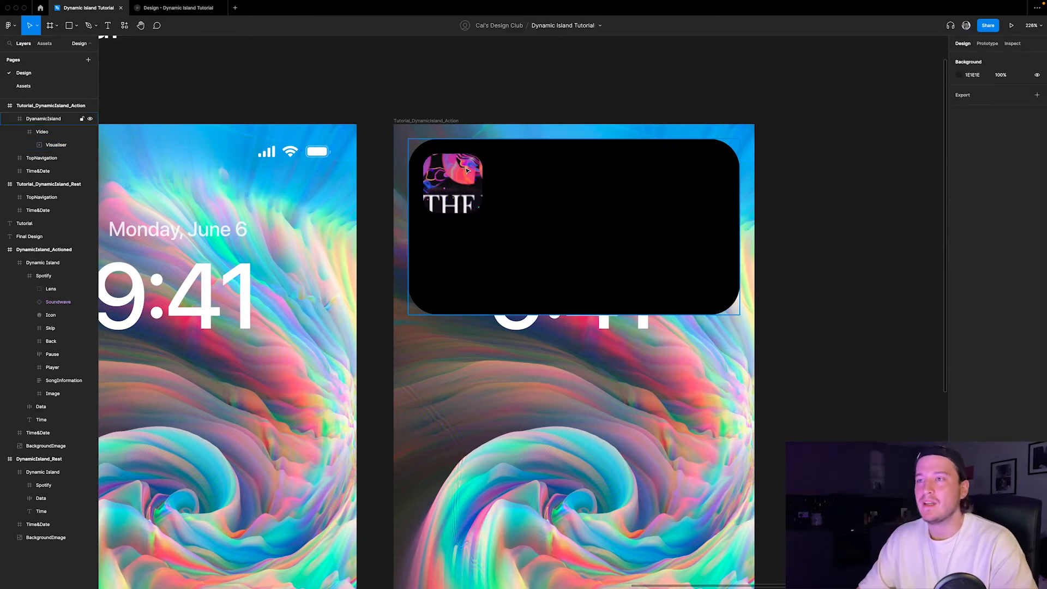
- Open the prototype video settings of the Visualiser layer and toggle its sound, leaving Autoplay on
click(436, 121)
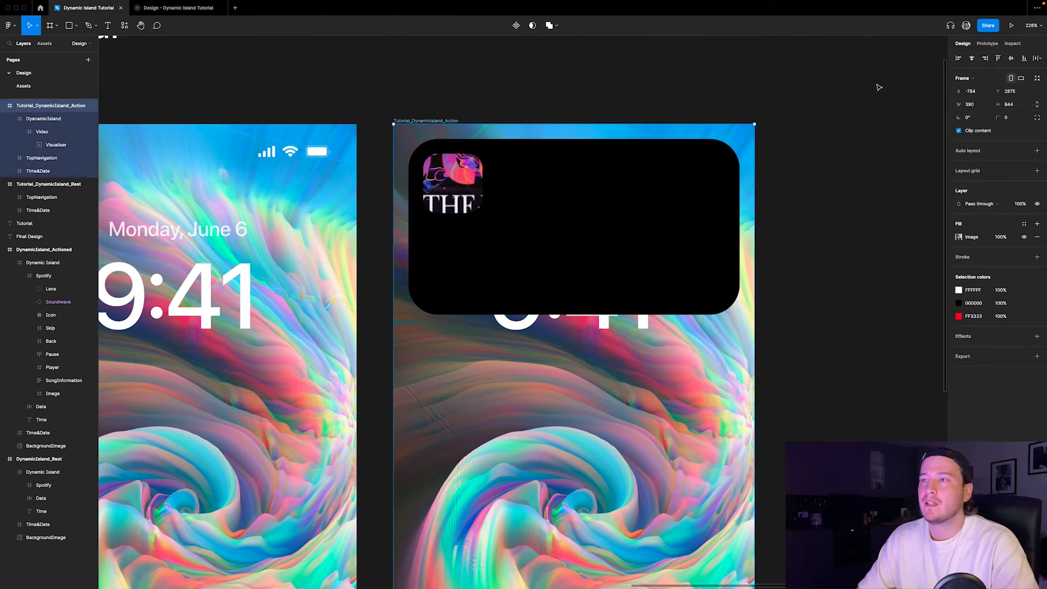
double_click(475, 186)
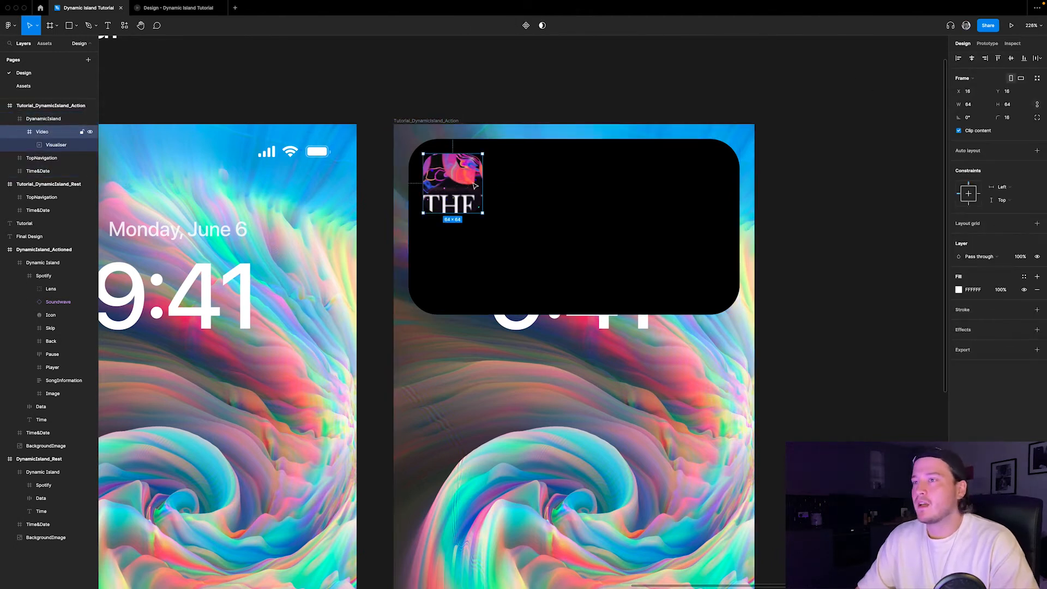
click(55, 145)
click(987, 43)
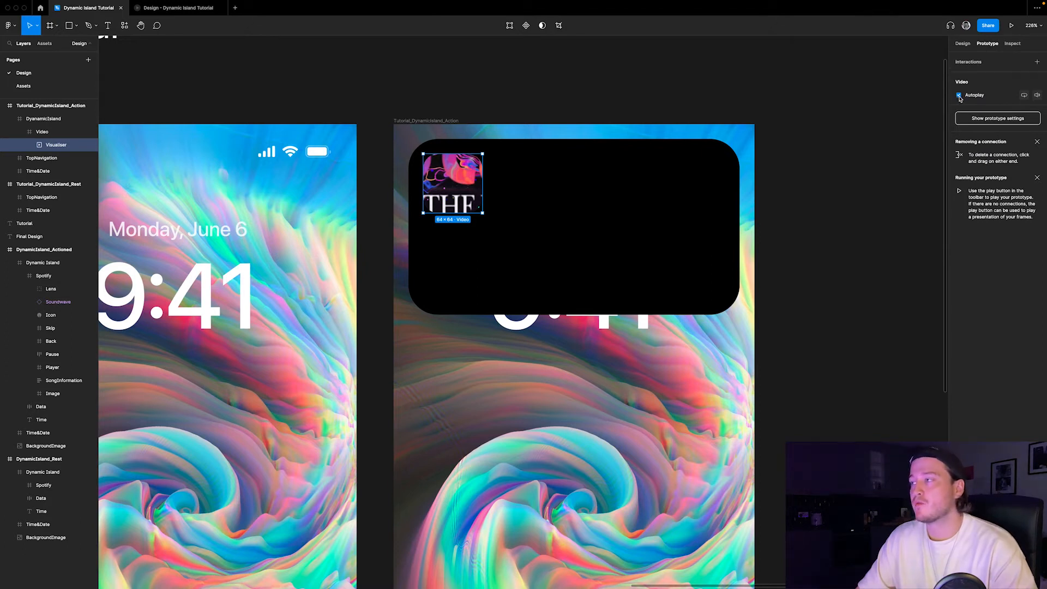
click(1037, 100)
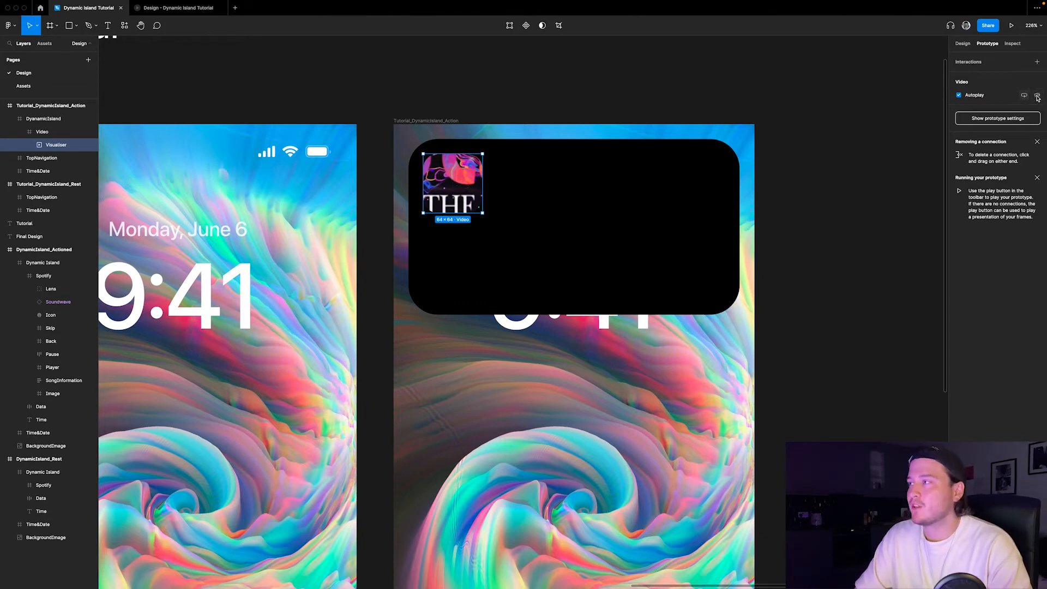
- Preview the Tutorial_DynamicIsland_Action frame in presentation mode to check the video playback
click(453, 118)
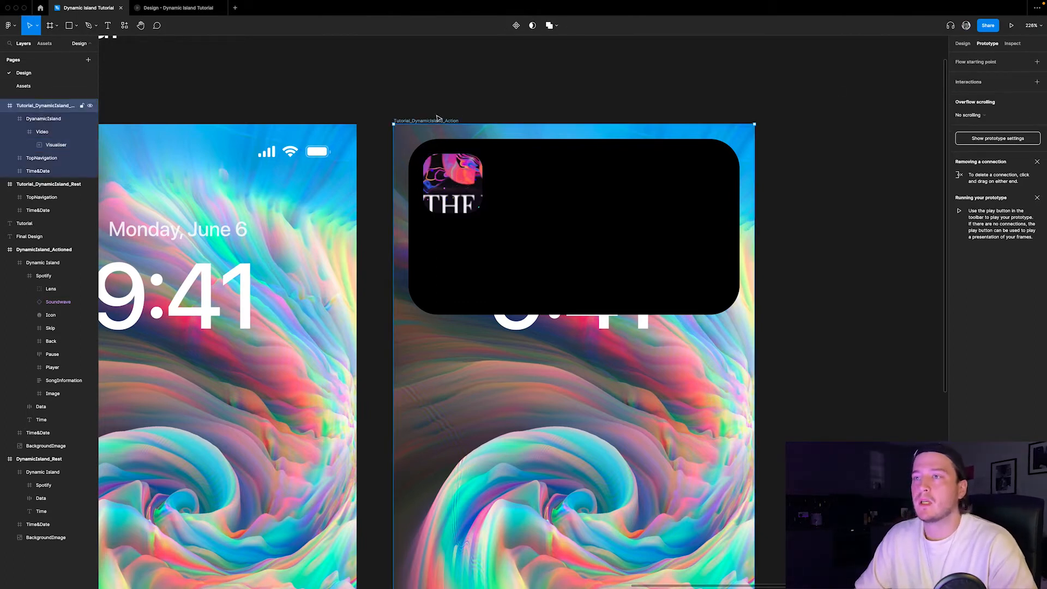
click(1012, 25)
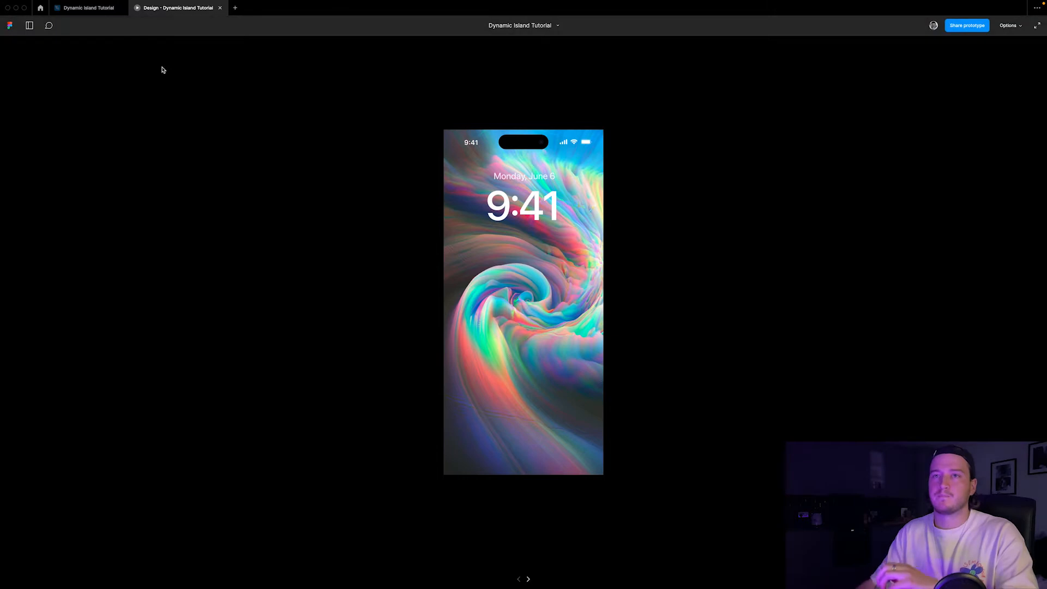
click(88, 8)
scroll(504, 107, down, 5)
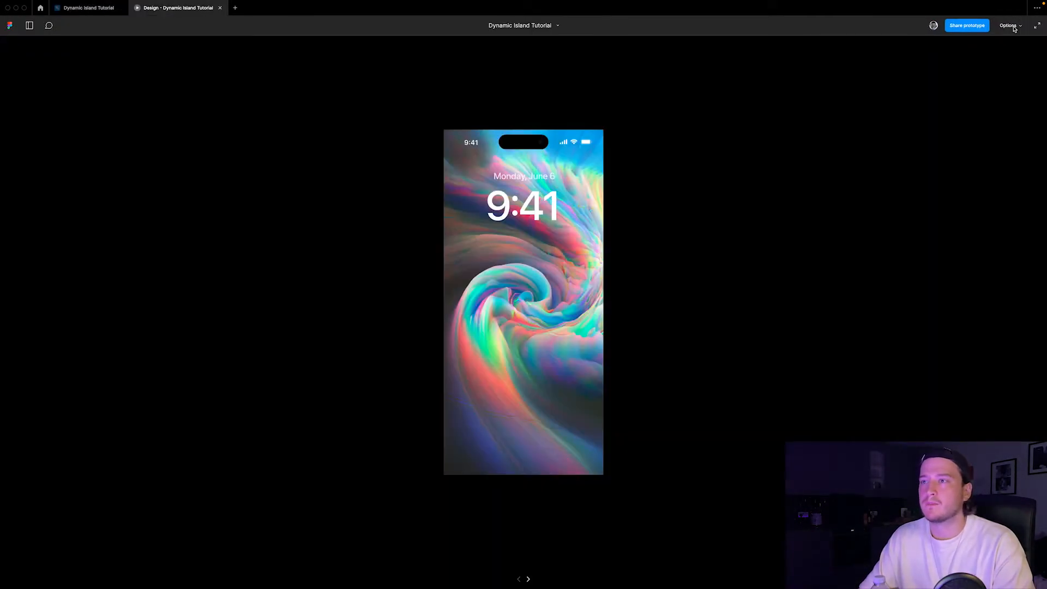
click(1012, 26)
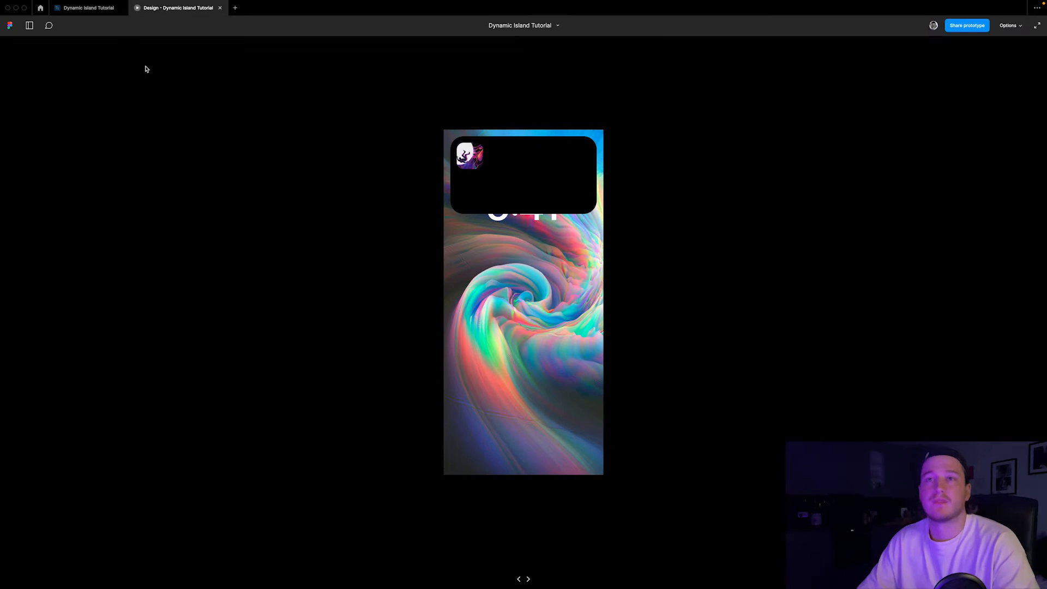
- Return to the design file and add a left-aligned "Tequila Shots" text inside the expanded island, beside the video thumbnail
click(88, 8)
click(560, 98)
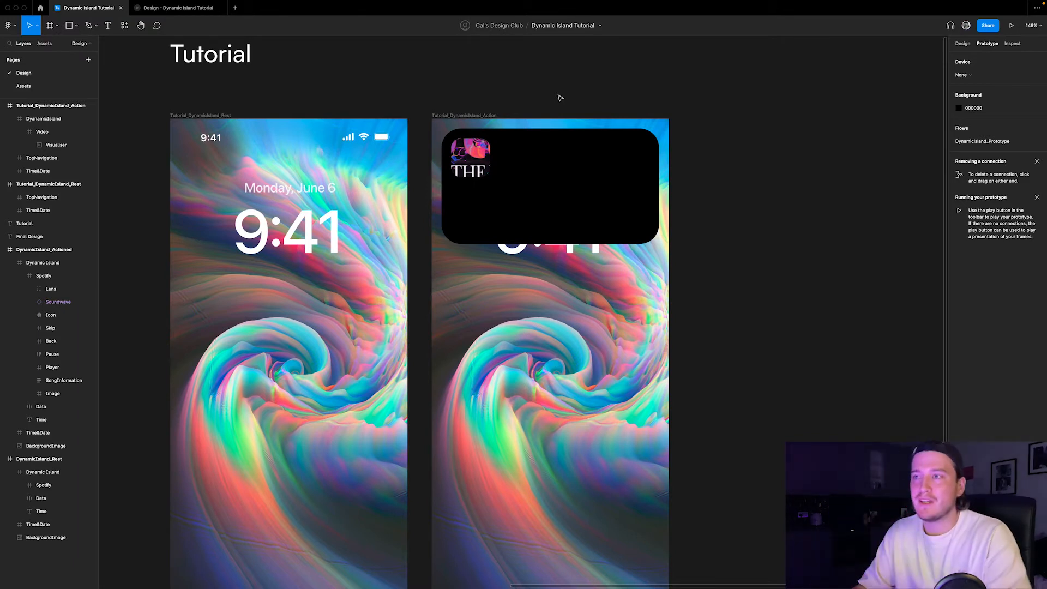
scroll(534, 105, up, 6)
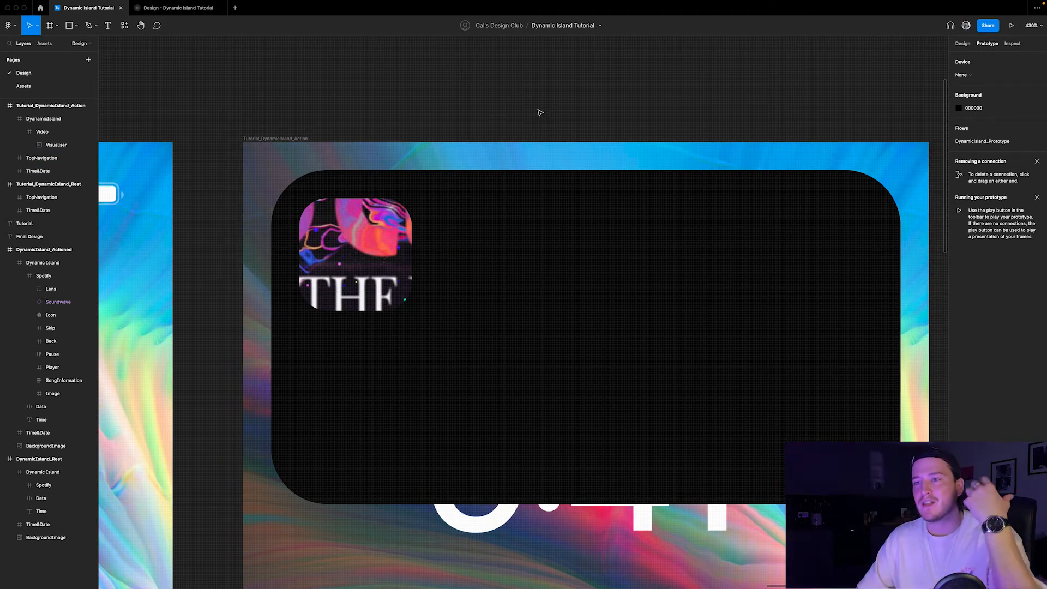
scroll(497, 106, down, 3)
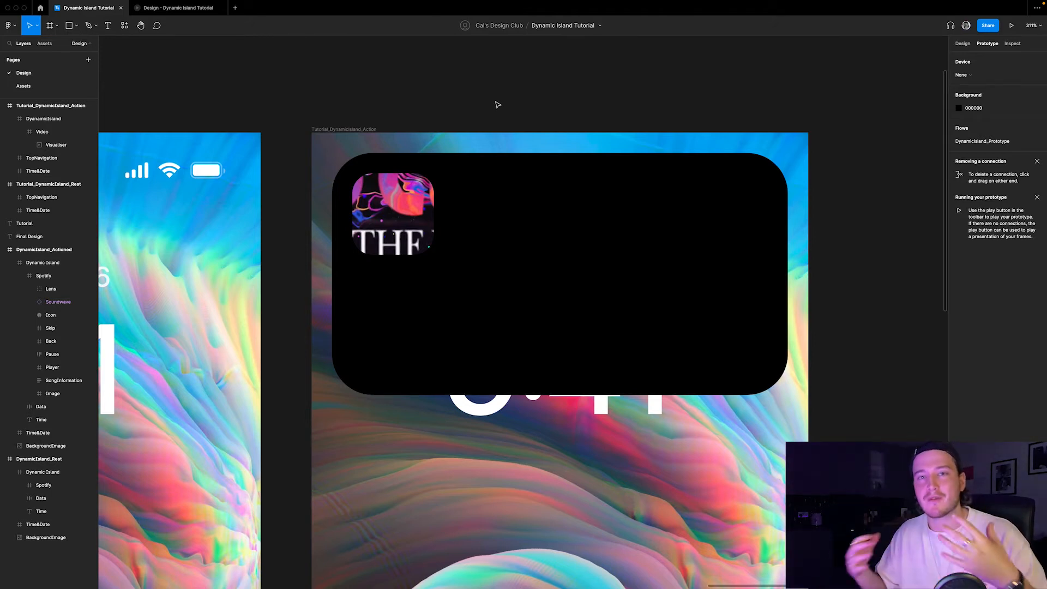
scroll(480, 140, up, 3)
key(t)
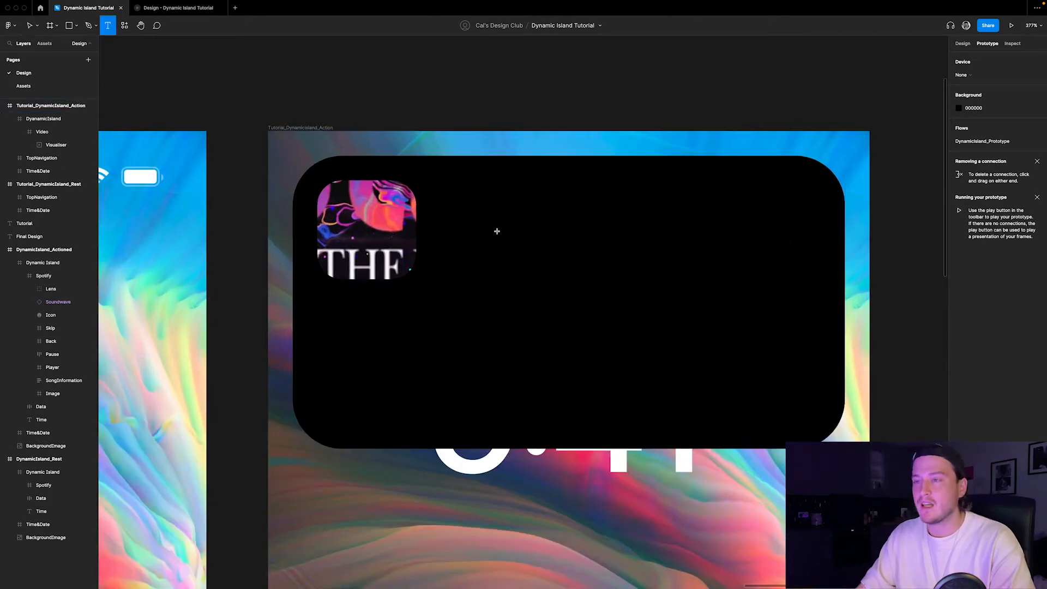
click(447, 202)
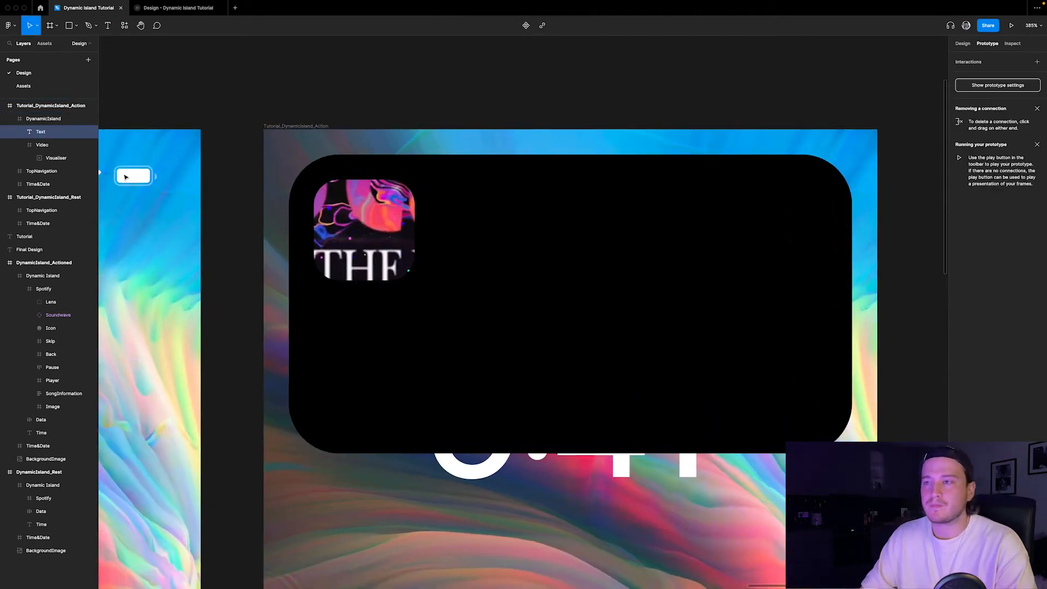
click(963, 43)
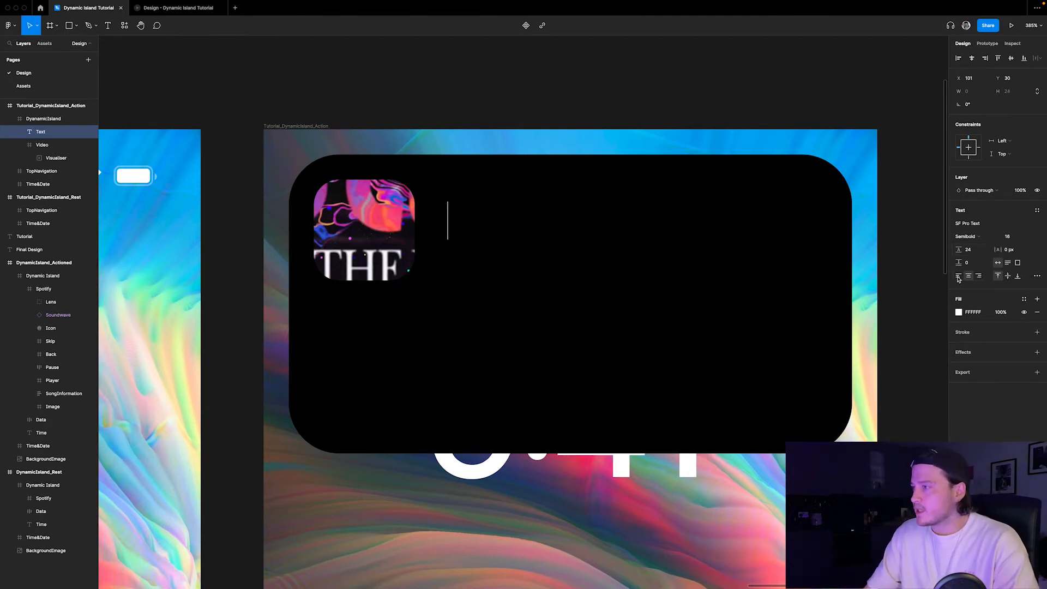
text(Tequila Shots)
key(Escape)
- Move the Tequila Shots text to X 96, Y 24 within the island
key(alt)
key(Left)
key(Left)
key(Left)
key(Left)
key(Left)
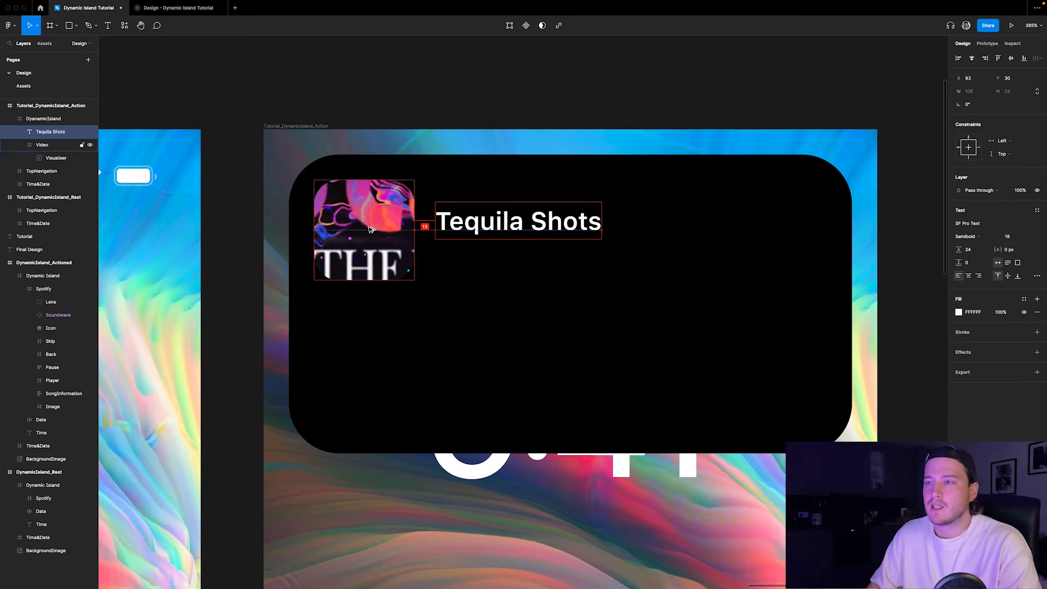
scroll(497, 229, up, 4)
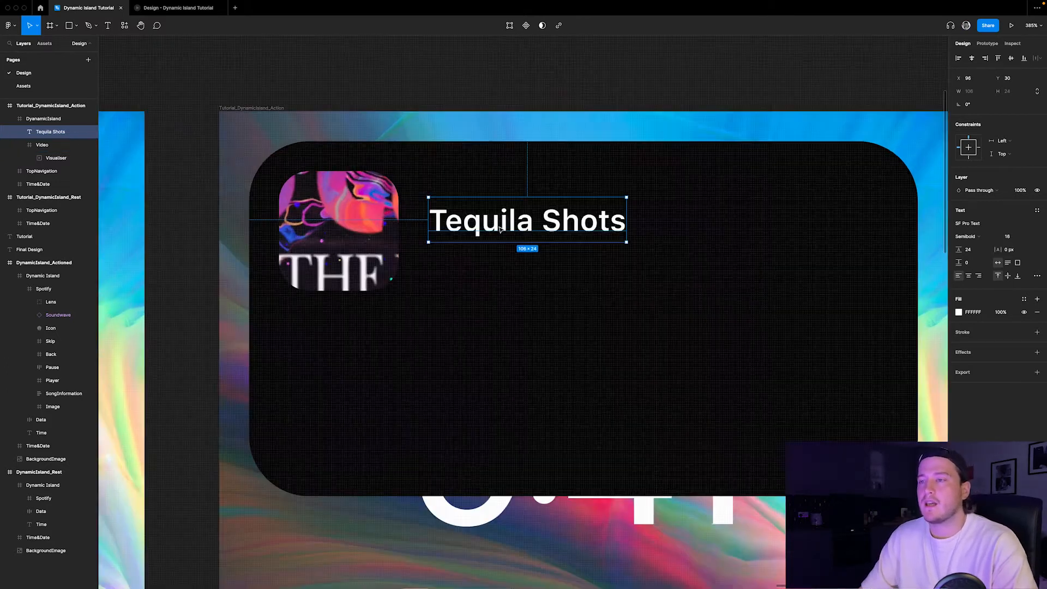
key(Up)
key(Up)
key(Up)
key(Up)
key(Up)
key(Up)
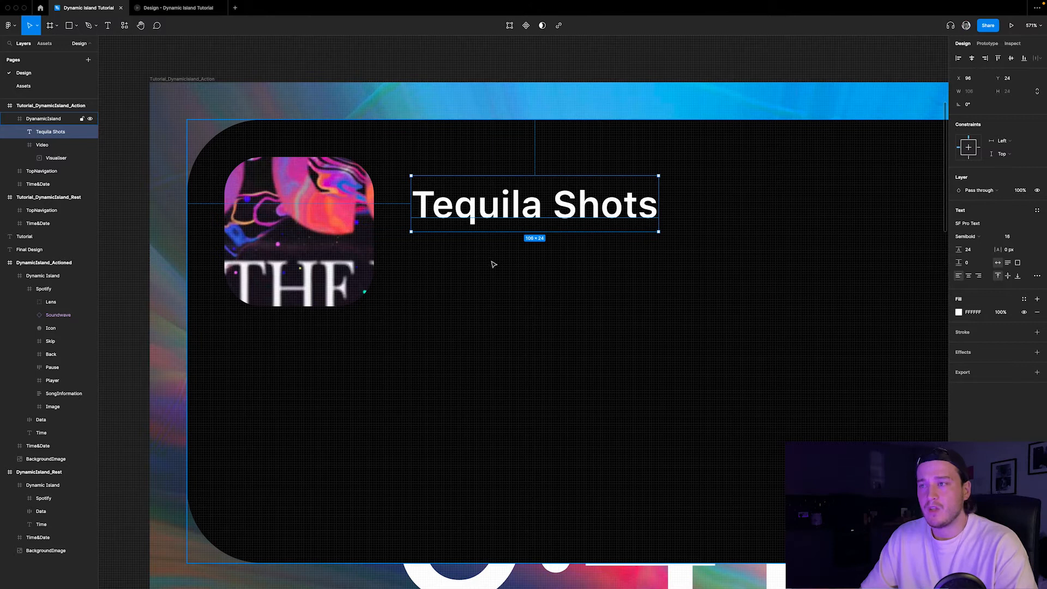
- Duplicate the Tequila Shots text and place the copy directly below it at Y 49
key(super+d)
key(Down)
key(Down)
key(Down)
key(Down)
key(Down)
key(Down)
key(Down)
key(Down)
key(Down)
key(Down)
key(Down)
key(Down)
key(Down)
key(Down)
key(Down)
key(Down)
key(Down)
key(Down)
key(Down)
key(Down)
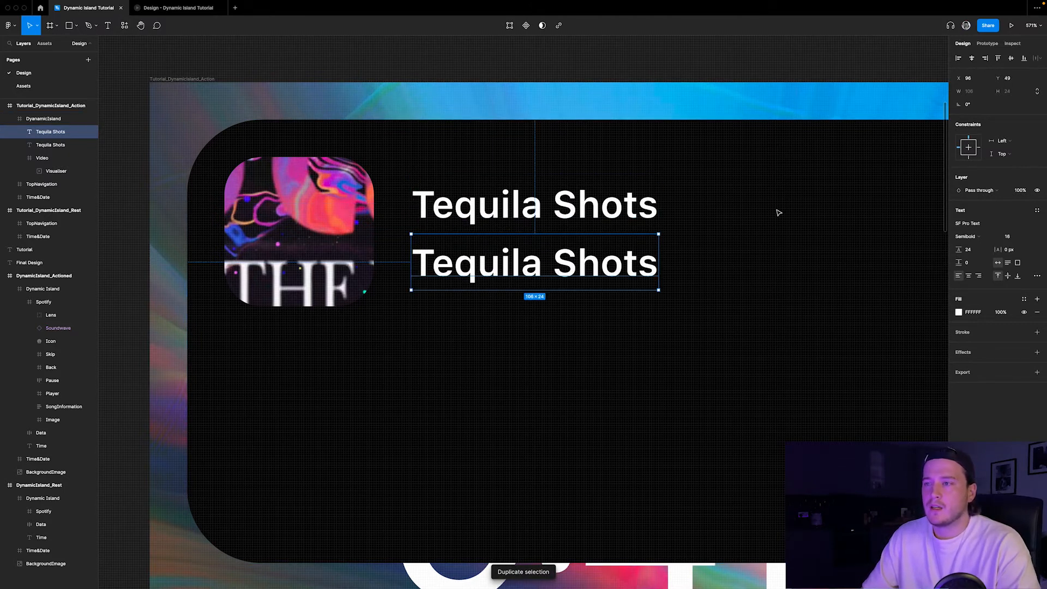
- Set the lower Tequila Shots copy to font size 14, line height 20 and Regular weight
click(1017, 238)
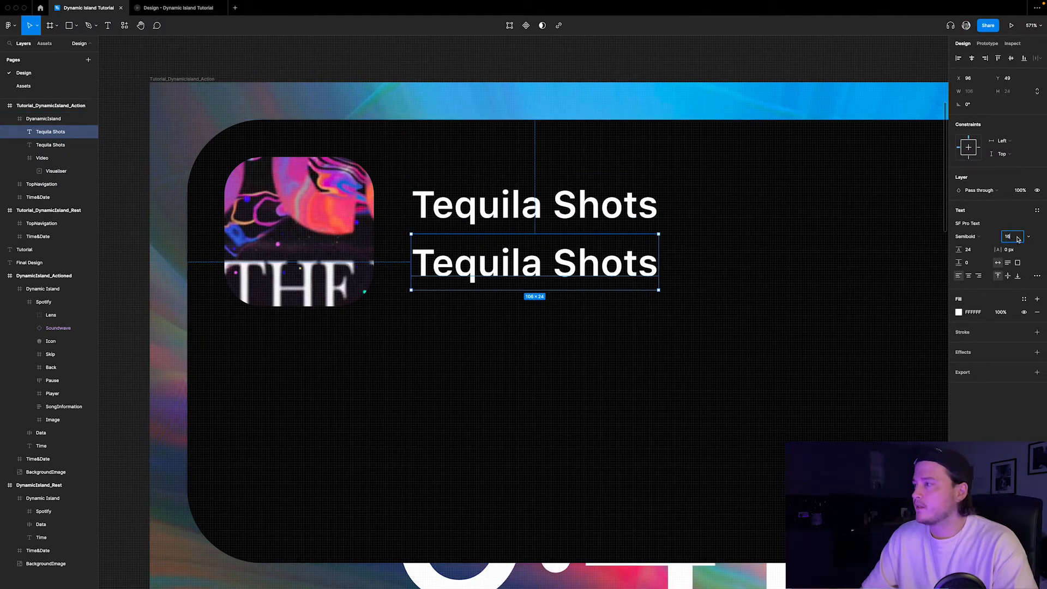
key(Return)
click(973, 254)
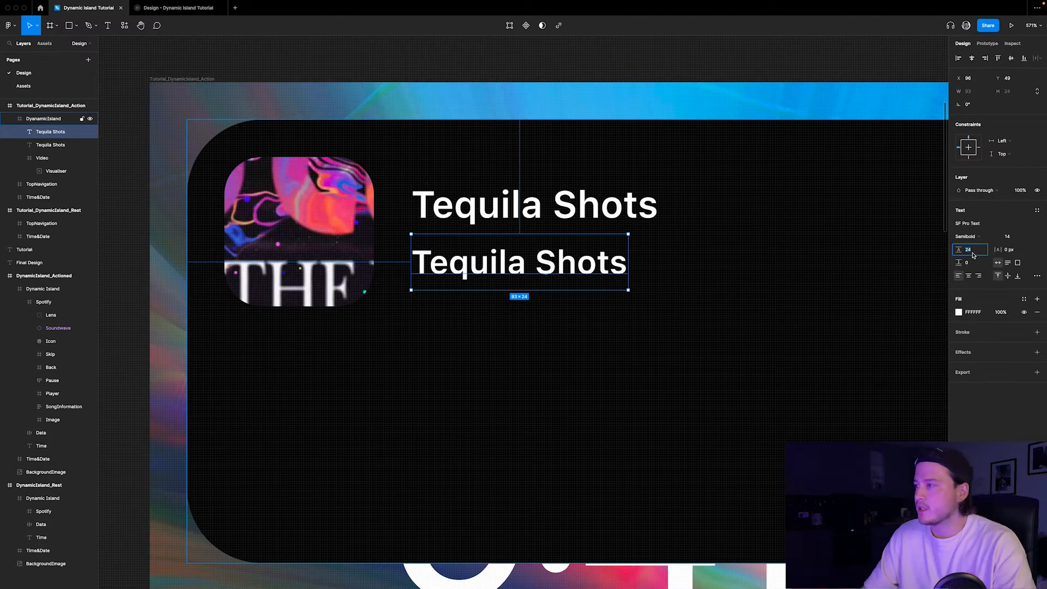
key(Return)
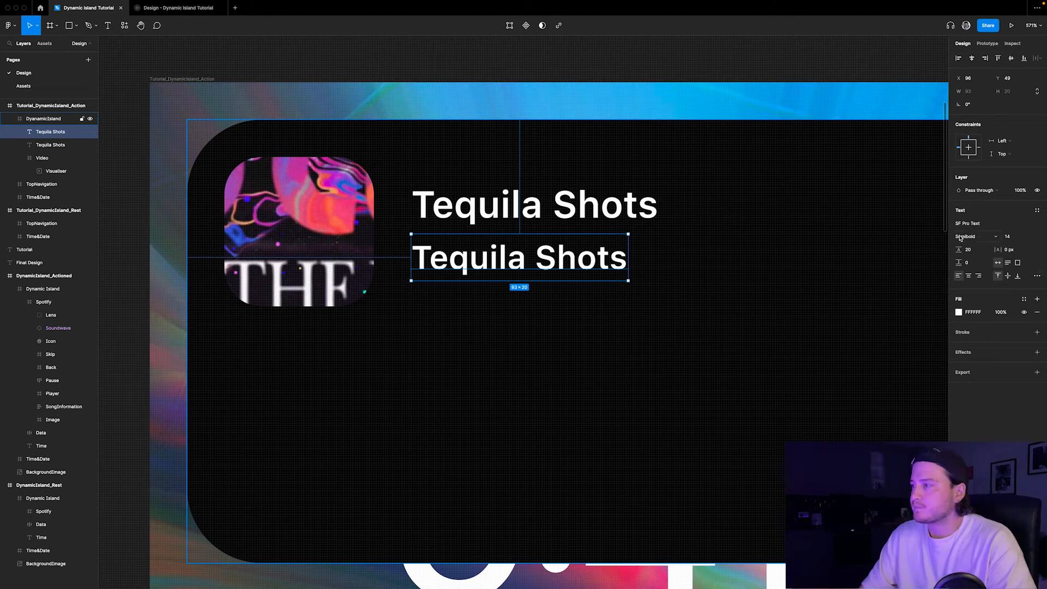
click(961, 237)
click(968, 217)
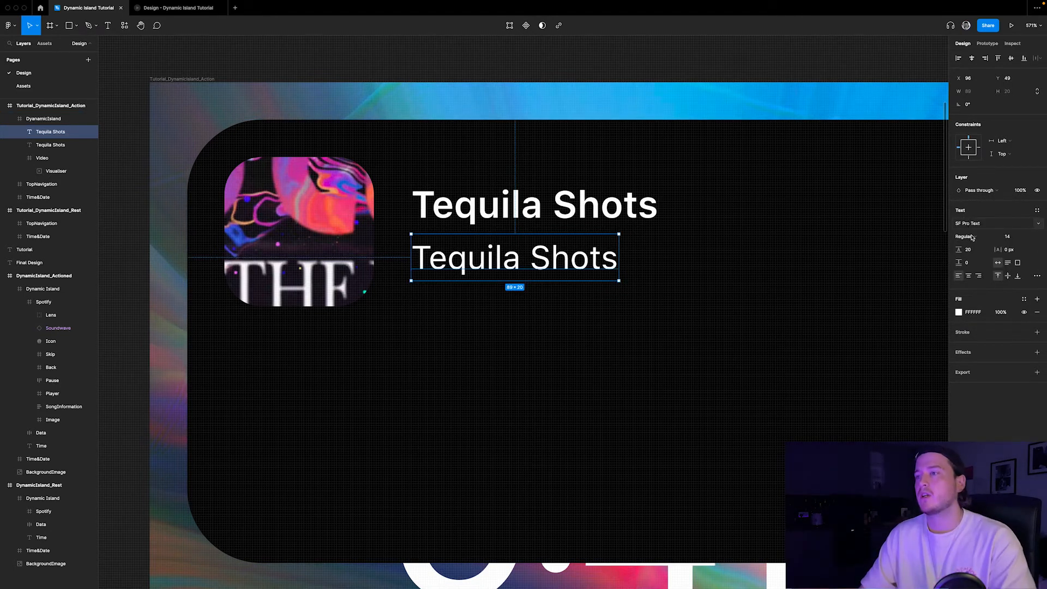
- Give the lower text a grey AFAFAF fill and change its wording to "Kid Cudi"
click(959, 311)
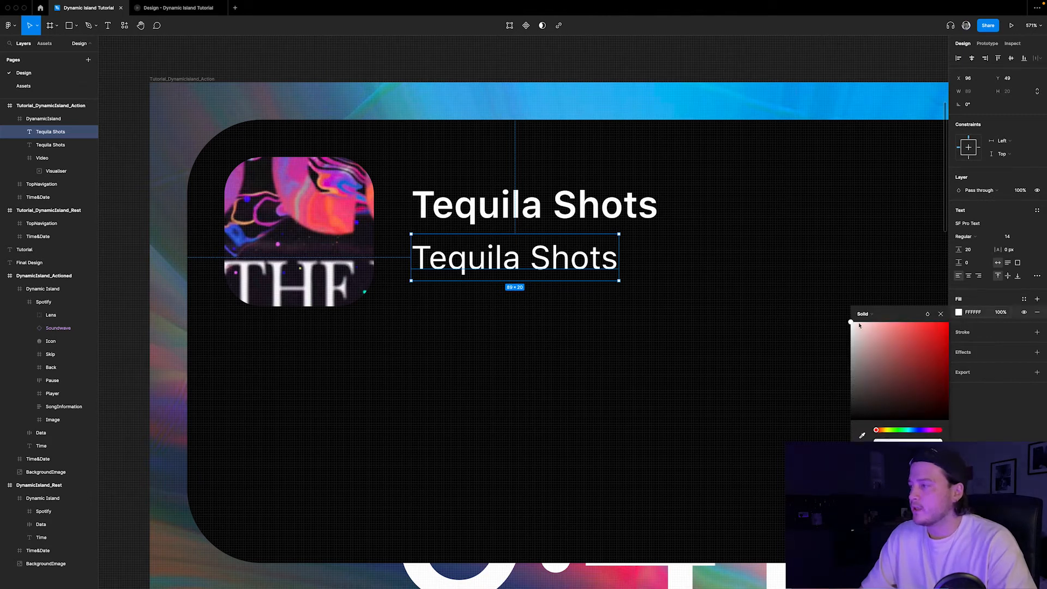
drag(851, 323, 835, 355)
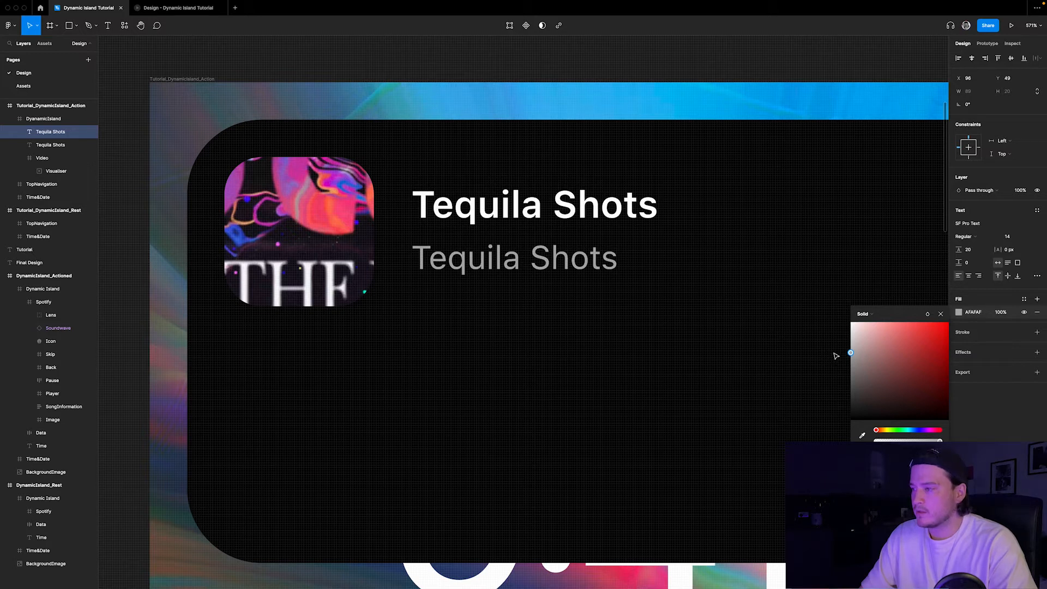
key(Return)
text(Kid Cudi)
key(Escape)
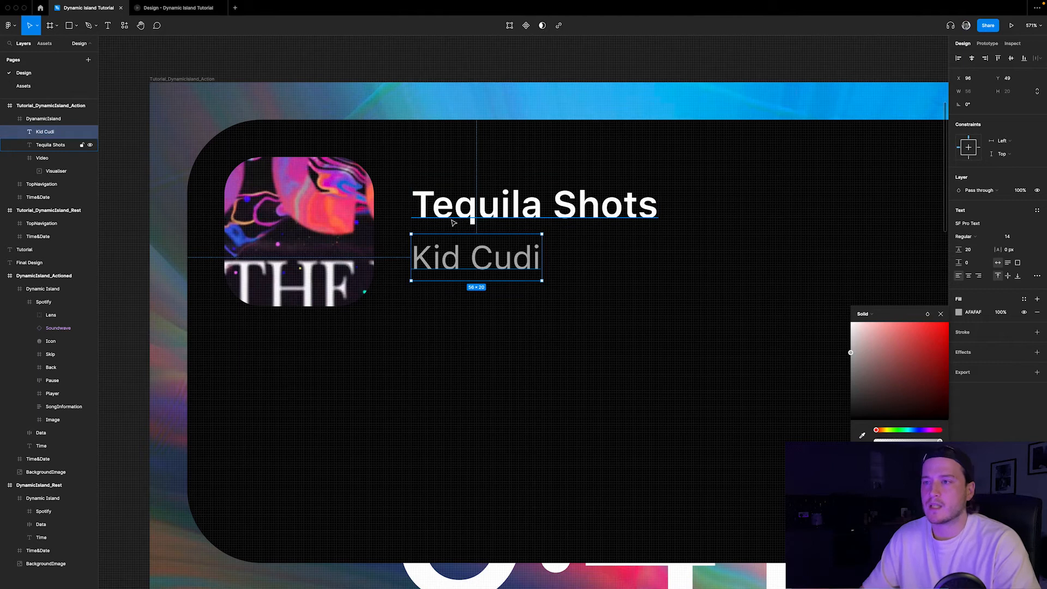
- Rename the Tequila Shots layer to SongName and the Kid Cudi layer to Artist
double_click(55, 145)
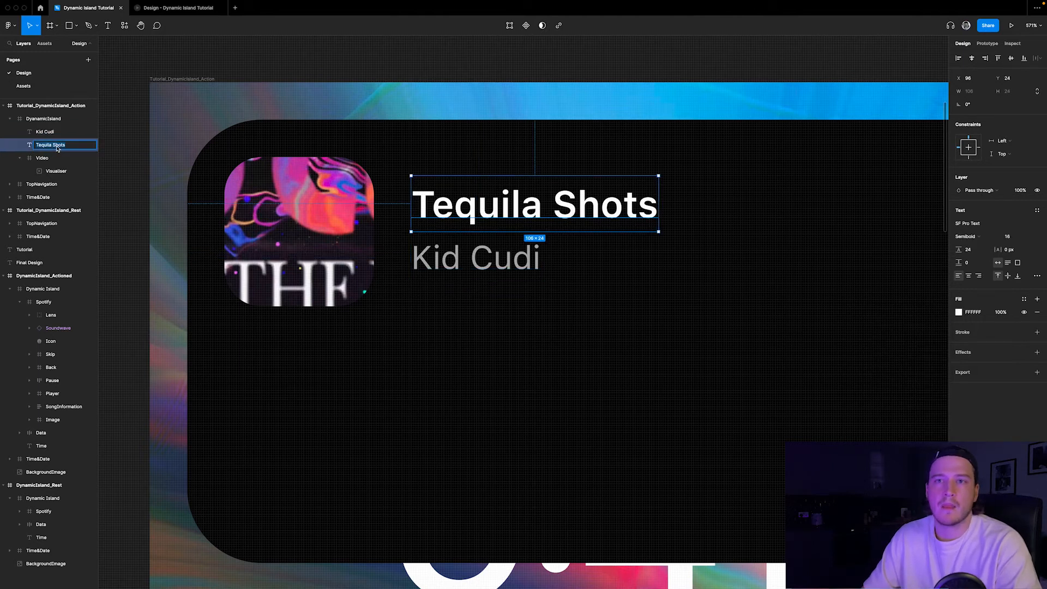
text(SongName)
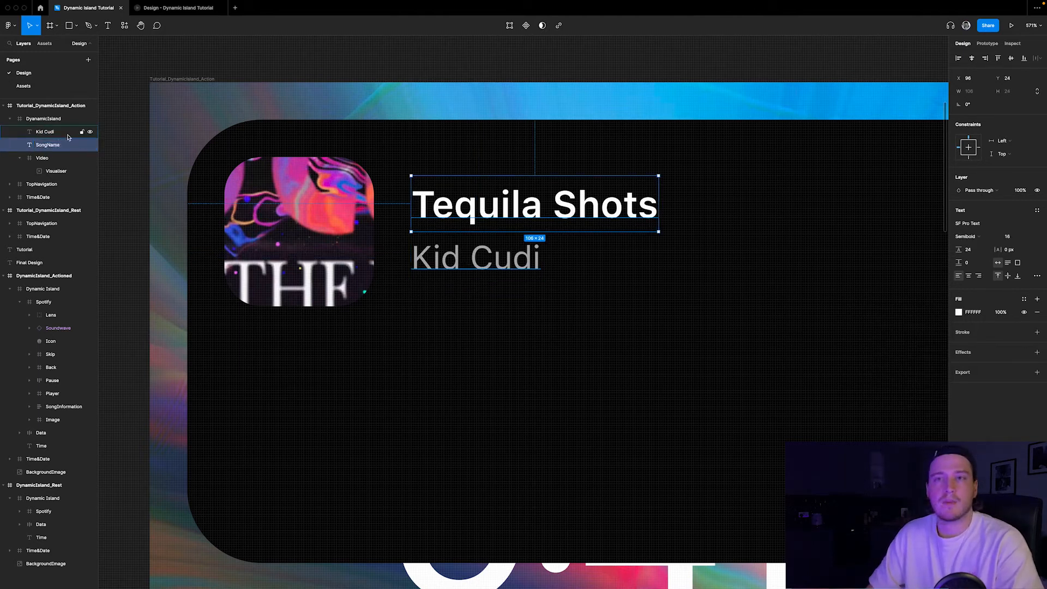
double_click(67, 132)
text(Ar)
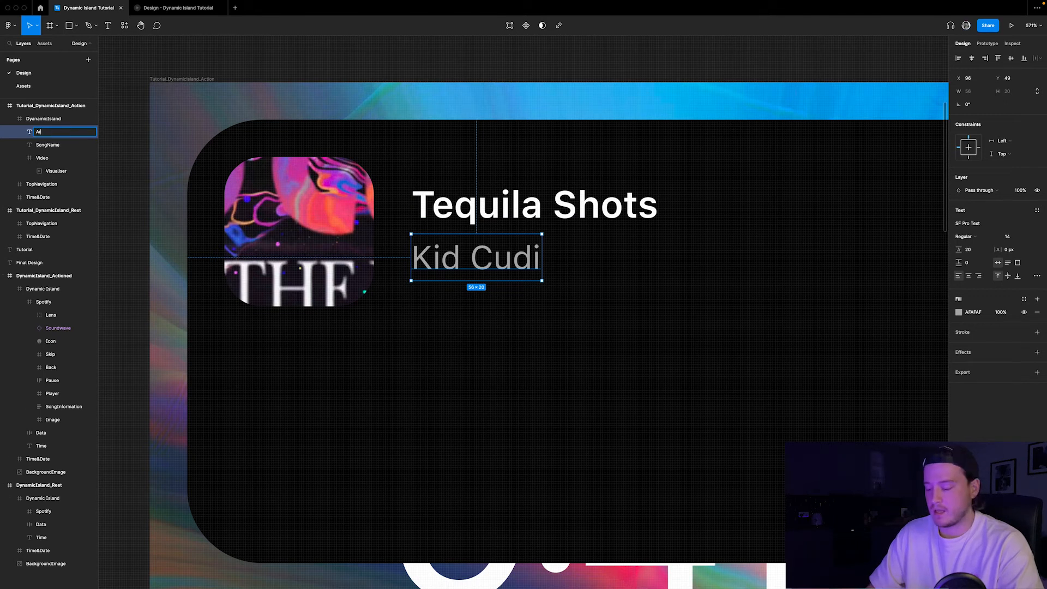
key(Return)
- Wrap the SongName and Artist texts in an auto layout frame and name it ArtistInformation
click(476, 209)
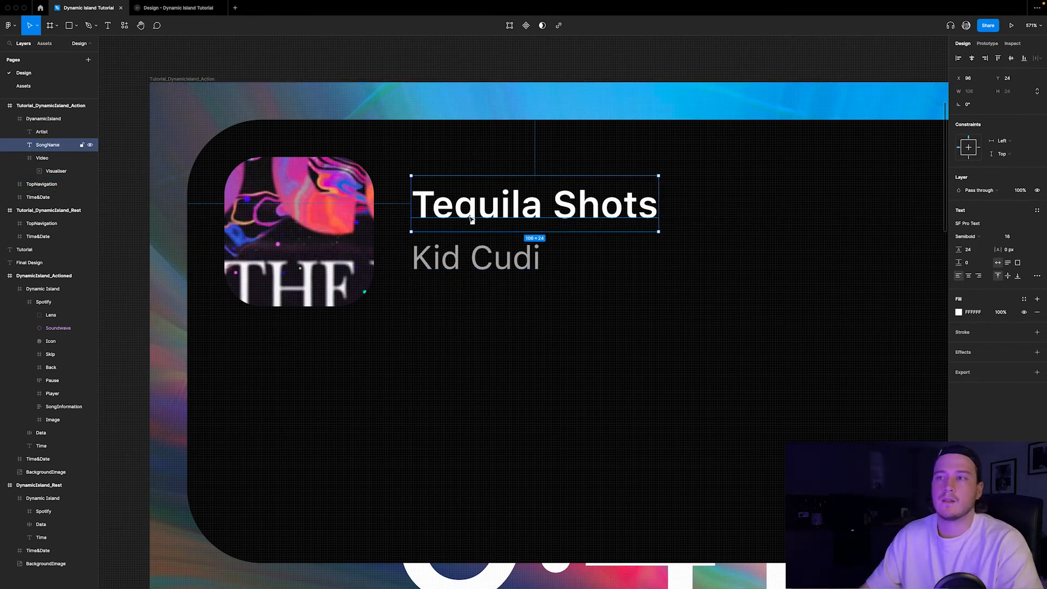
shift+click(474, 266)
key(shift+a)
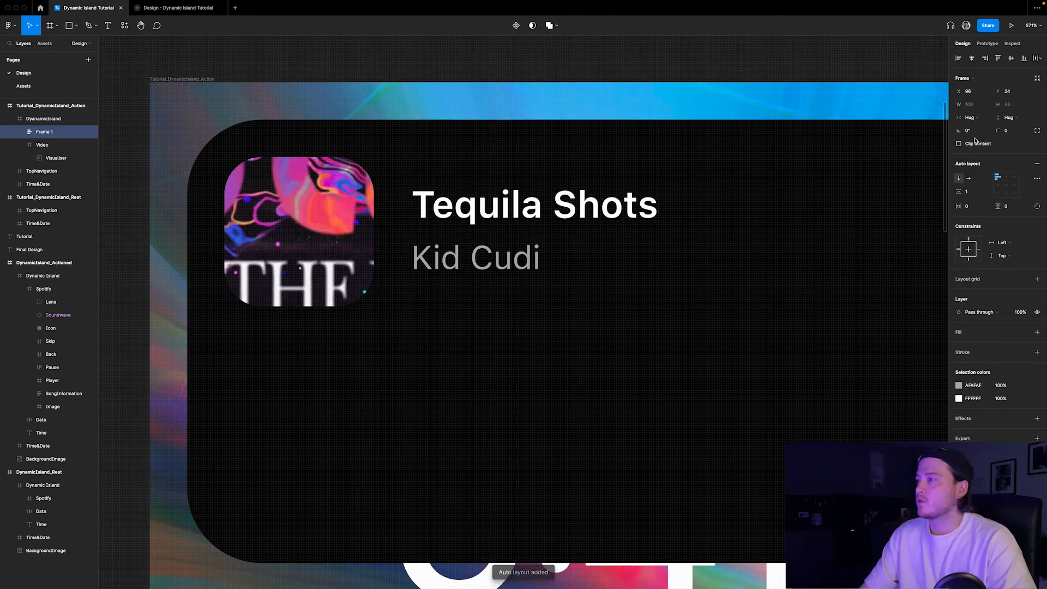
double_click(52, 132)
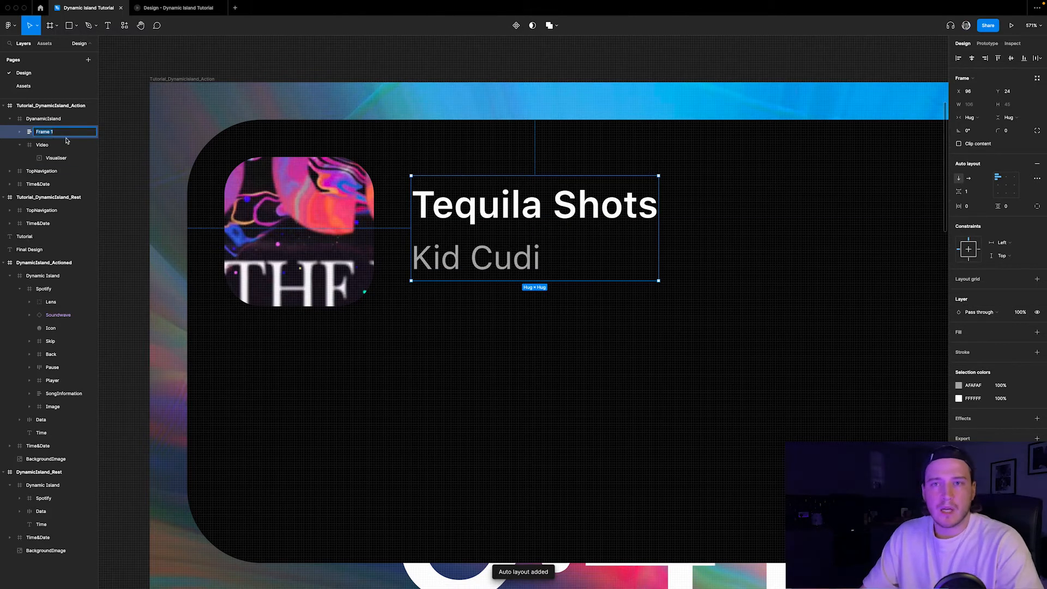
text(ArtistInformation)
key(Return)
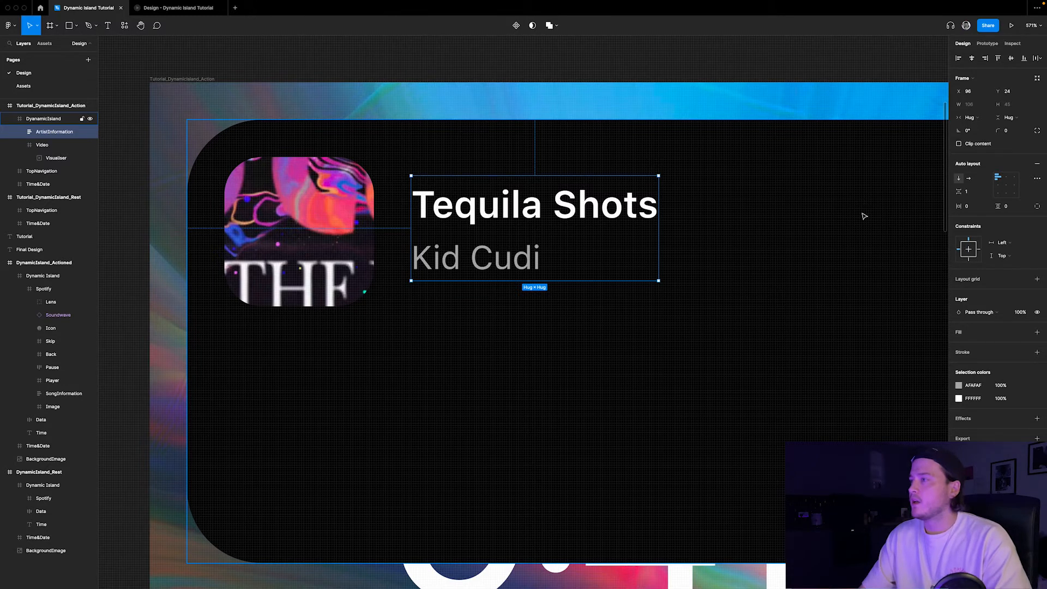
- Set the vertical spacing between items in the ArtistInformation auto layout to 0
click(973, 194)
text(0)
key(Return)
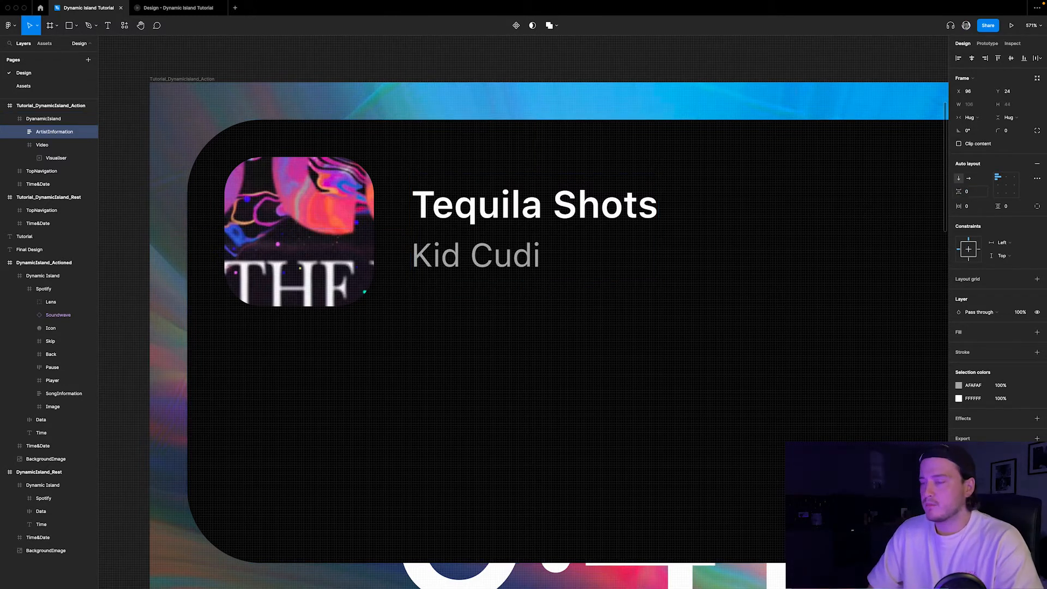
- Align the ArtistInformation frame and the Video frame on their vertical centres
shift+click(302, 231)
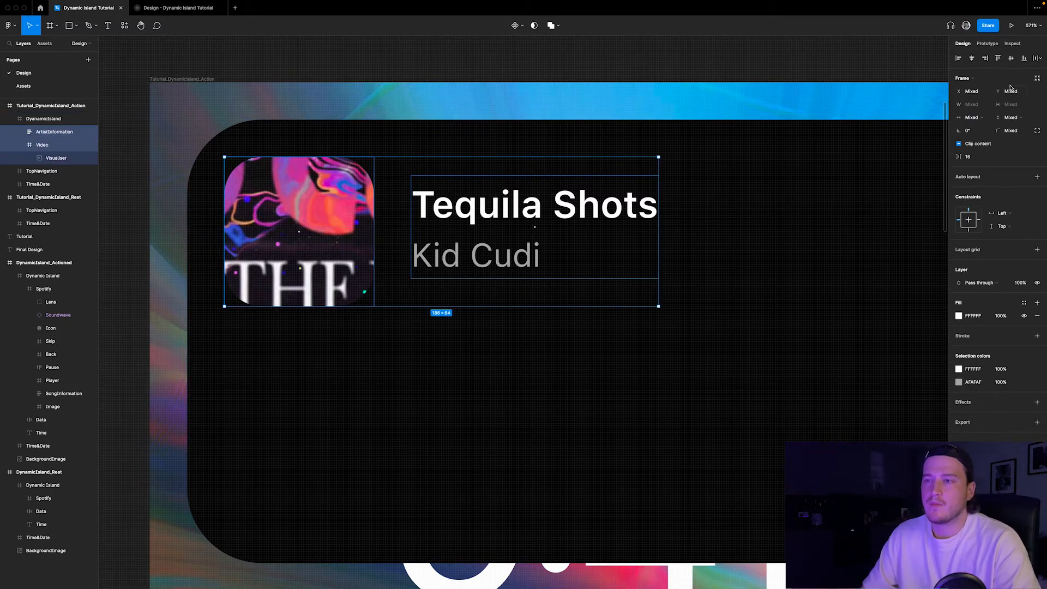
click(1011, 58)
click(498, 135)
click(498, 209)
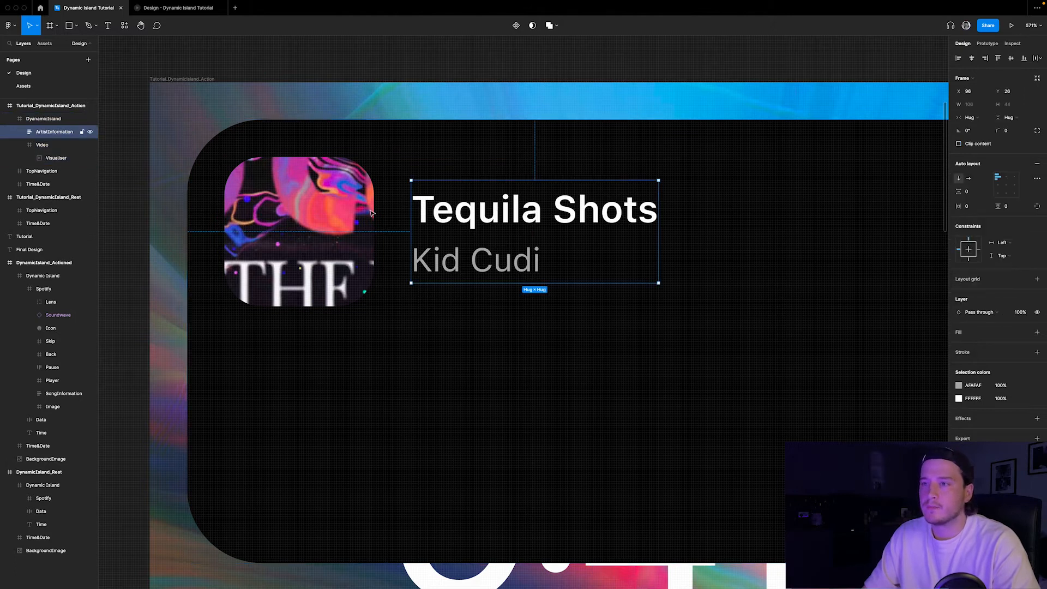
scroll(452, 191, down, 5)
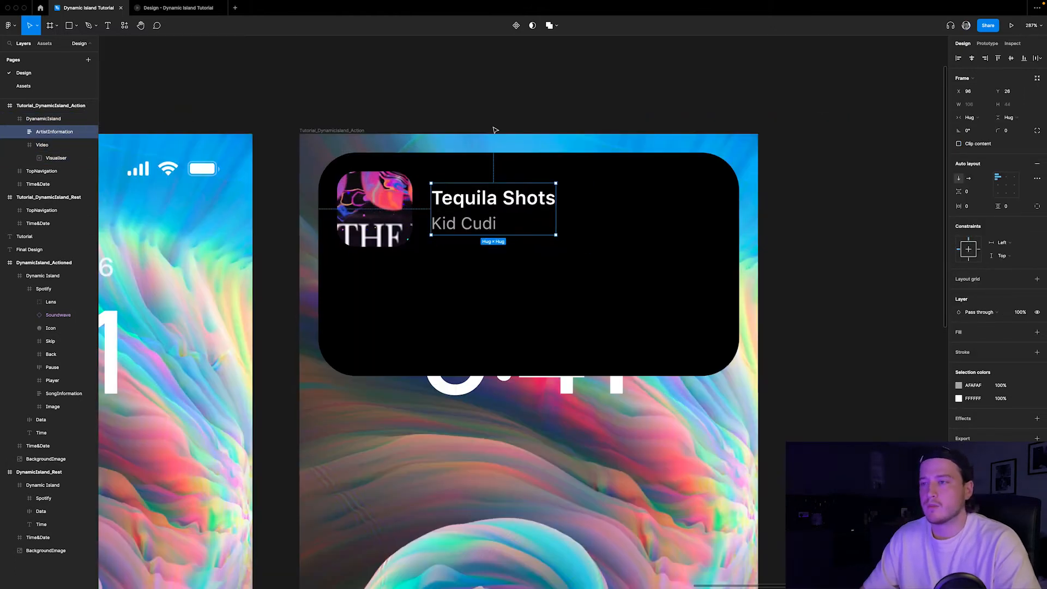
click(510, 103)
- Copy the Kid Cudi text into the empty area below the artist information, with font size 12 and line height 18
scroll(476, 224, up, 3)
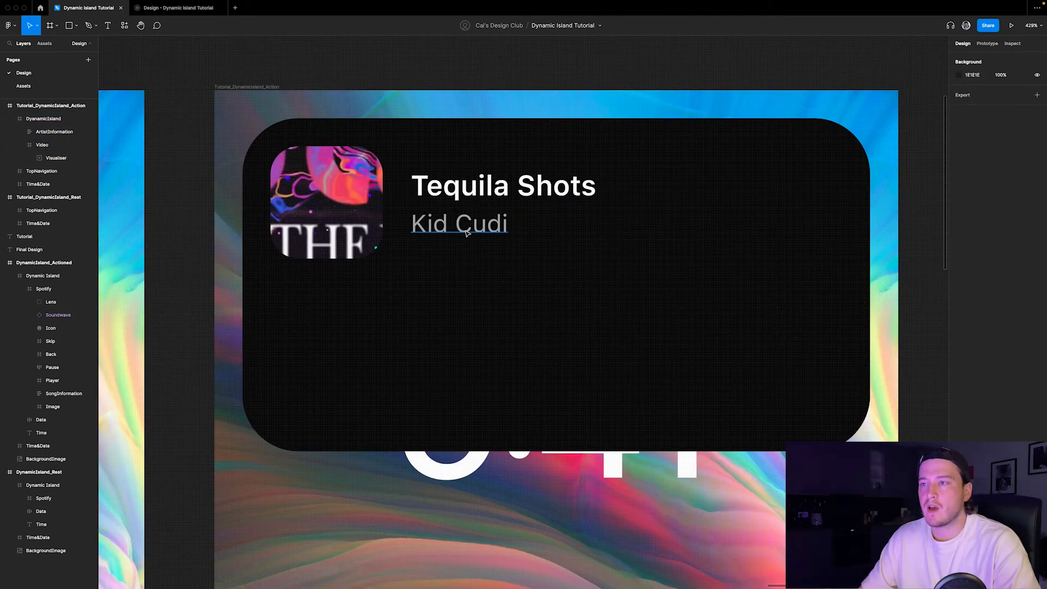
click(468, 227)
drag(457, 226, 442, 319)
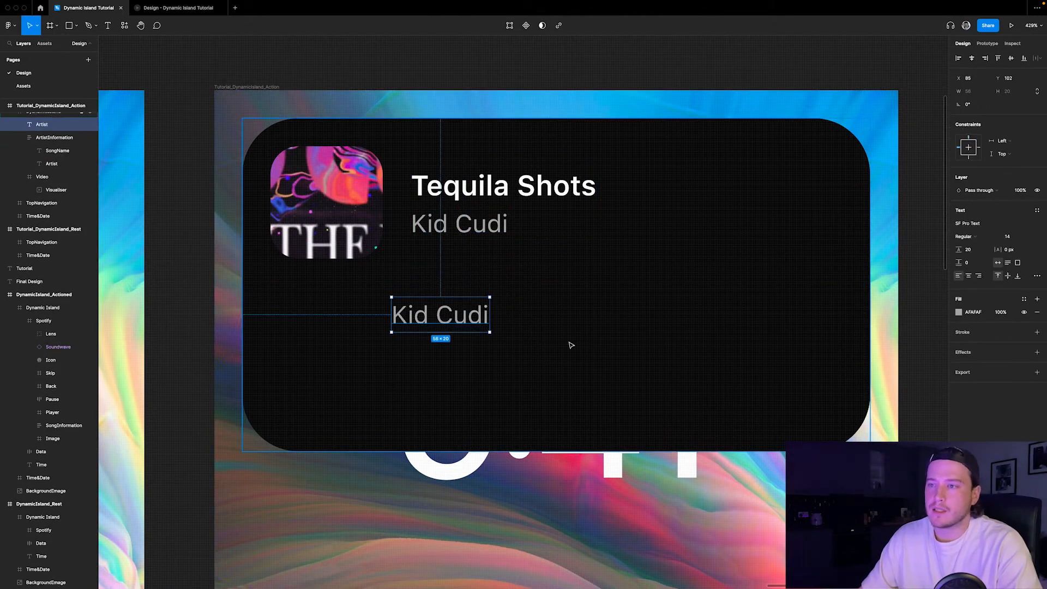
click(1012, 239)
key(Return)
click(974, 250)
text(18)
key(Return)
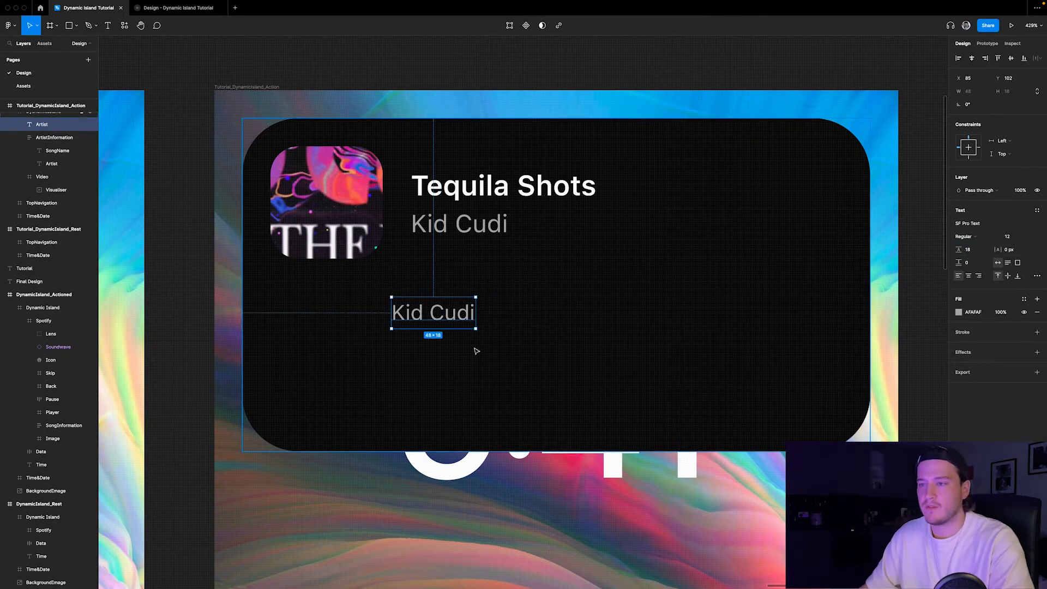
- Position the copied small text under the video thumbnail at X 16, Y 96 and change its wording to "00:00"
drag(432, 319, 311, 312)
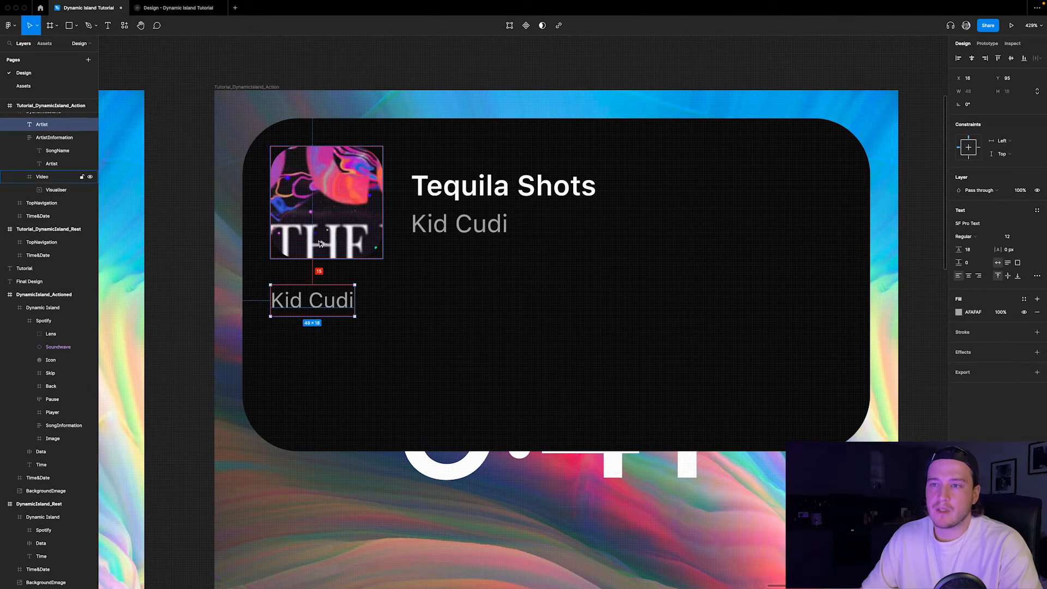
key(Down)
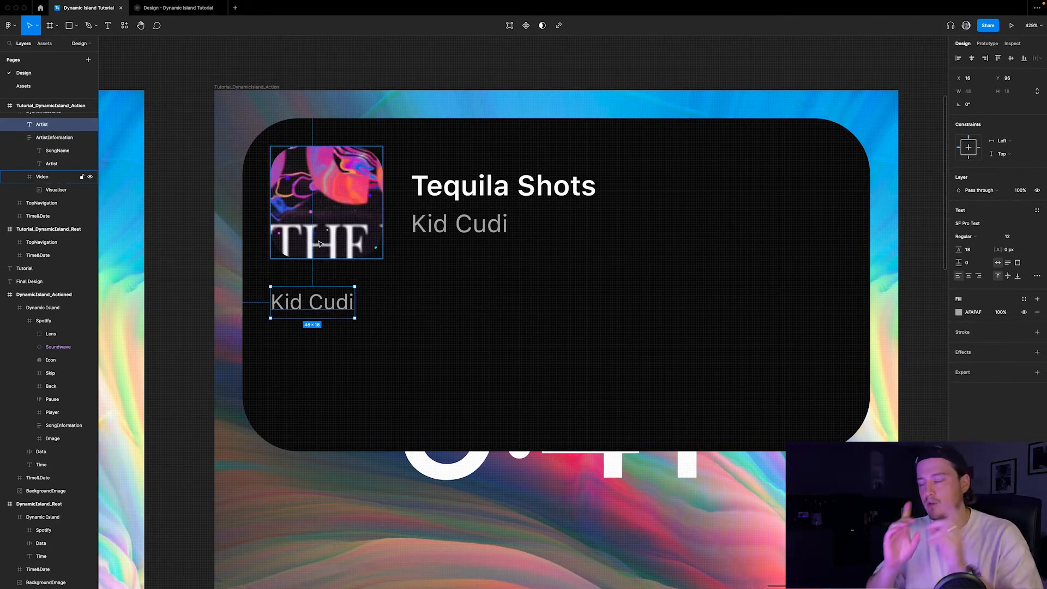
double_click(311, 315)
text(00:00)
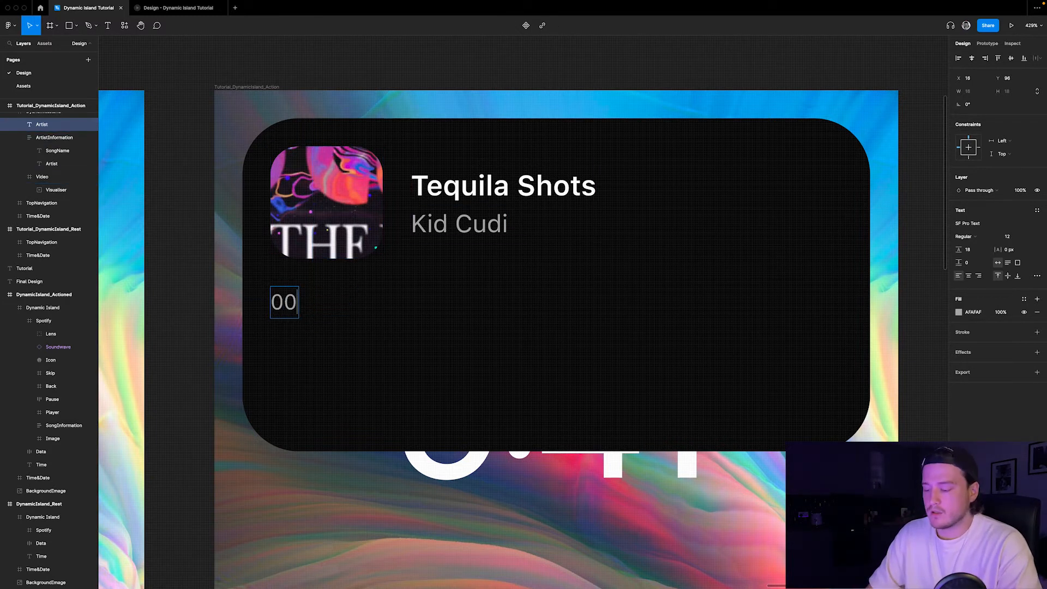
key(Escape)
scroll(283, 281, up, 2)
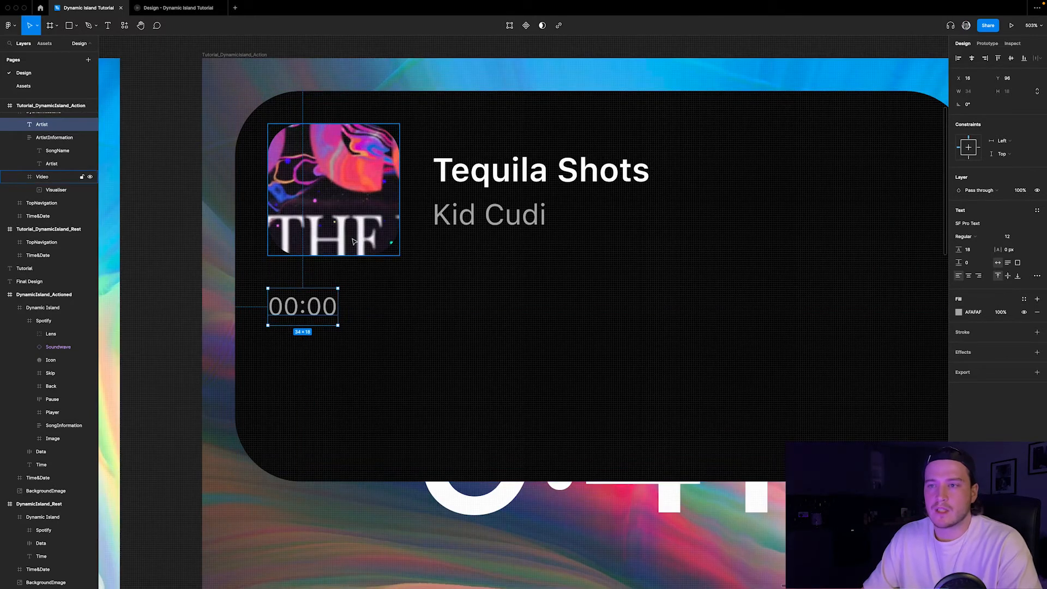
- Widen the 00:00 text box to 40 and centre-align its text
drag(338, 305, 350, 306)
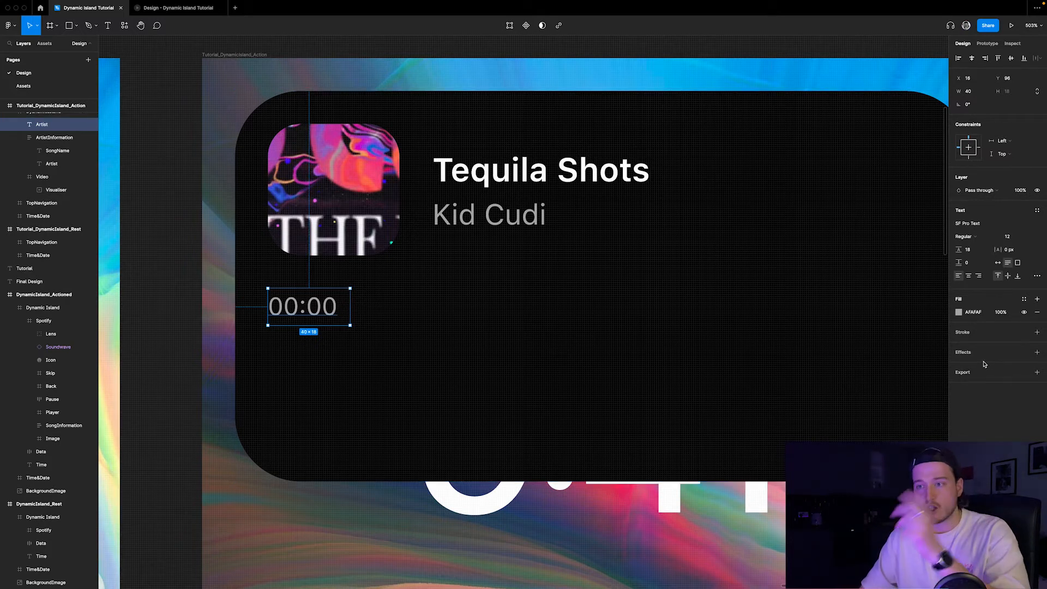
click(970, 276)
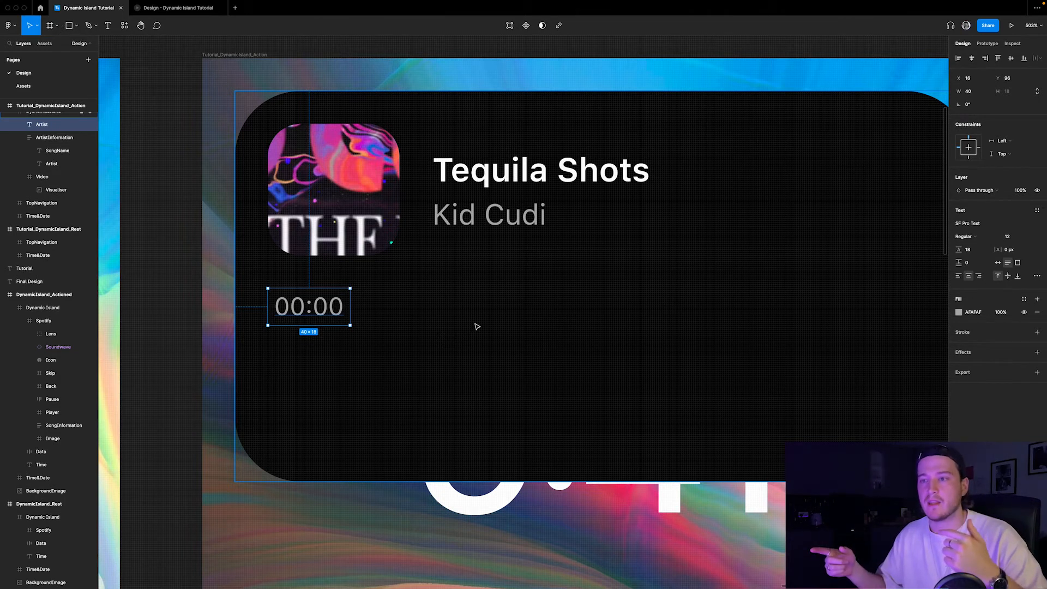
- Duplicate the 00:00 text to the far side of the island and position the copy at X 302, Y 96
scroll(480, 307, down, 2)
drag(334, 305, 849, 310)
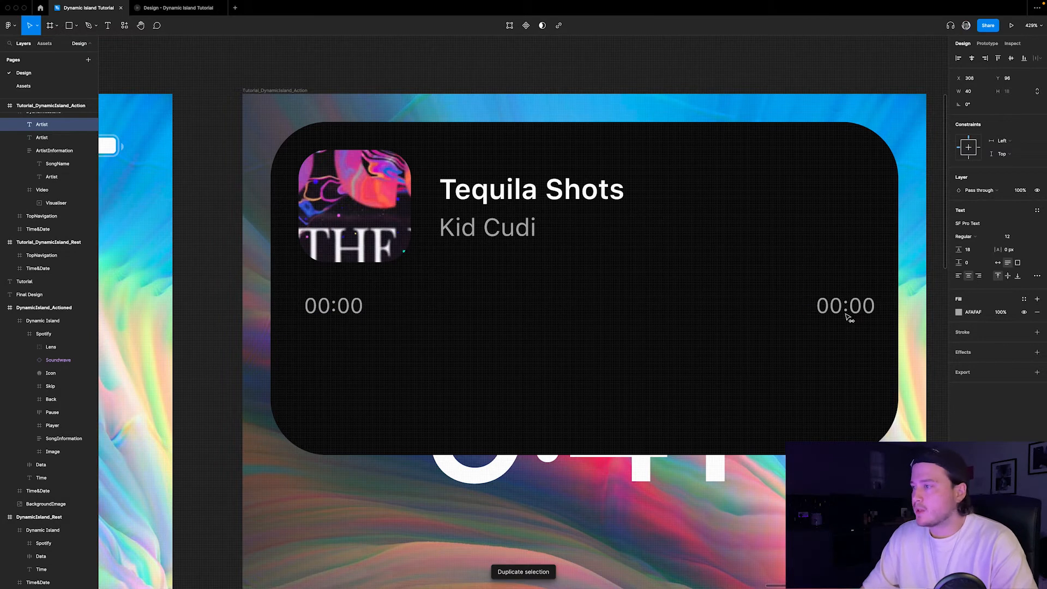
key(Left)
key(Left)
key(Left)
key(Left)
key(Left)
key(Left)
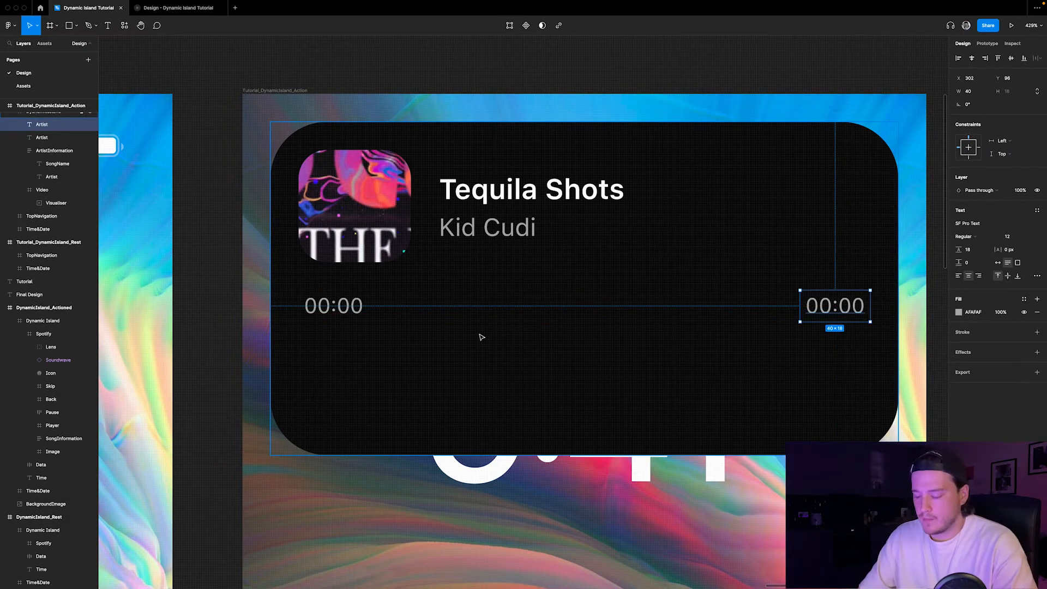
- Draw a rectangle about 239 wide between the two time texts and set its height to 6
key(Escape)
key(r)
drag(376, 301, 796, 323)
scroll(753, 319, up, 2)
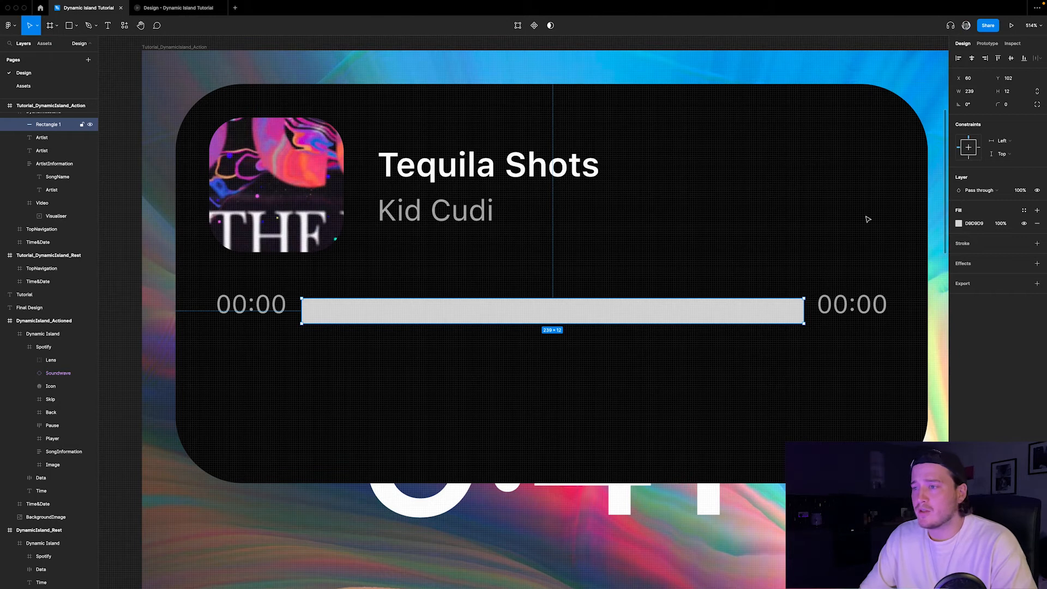
click(1013, 92)
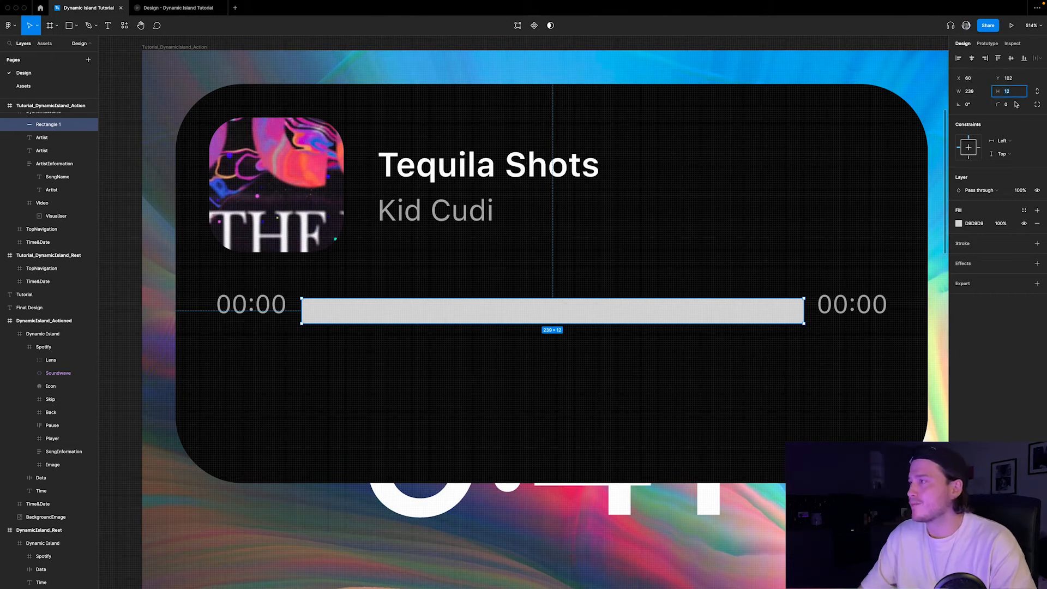
text(6)
key(Return)
- Move the thin rectangle to X 64 and shorten it to a width of 230
key(alt)
key(Right)
key(Right)
key(Right)
key(Right)
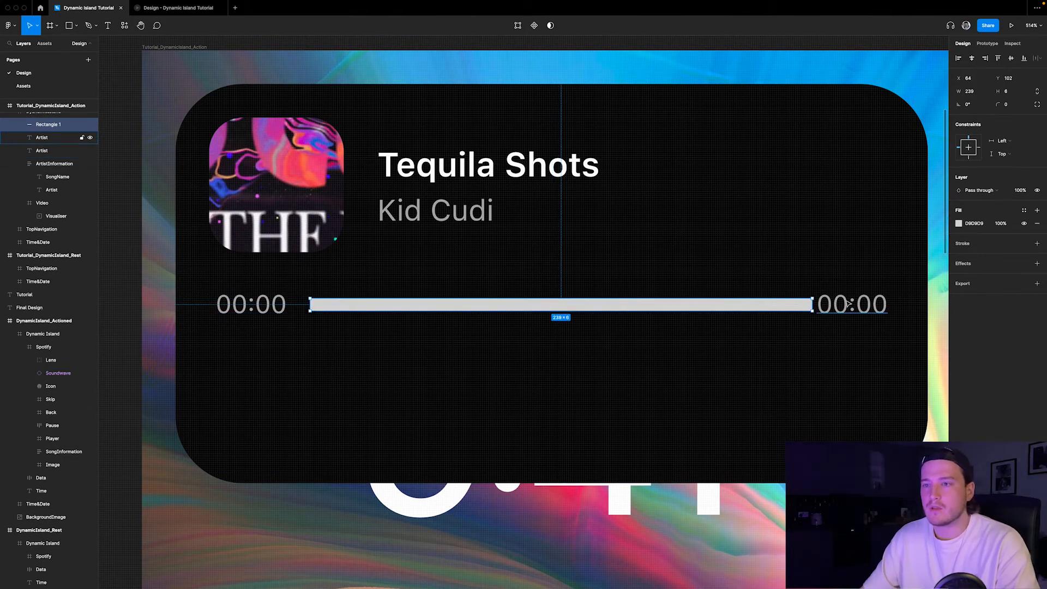
scroll(812, 305, up, 3)
drag(801, 305, 744, 306)
scroll(769, 303, up, 10)
scroll(744, 306, down, 10)
scroll(581, 295, up, 1)
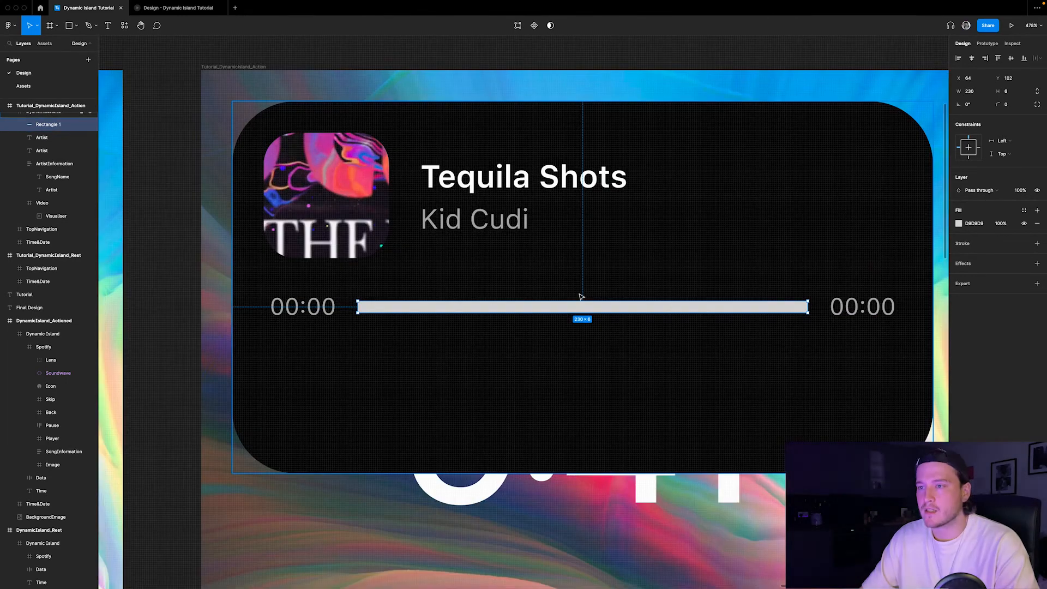
- Set the rectangle's corner radius to 30
click(1016, 106)
text(30)
key(Return)
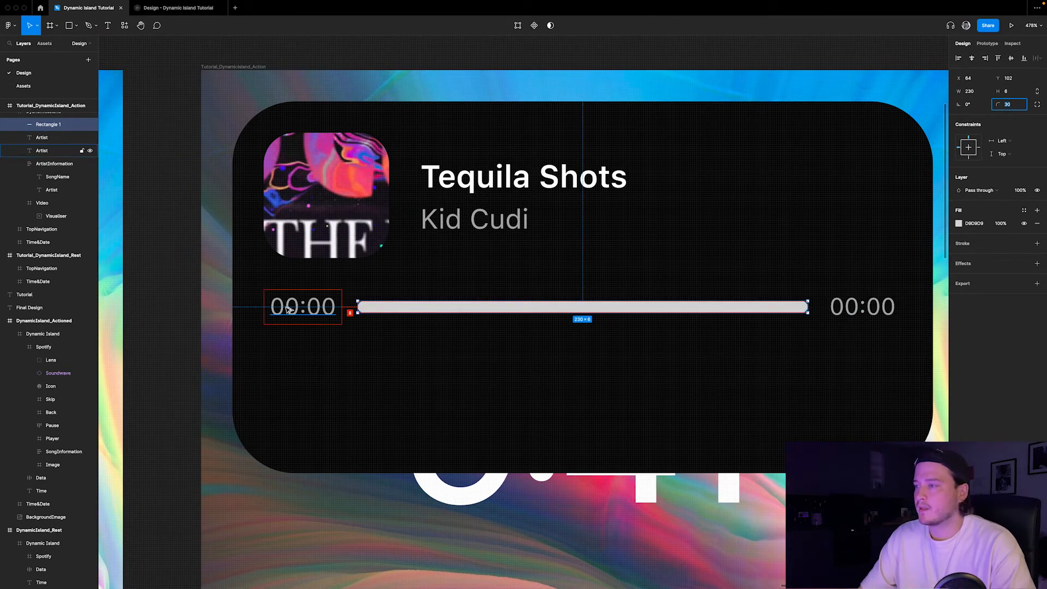
- Rename the layers of the two 00:00 texts as StartTime and EndTime
scroll(53, 142, up, 1)
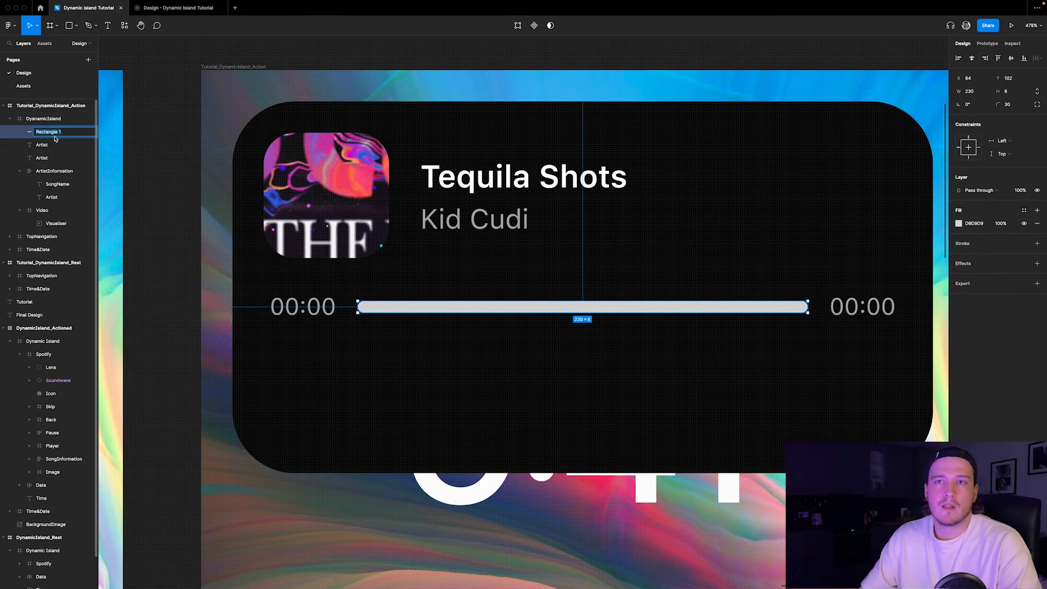
double_click(52, 162)
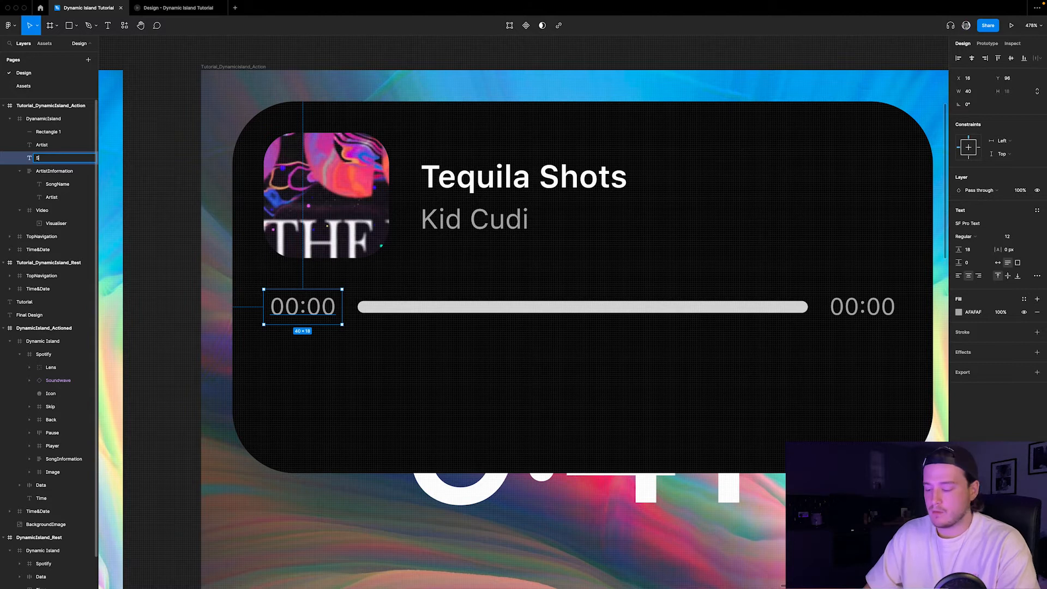
text(StartTime)
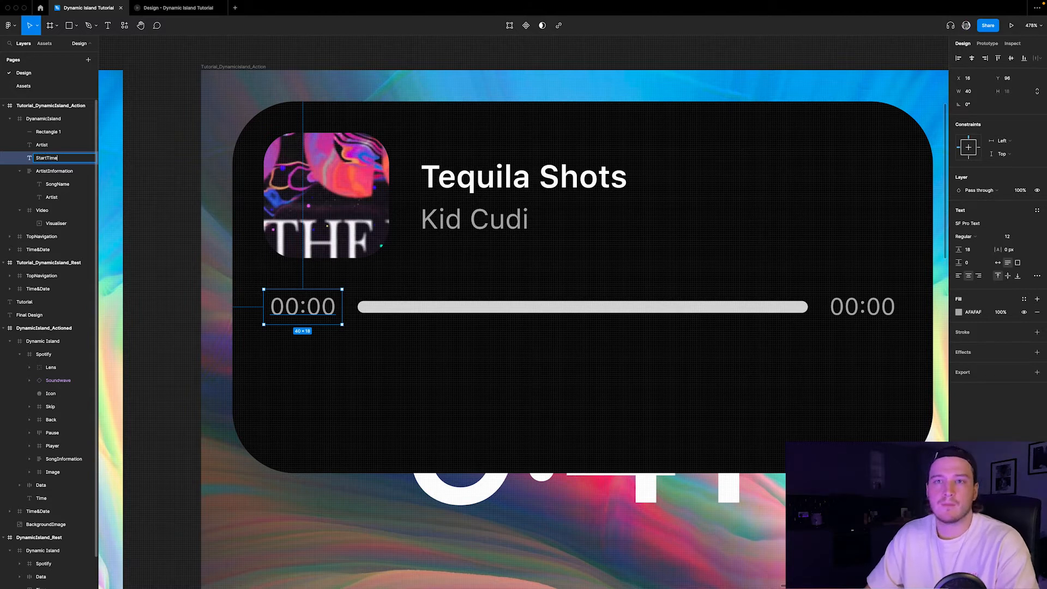
key(shift+Tab)
text(EndTime)
key(Return)
- Rename the Rectangle 1 layer as ProgressBackground
click(423, 306)
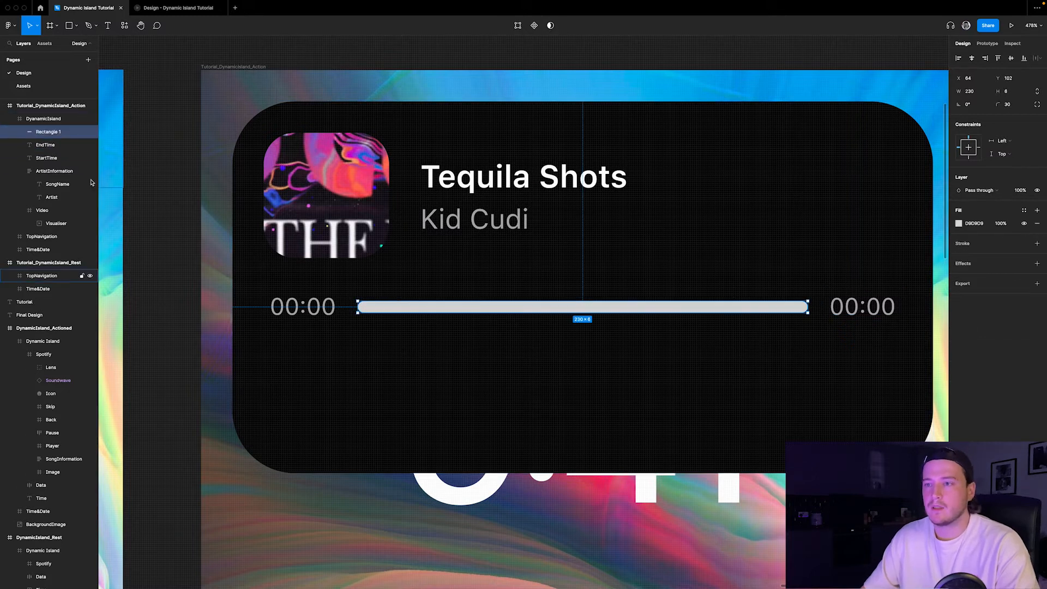
double_click(48, 132)
text(0)
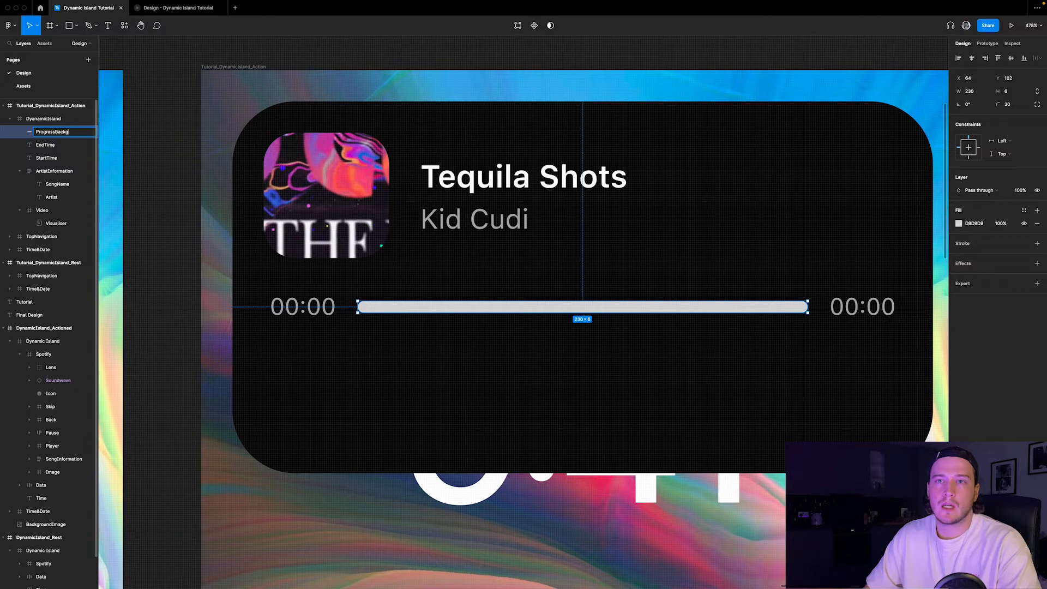
key(Return)
- Copy the StartTime text's fill colour AFAFAF onto the ProgressBackground bar
click(302, 307)
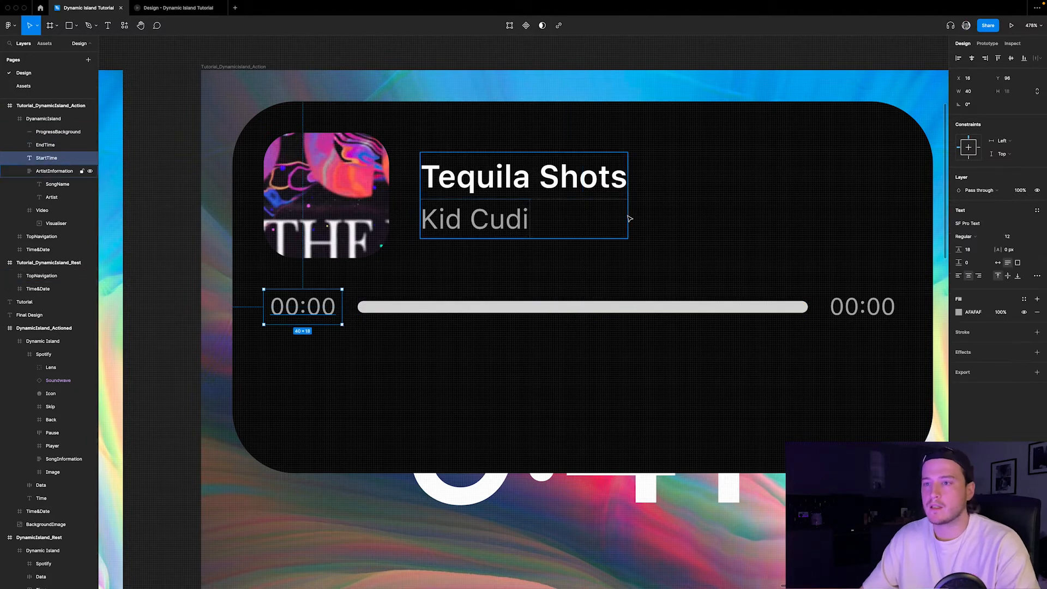
click(977, 315)
key(ctrl+c)
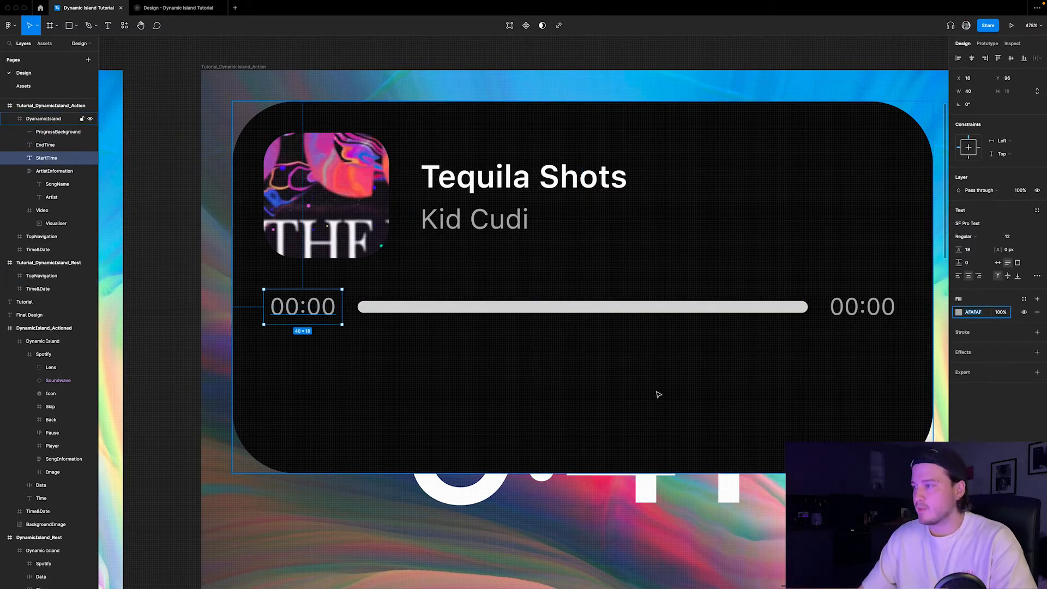
click(474, 306)
click(977, 224)
key(ctrl+v)
key(Return)
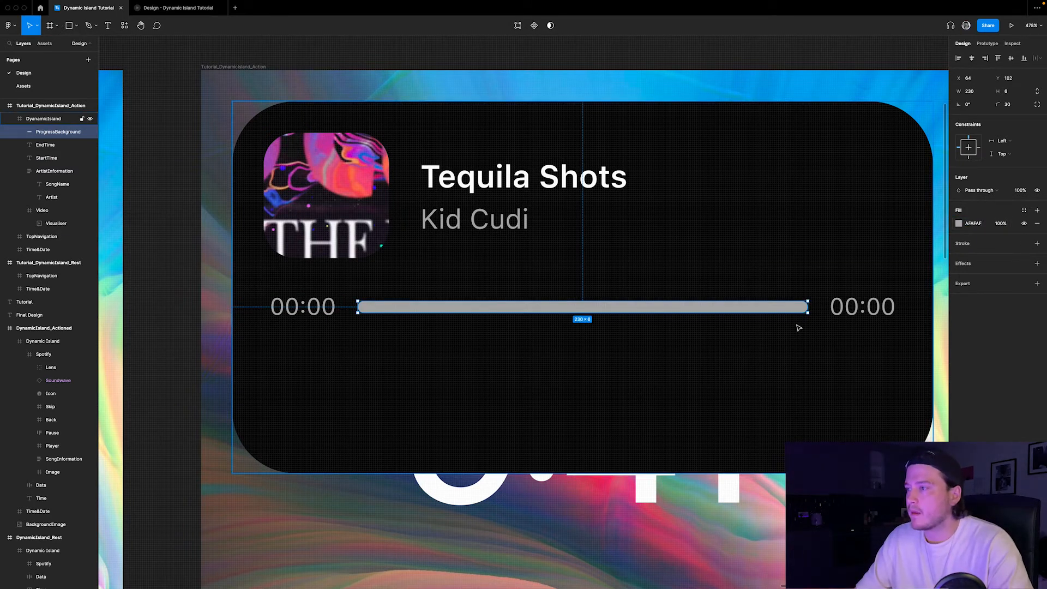
- Duplicate the ProgressBackground bar in place and set the copy's width to 50
key(ctrl+d)
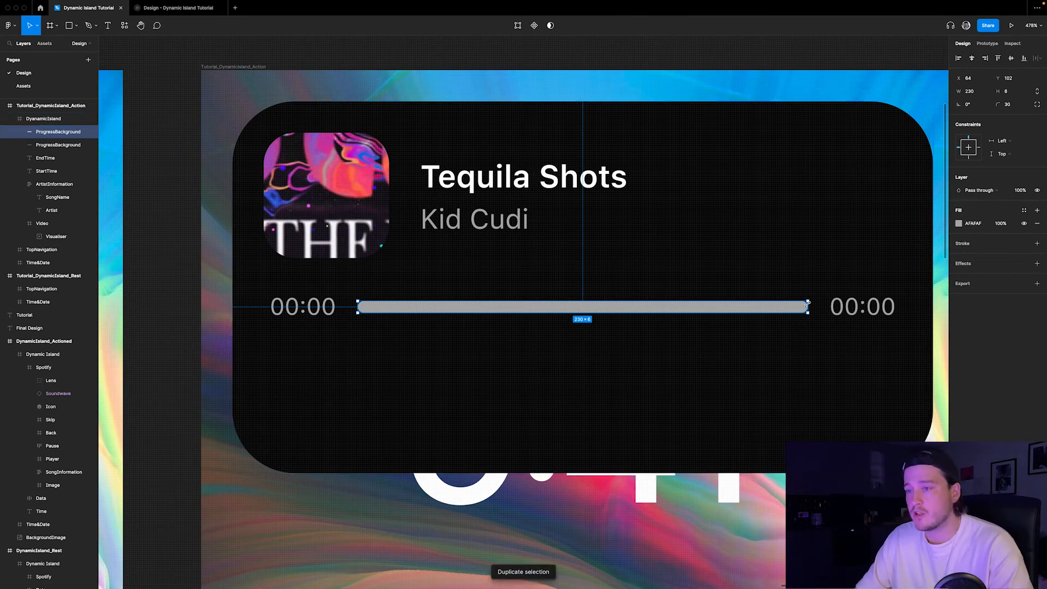
click(978, 95)
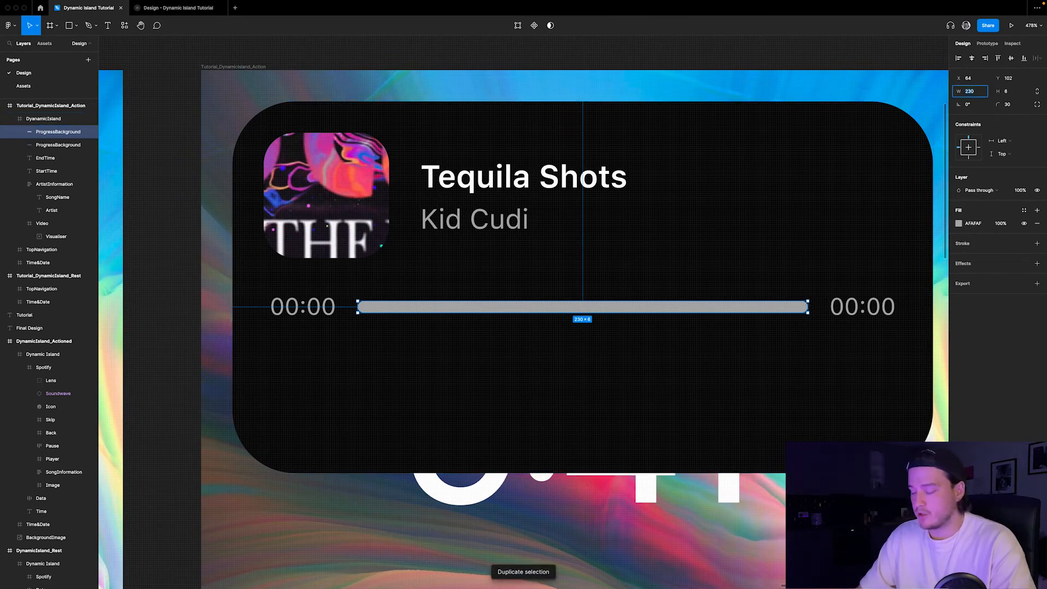
text(50)
key(Return)
- Change the short progress bar's fill to white (FFFFFF)
click(958, 223)
drag(874, 278, 830, 192)
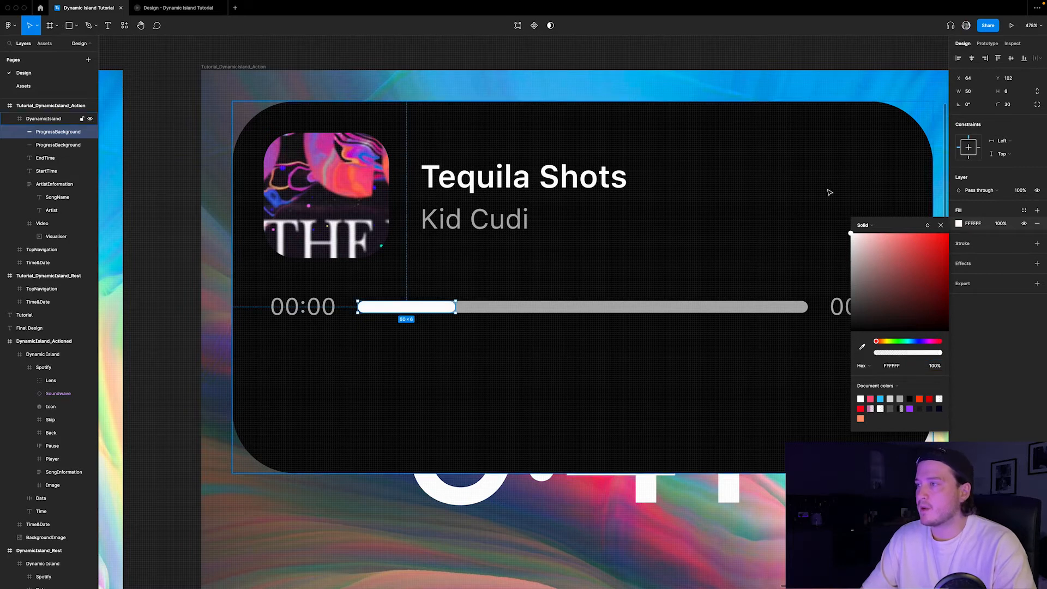
click(940, 225)
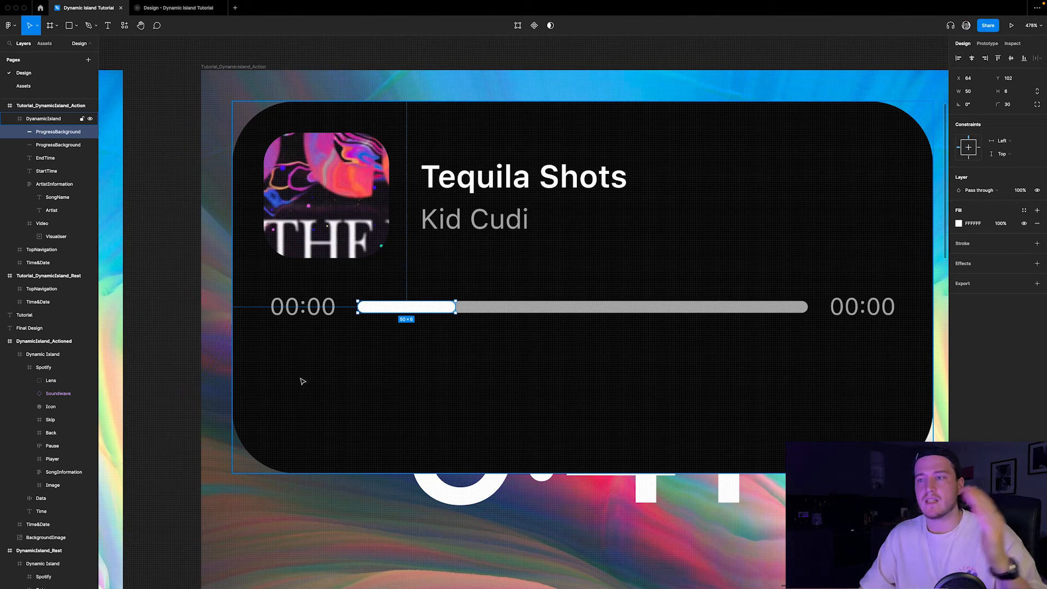
click(180, 377)
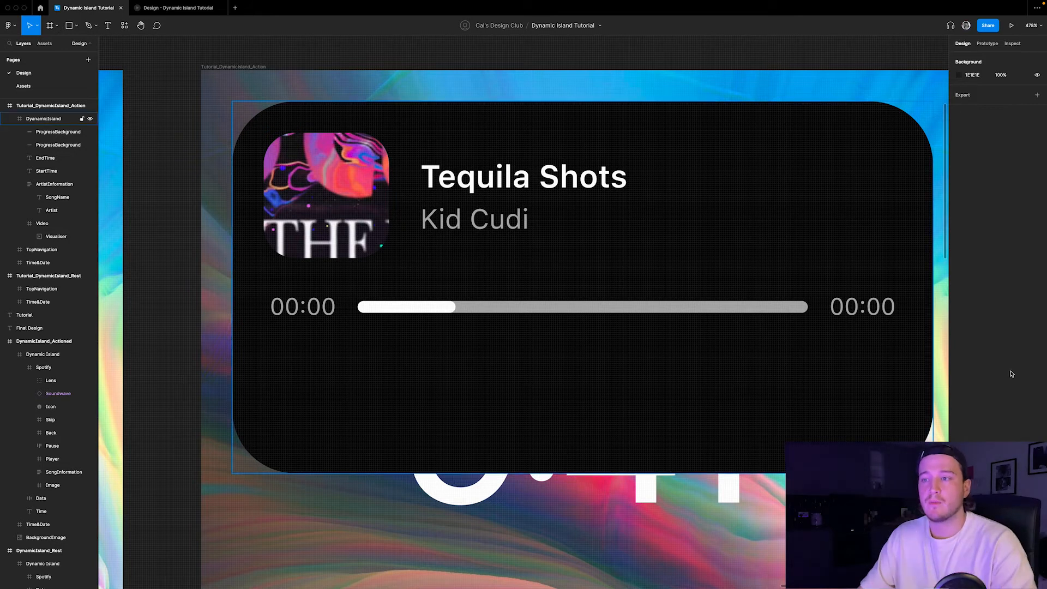
- Change the StartTime text to 01:20
double_click(315, 307)
click(299, 307)
key(BackSpace)
text(1)
key(Right)
key(Right)
key(BackSpace)
text(2)
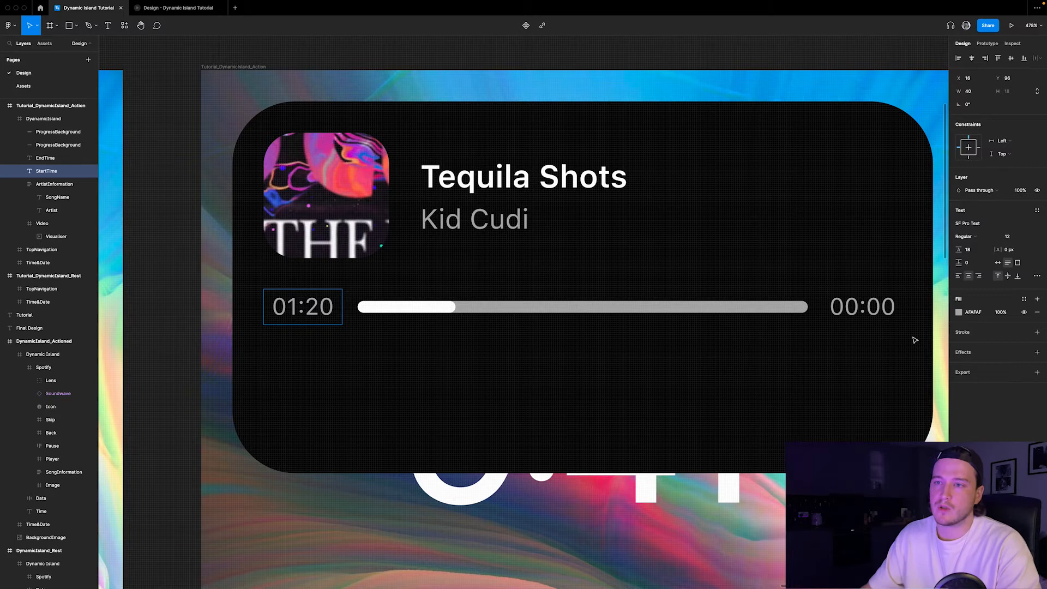
- Change the EndTime text to 04:20
double_click(857, 307)
click(857, 307)
key(BackSpace)
text(4)
key(Right)
key(Right)
key(BackSpace)
text(2)
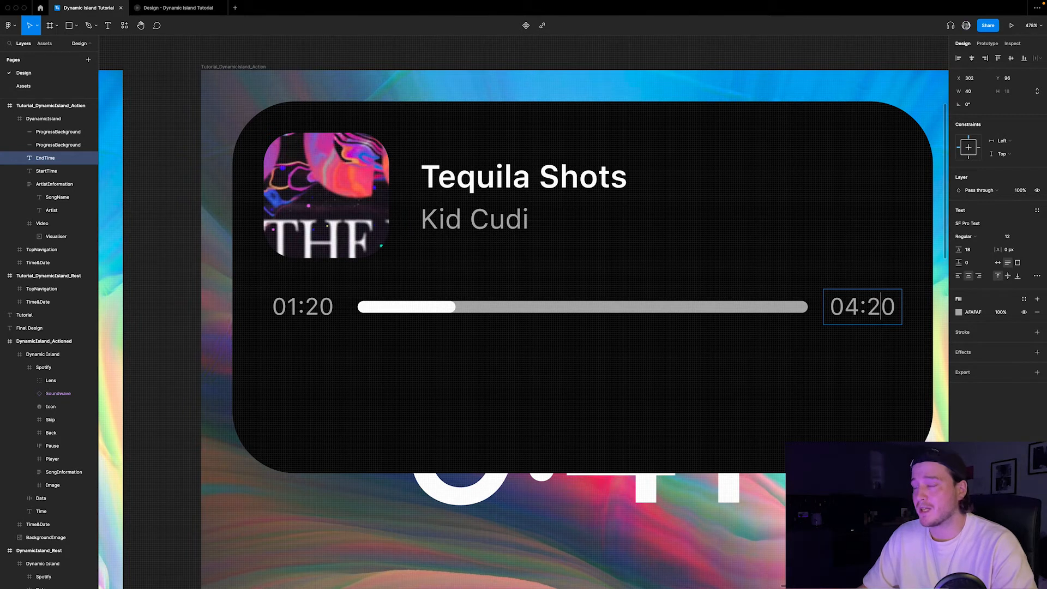
key(Escape)
scroll(643, 286, down, 3)
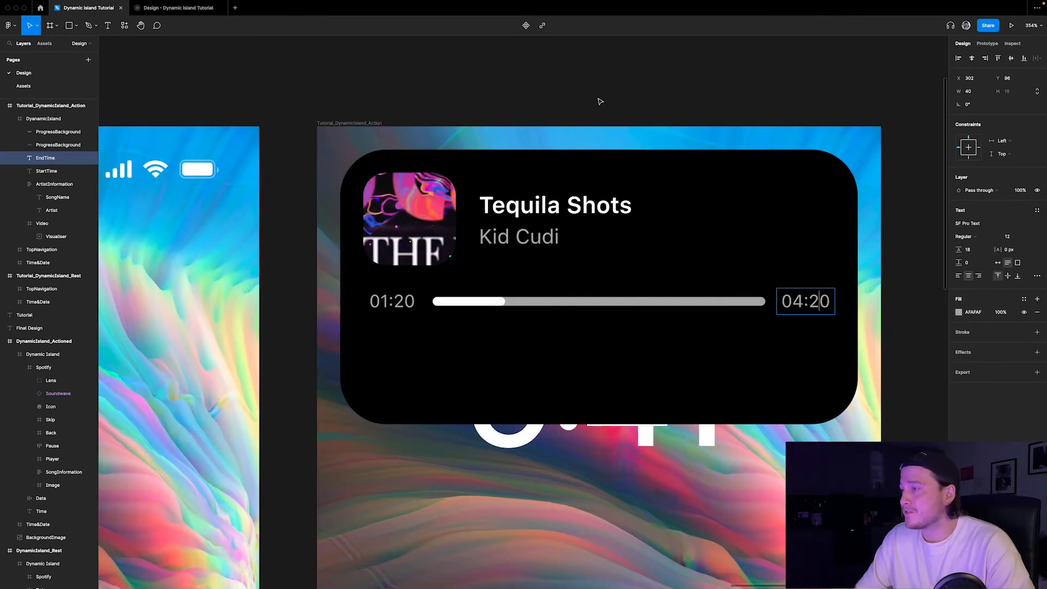
click(598, 96)
- Wrap the white and grey progress bars in a frame and name it ProgressBar
scroll(491, 95, down, 5)
scroll(388, 245, up, 4)
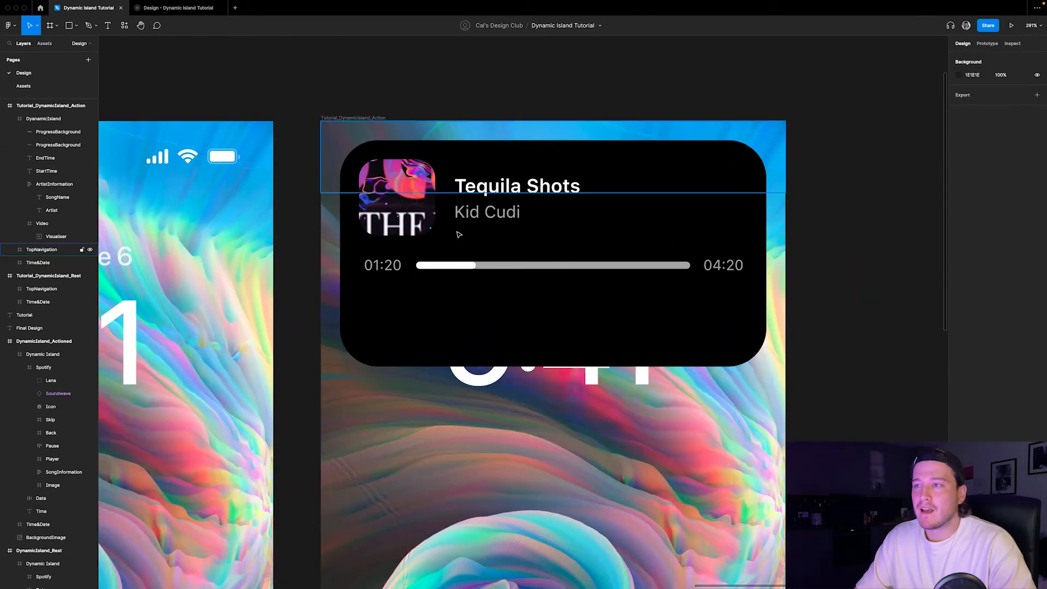
click(383, 266)
scroll(383, 269, up, 3)
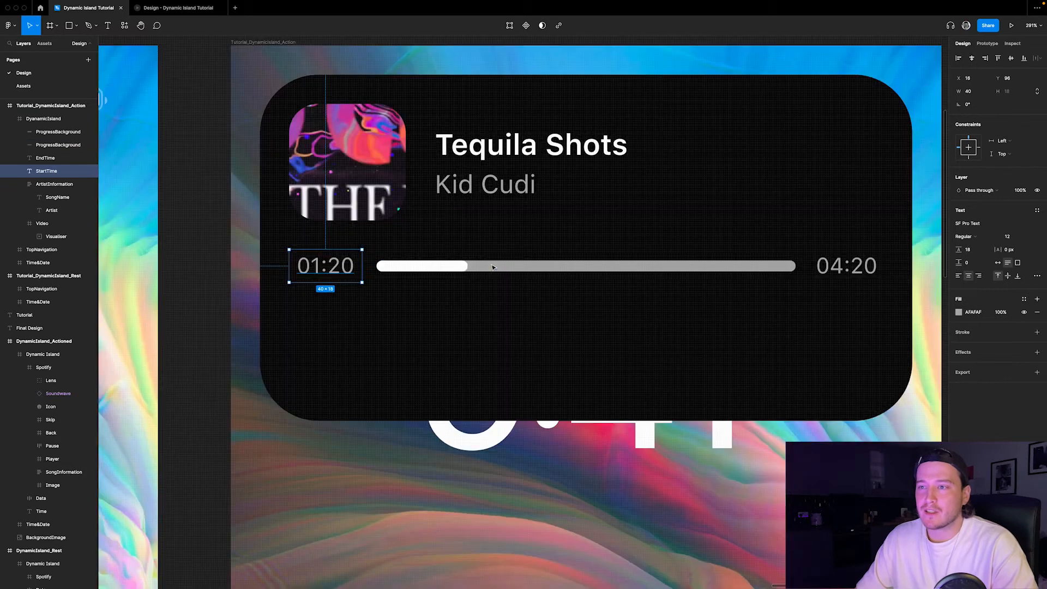
click(450, 266)
shift+click(491, 266)
right_click(508, 266)
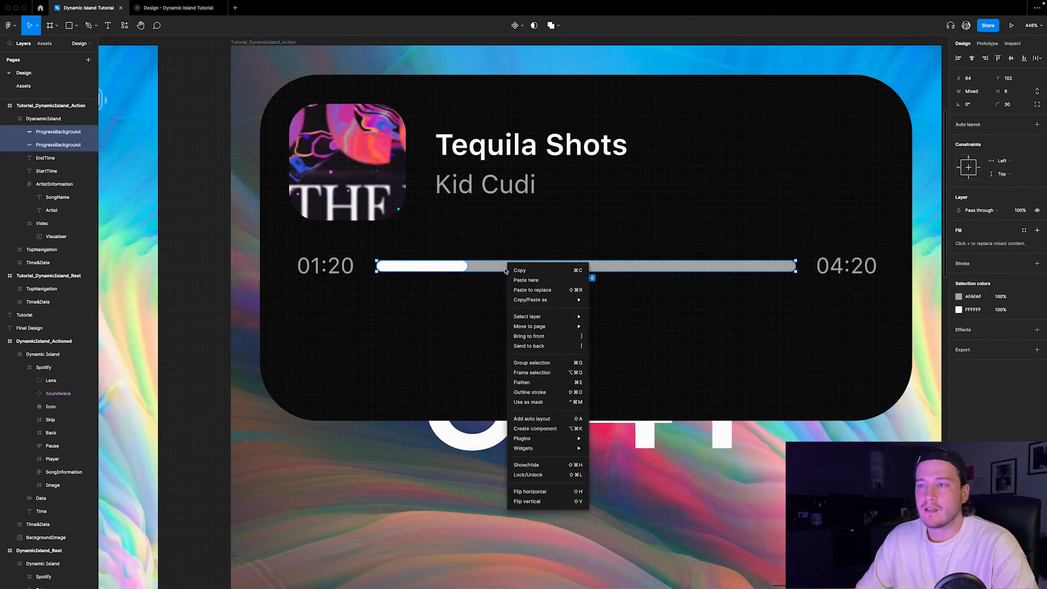
click(543, 374)
key(super+r)
text(P)
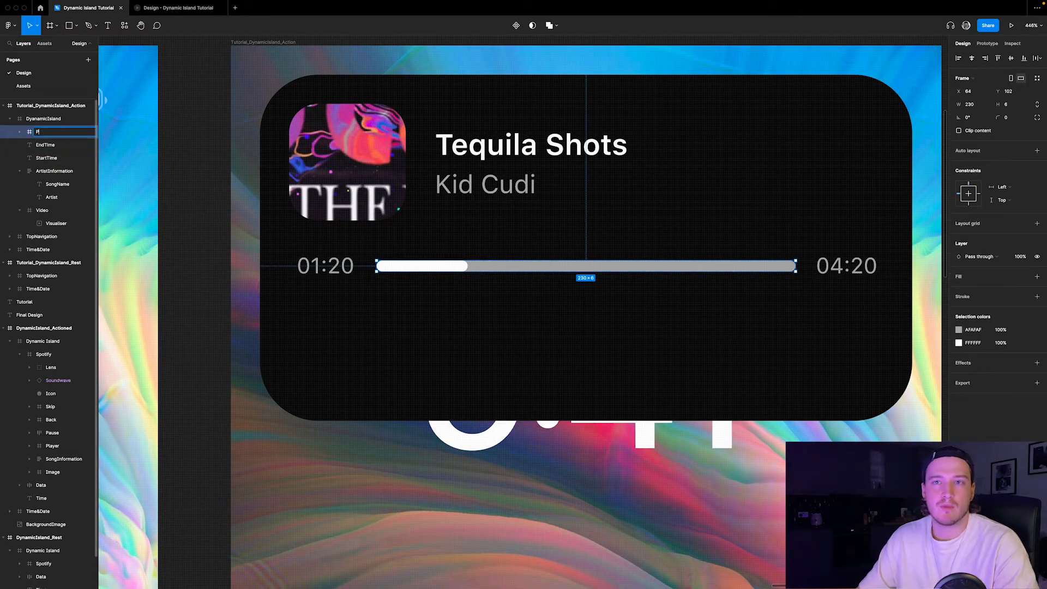
text(rogressBar)
key(Return)
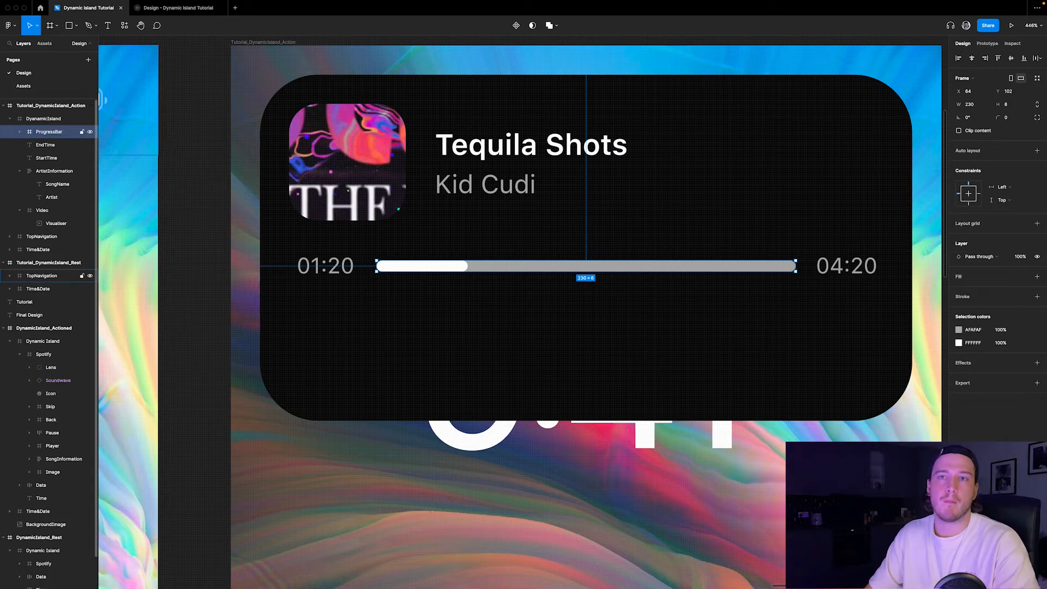
- Wrap the StartTime text, ProgressBar and EndTime text in a frame and name it Progress
click(330, 267)
shift+click(521, 266)
shift+click(848, 268)
right_click(848, 267)
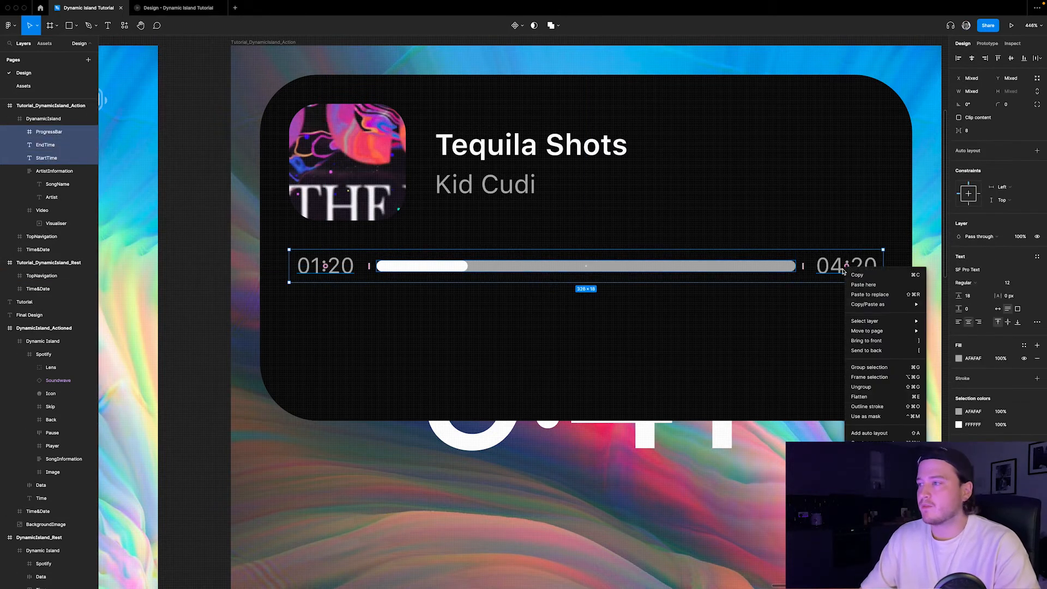
click(887, 379)
double_click(60, 133)
text(Prog)
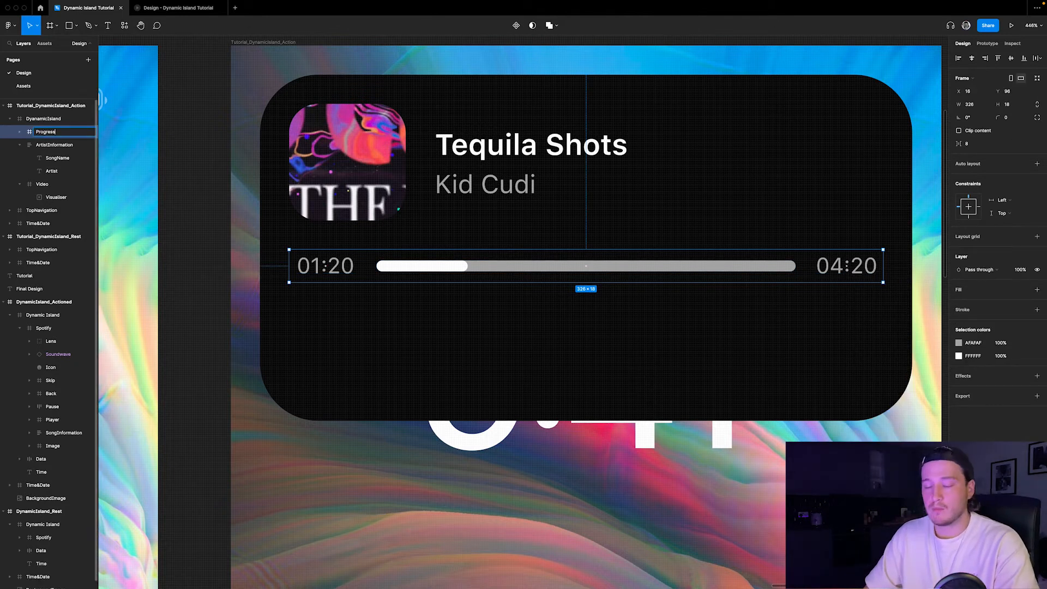
text(ress)
key(Return)
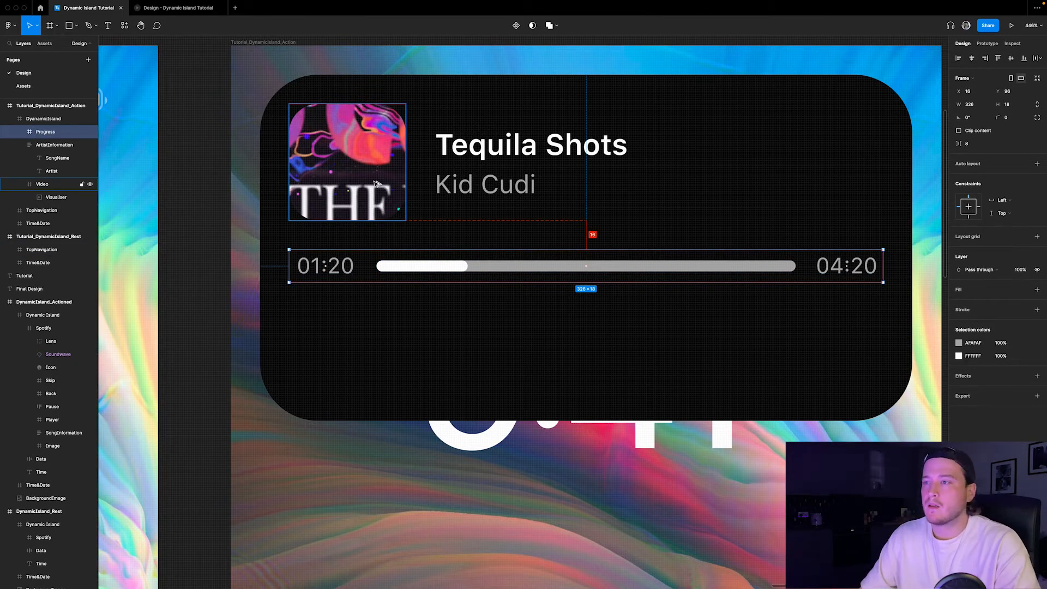
scroll(469, 229, down, 5)
click(515, 92)
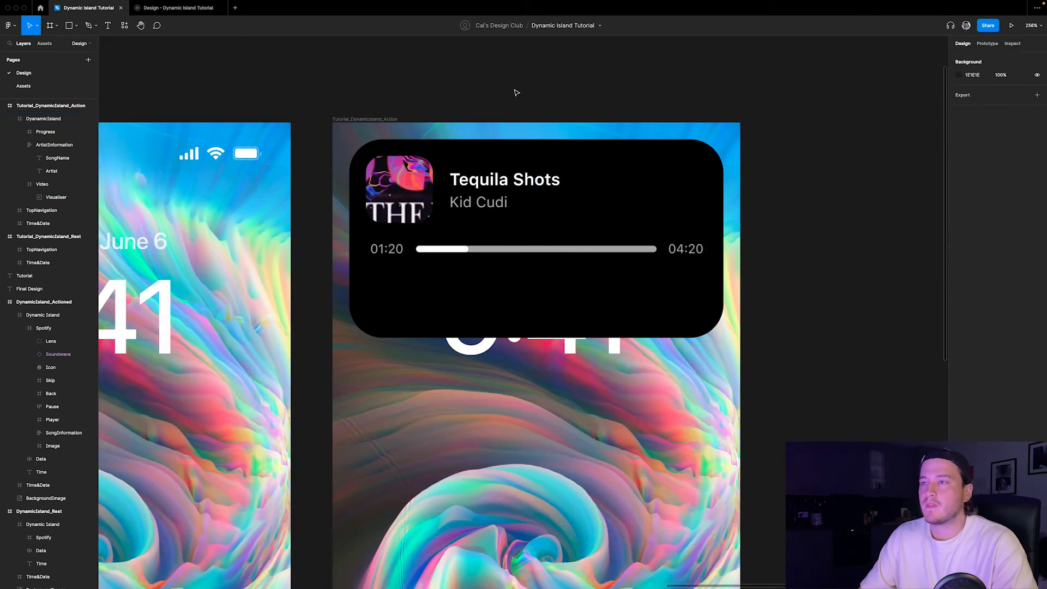
- Copy the Back, Pause, Skip and AirPlay icons from the Assets page and paste them beside the Tutorial_DynamicIsland_Action frame on the Design page
click(50, 90)
scroll(543, 255, down, 5)
click(647, 145)
scroll(610, 155, up, 3)
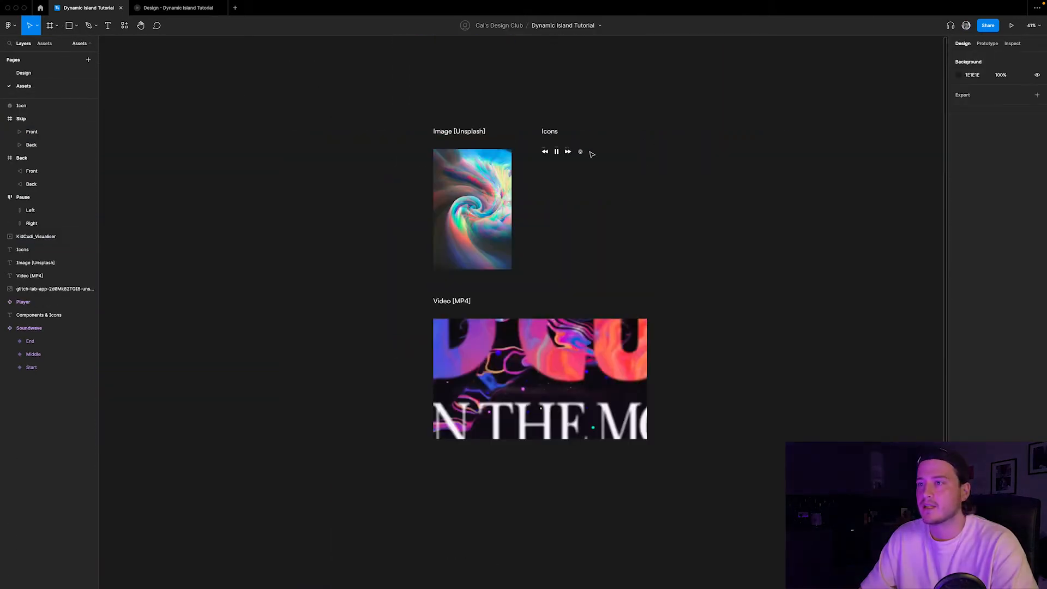
scroll(578, 158, up, 5)
click(530, 118)
click(626, 257)
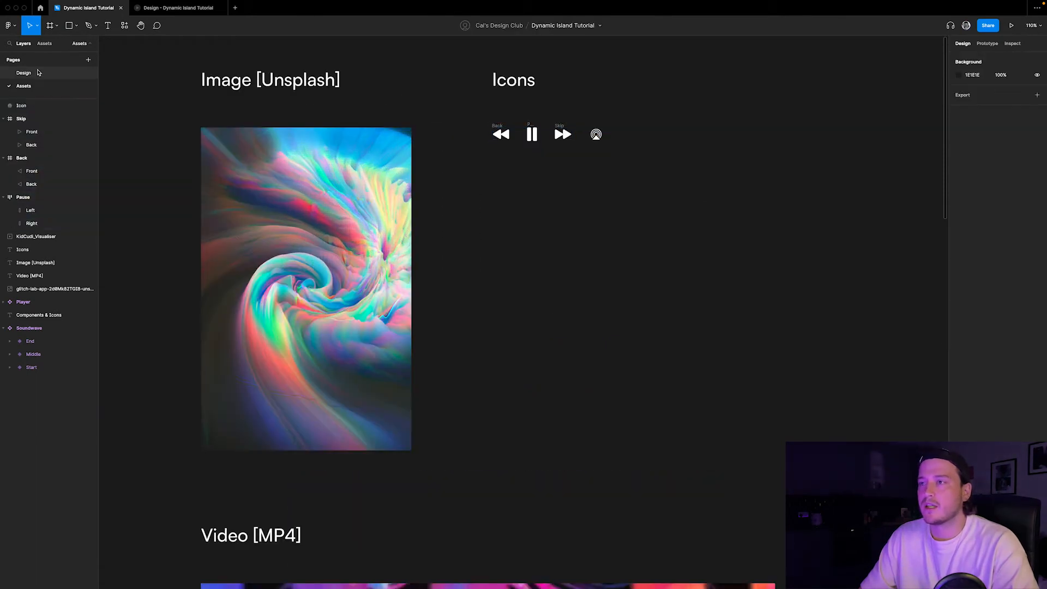
click(23, 73)
scroll(739, 250, down, 3)
scroll(668, 264, up, 3)
key(ctrl+v)
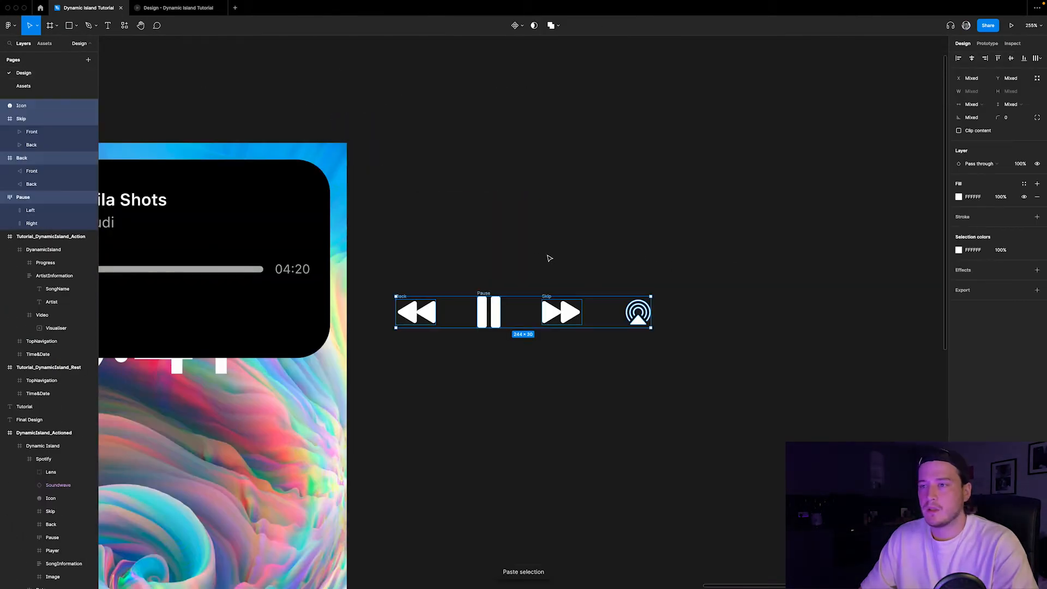
click(611, 348)
- Resize both bars of the pasted Pause icon to a width of 8 and a height of 32
scroll(611, 347, down, 2)
scroll(484, 246, up, 5)
click(483, 246)
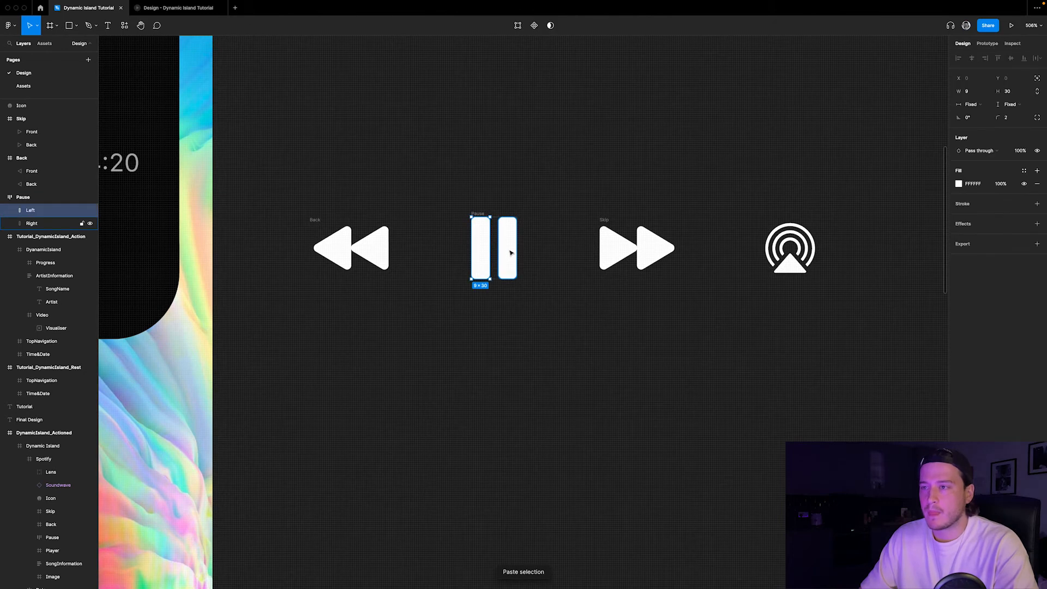
shift+click(510, 252)
click(976, 93)
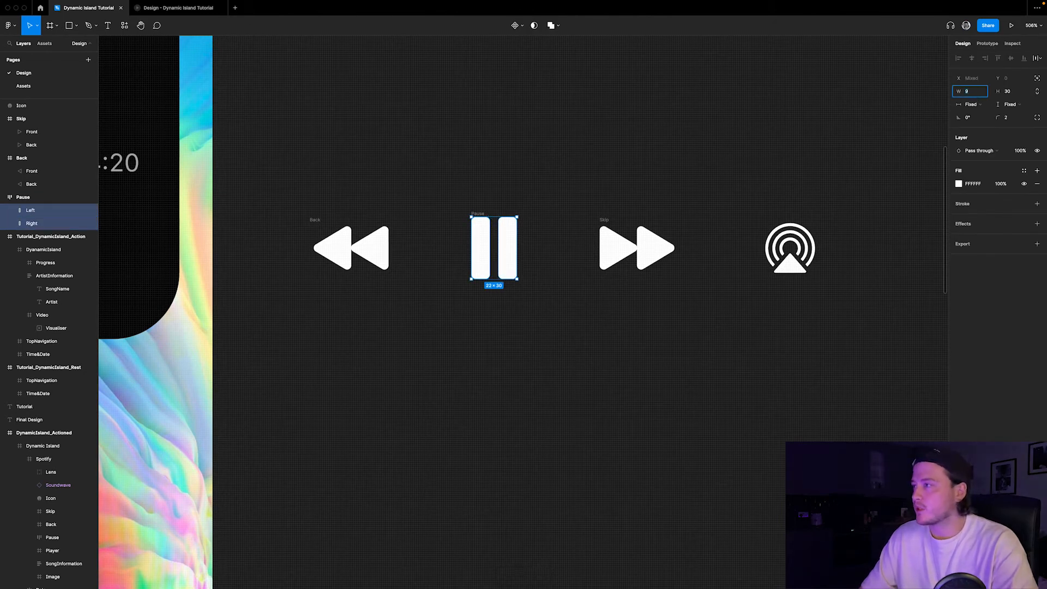
text(8)
key(Return)
click(1015, 94)
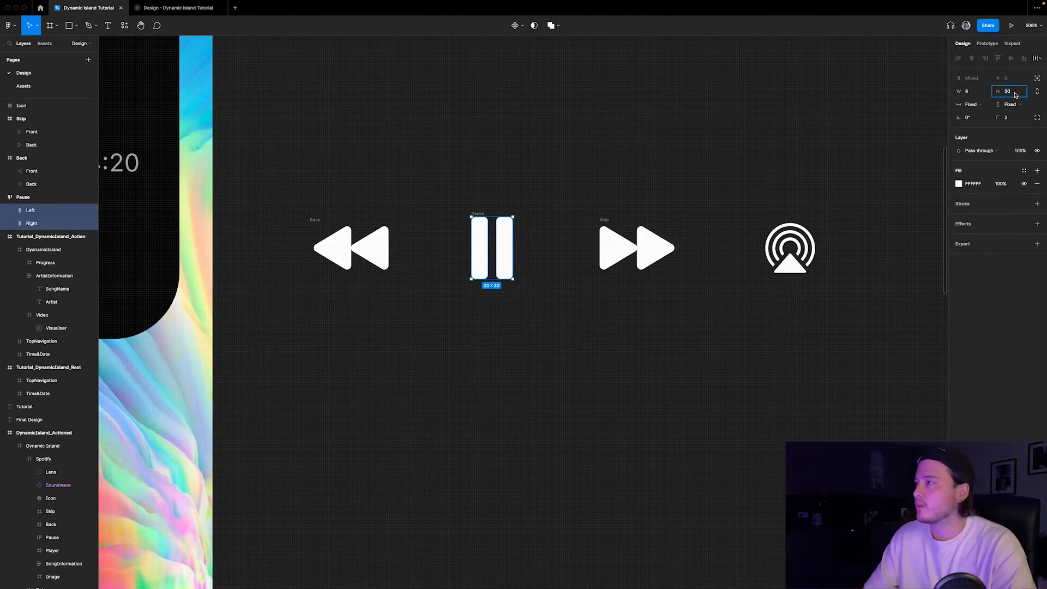
text(32)
key(Return)
click(720, 205)
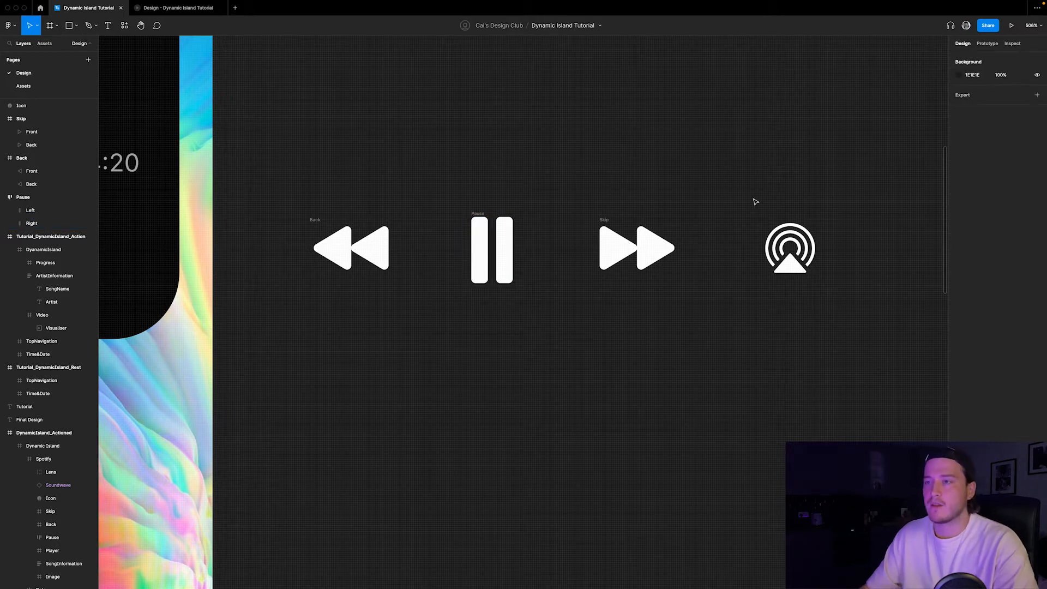
scroll(529, 239, up, 3)
click(529, 238)
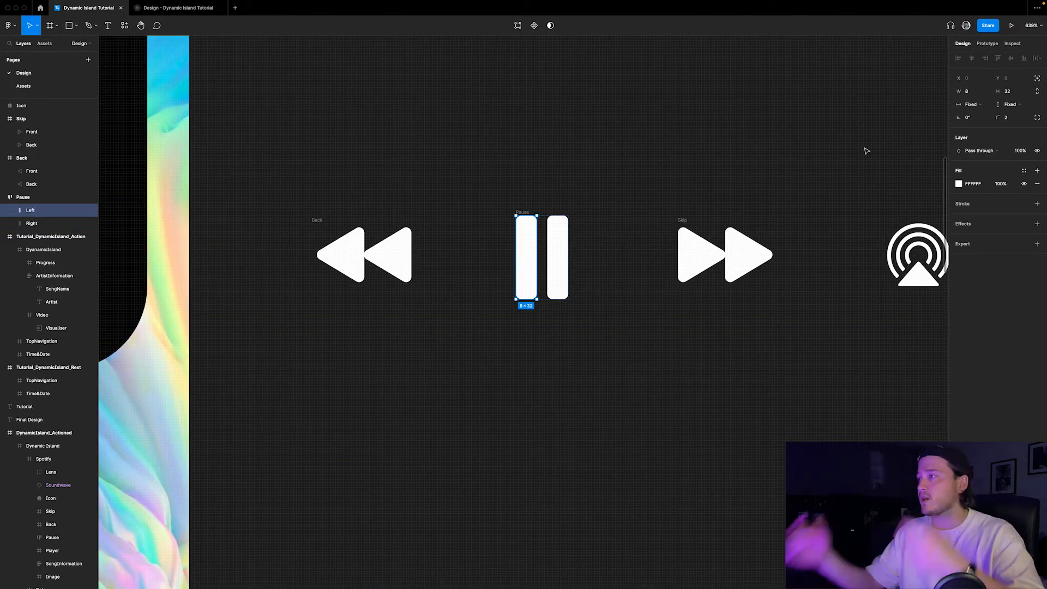
click(742, 451)
- Draw a square about 19 × 19 below the pasted icons and merge its two left corners at mid-height to form a left-pointing triangle
scroll(809, 374, down, 3)
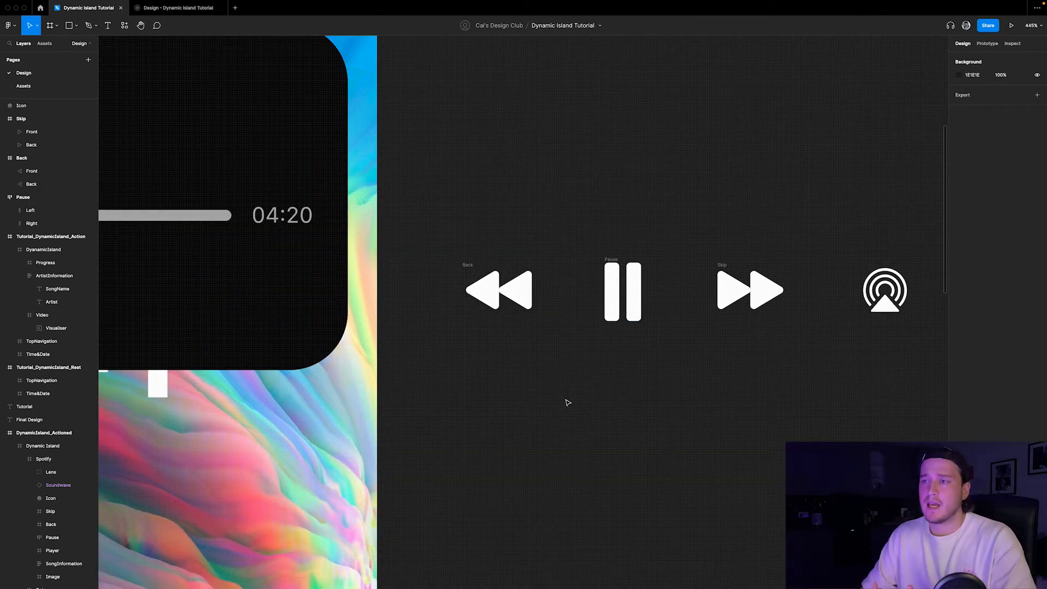
scroll(543, 349, down, 2)
scroll(537, 316, up, 2)
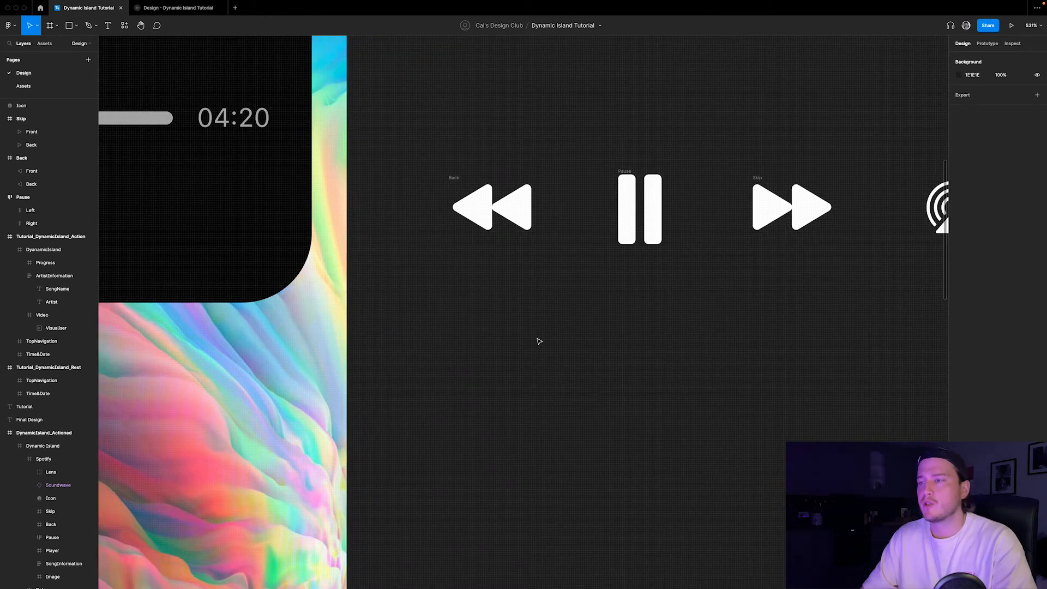
key(r)
drag(507, 325, 550, 368)
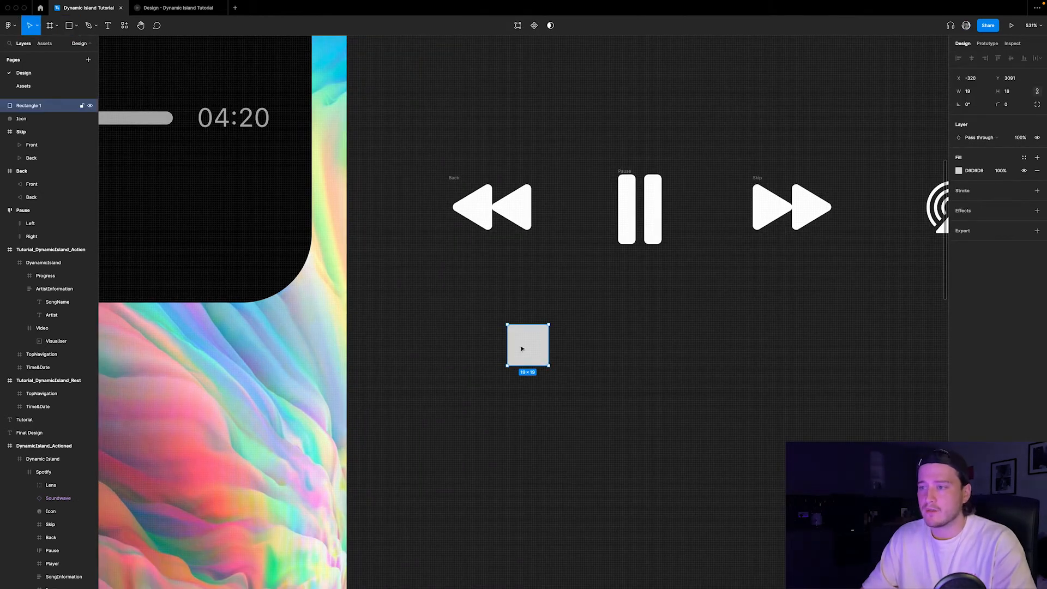
scroll(522, 348, up, 5)
double_click(512, 366)
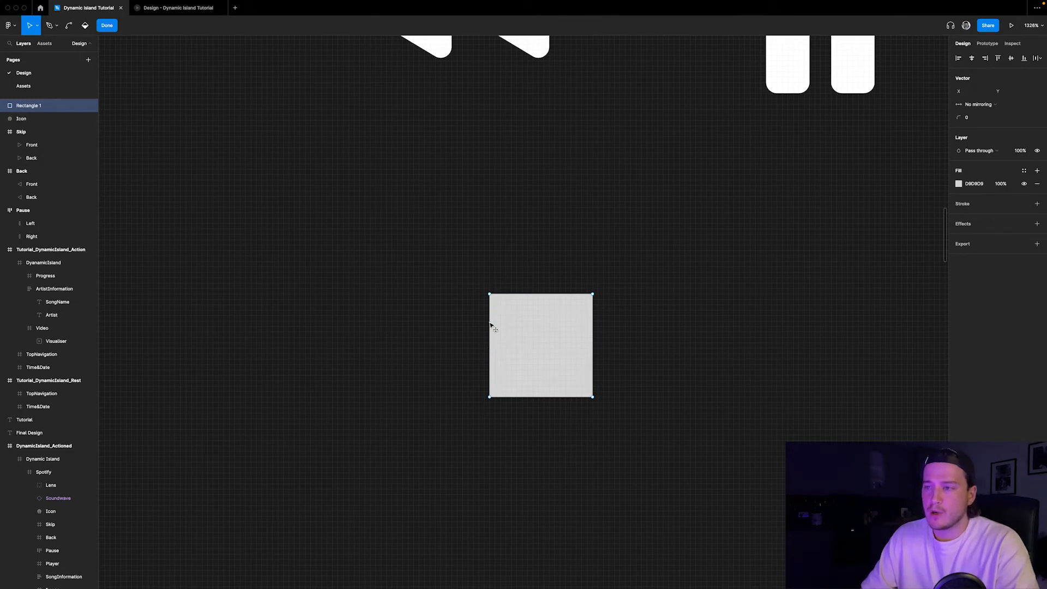
drag(489, 295, 488, 346)
drag(490, 397, 490, 346)
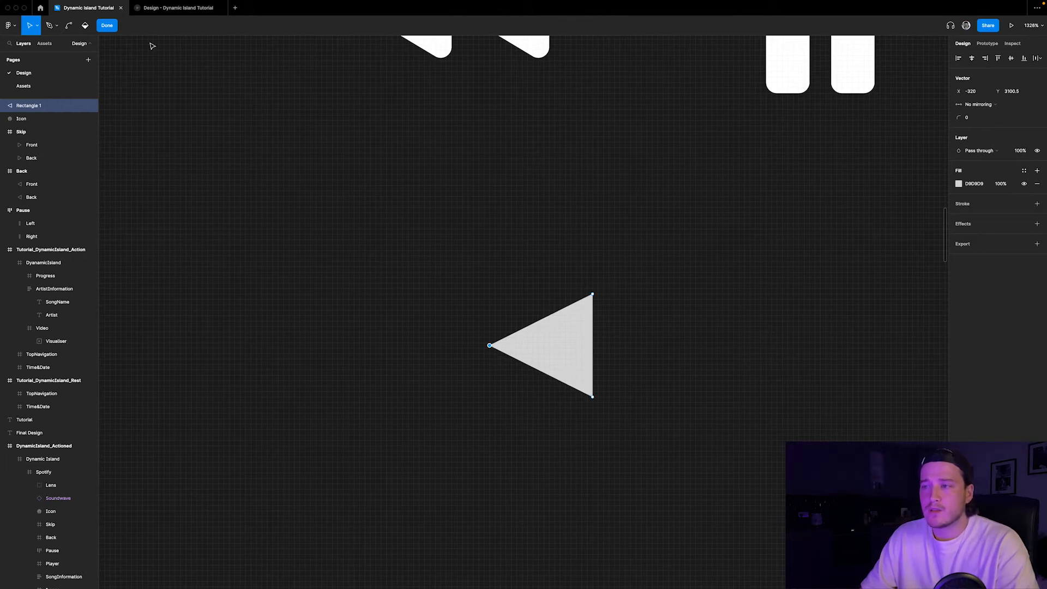
click(107, 25)
key(Return)
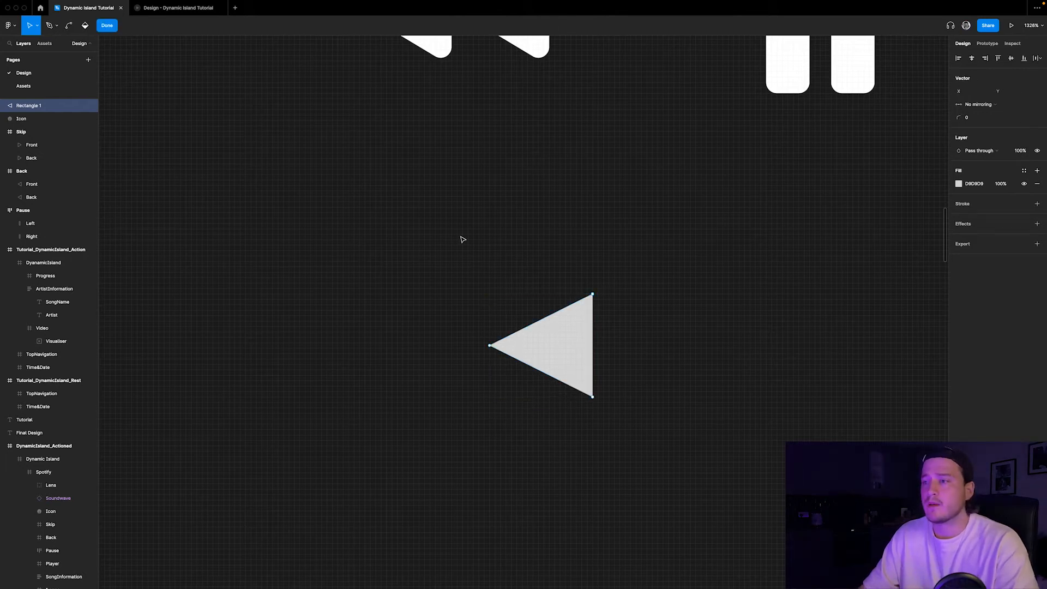
- Round all three points of the triangle with a corner radius of 2
drag(421, 263, 798, 489)
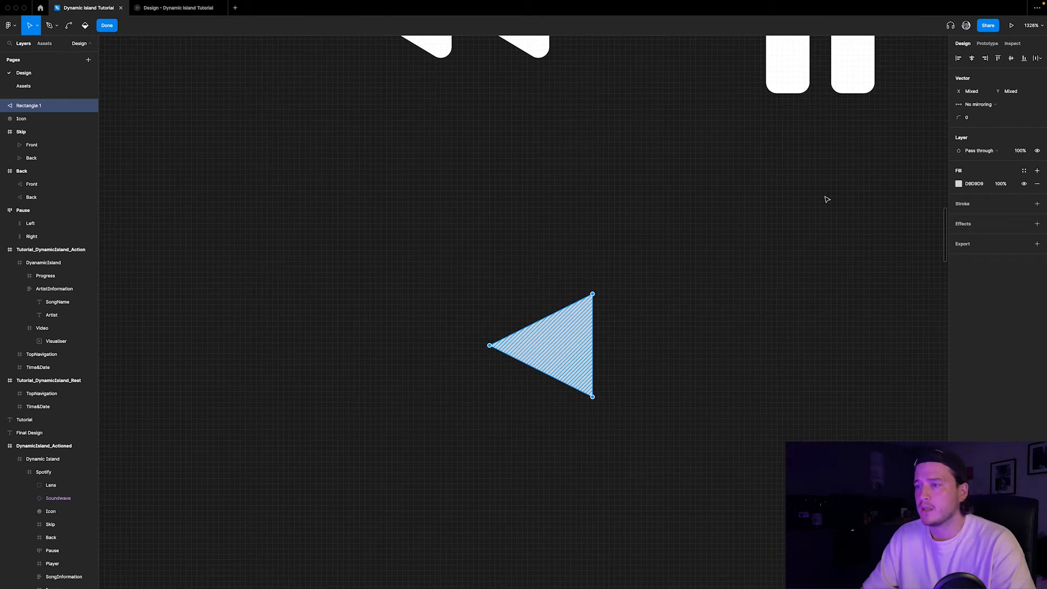
click(979, 122)
text(2)
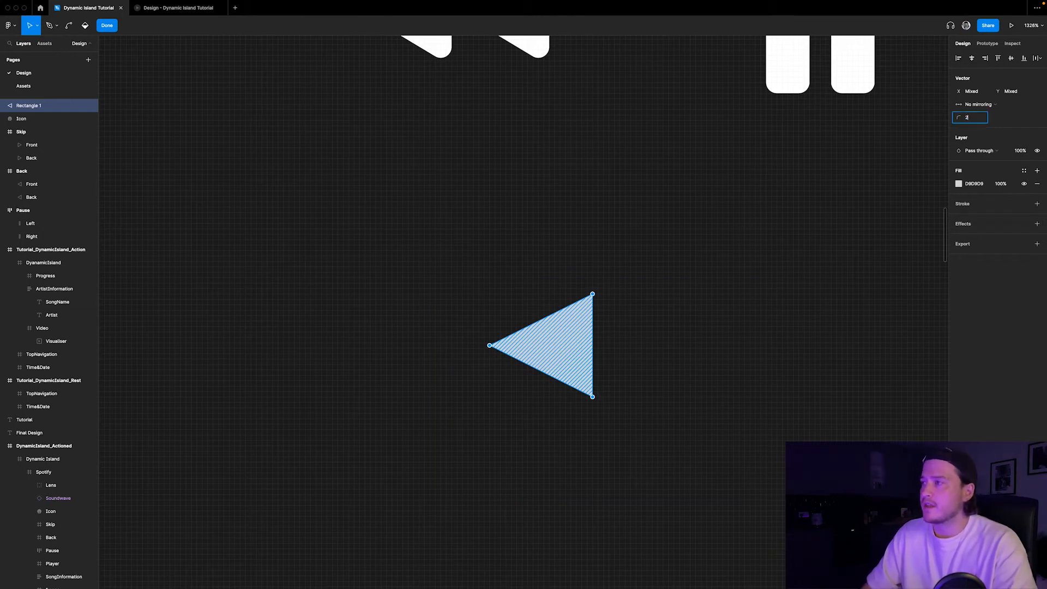
key(Return)
click(106, 25)
- Delete the rounded grey triangle below the icons
scroll(525, 250, down, 5)
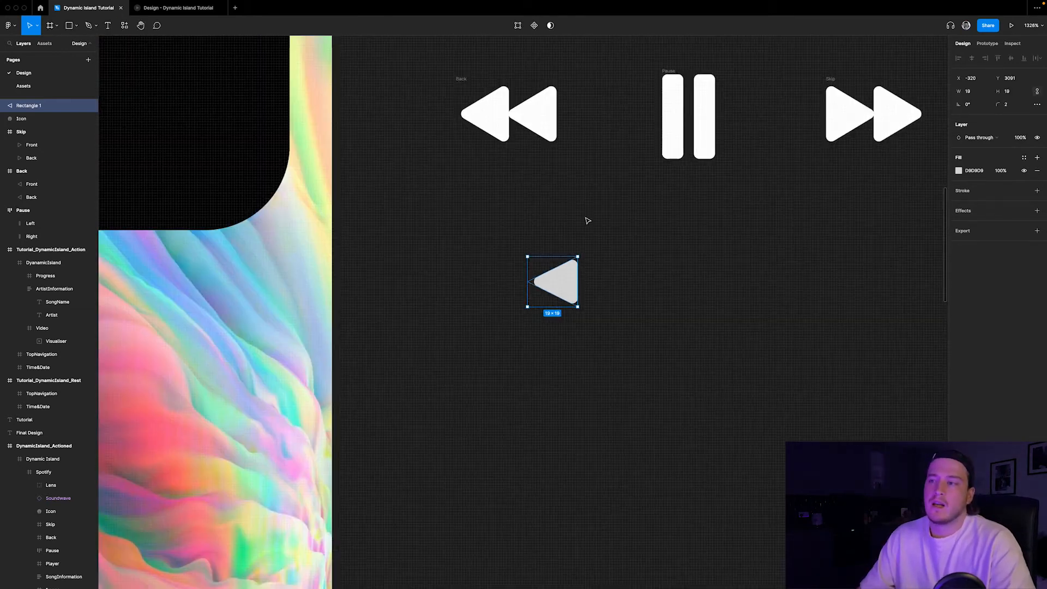
click(600, 240)
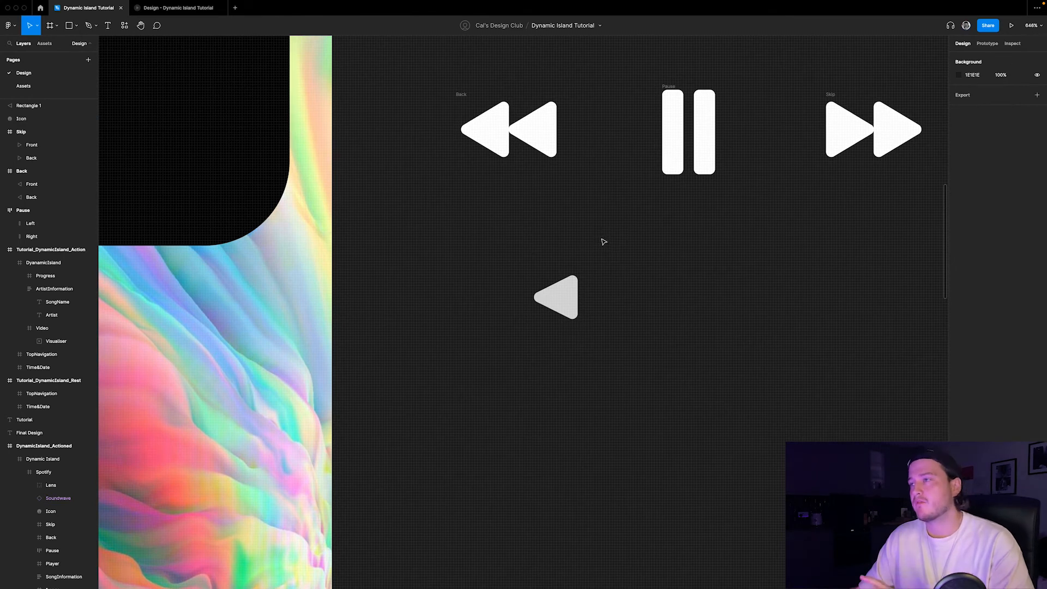
drag(494, 252, 671, 364)
key(Delete)
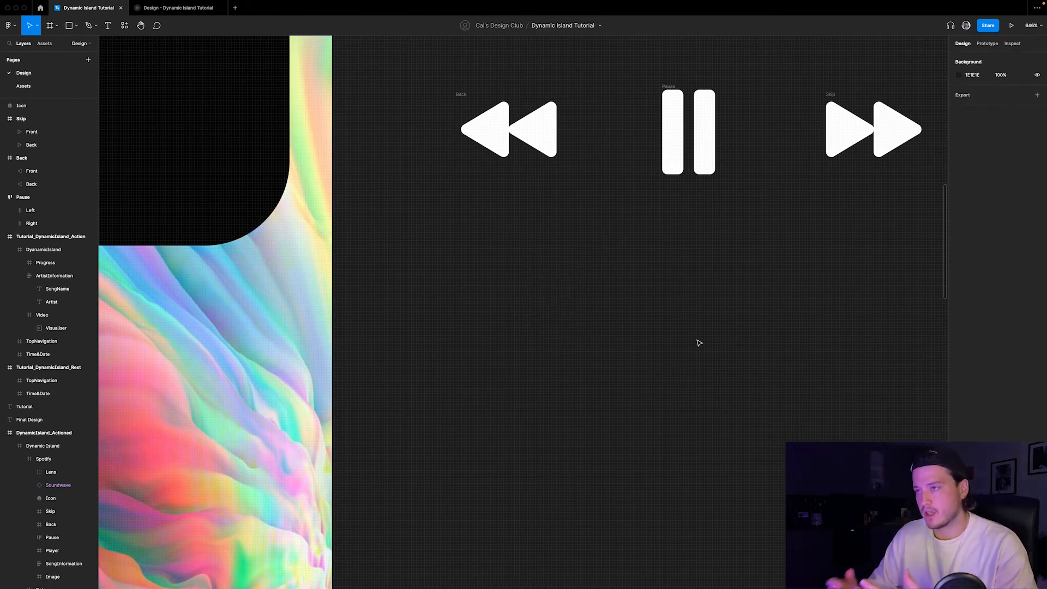
- Paste a copy of the Pause icon into the DyanamicIsland frame
scroll(699, 343, down, 5)
click(702, 237)
click(823, 230)
scroll(822, 230, down, 1)
scroll(487, 256, up, 3)
click(589, 245)
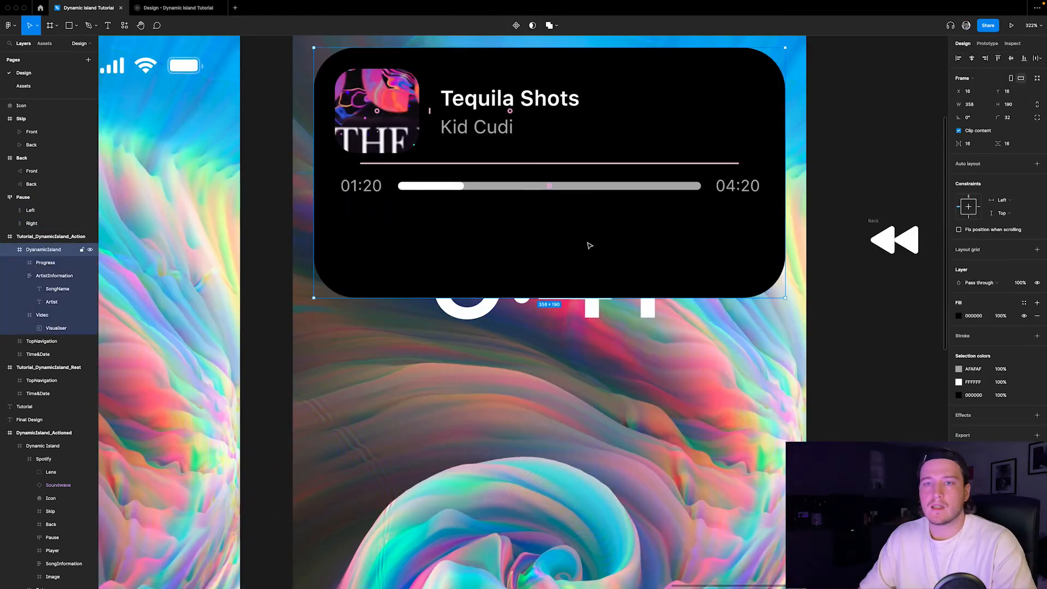
key(super+v)
- Check the pause icon's distance to the Progress frame and move the icon down to about Y 146
shift+click(573, 192)
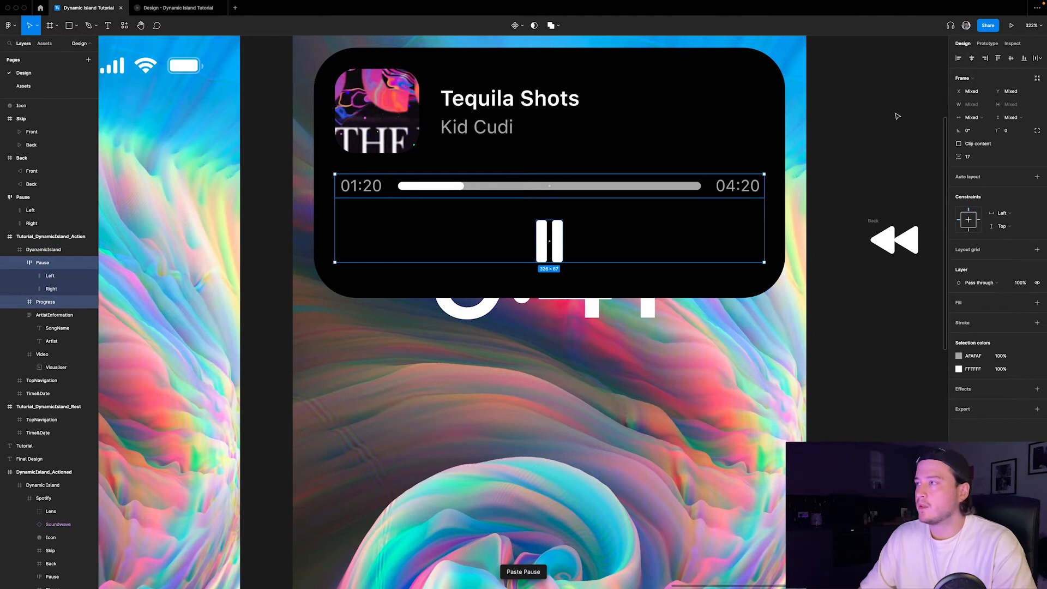
click(874, 146)
key(alt)
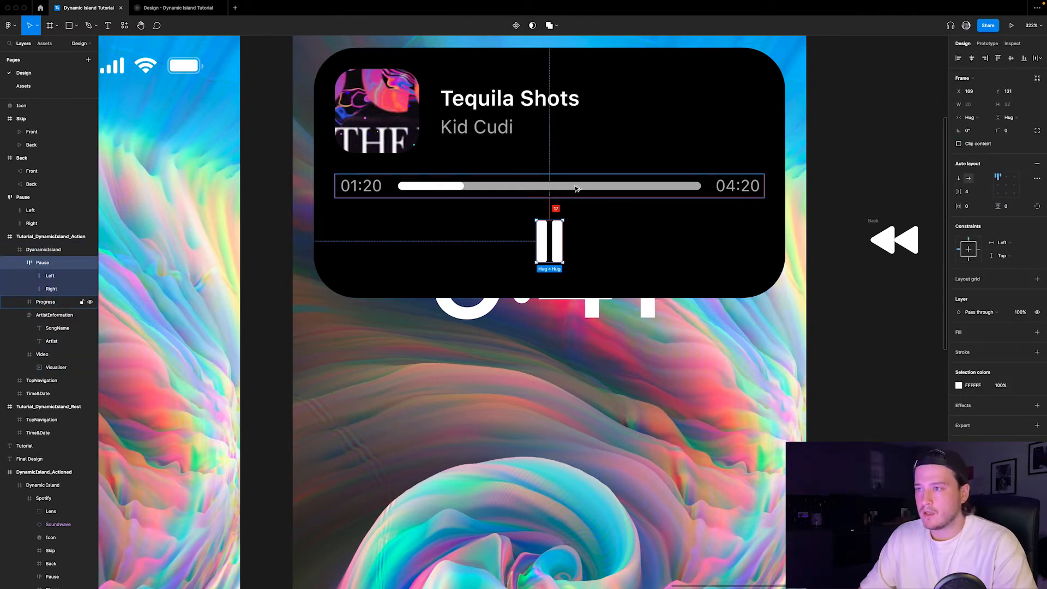
key(Down)
key(Down)
key(Down)
key(Down)
key(Down)
key(Down)
key(Down)
key(Down)
key(Down)
key(Down)
key(Down)
key(Down)
key(Down)
key(Down)
key(Down)
key(Down)
key(Down)
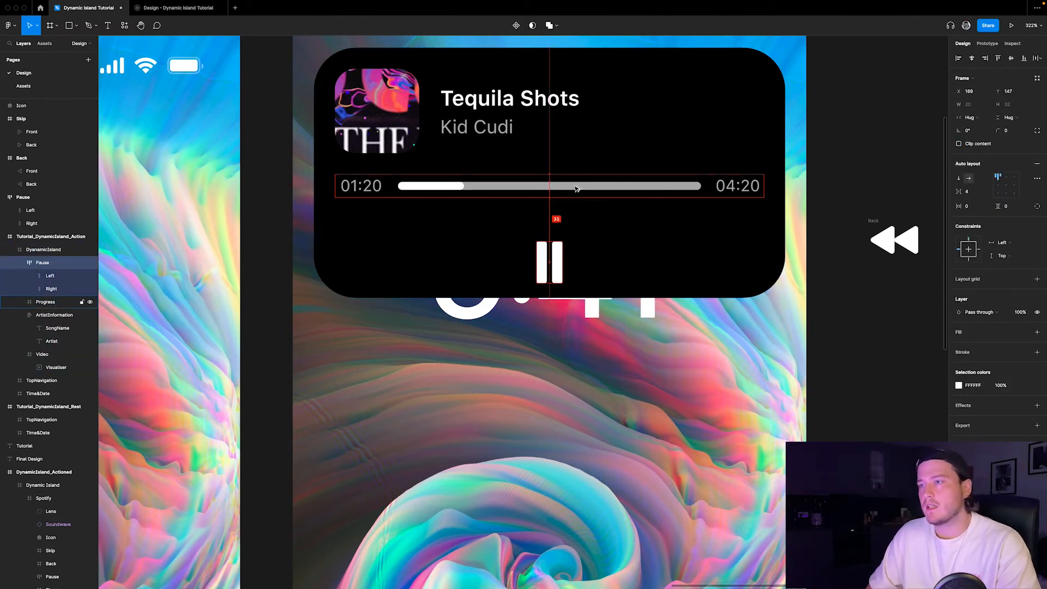
- Extend the DyanamicIsland frame downward to a height of 226
click(649, 276)
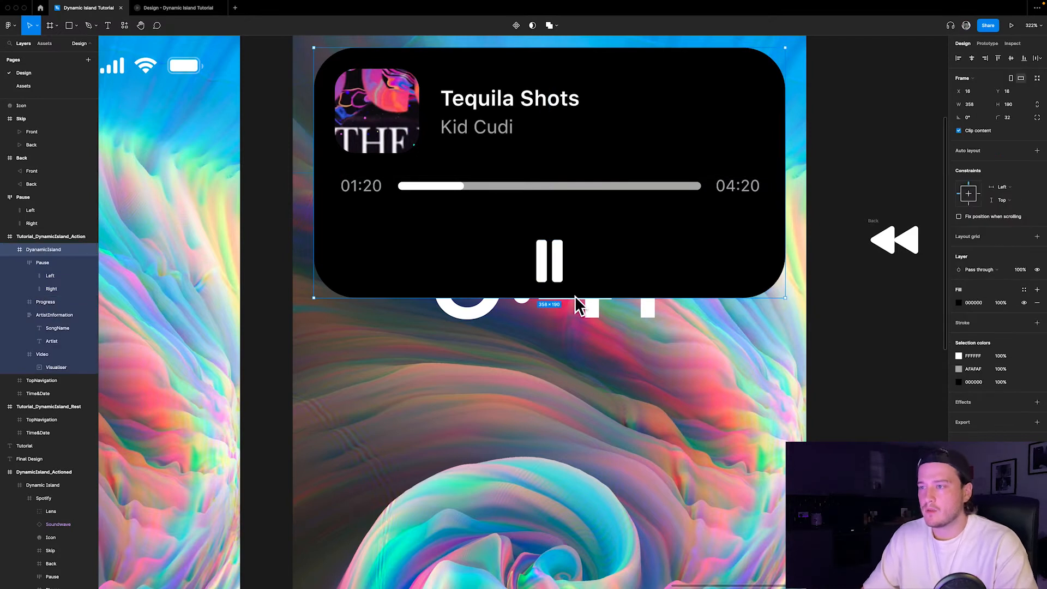
drag(576, 323, 577, 345)
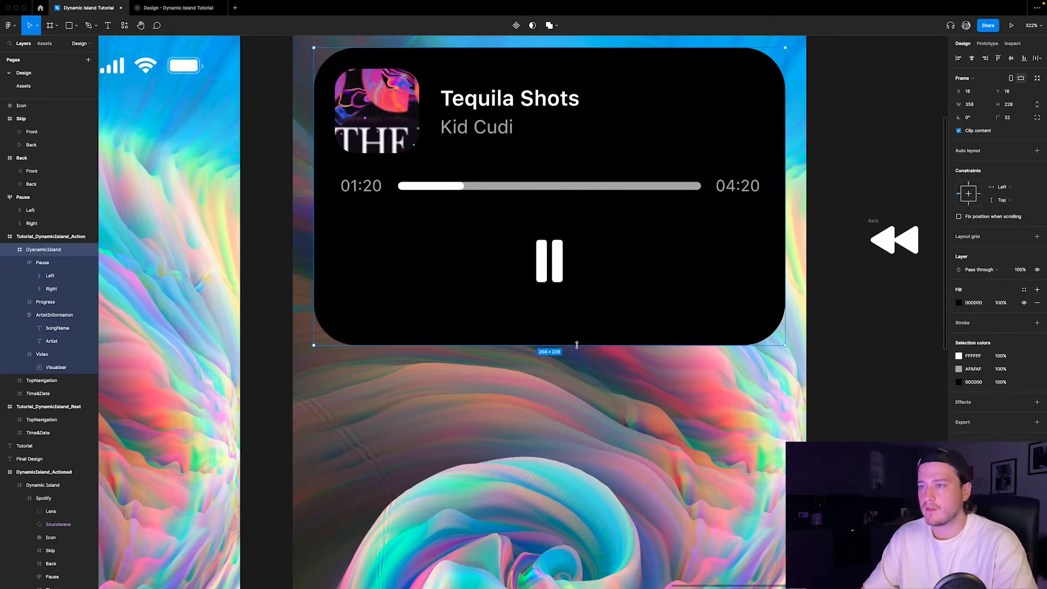
click(556, 268)
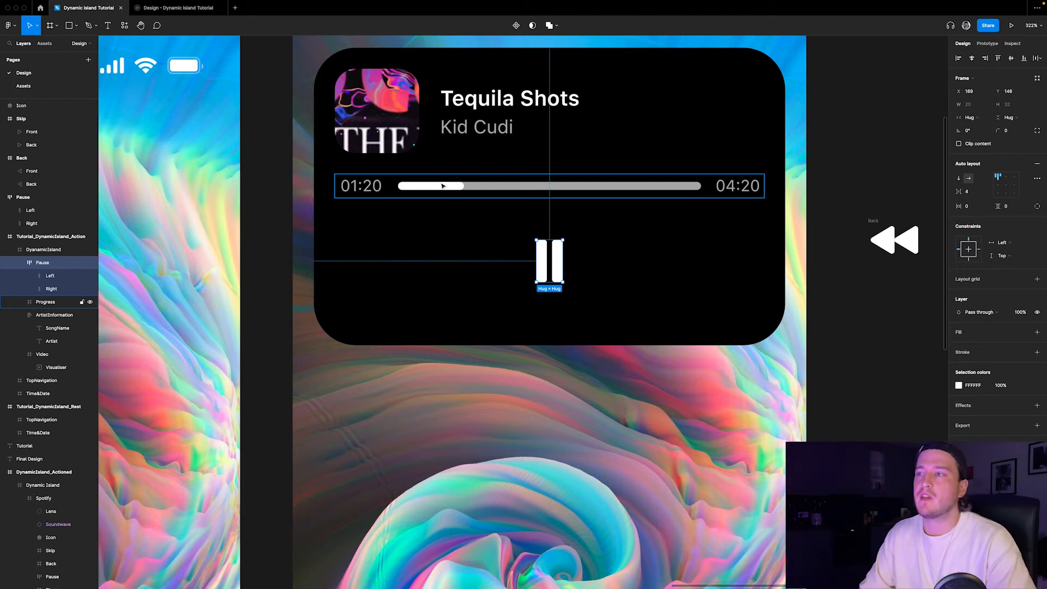
- Paste a copy of the Back icon into the DyanamicIsland frame and place it left of the pause icon, vertically centred with it
scroll(503, 239, down, 2)
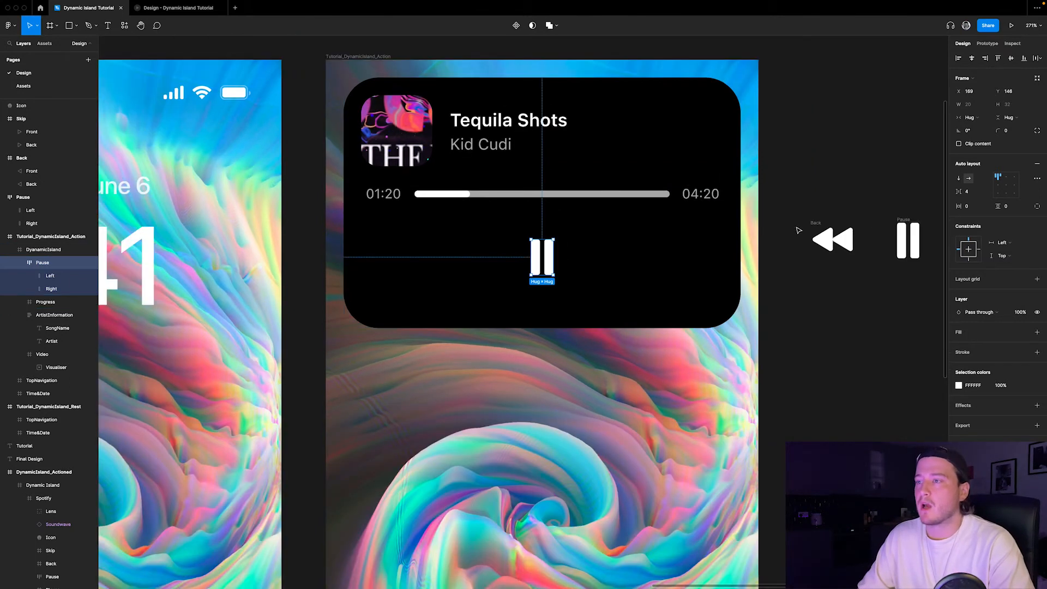
click(821, 237)
click(629, 257)
scroll(591, 251, up, 5)
key(super+v)
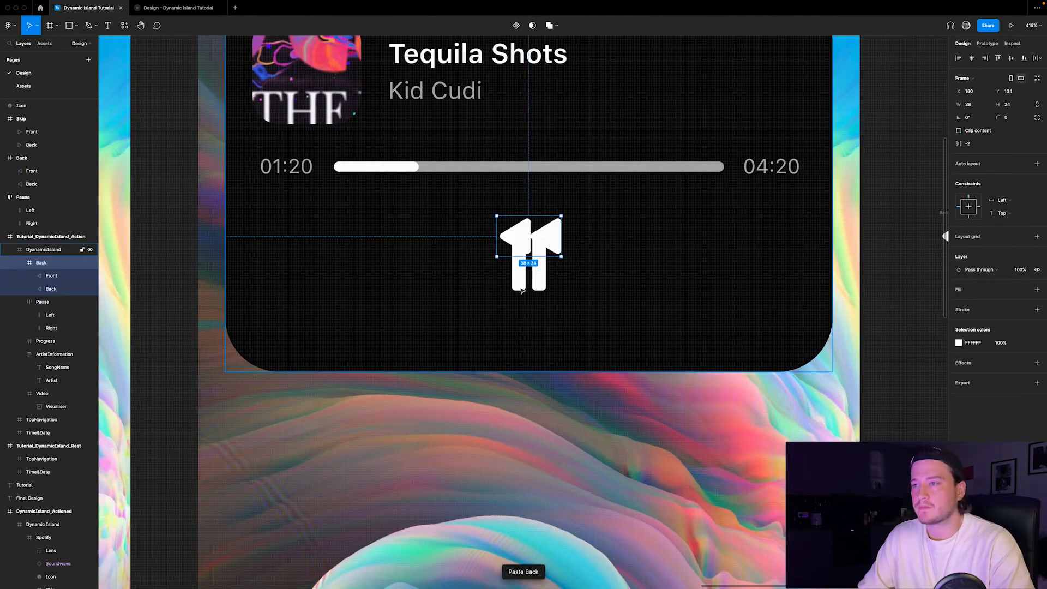
drag(521, 240, 442, 264)
shift+click(528, 264)
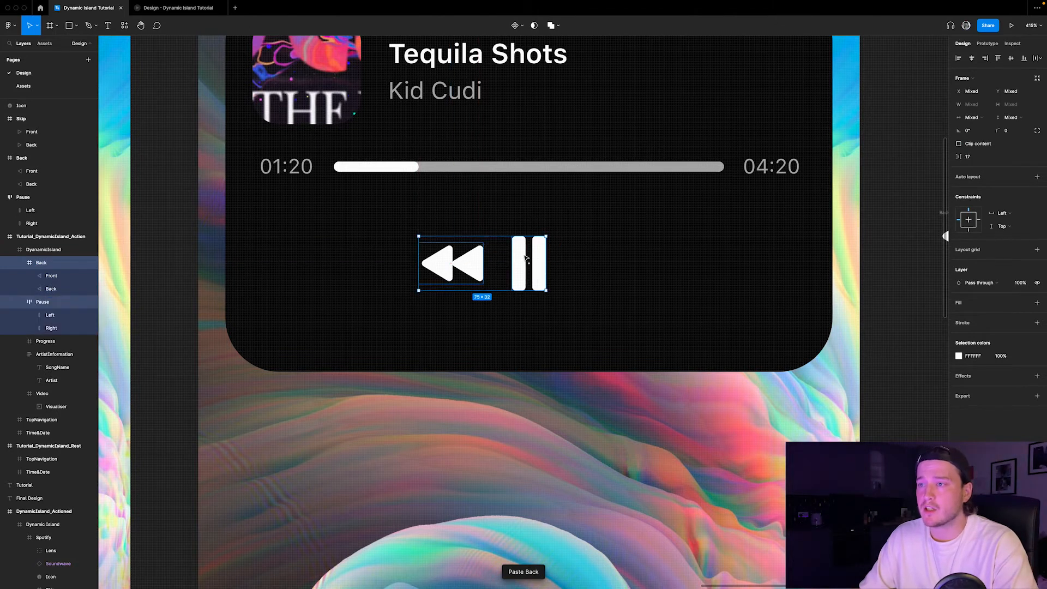
key(Escape)
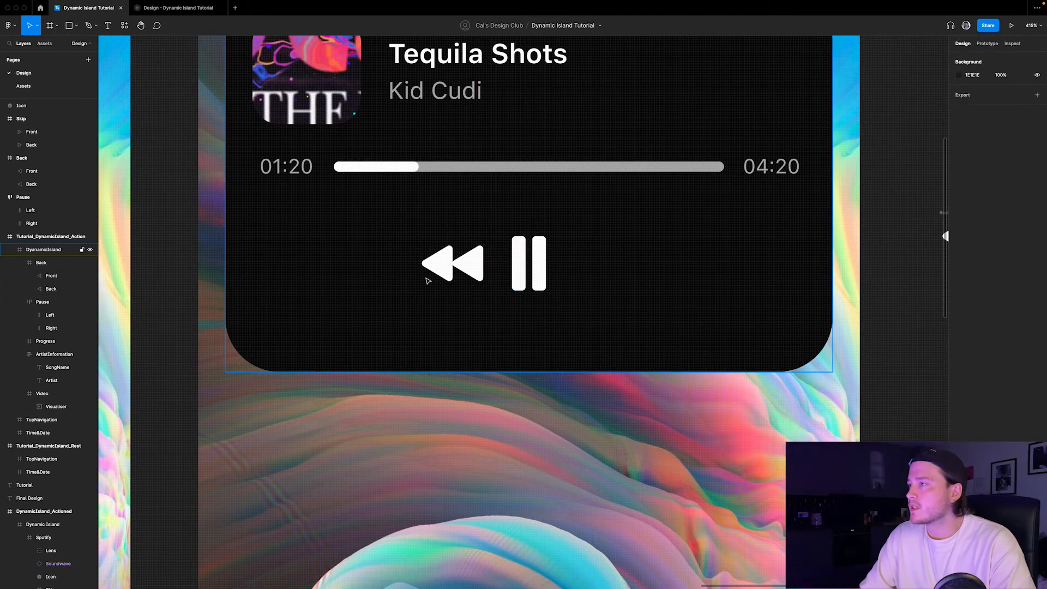
- Move the back icon further left of the pause icon to X 99
click(463, 259)
key(shift+Left)
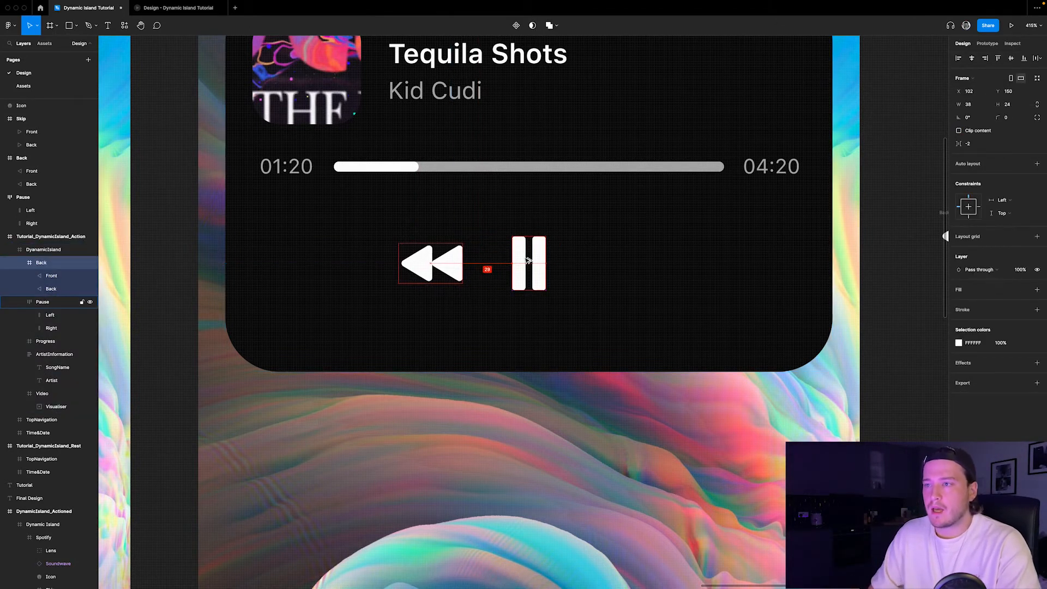
key(Left)
key(Left)
key(Left)
- Paste a copy of the Skip icon into the DyanamicIsland frame and place it right of the pause icon, vertically centred with it
scroll(480, 245, down, 5)
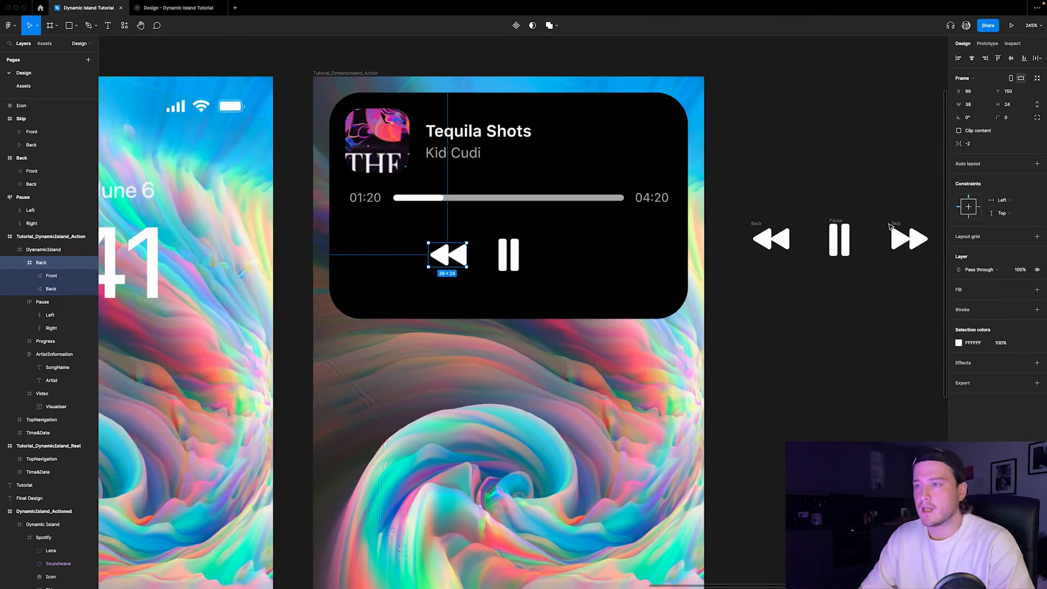
click(890, 228)
scroll(505, 262, up, 5)
click(554, 260)
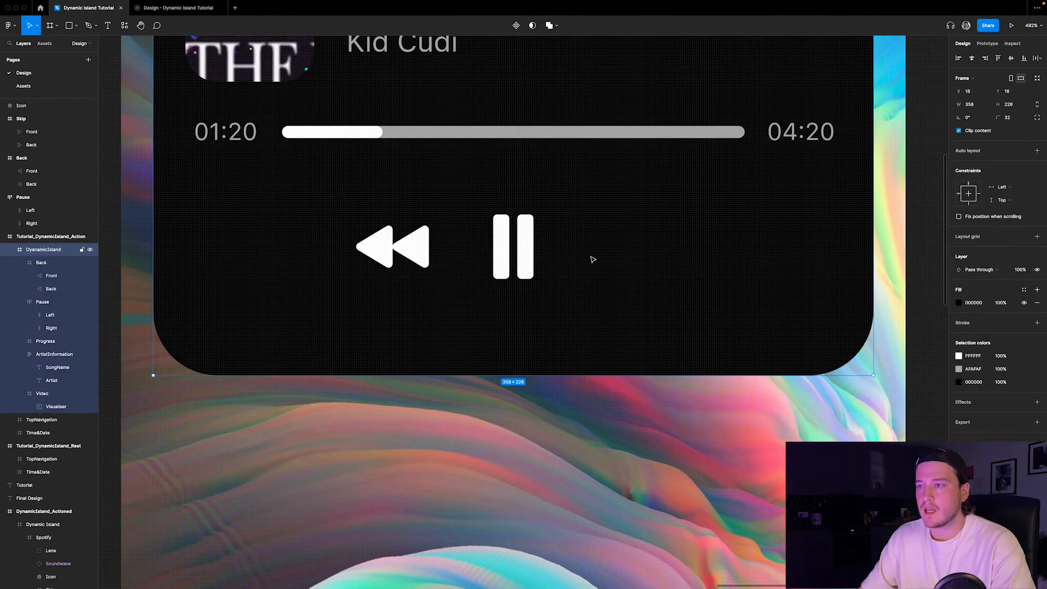
key(ctrl+v)
key(shift+Right)
key(shift+Right)
key(shift+Right)
key(shift+Right)
drag(596, 244, 612, 248)
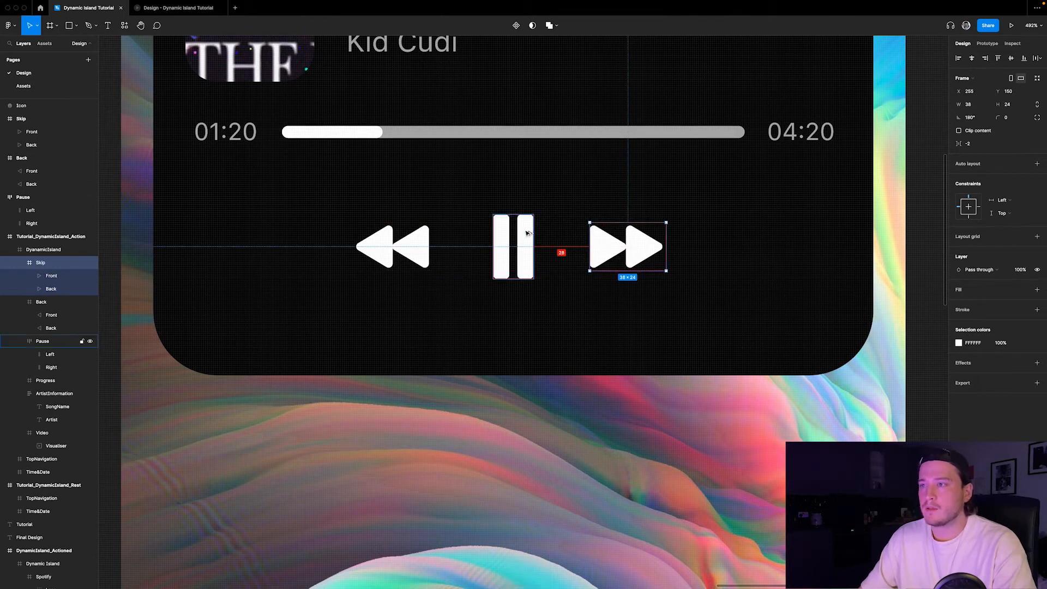
- Move the skip icon further right of the pause icon to X 259
key(Right)
key(Right)
key(Right)
key(Right)
scroll(431, 258, down, 9)
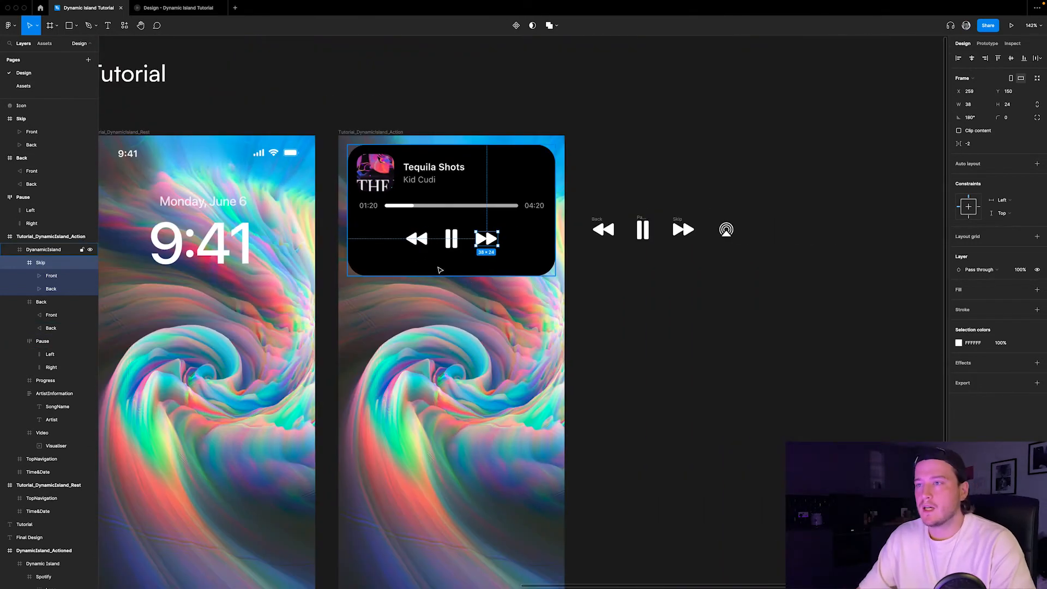
- Paste a copy of the AirPlay icon into the DyanamicIsland frame and place it right of the skip icon, vertically centred with it
click(735, 284)
click(727, 230)
click(687, 296)
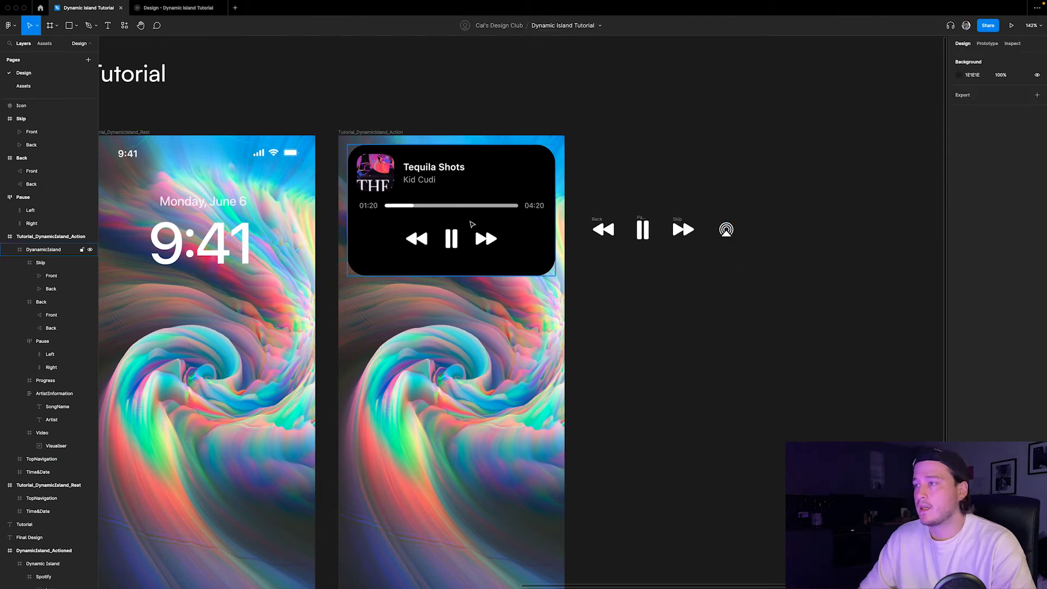
scroll(478, 229, up, 5)
click(626, 241)
key(ctrl+v)
drag(444, 247, 607, 271)
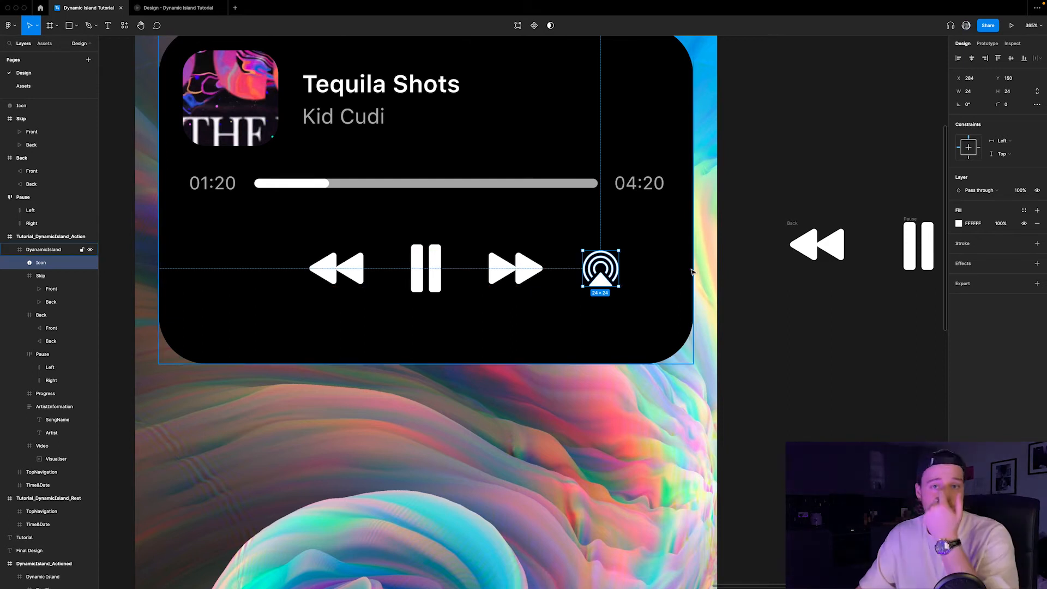
- Move the AirPlay icon further right to X 310, leaving a 24 px margin to the island's edge
scroll(640, 235, up, 1)
key(shift+Right)
key(shift+Right)
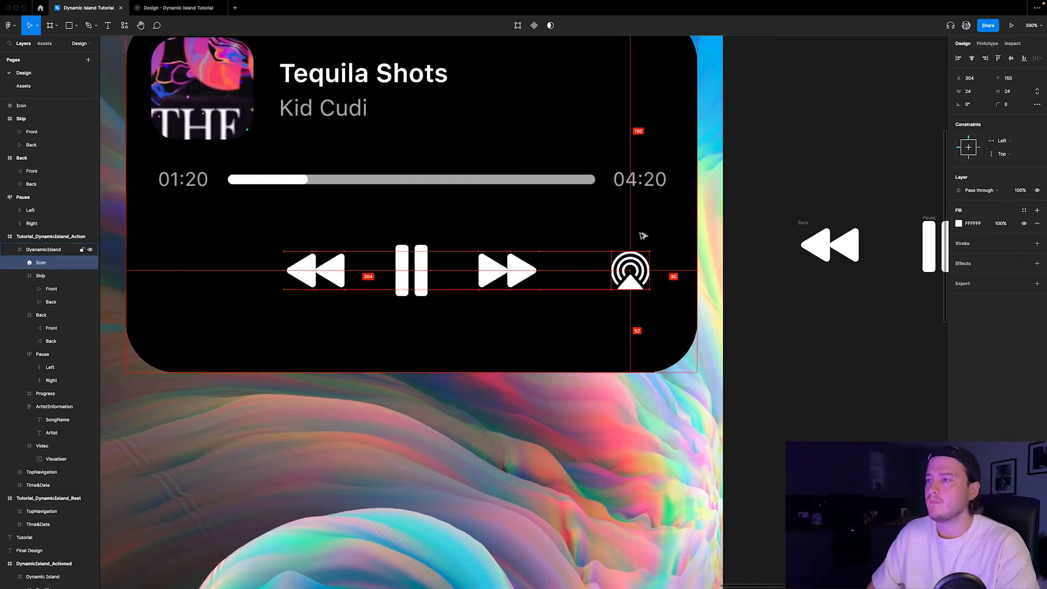
key(Right)
key(Right)
key(Right)
key(Right)
key(Right)
key(Right)
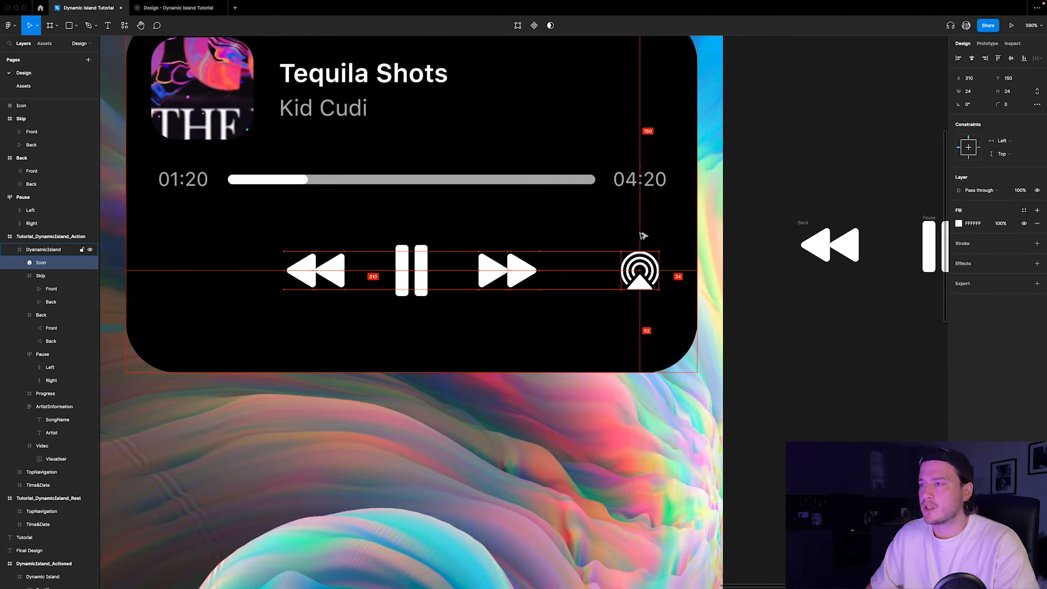
scroll(751, 338, down, 3)
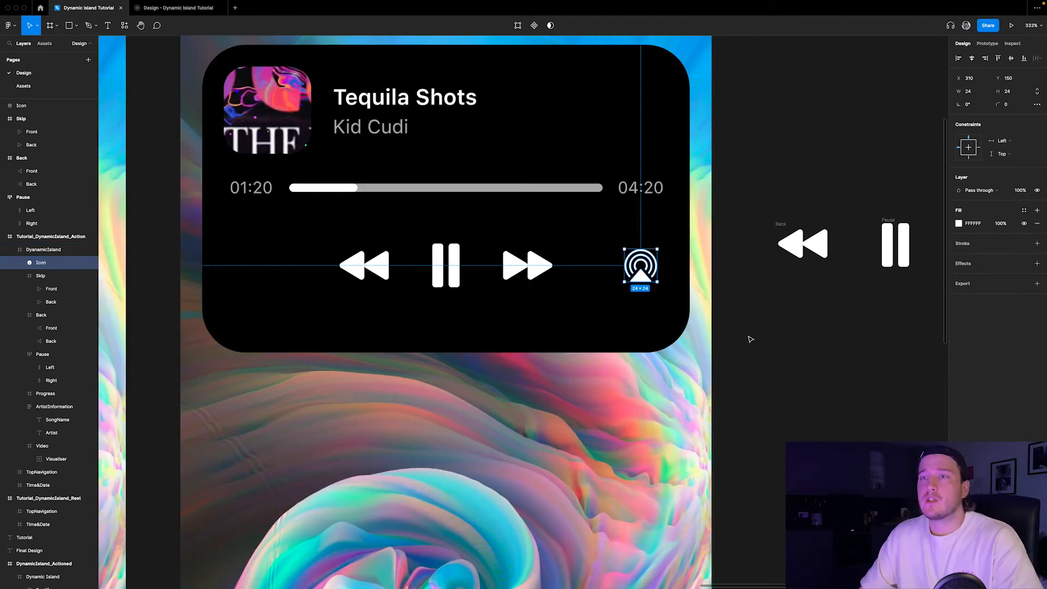
click(750, 338)
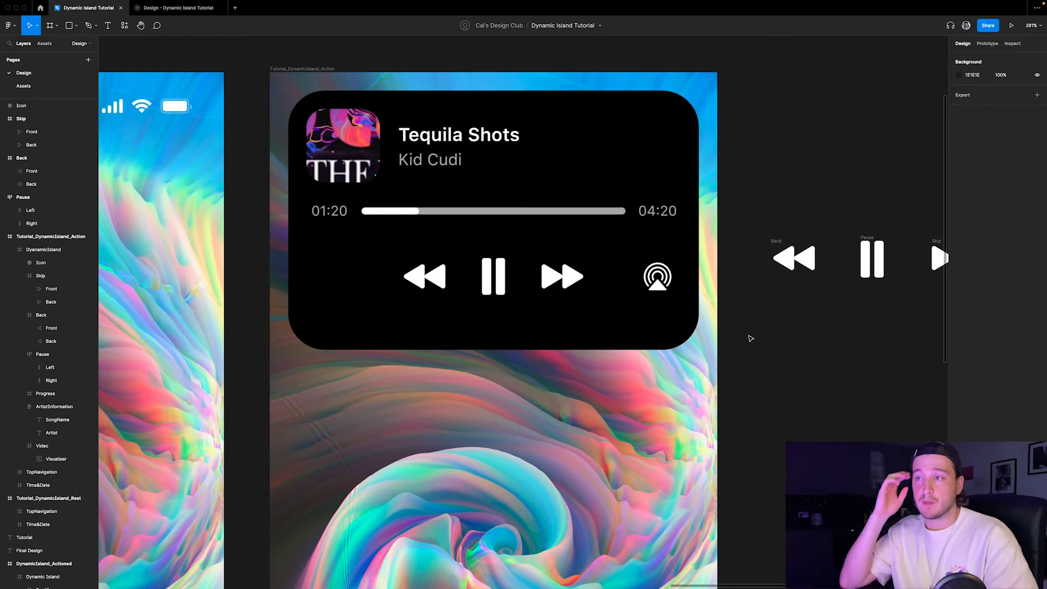
- Delete the original Back, Pause, Skip and AirPlay icons outside the phone frame
scroll(689, 292, down, 3)
drag(738, 233, 935, 307)
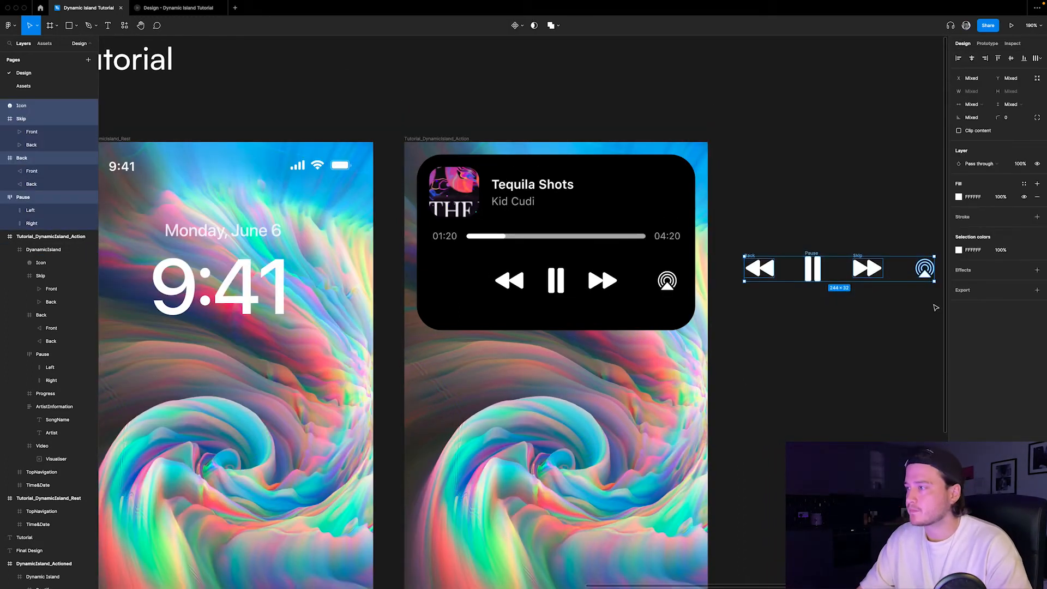
key(Delete)
- Shorten the DyanamicIsland frame from its bottom edge to a height of 202, leaving 24 px below the pause icon
click(613, 319)
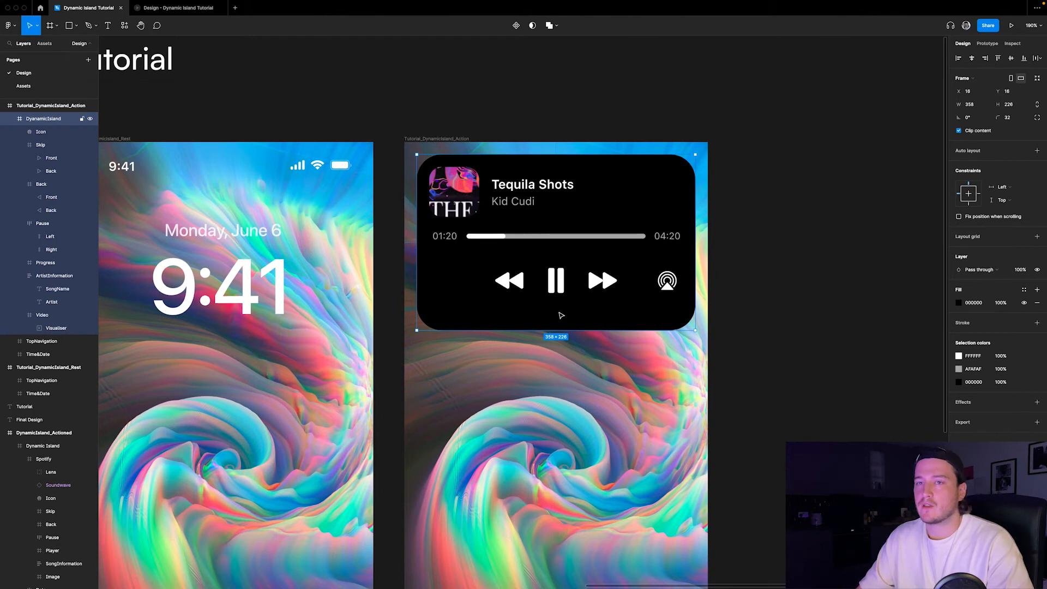
scroll(561, 315, up, 5)
mouse_move(571, 344)
mouse_down()
mouse_move(570, 307)
mouse_move(564, 331)
mouse_up()
scroll(564, 303, up, 8)
scroll(563, 329, down, 4)
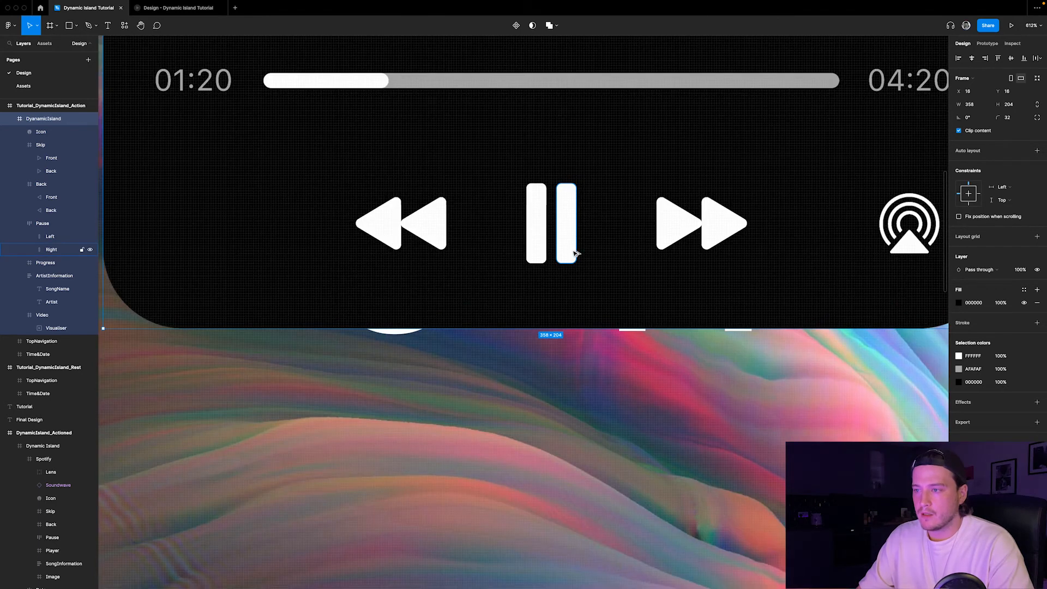
scroll(564, 328, up, 5)
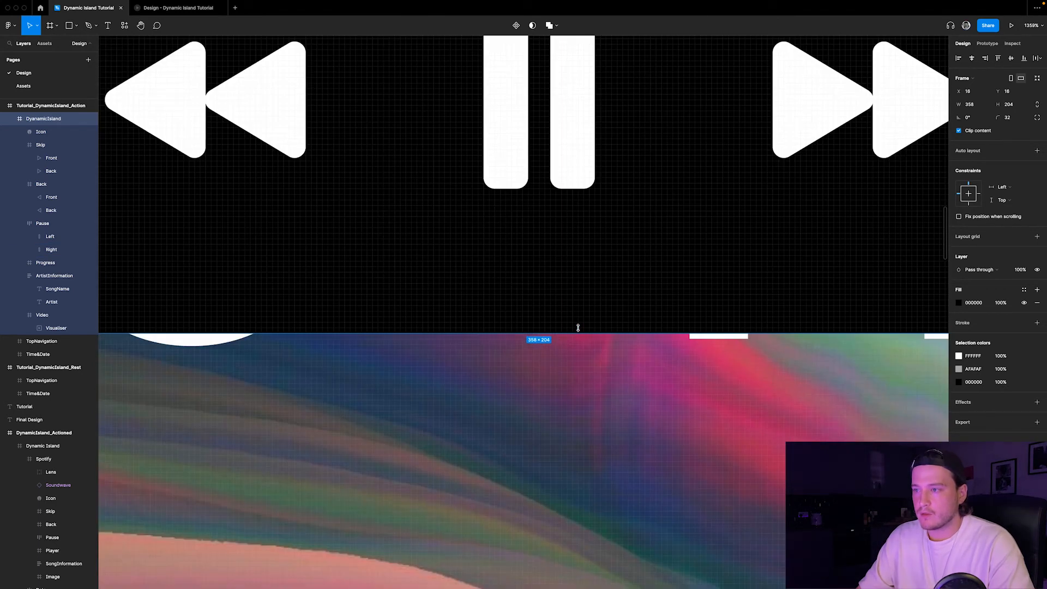
drag(578, 328, 578, 323)
scroll(527, 318, down, 6)
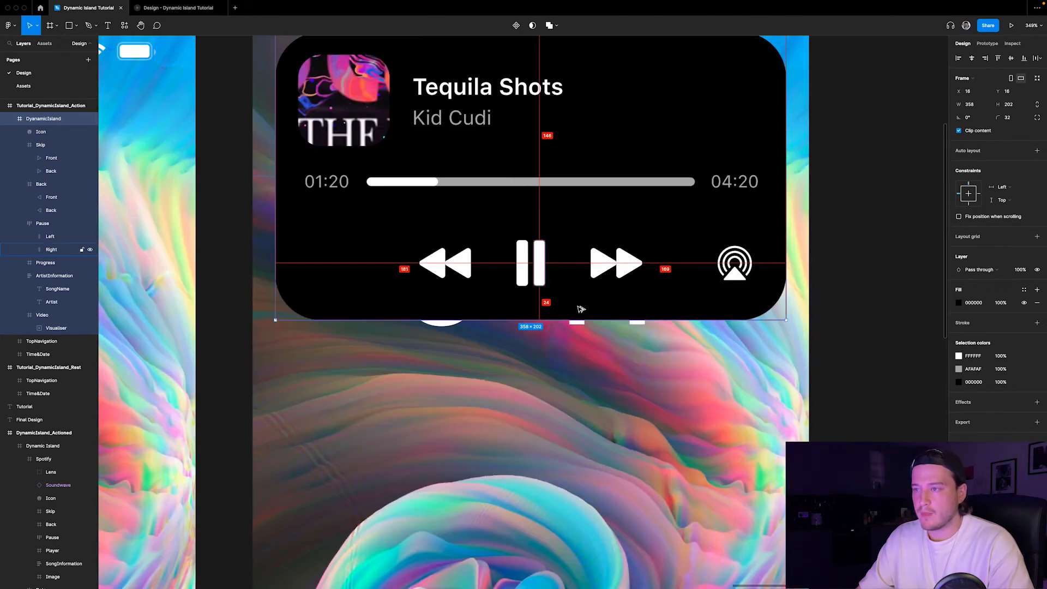
click(809, 384)
scroll(809, 383, down, 3)
scroll(835, 281, up, 1)
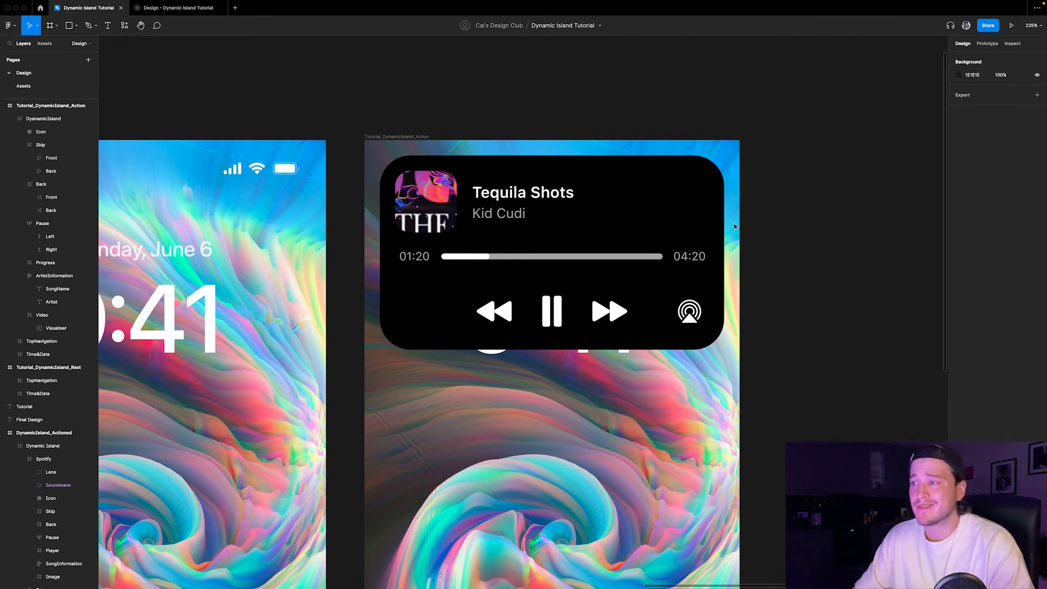
- Draw a vertical bar right of the song title in the DyanamicIsland frame, sized 2 by 24 with corner radius 3
scroll(688, 187, up, 5)
click(643, 198)
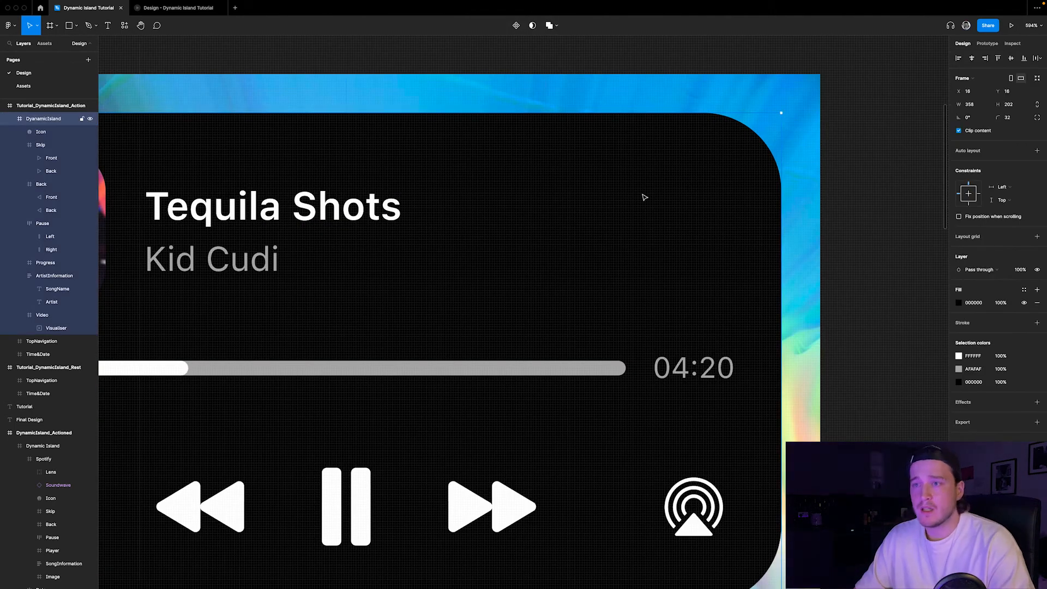
key(r)
mouse_move(559, 192)
mouse_down()
mouse_move(577, 227)
mouse_move(577, 282)
mouse_up()
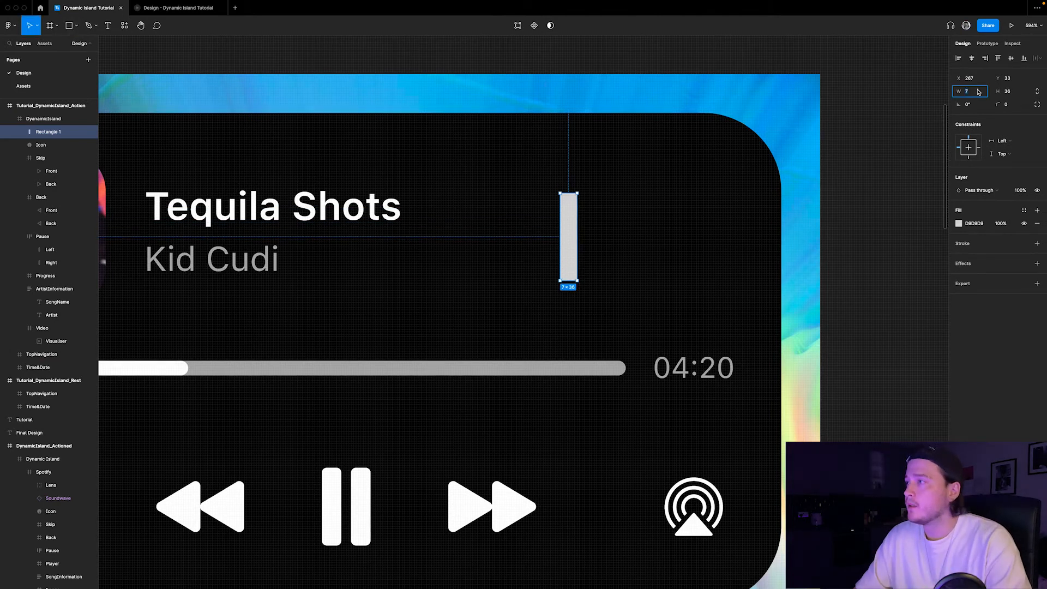
text(2)
key(Return)
click(1017, 91)
text(24)
key(Return)
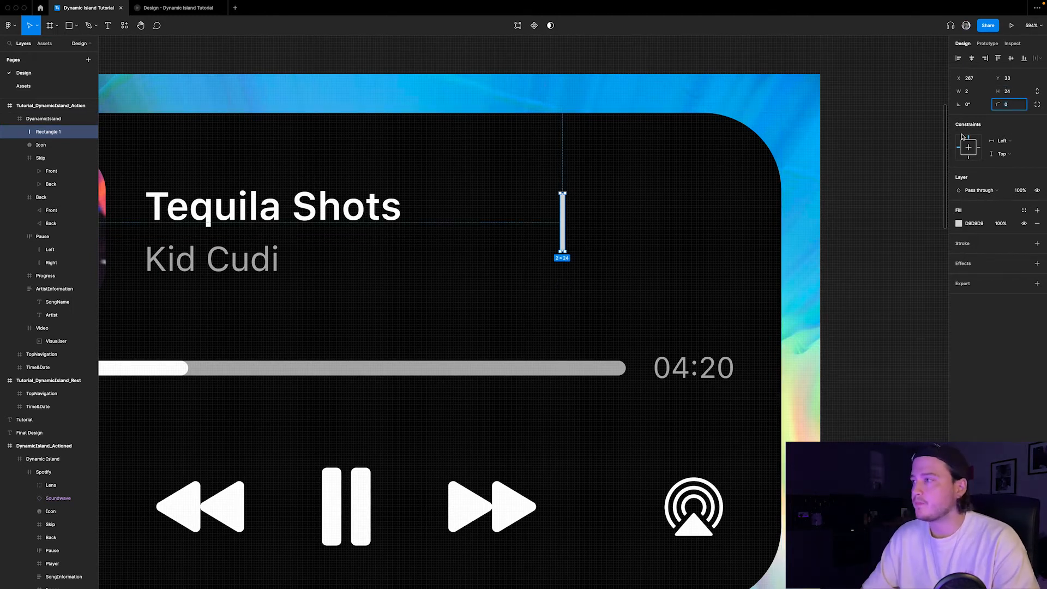
text(3)
- Duplicate the vertical bar and move the copy just to the right of the original, leaving a narrow gap
scroll(586, 204, up, 2)
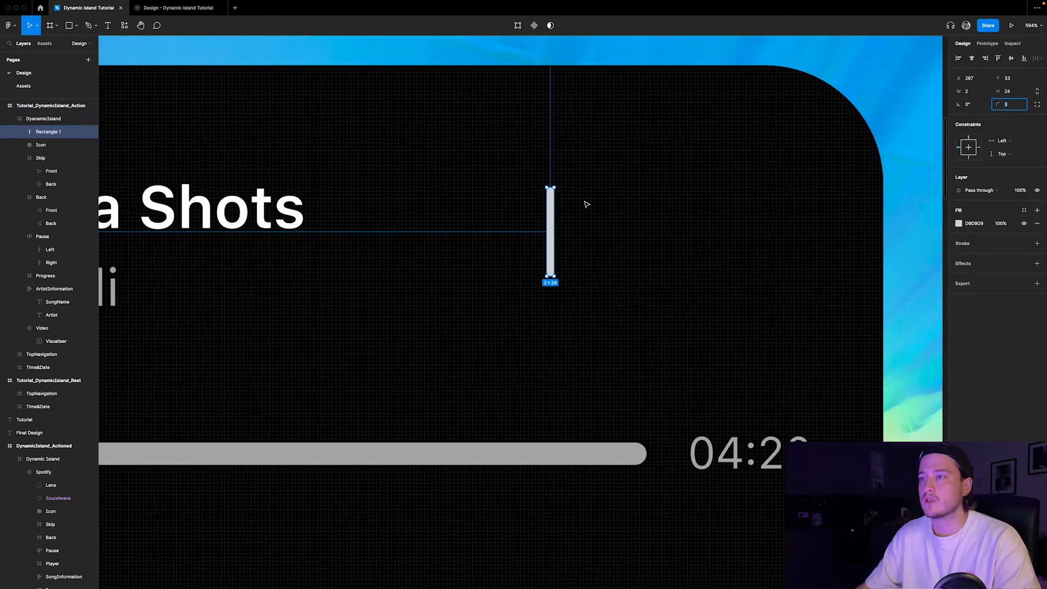
key(ctrl+d)
key(Right)
key(Right)
key(Right)
key(Right)
key(Right)
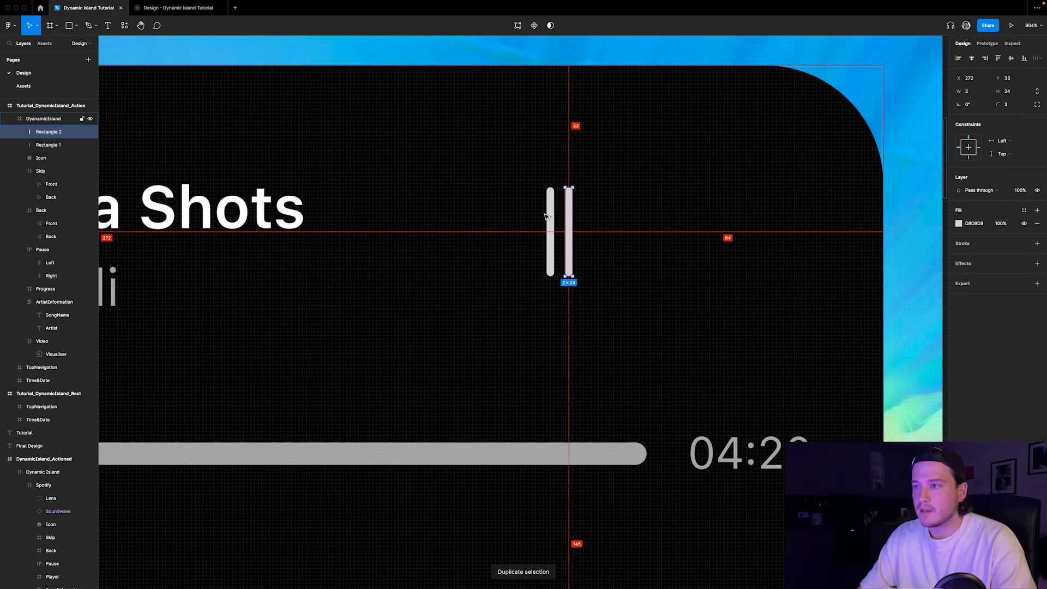
- Wrap the two bars in an auto layout frame with a spacing of 2 and rename it Soundwave
click(551, 222)
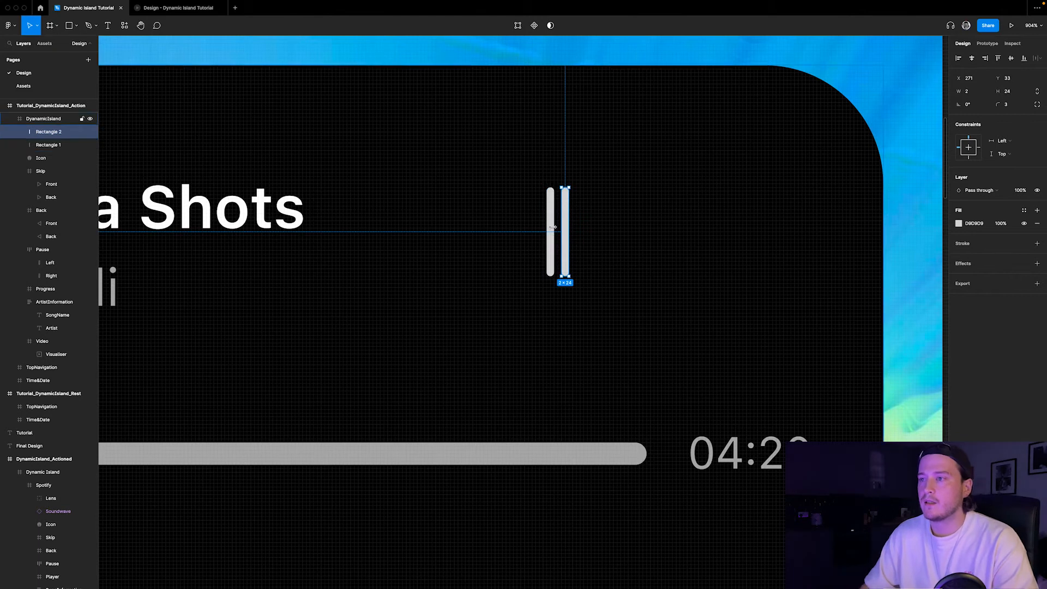
shift+click(565, 217)
key(shift+a)
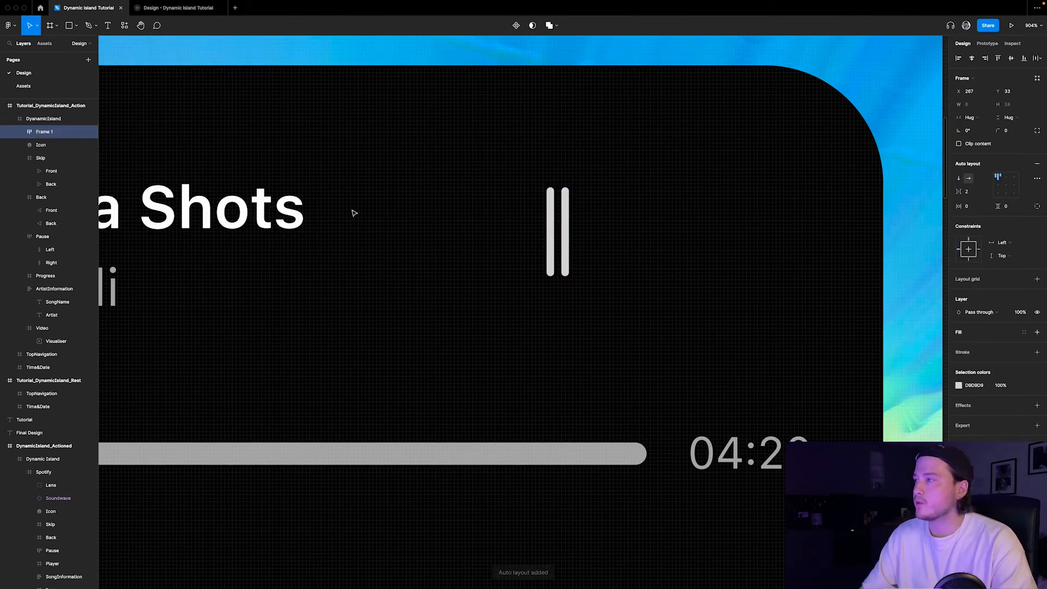
double_click(55, 132)
text(Soundwave)
key(Return)
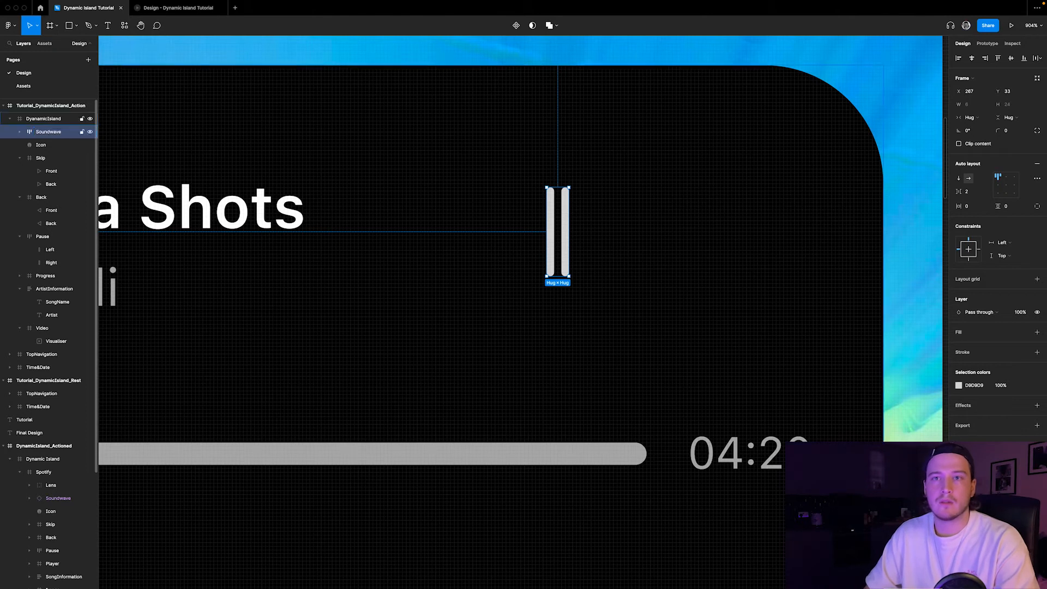
- Duplicate the second bar inside the Soundwave frame until it holds ten evenly spaced bars
double_click(565, 208)
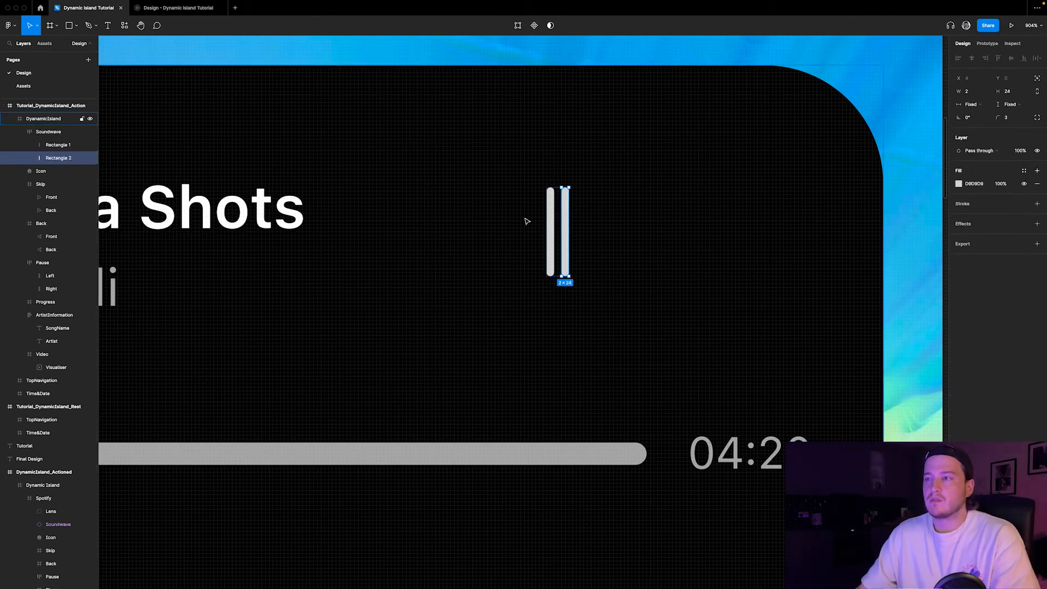
key(super+d)
key(super+d)
key(super+d)
key(super+d)
key(super+d)
key(super+d)
key(super+d)
key(super+d)
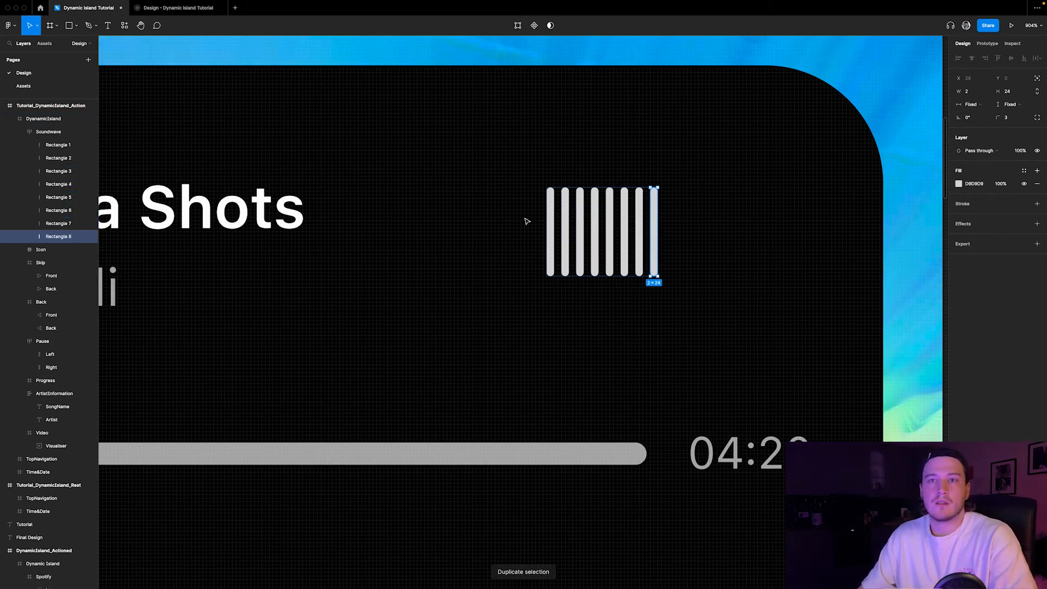
- Align the Soundwave frame and the ArtistInformation group on their vertical centres
click(281, 221)
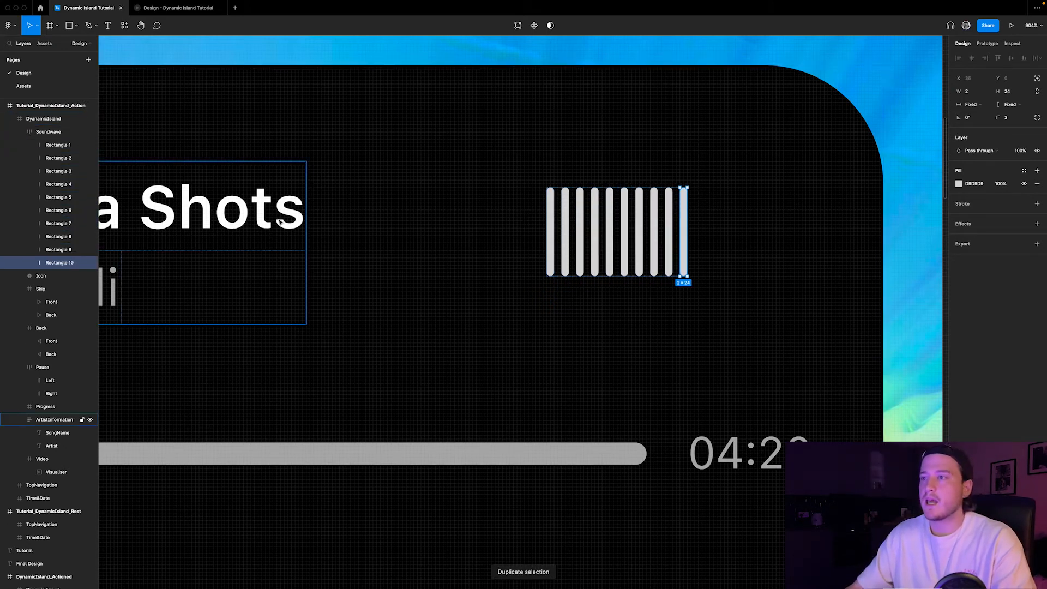
shift+click(585, 222)
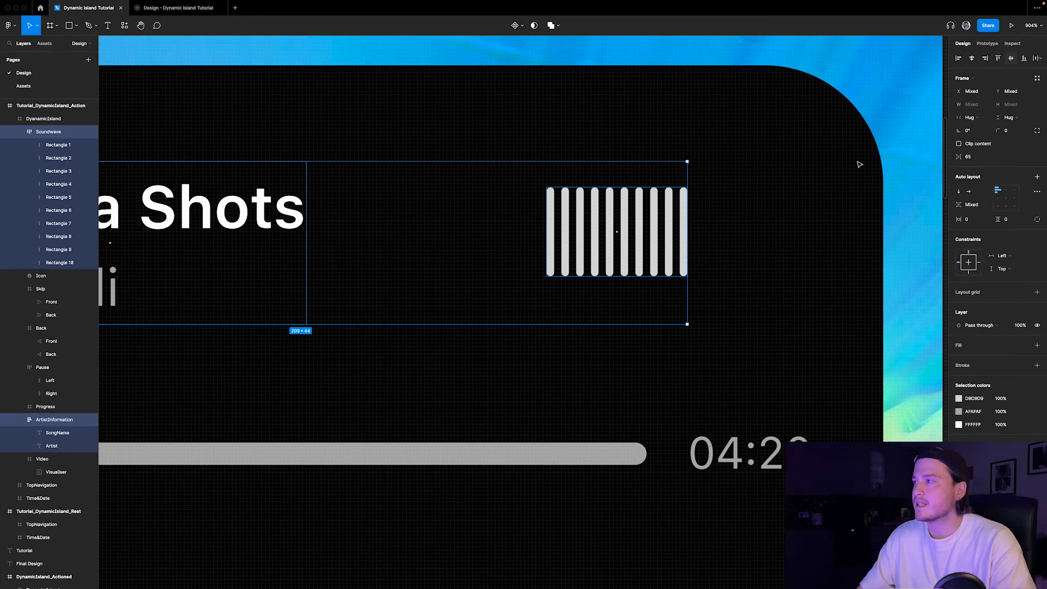
scroll(564, 261, down, 2)
scroll(253, 227, down, 3)
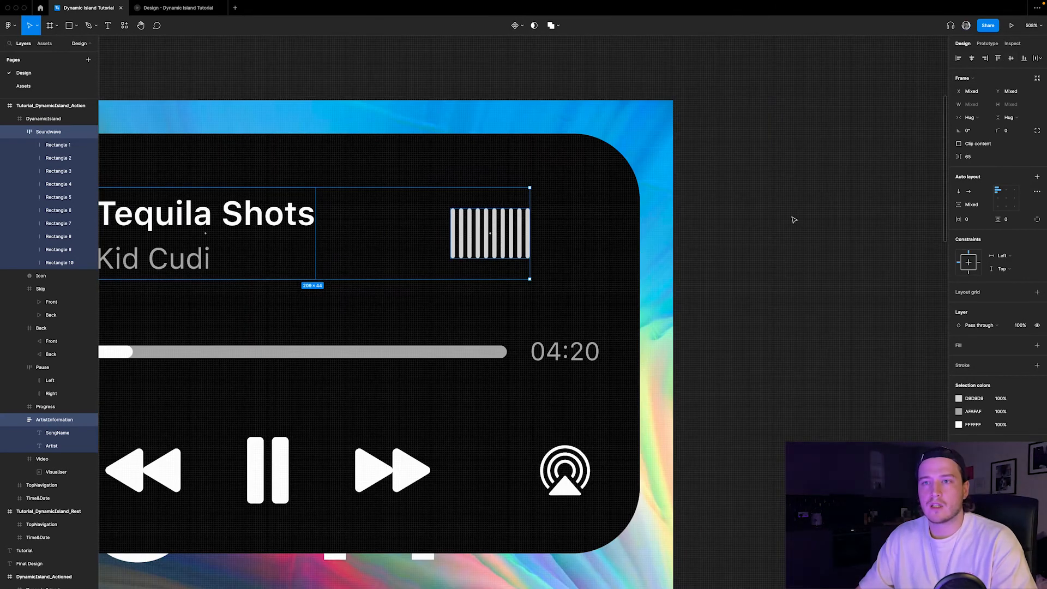
key(Escape)
- Move the Soundwave frame right to X 296, leaving a 24 px margin to the island's right edge
scroll(498, 233, up, 2)
click(490, 238)
drag(507, 239, 596, 234)
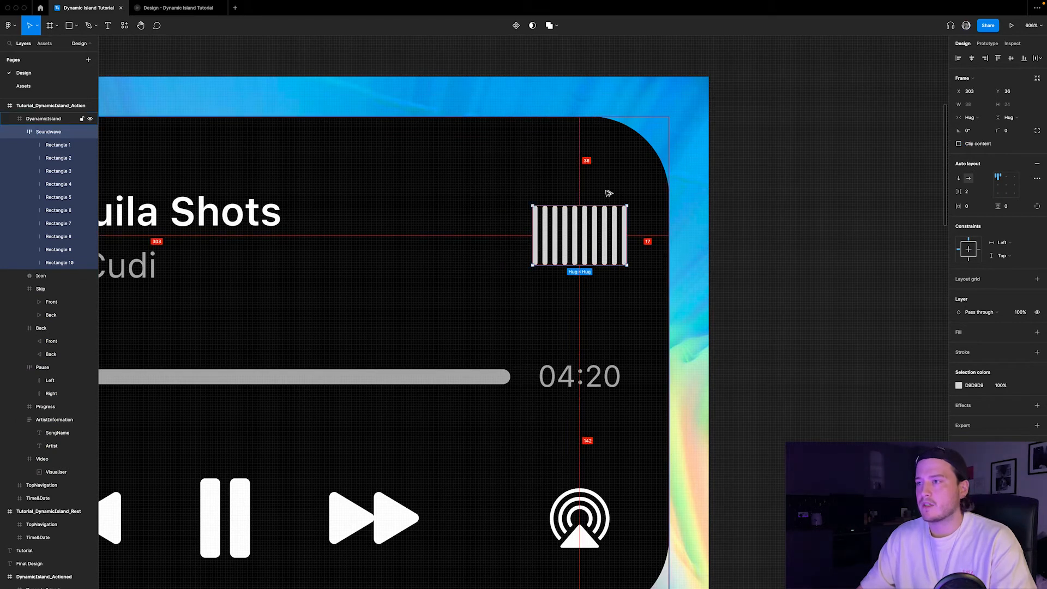
key(shift+Left)
key(Right)
key(Right)
key(Right)
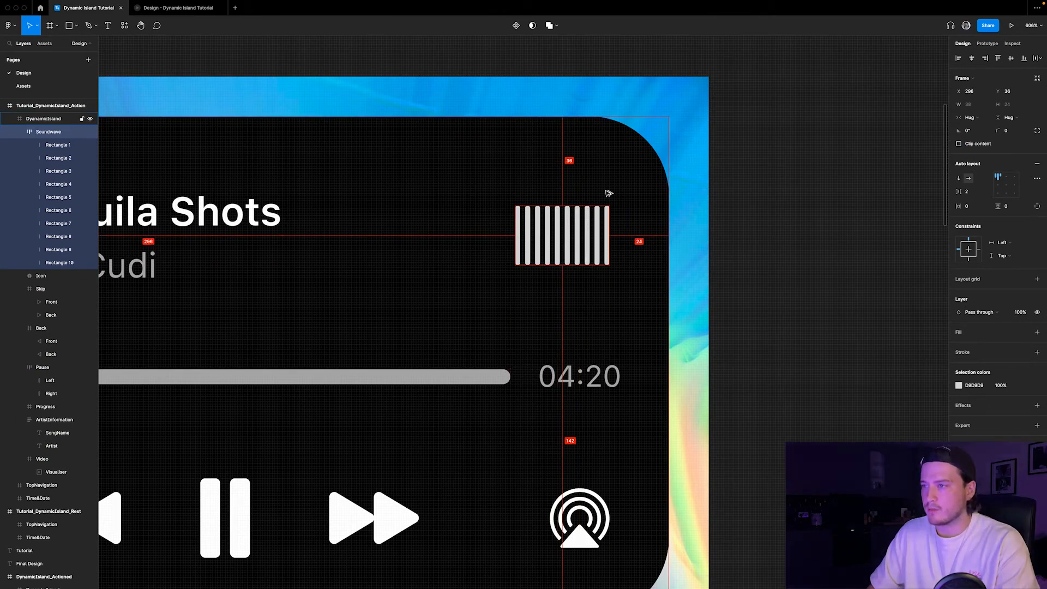
scroll(608, 193, down, 5)
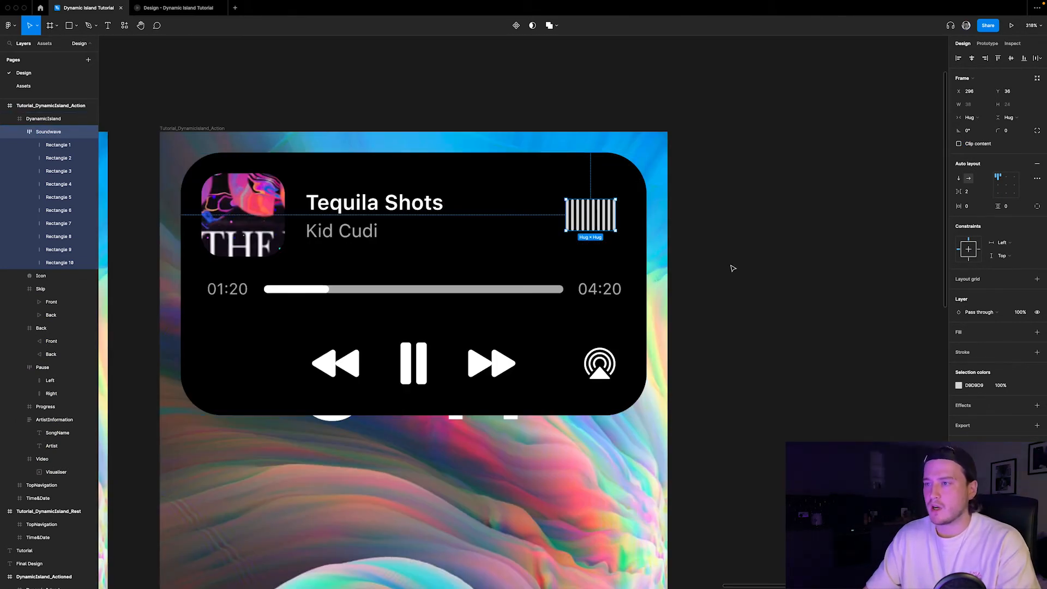
click(732, 267)
scroll(526, 229, up, 2)
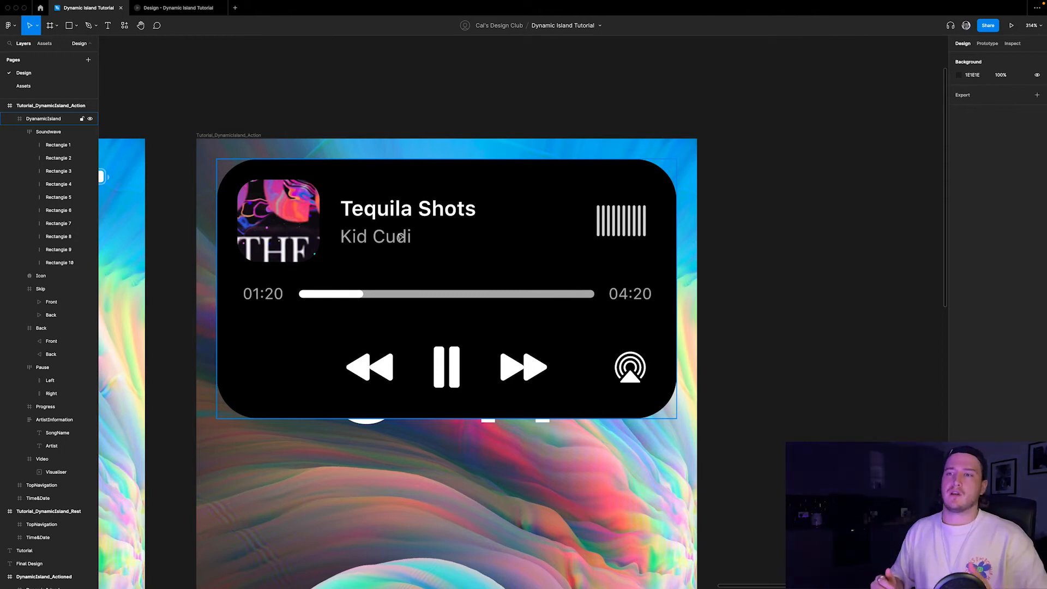
click(384, 299)
click(384, 298)
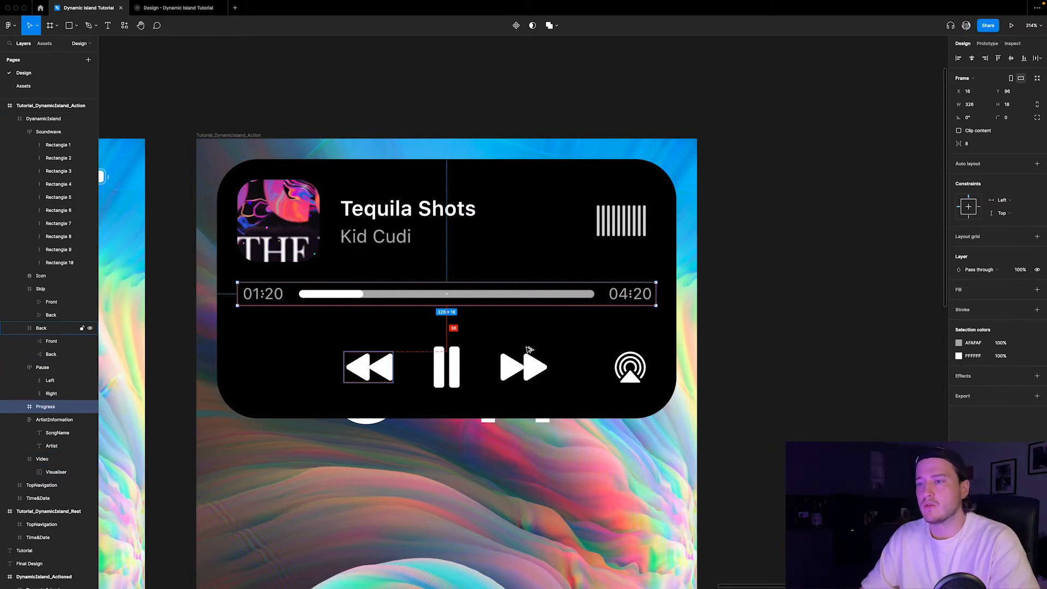
click(805, 298)
- Set the Soundwave frame's auto layout alignment to centre
scroll(626, 214, up, 6)
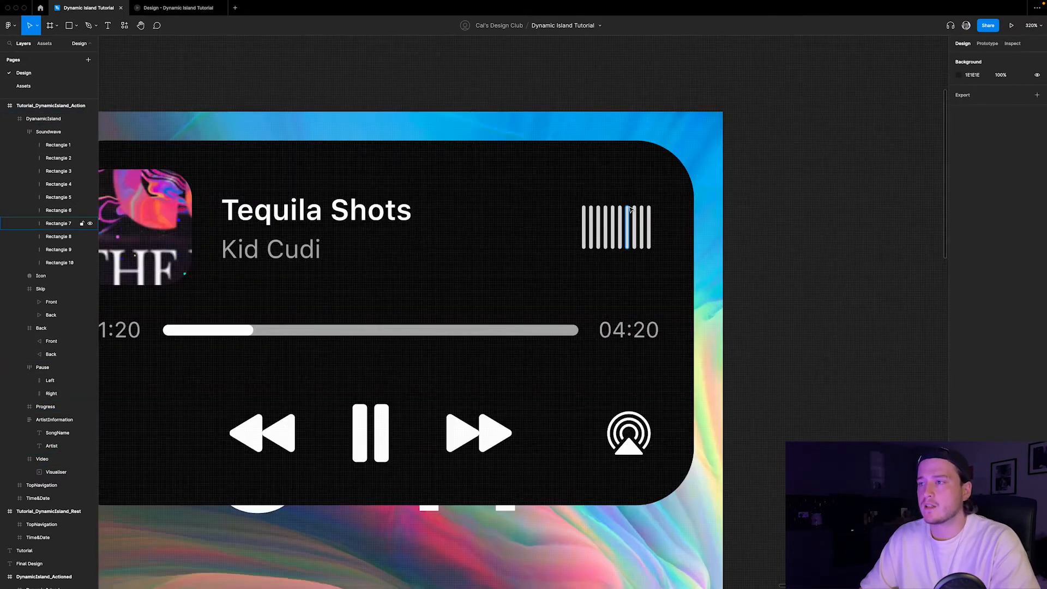
double_click(601, 238)
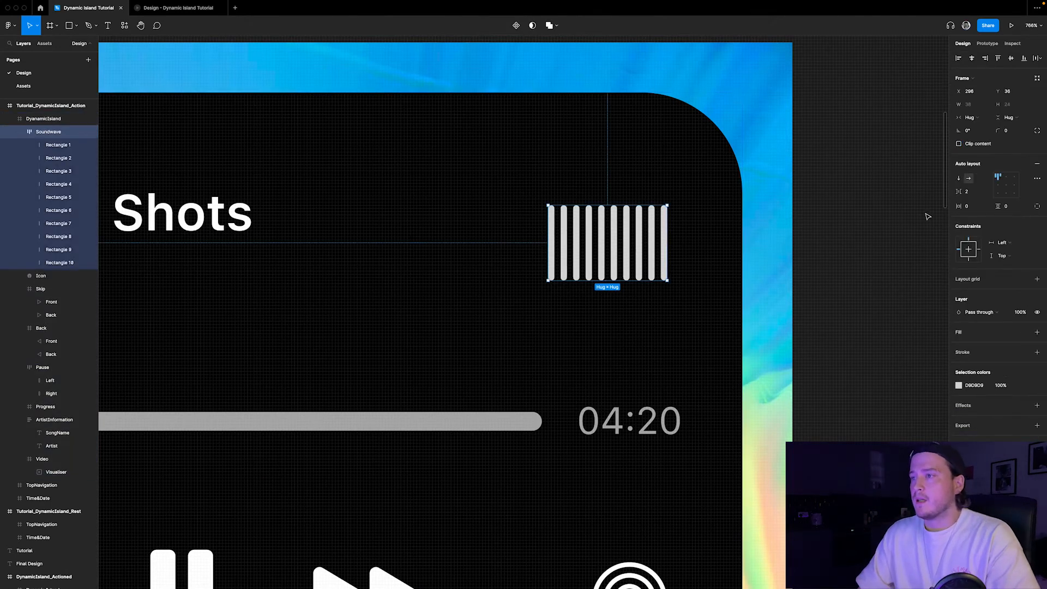
click(1007, 189)
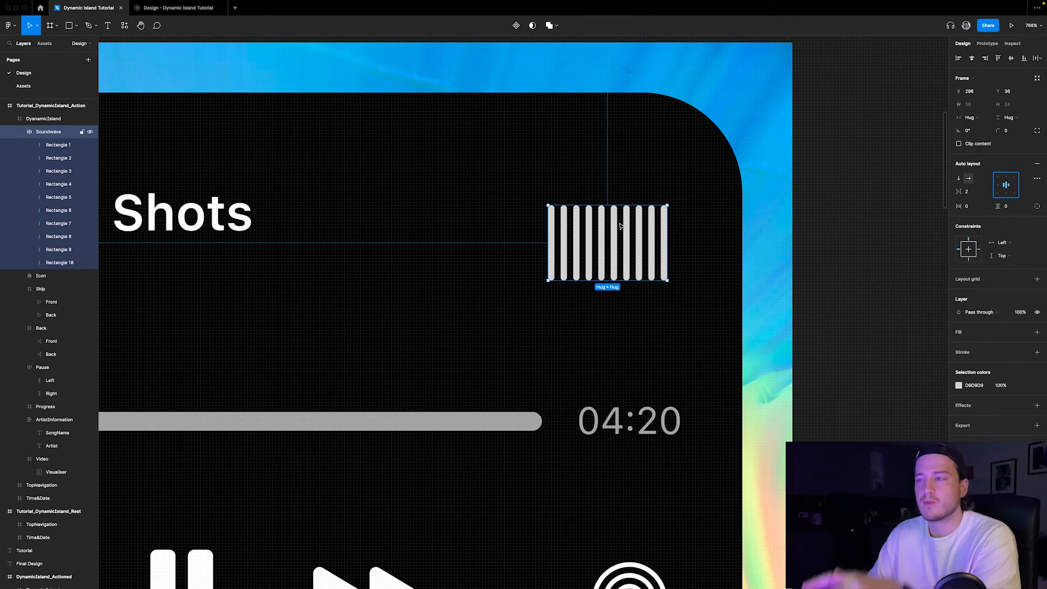
- Shorten the first, second, third and fifth soundwave bars to varied heights, with the first at 13 and the second at 9
scroll(628, 229, up, 5)
click(489, 189)
drag(494, 244, 493, 256)
click(514, 208)
drag(512, 189, 512, 235)
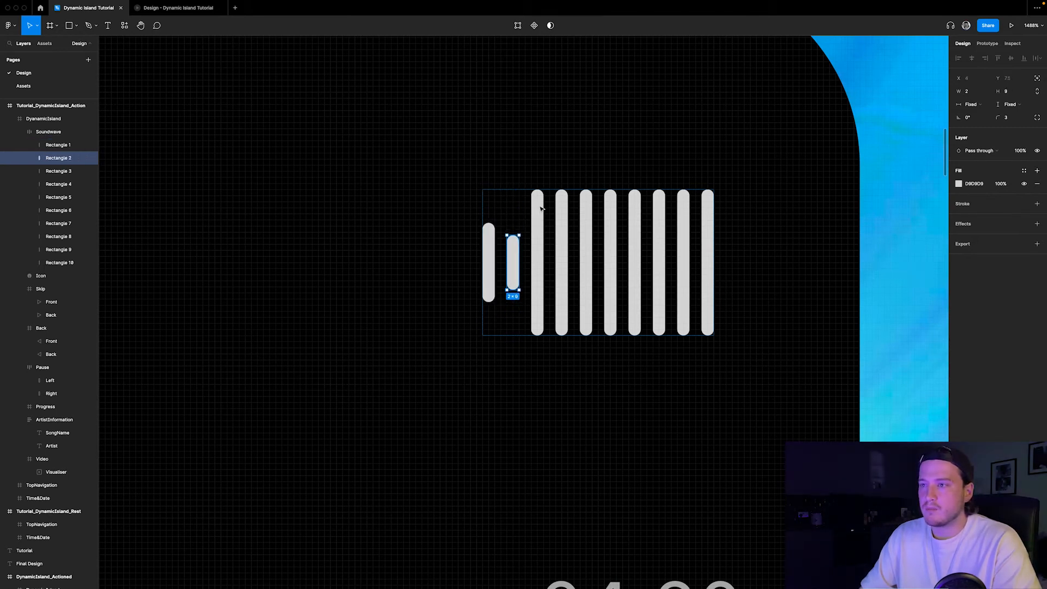
click(539, 207)
drag(538, 190, 585, 265)
click(588, 195)
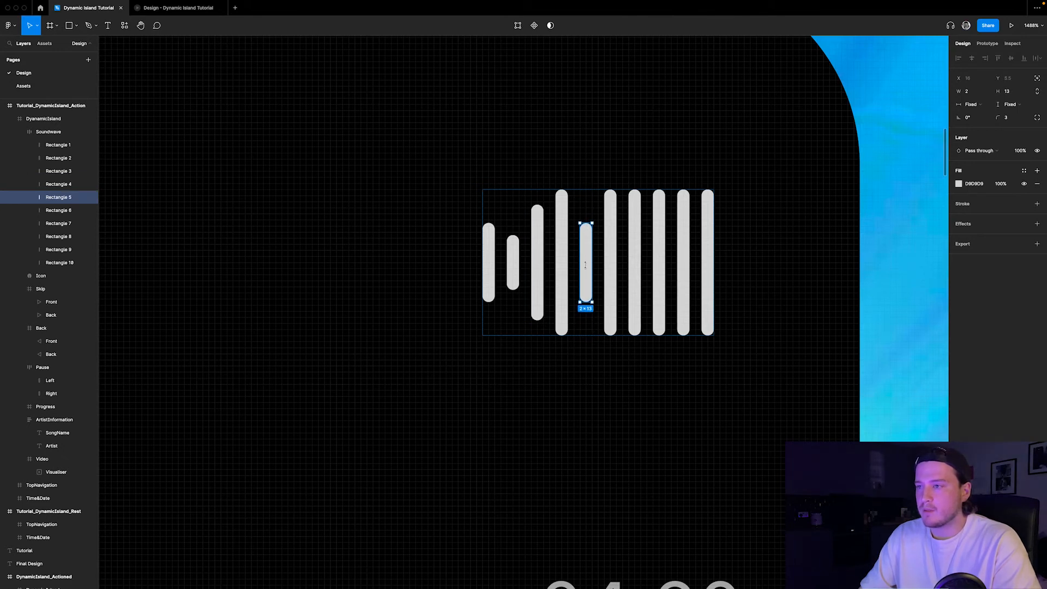
- Shorten the sixth to tenth soundwave bars to varied heights, with the sixth at 18, for an irregular waveform
click(610, 236)
drag(609, 206, 635, 256)
click(635, 226)
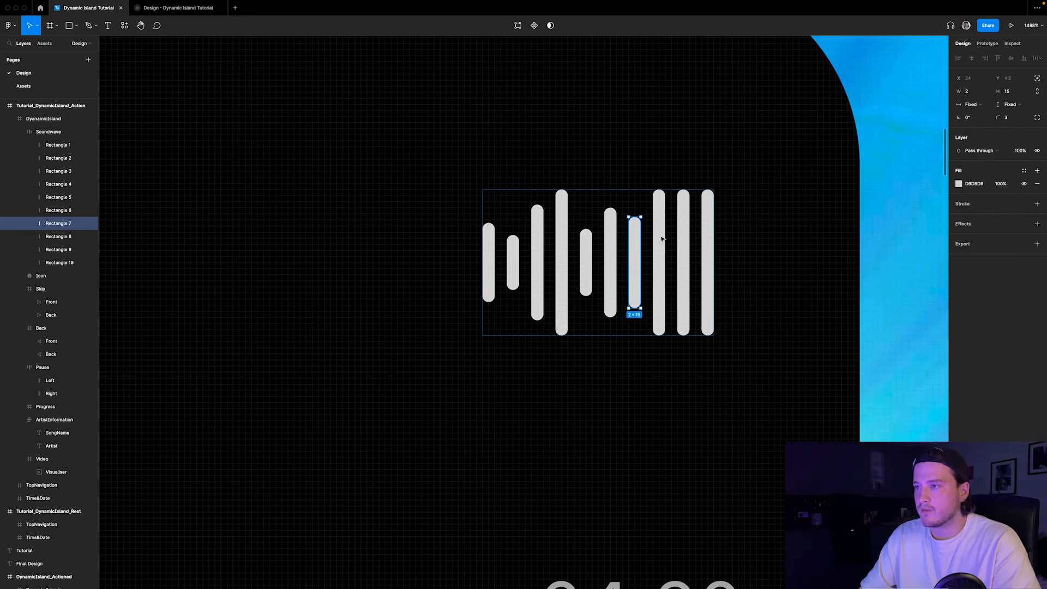
click(661, 235)
drag(657, 202, 708, 223)
click(685, 199)
click(708, 218)
scroll(656, 239, down, 4)
scroll(657, 237, down, 5)
click(860, 224)
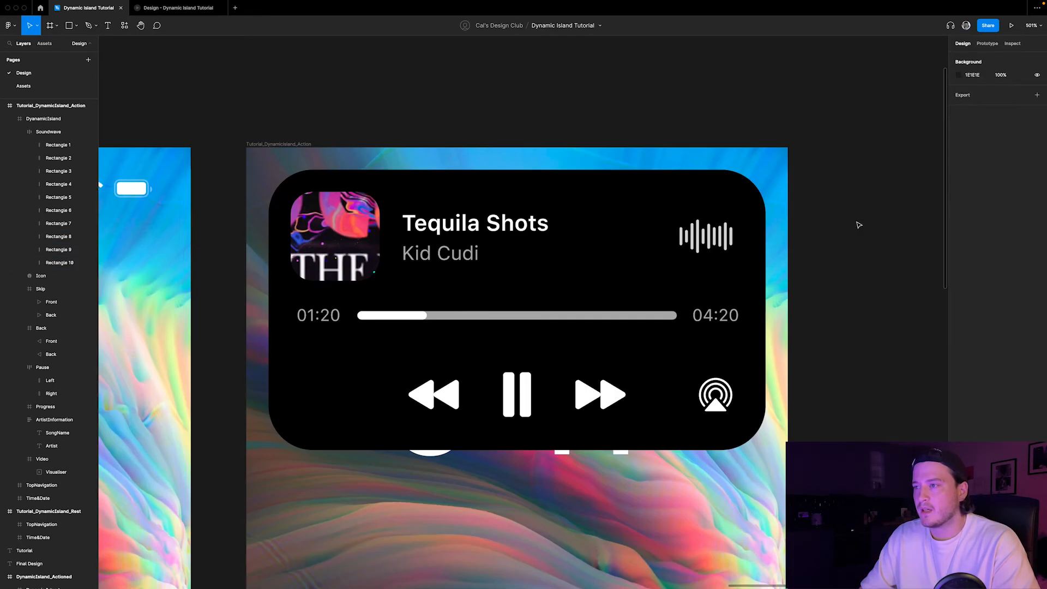
- Change the fill of the fourth, tallest soundwave bar from solid to a linear gradient
scroll(544, 248, up, 5)
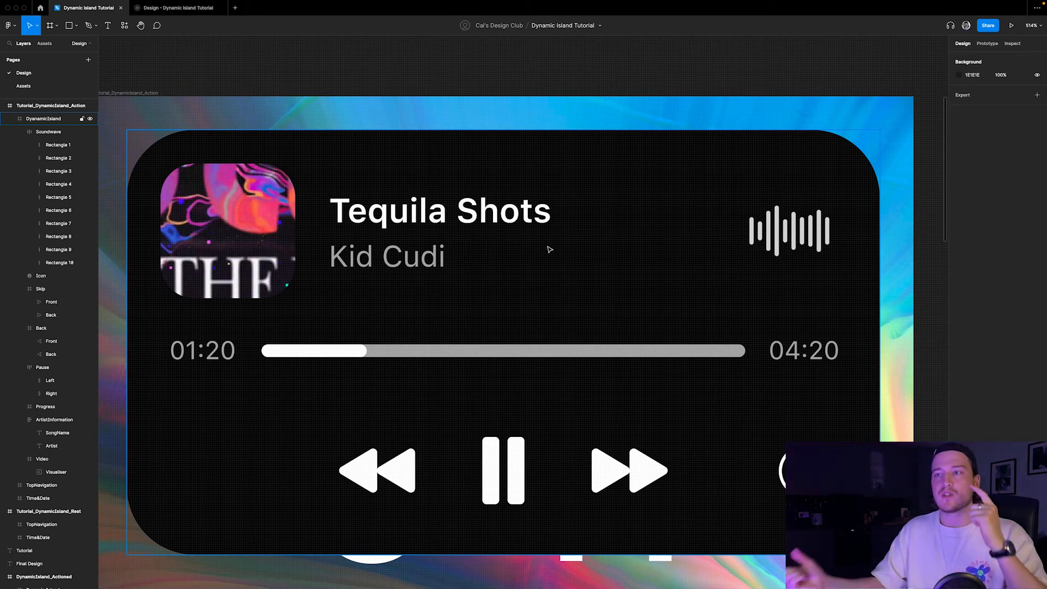
scroll(791, 221, up, 10)
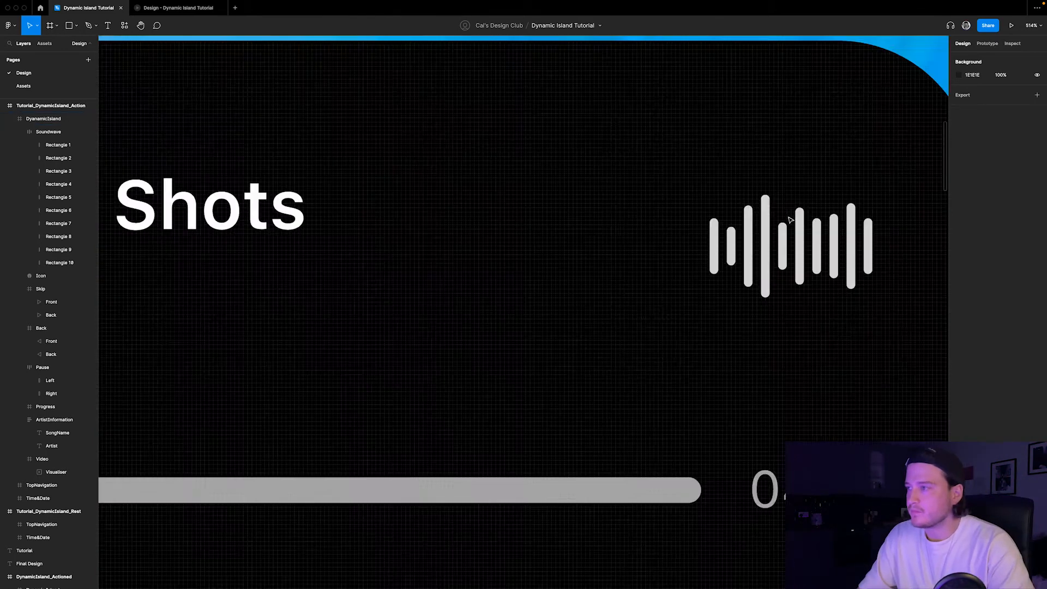
click(750, 225)
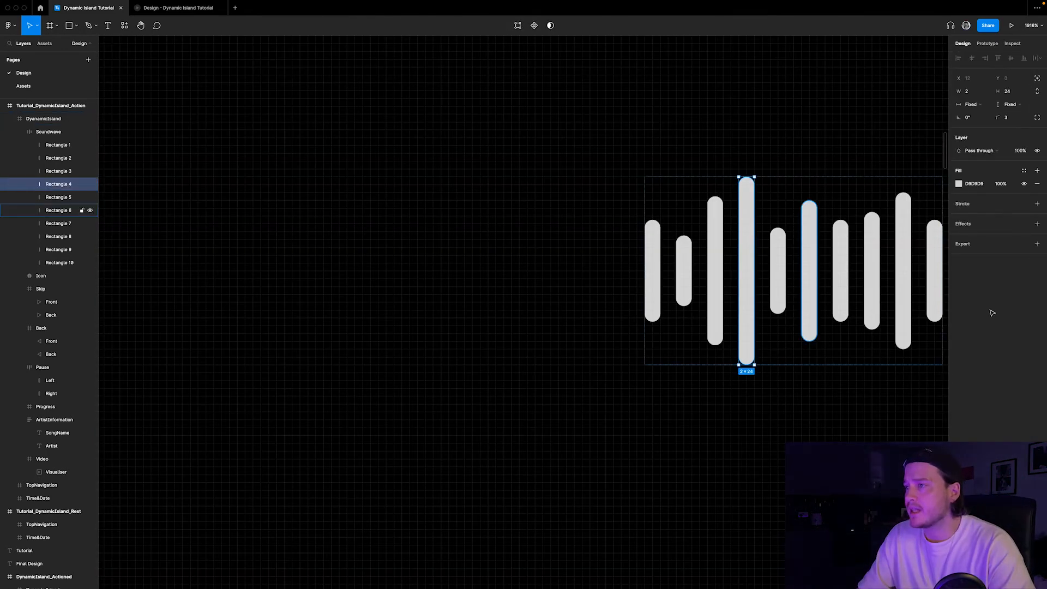
click(959, 184)
click(862, 186)
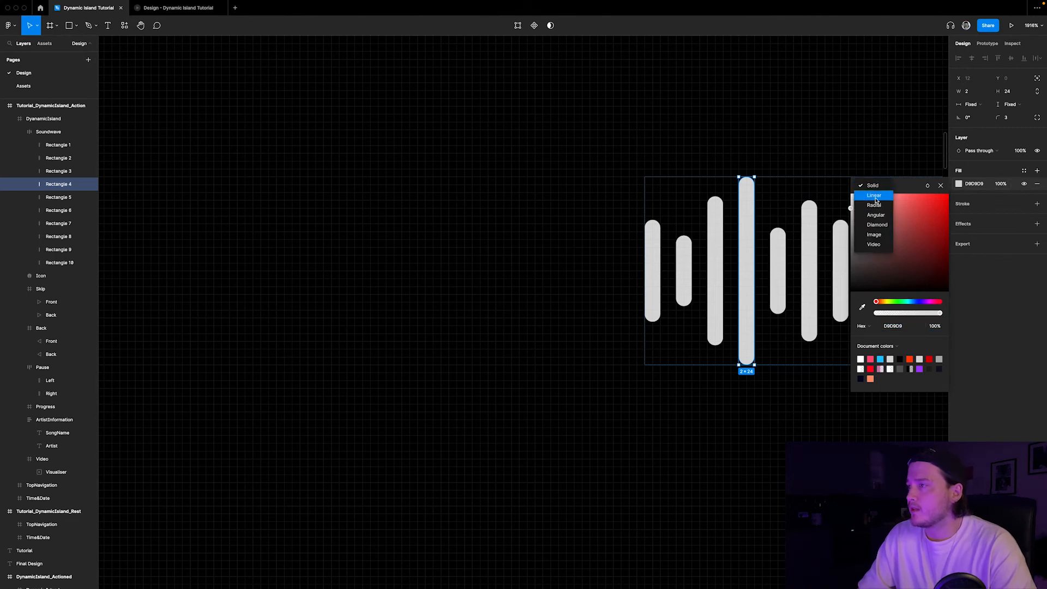
click(873, 195)
click(938, 205)
- Sample the blue 3713E5 from the album artwork as the gradient's end colour
scroll(774, 315, down, 5)
click(862, 336)
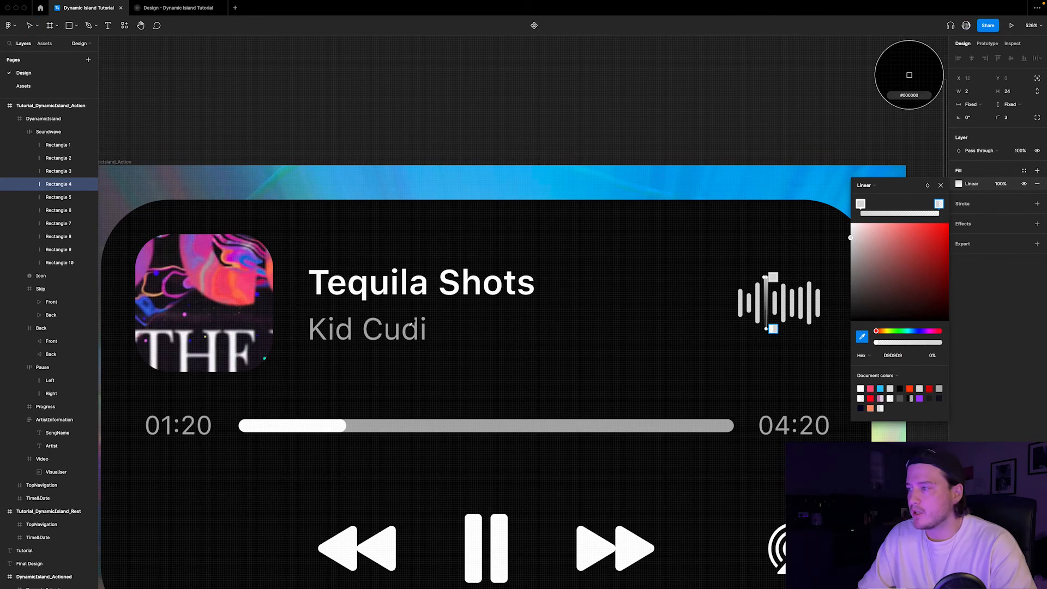
scroll(140, 302, up, 3)
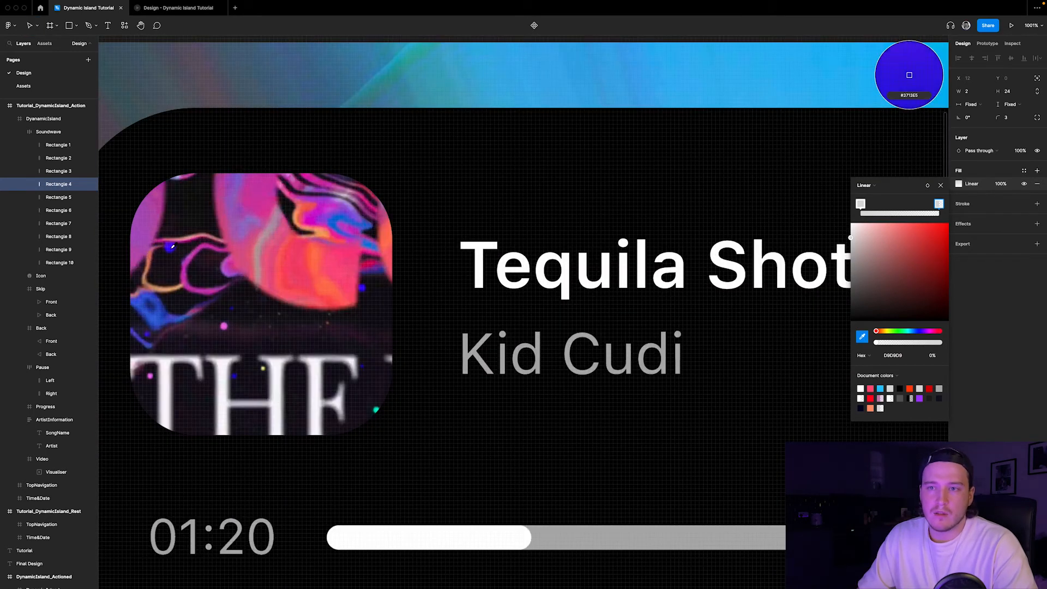
click(909, 75)
key(shift+2)
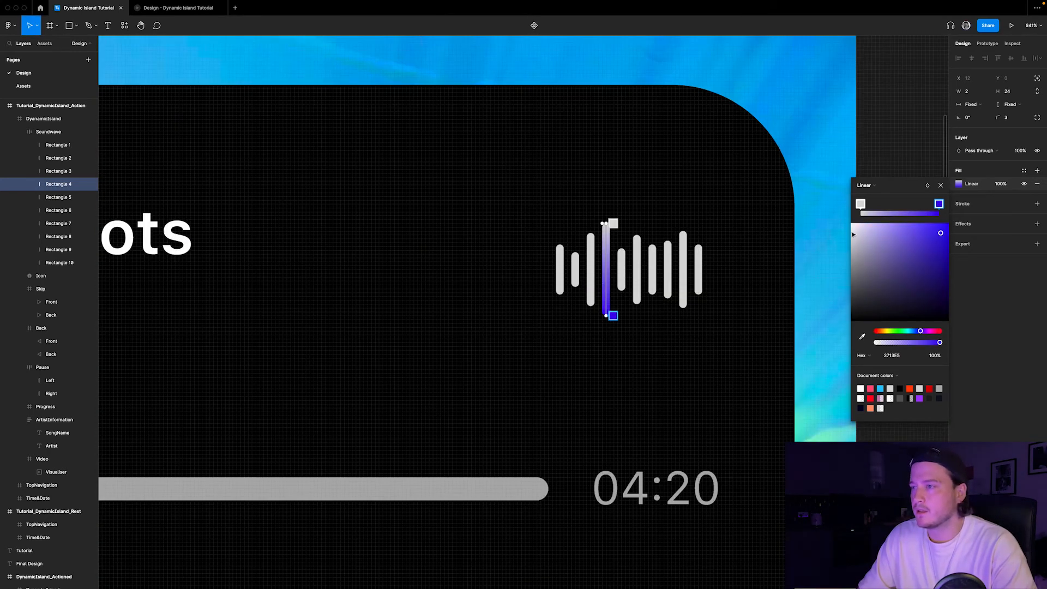
- Sample the pink C248A2 from the album artwork as the gradient's start colour
click(860, 204)
click(862, 337)
scroll(811, 295, down, 5)
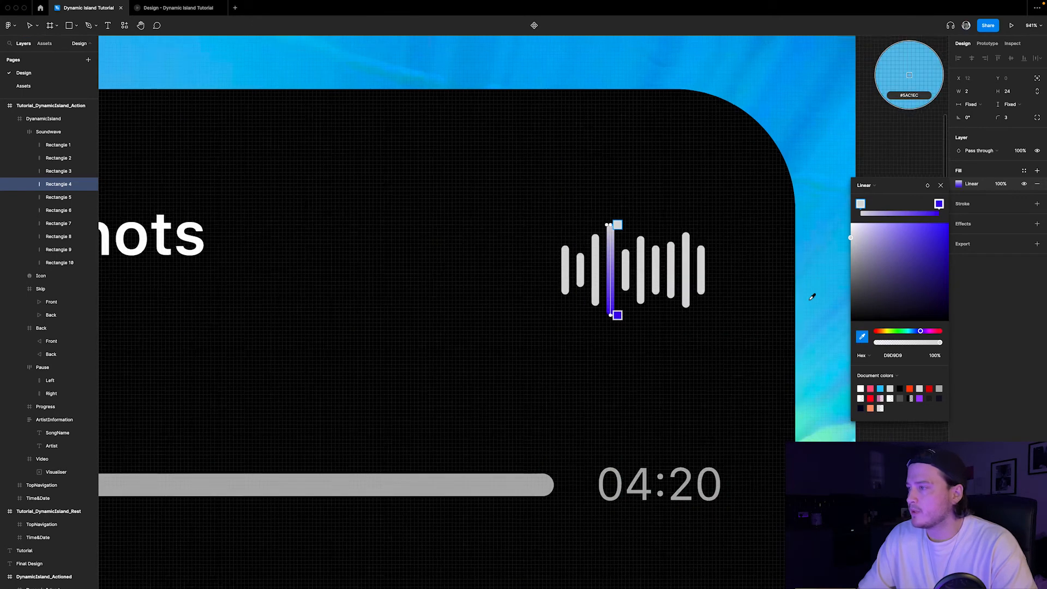
scroll(330, 266, up, 5)
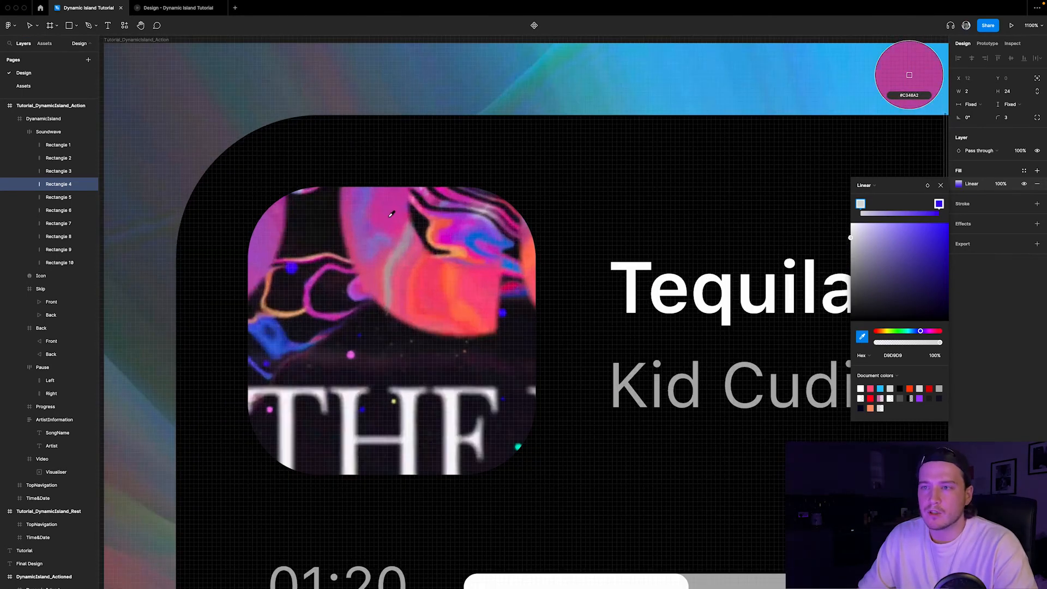
click(387, 214)
key(shift+2)
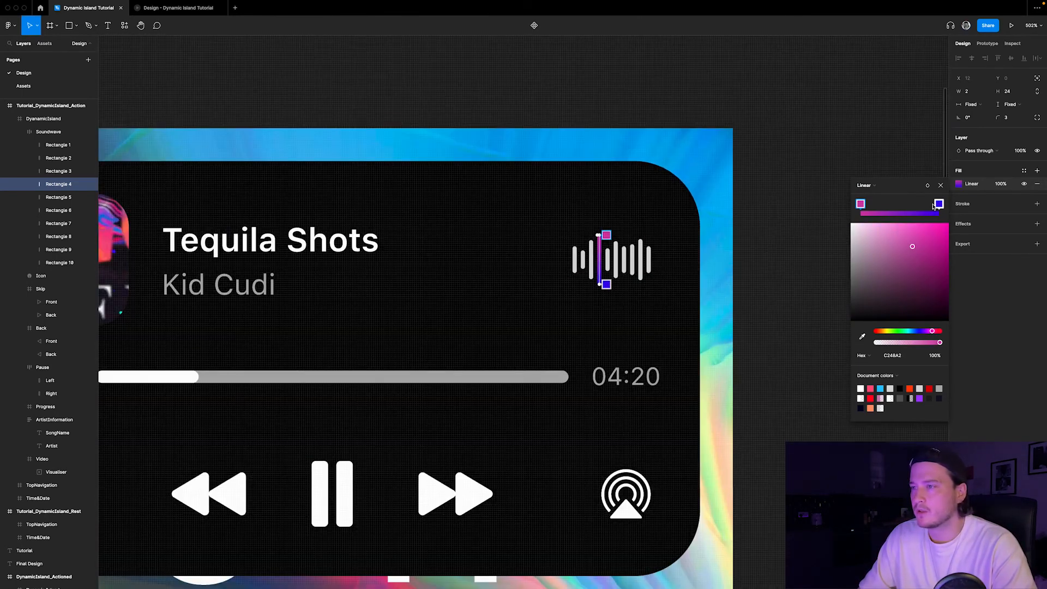
click(939, 189)
click(796, 275)
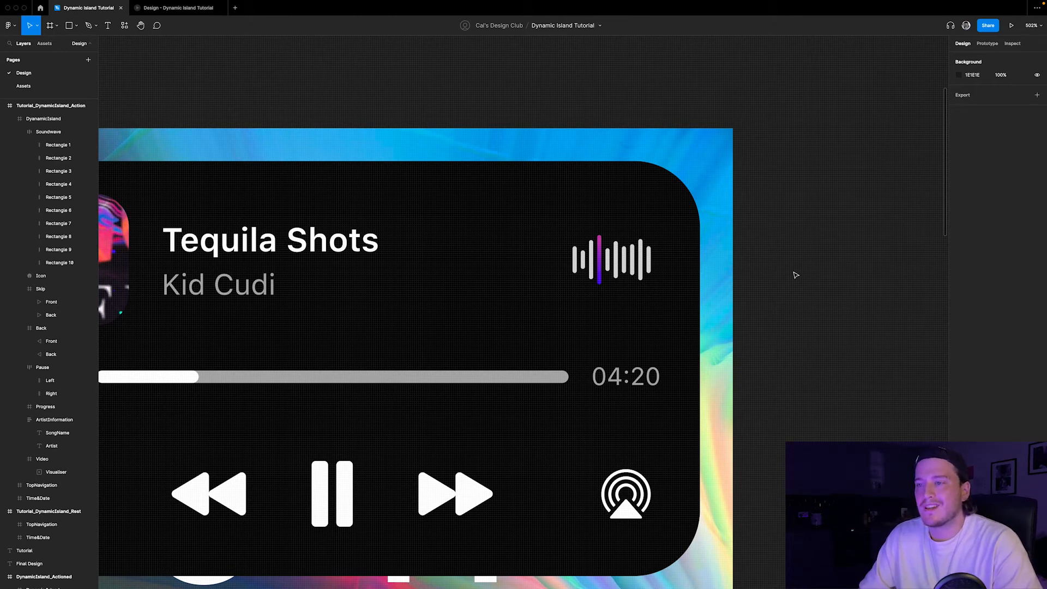
- Brighten the start colour of the fourth bar's gradient to pink FF59D4
scroll(599, 248, up, 10)
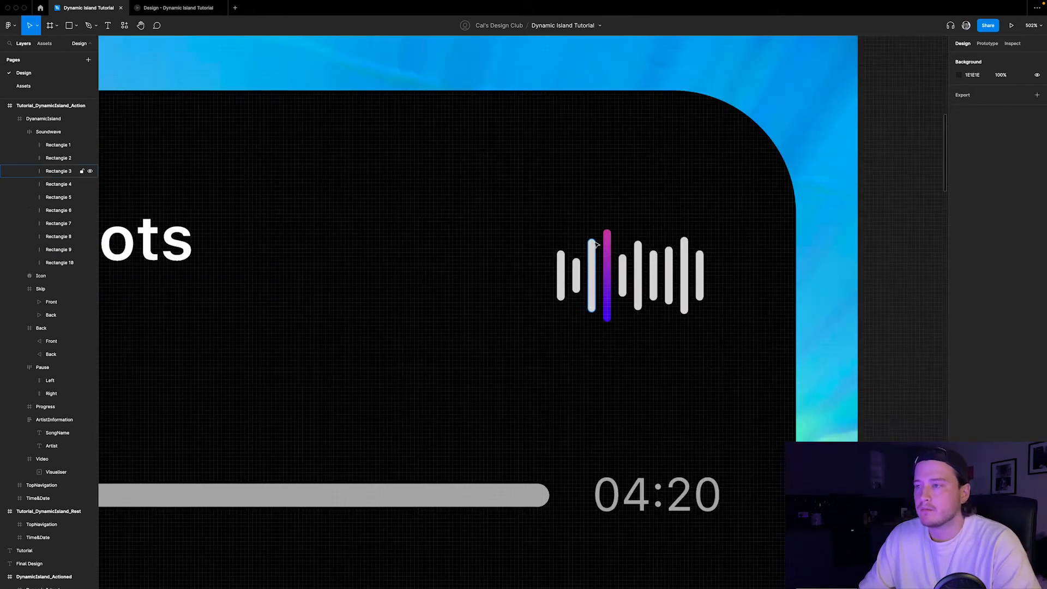
click(621, 302)
click(959, 184)
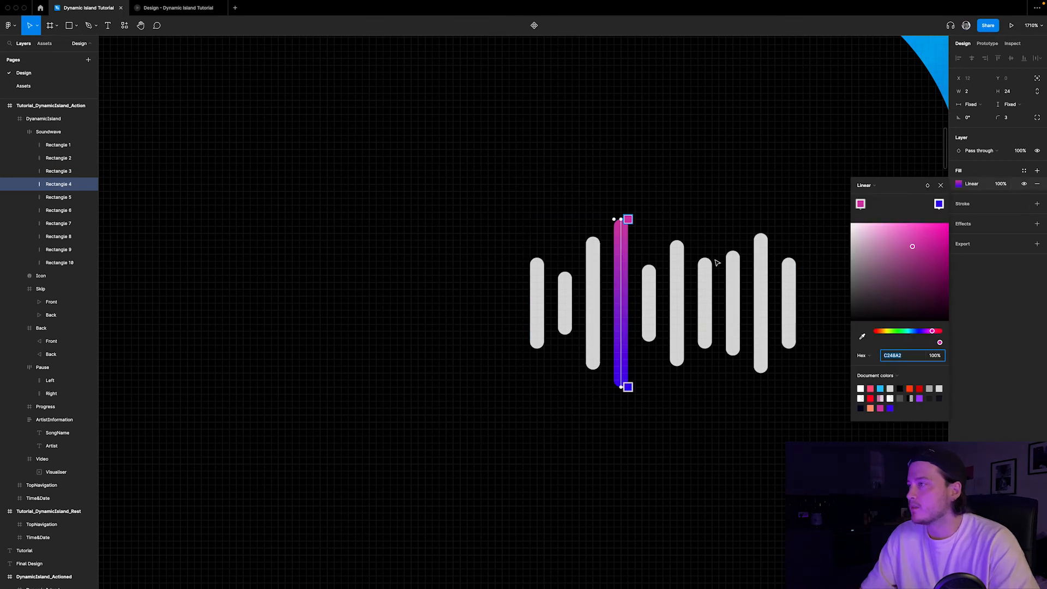
drag(915, 232, 916, 215)
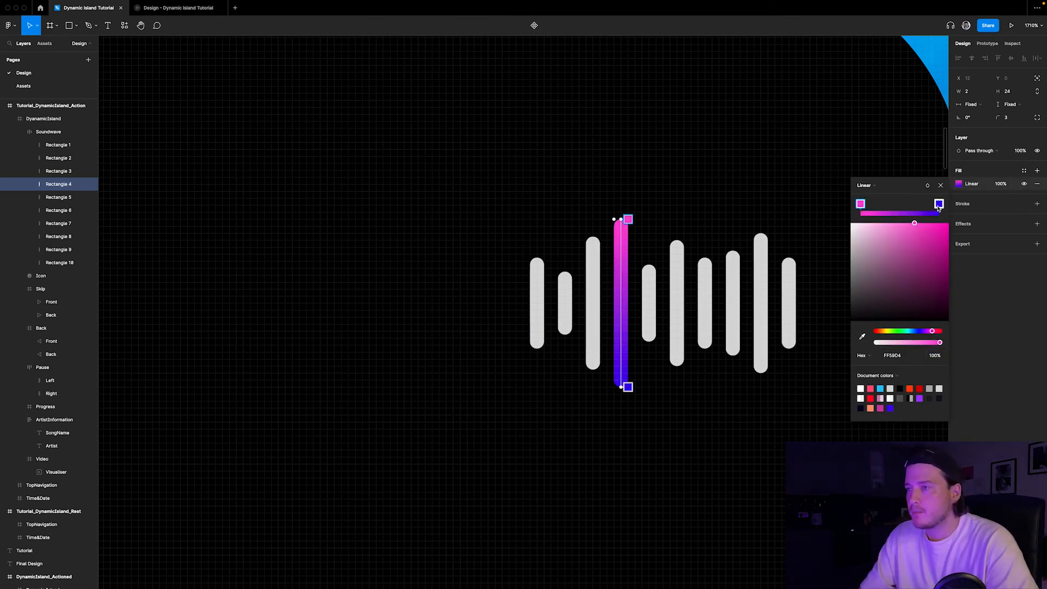
- Brighten the gradient's end colour and shift its hue to light blue 47C8FF
click(939, 205)
drag(933, 230, 922, 222)
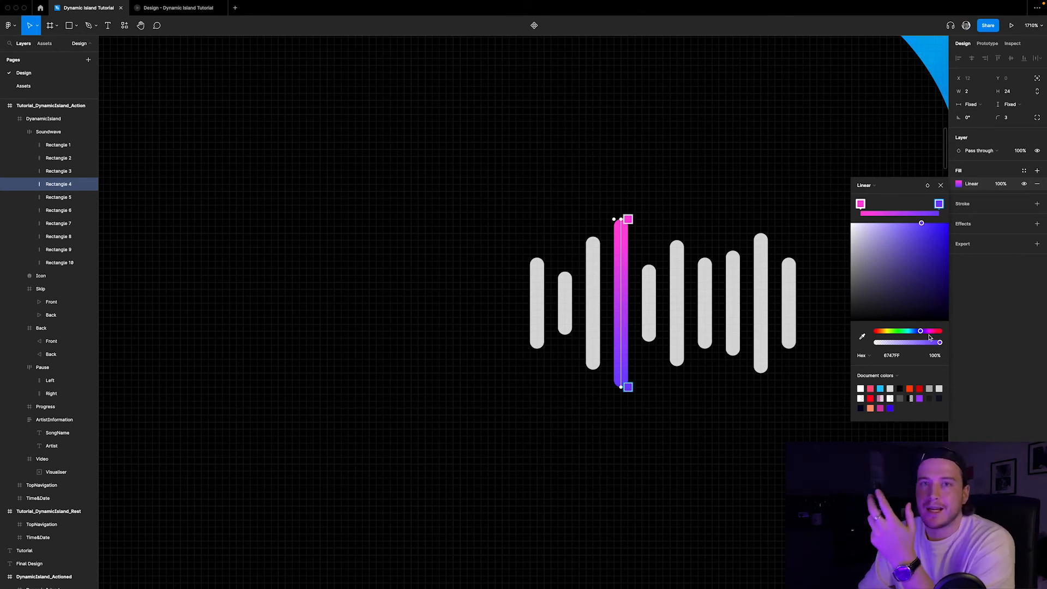
drag(918, 335, 911, 336)
scroll(703, 276, down, 5)
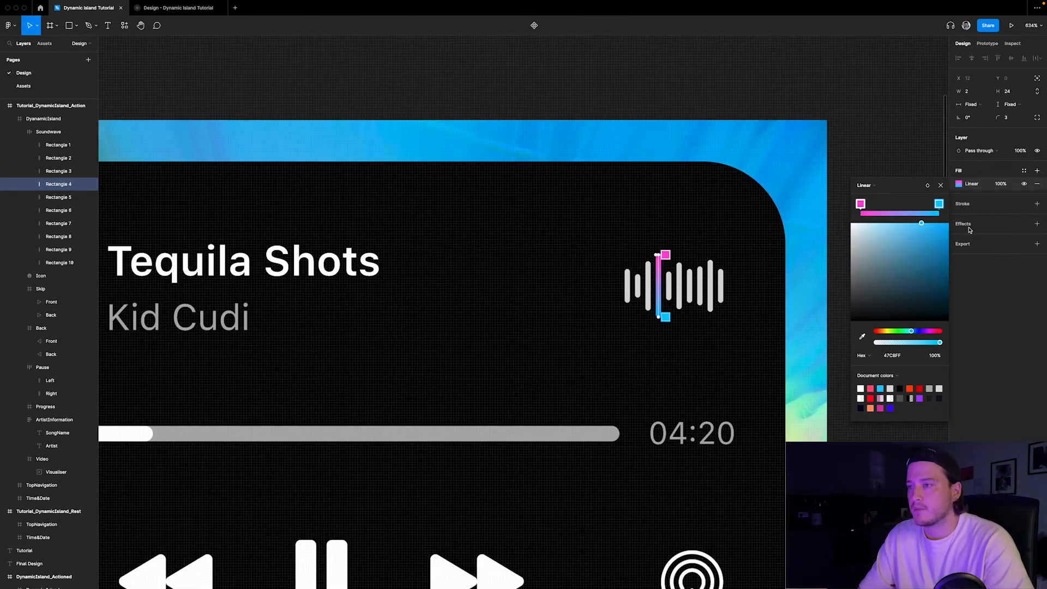
click(940, 186)
click(881, 197)
scroll(872, 214, down, 1)
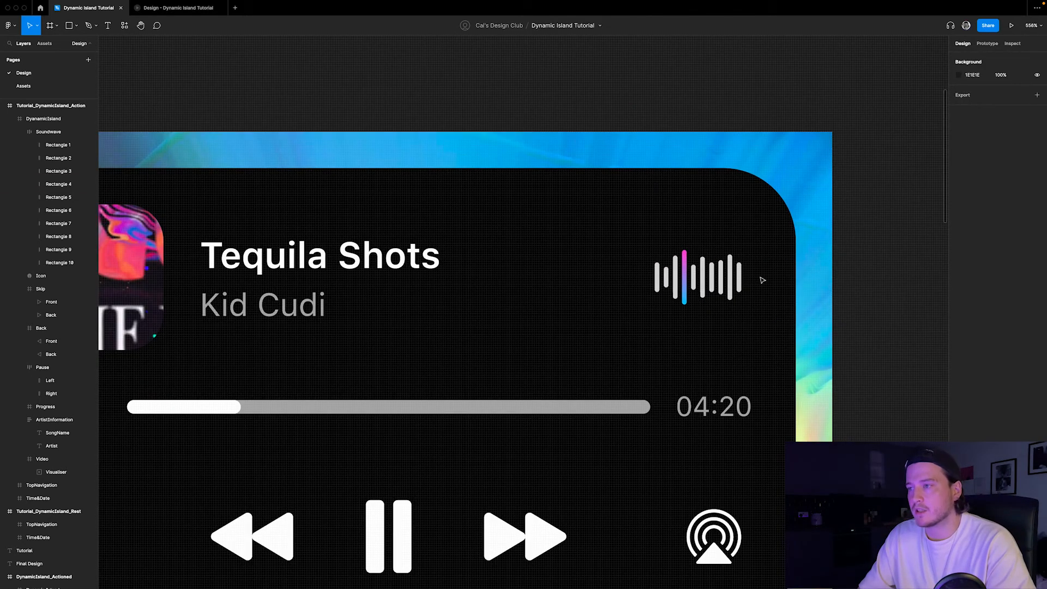
- Shift the end colour of the fourth bar's gradient to cyan 47F4FF
scroll(722, 279, up, 5)
click(82, 184)
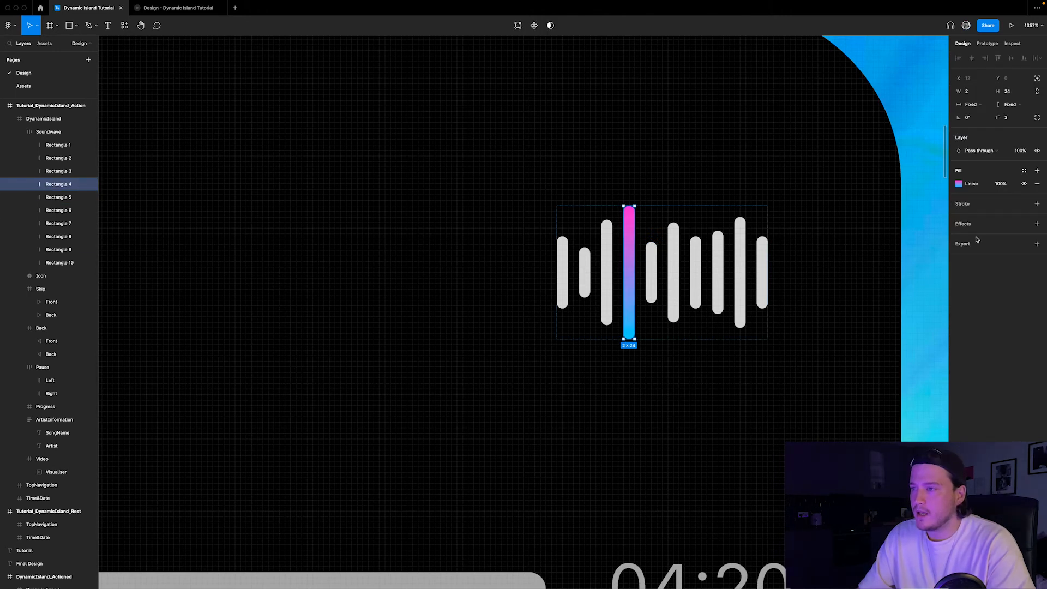
click(958, 184)
click(939, 203)
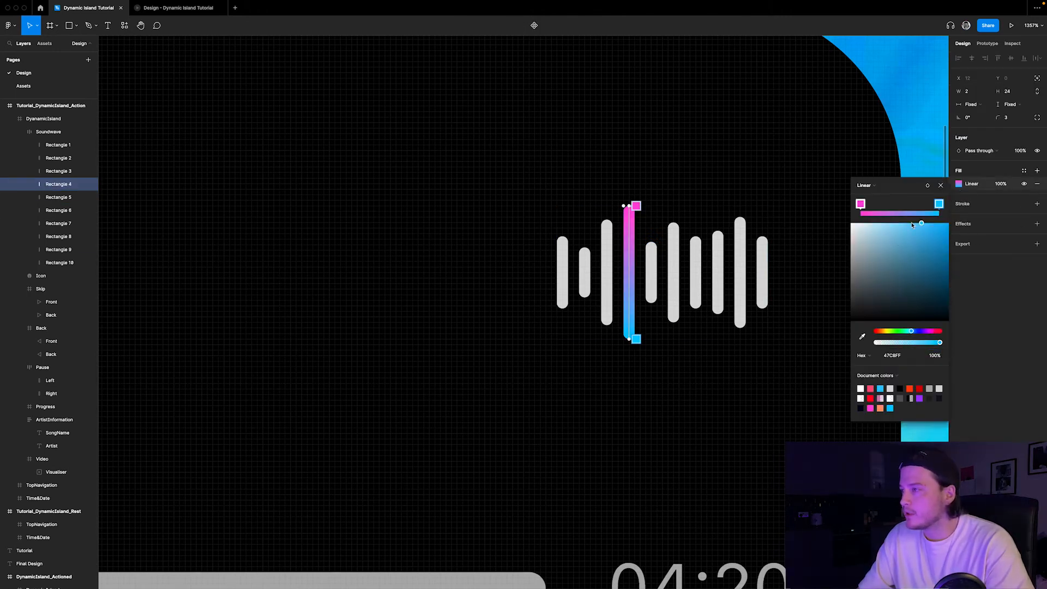
drag(914, 334, 909, 336)
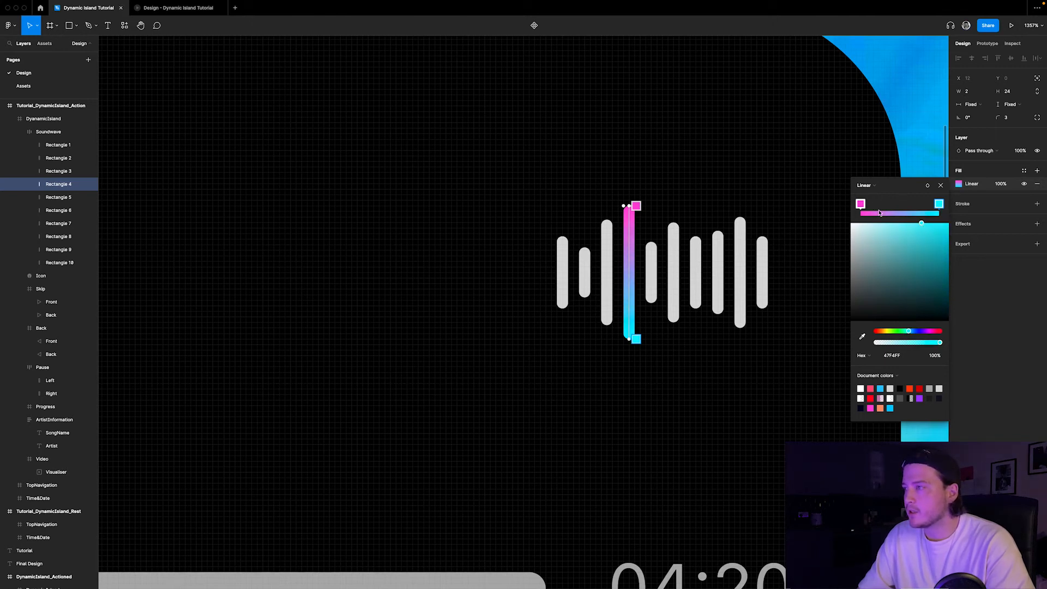
- Make the gradient's pink start colour more saturated, at FF46CF, and finish editing the fill
click(861, 204)
drag(906, 219, 922, 221)
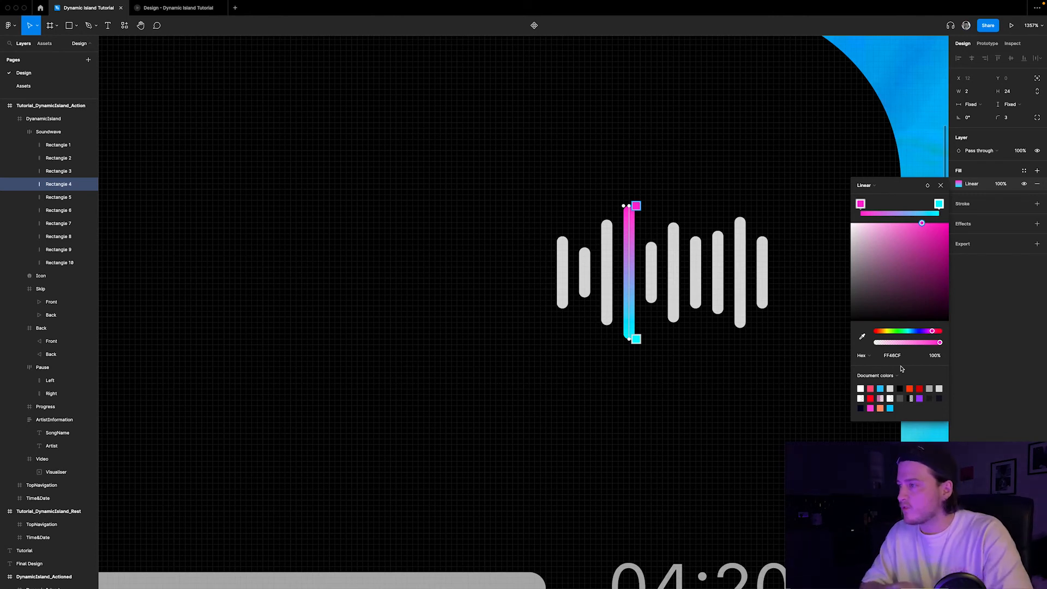
click(942, 205)
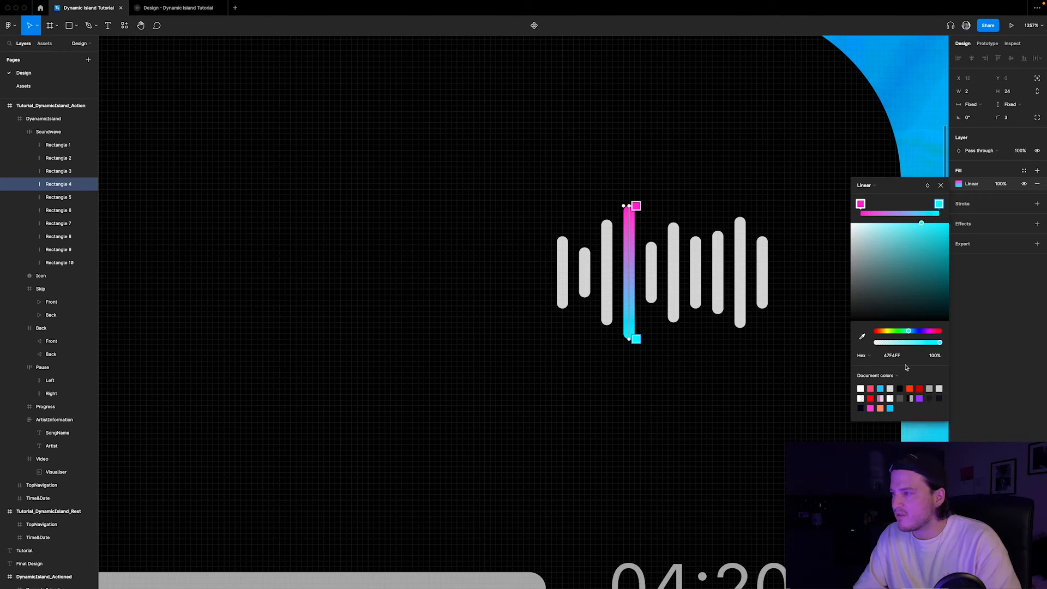
click(939, 184)
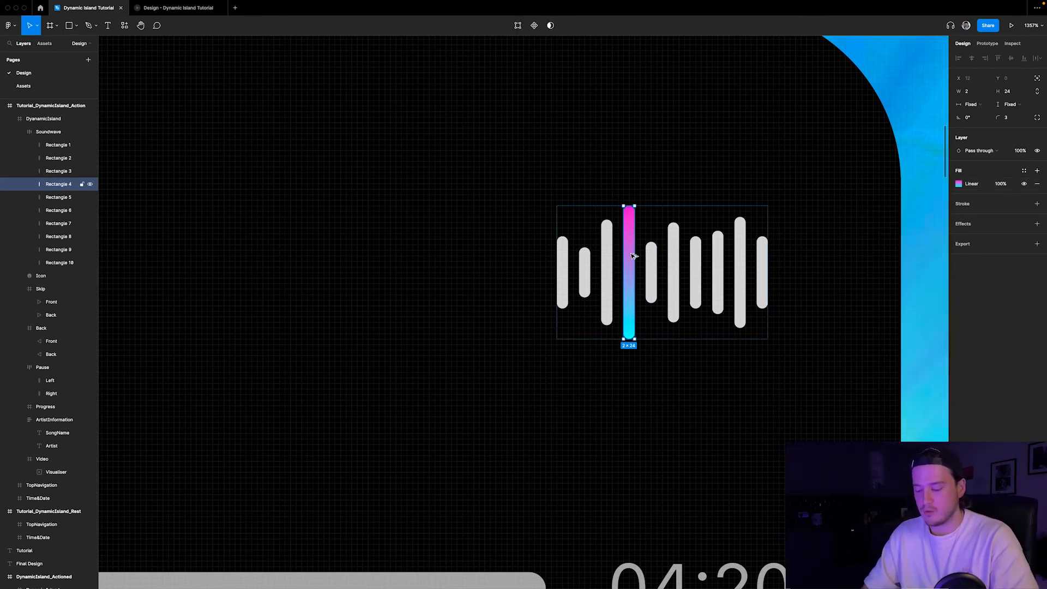
- Apply the fourth bar's pink-to-cyan gradient to the other nine soundwave bars
drag(552, 259, 769, 274)
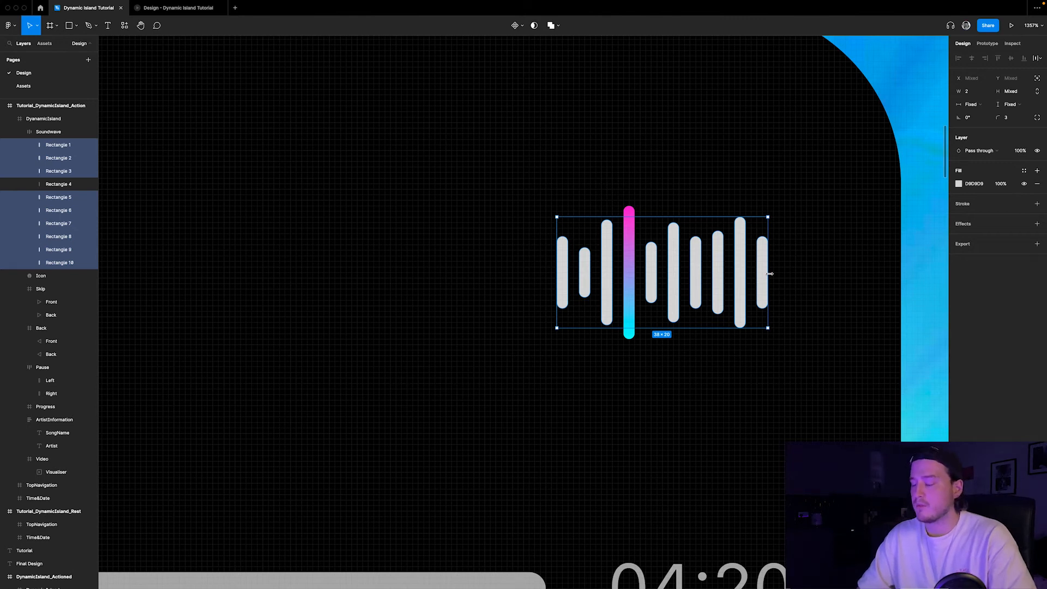
key(super+alt+v)
scroll(652, 284, down, 5)
click(797, 220)
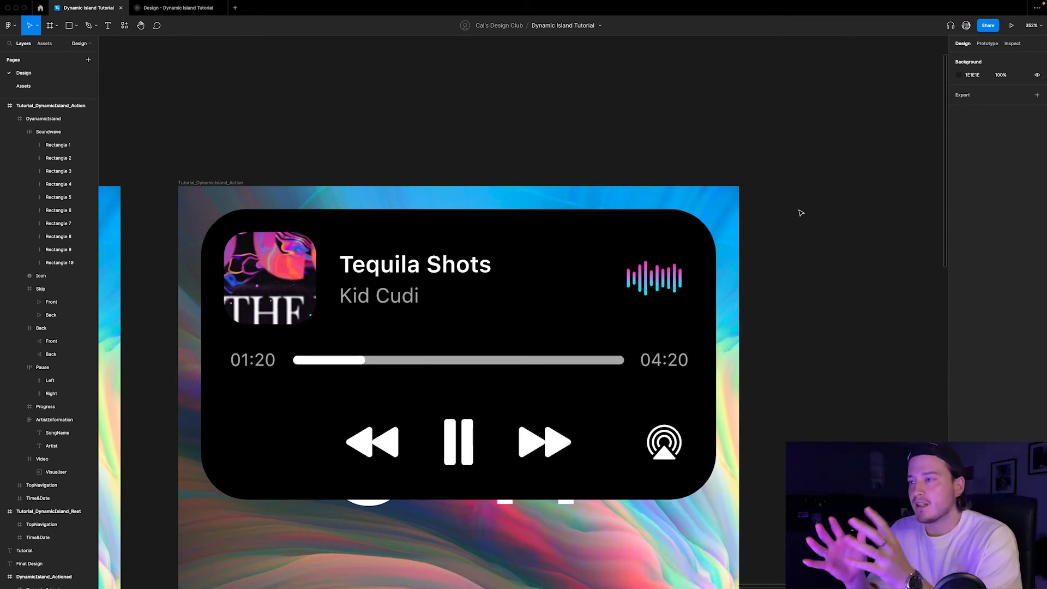
- Move the Soundwave frame out of the island onto the empty canvas and duplicate it twice in an evenly spaced row
scroll(528, 280, right, 2)
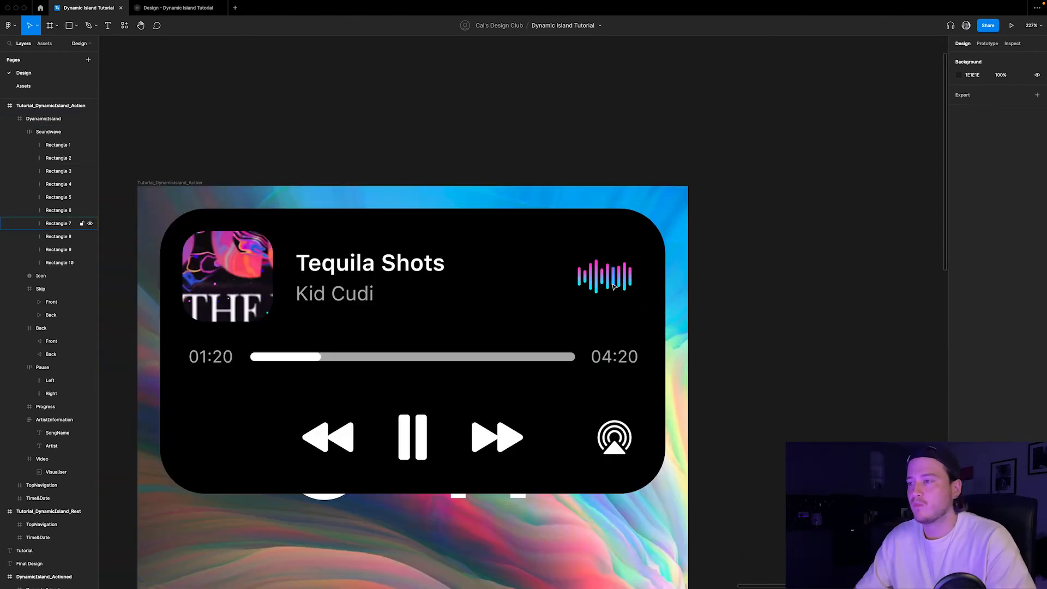
click(627, 278)
drag(603, 279, 771, 280)
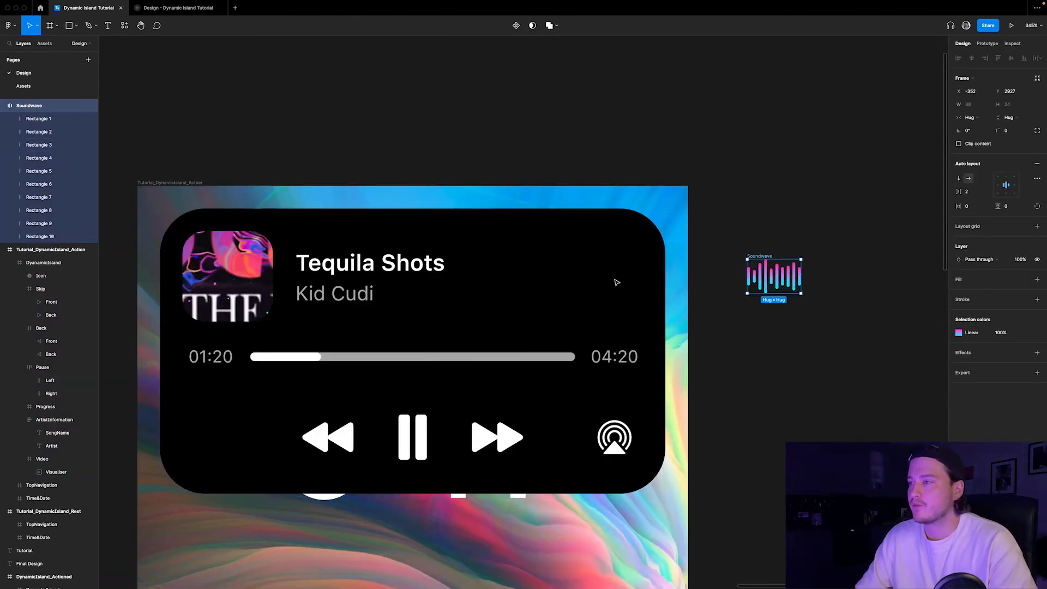
scroll(770, 274, right, 3)
scroll(770, 273, down, 3)
scroll(768, 271, up, 5)
key(super+d)
key(super+d)
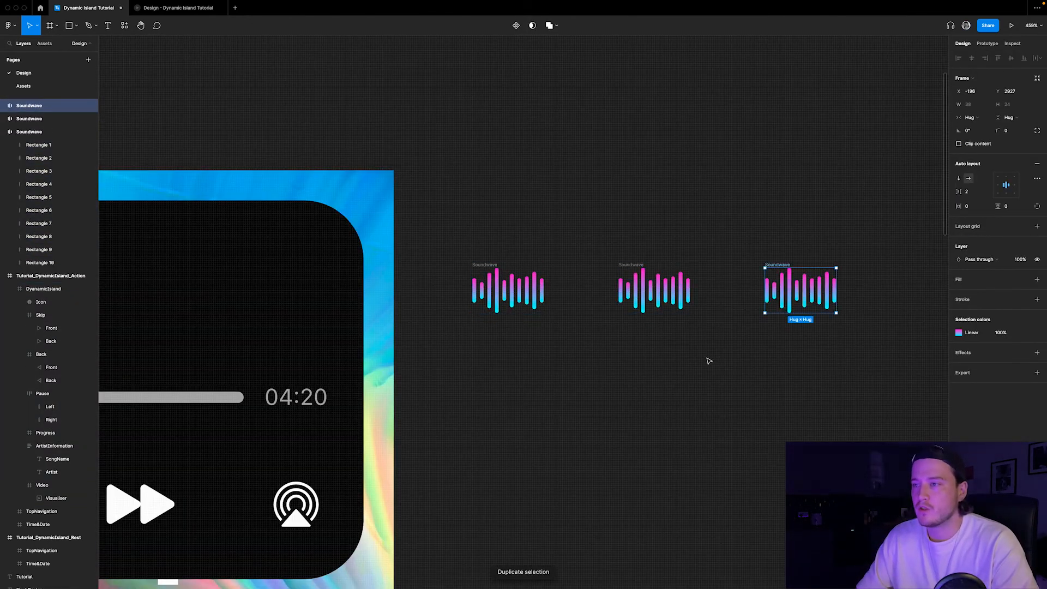
- Lengthen the first two bars of the middle Soundwave copy and shorten its third bar
scroll(688, 299, up, 5)
super+click(569, 267)
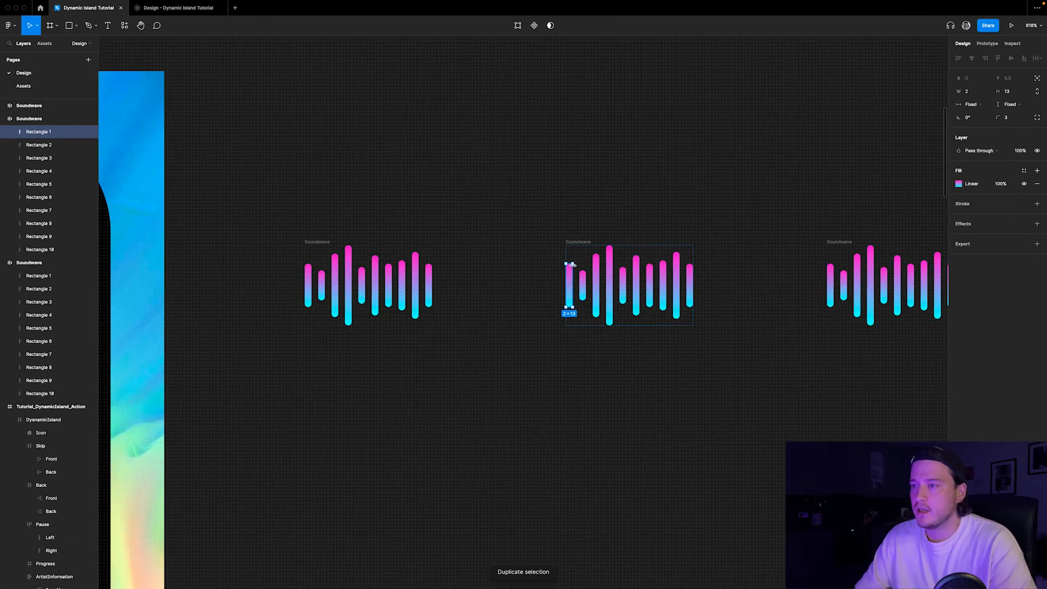
click(582, 273)
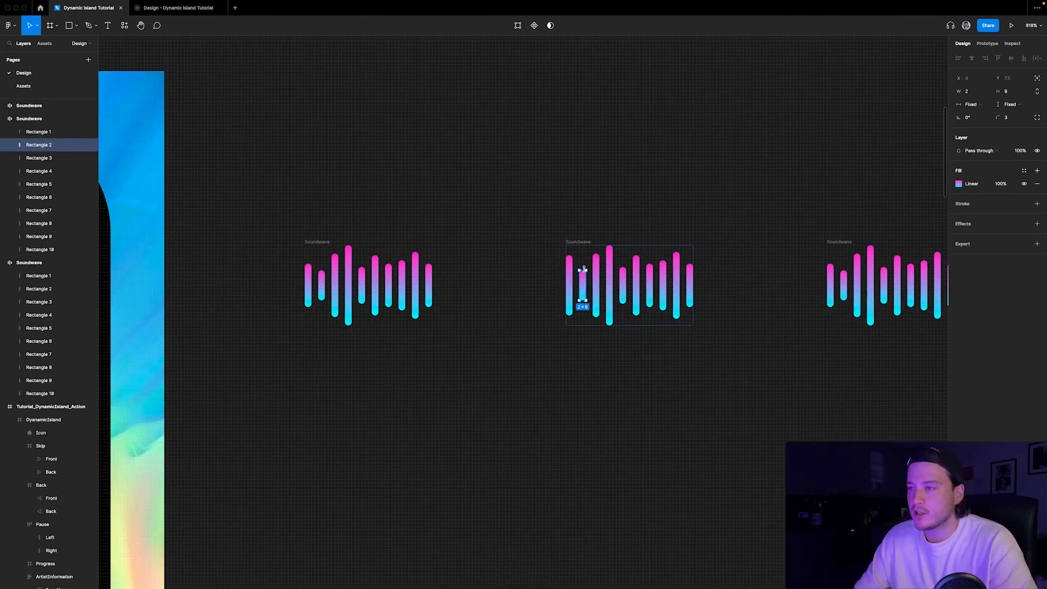
click(598, 269)
drag(597, 254, 597, 295)
- Set the middle copy's sixth bar to a height of 24 and shorten its fourth bar to about 15
click(609, 284)
click(82, 198)
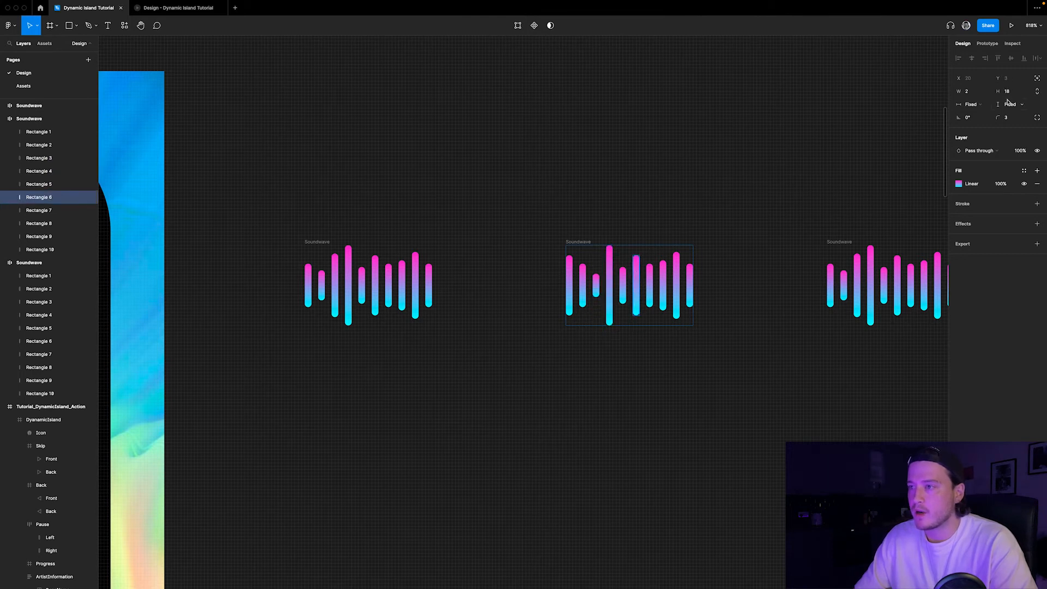
click(1010, 92)
text(24)
key(Return)
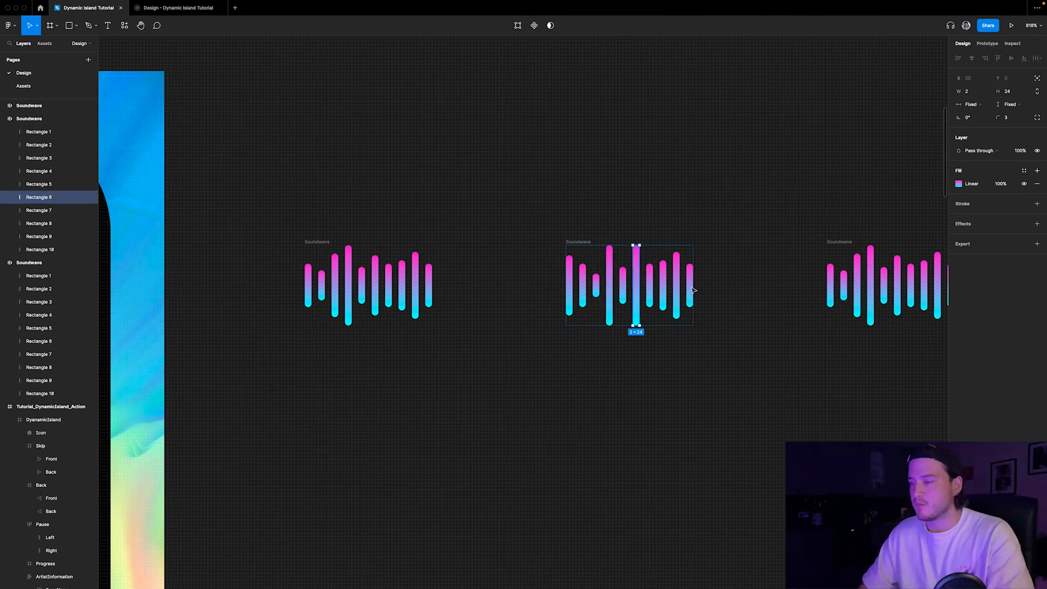
click(609, 278)
drag(609, 246, 624, 280)
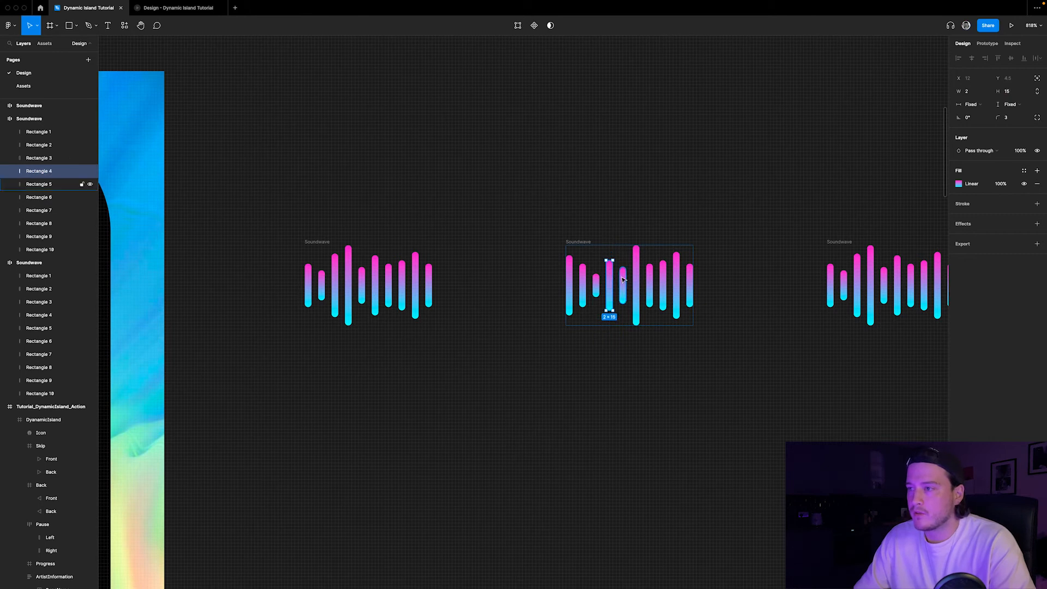
- Vary the heights of the middle copy's remaining bars, stretching the last one to about 19
click(650, 273)
drag(650, 262, 689, 242)
click(663, 272)
click(677, 273)
click(690, 274)
scroll(472, 284, down, 3)
scroll(643, 289, up, 5)
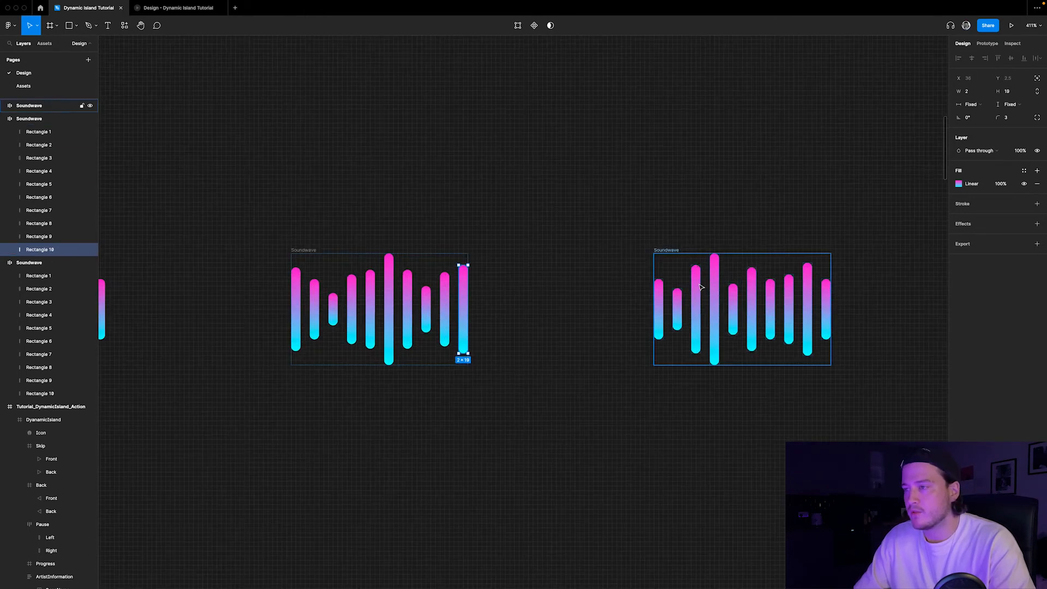
- In the third Soundwave copy, set the first bar's height to 24, lengthen the second and shorten the third to about 8
scroll(780, 353, down, 3)
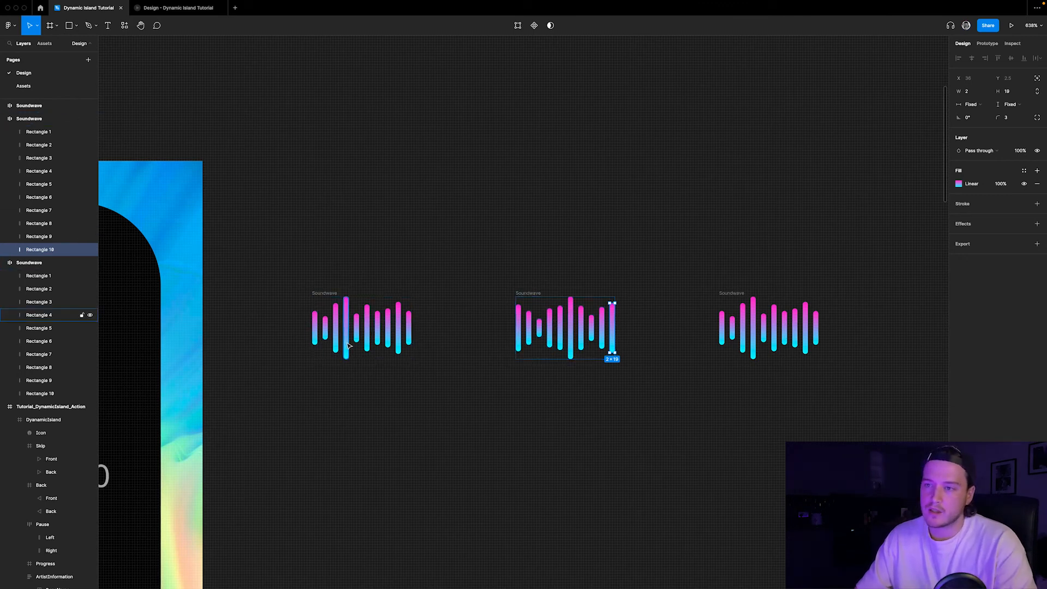
scroll(842, 346, up, 3)
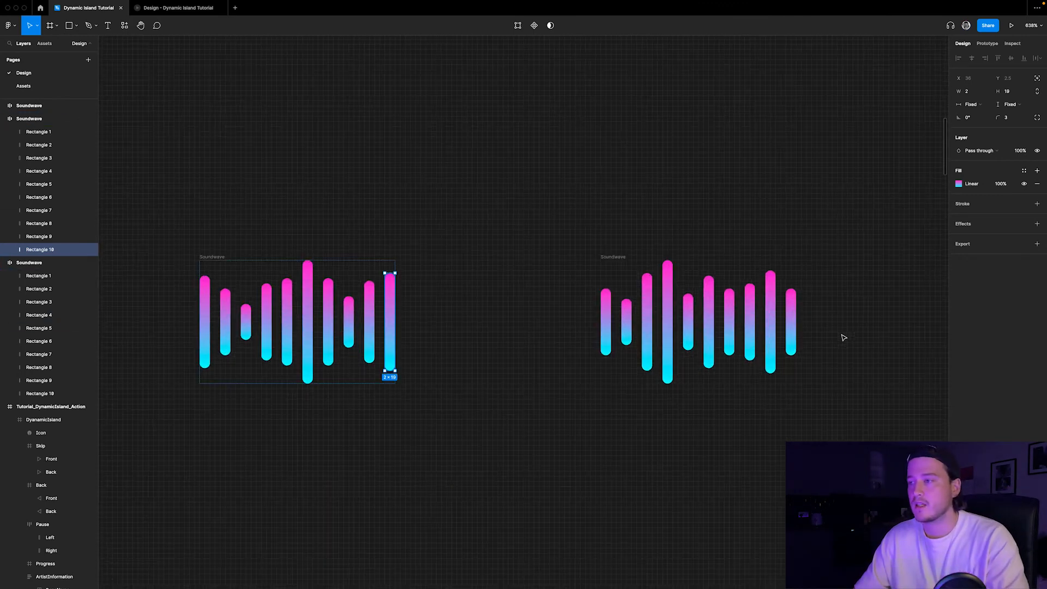
click(620, 264)
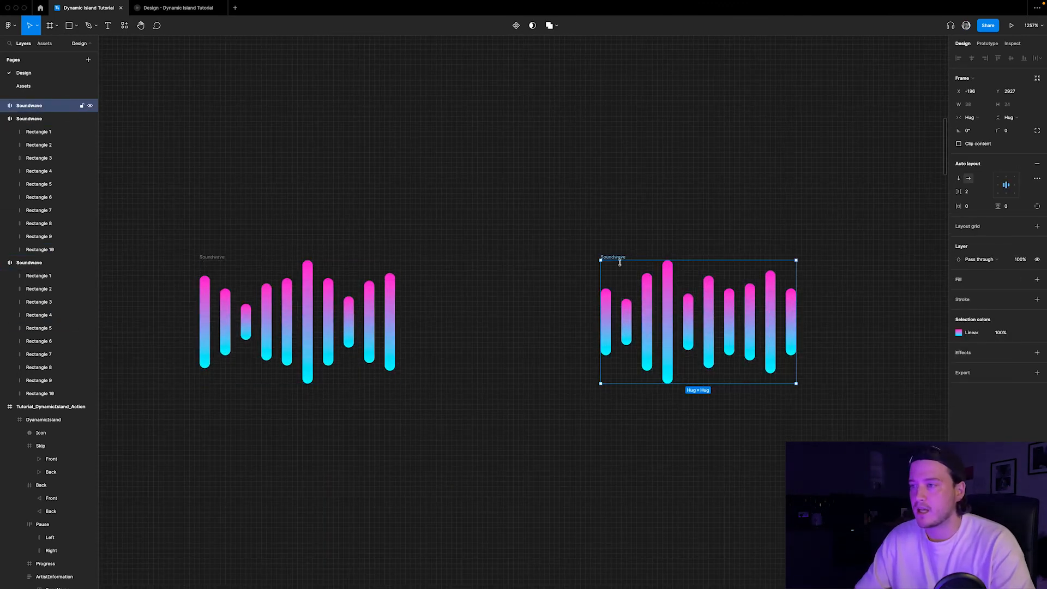
click(610, 308)
click(1013, 92)
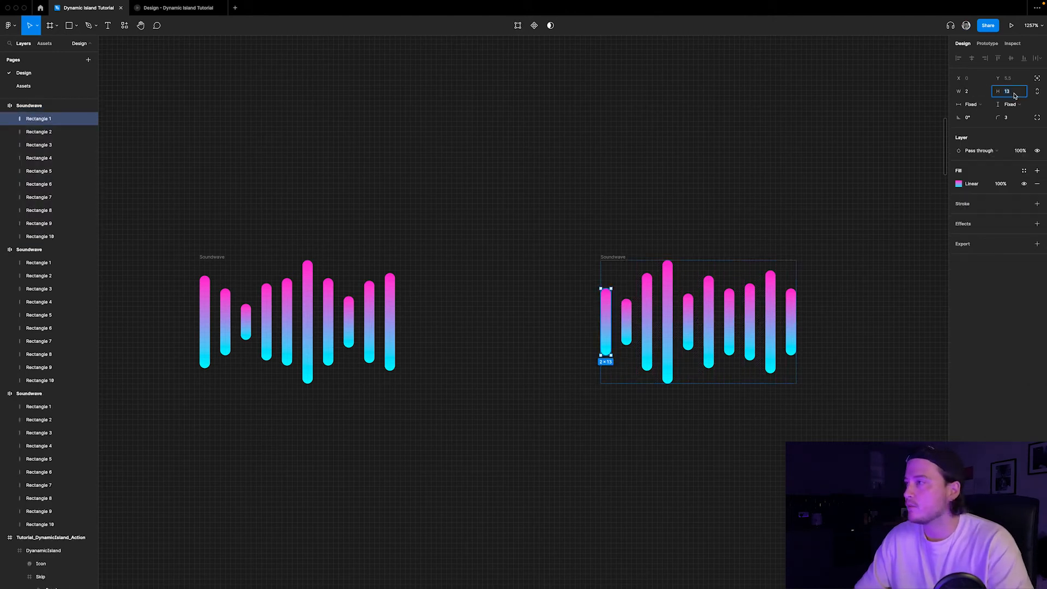
text(24)
key(Return)
click(628, 319)
mouse_move(627, 299)
mouse_down()
mouse_move(626, 287)
mouse_move(645, 285)
mouse_move(646, 302)
mouse_up()
click(646, 276)
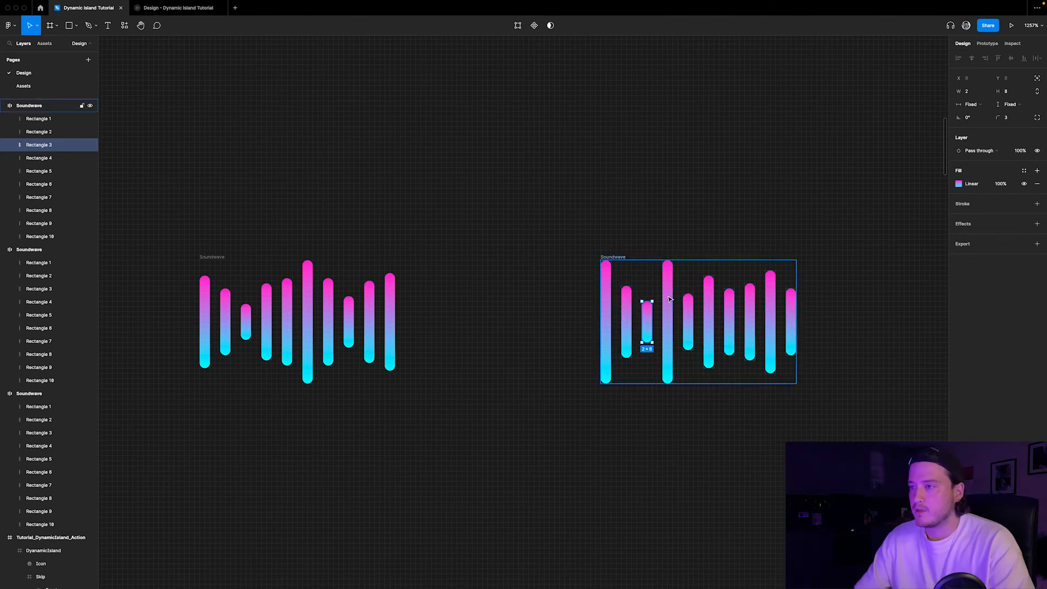
- Vary the heights of the third copy's fourth to tenth bars so the waveform differs from the other two
click(668, 299)
drag(667, 262, 708, 301)
click(689, 318)
click(708, 286)
click(734, 298)
drag(729, 267, 793, 265)
click(752, 295)
click(772, 291)
click(792, 306)
click(870, 327)
- Turn each of the three Soundwave frames into its own component
scroll(875, 358, down, 5)
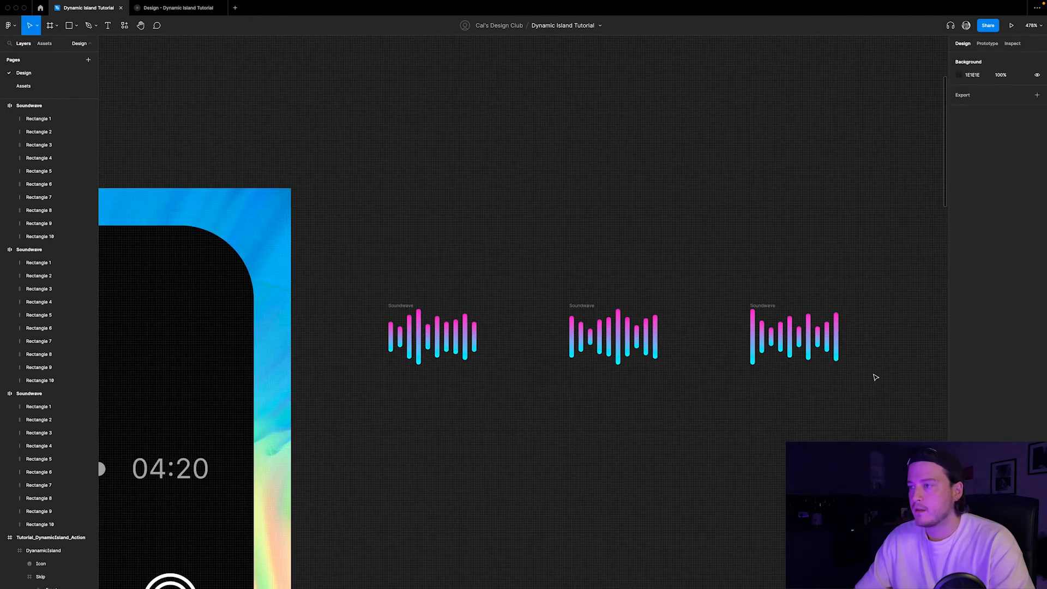
click(417, 335)
right_click(404, 308)
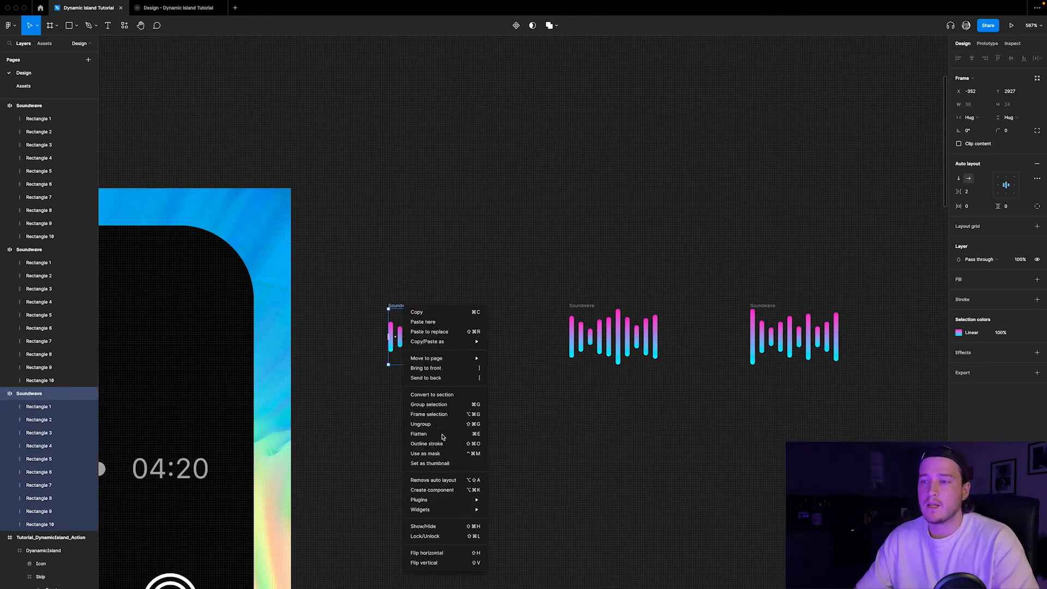
click(449, 490)
click(576, 335)
right_click(584, 306)
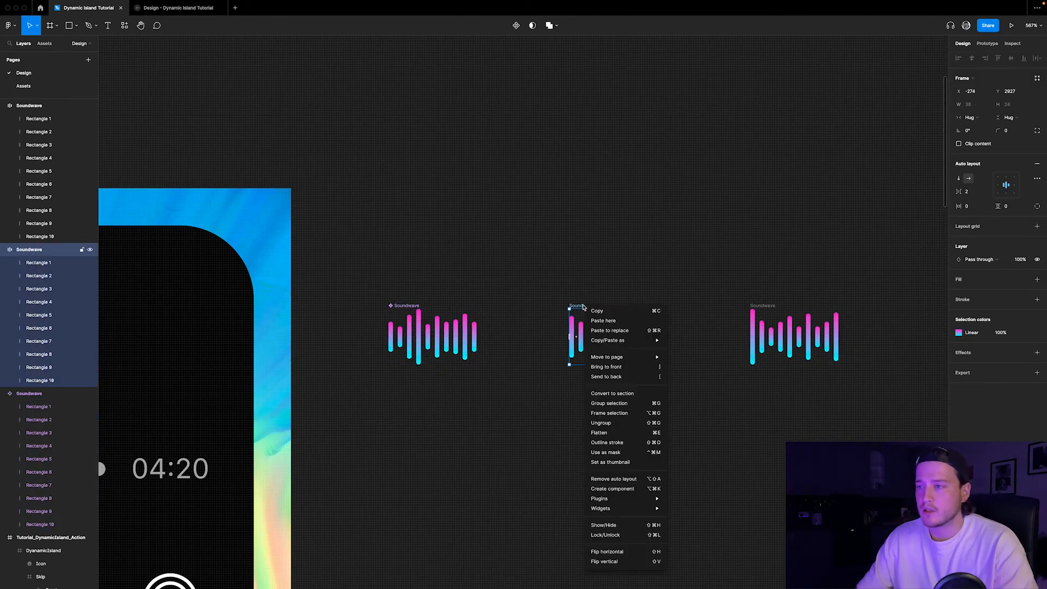
click(612, 489)
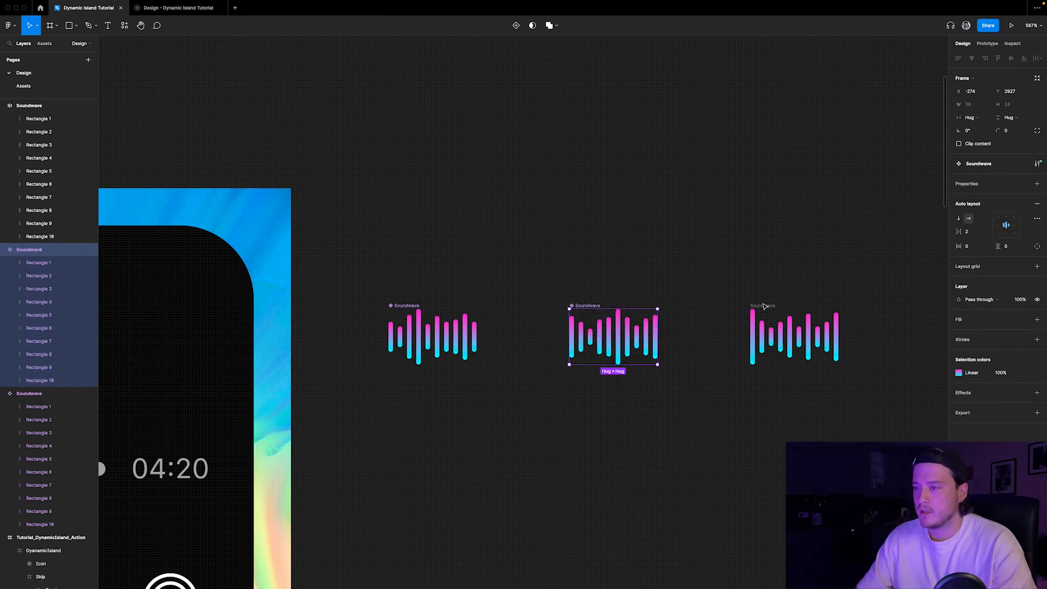
right_click(763, 307)
click(785, 487)
click(487, 251)
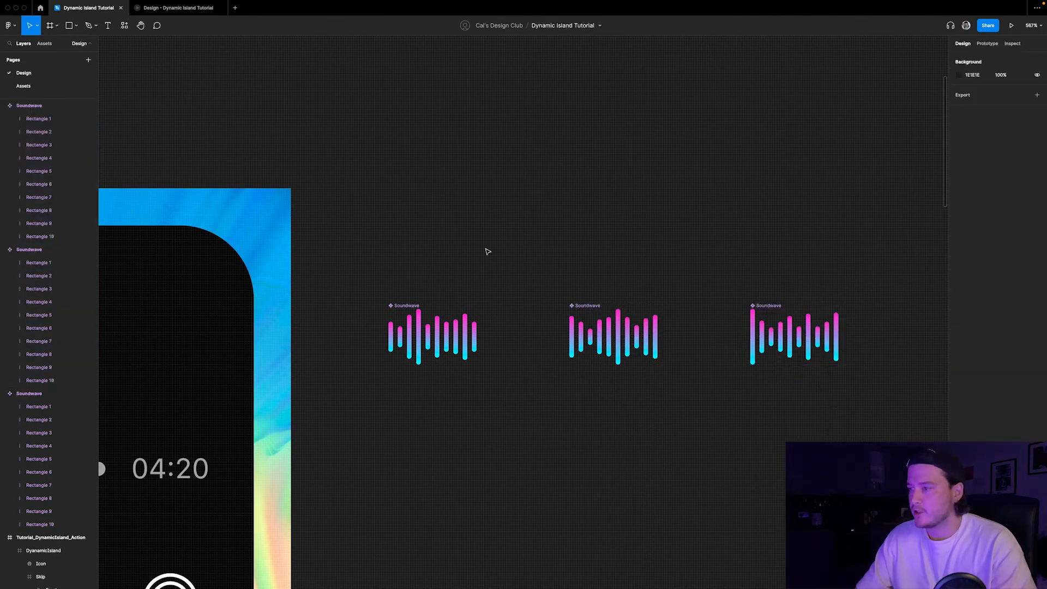
- Combine the three Soundwave components as variants and move the set up and further away from the phone screen
drag(360, 273, 907, 398)
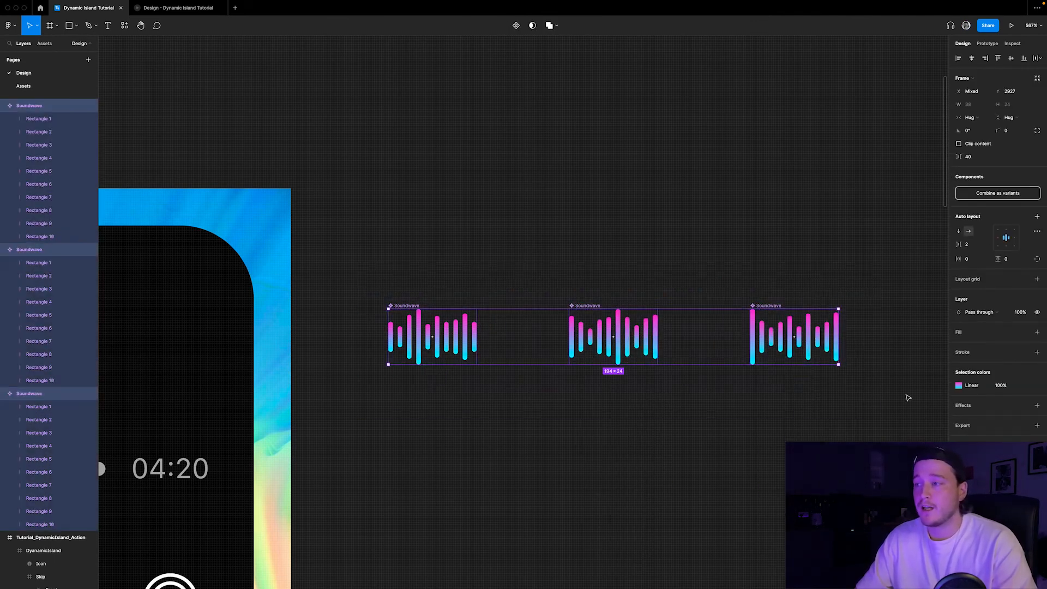
click(998, 196)
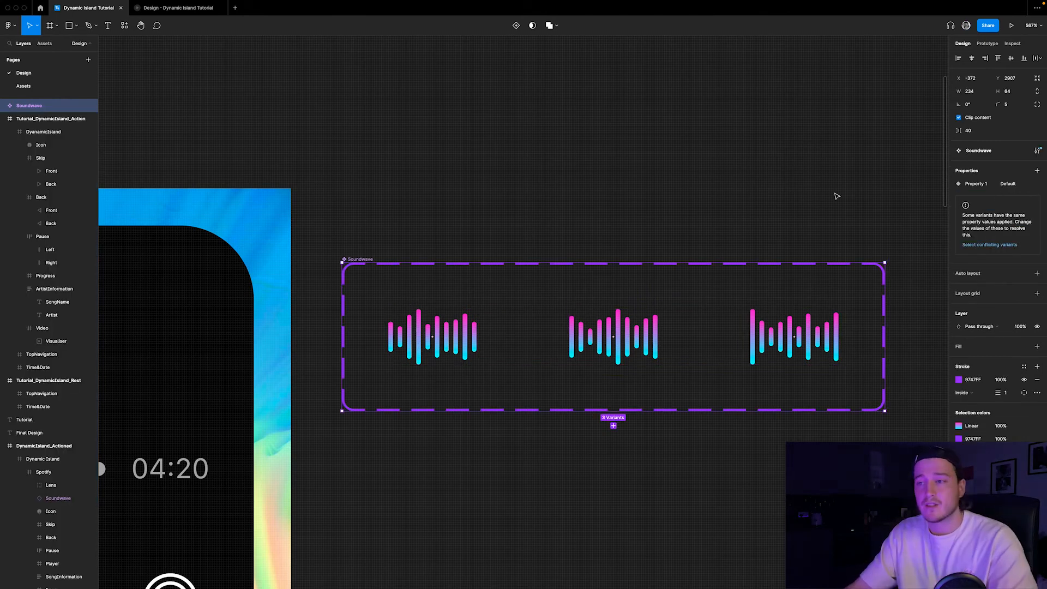
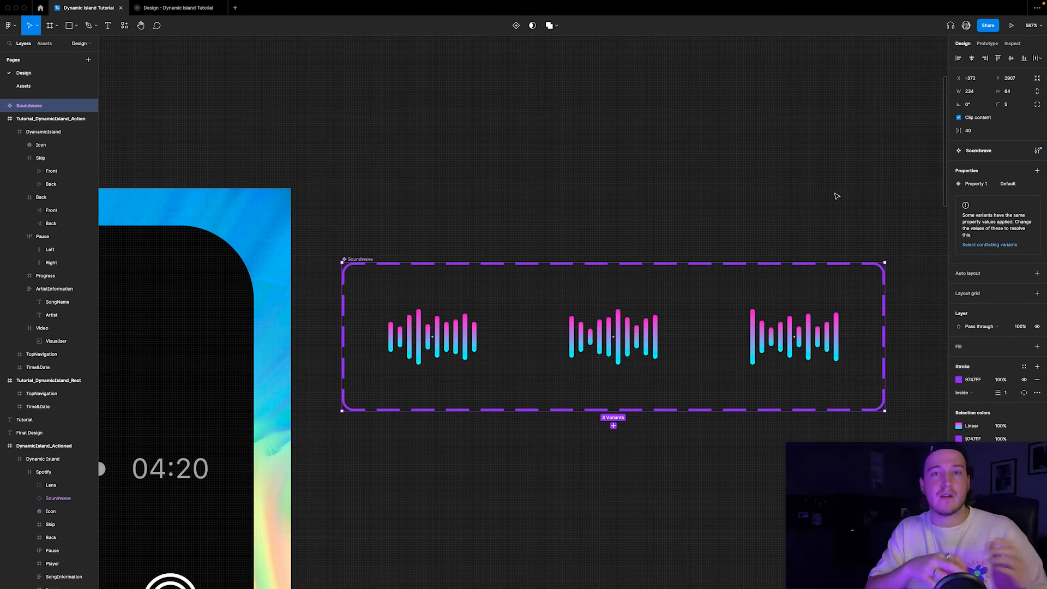
drag(364, 259, 434, 185)
scroll(429, 320, down, 5)
scroll(518, 303, up, 5)
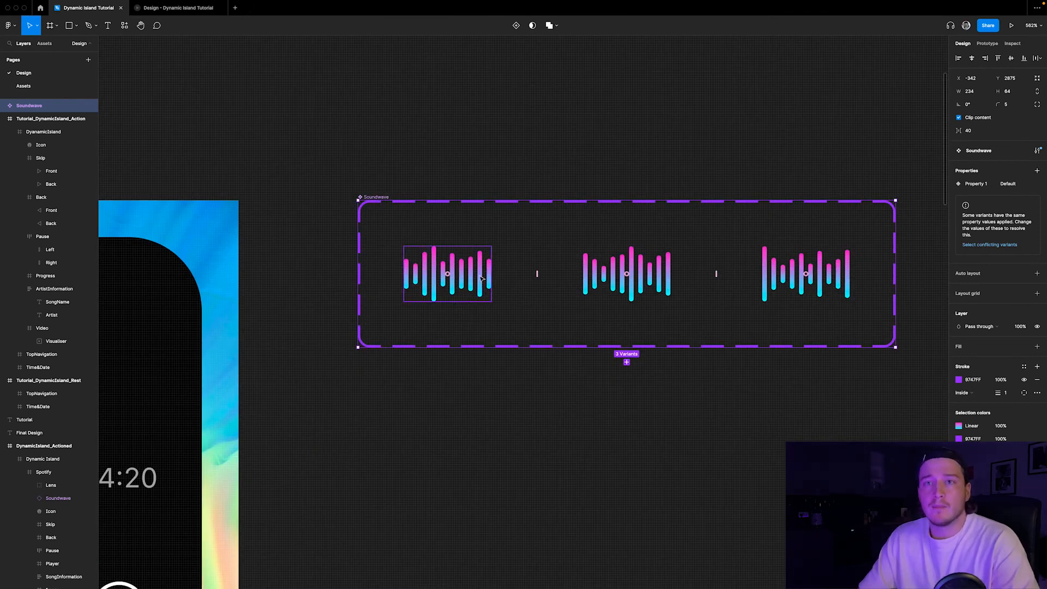
- Change the first soundwave variant's Property 1 value to Start
click(447, 273)
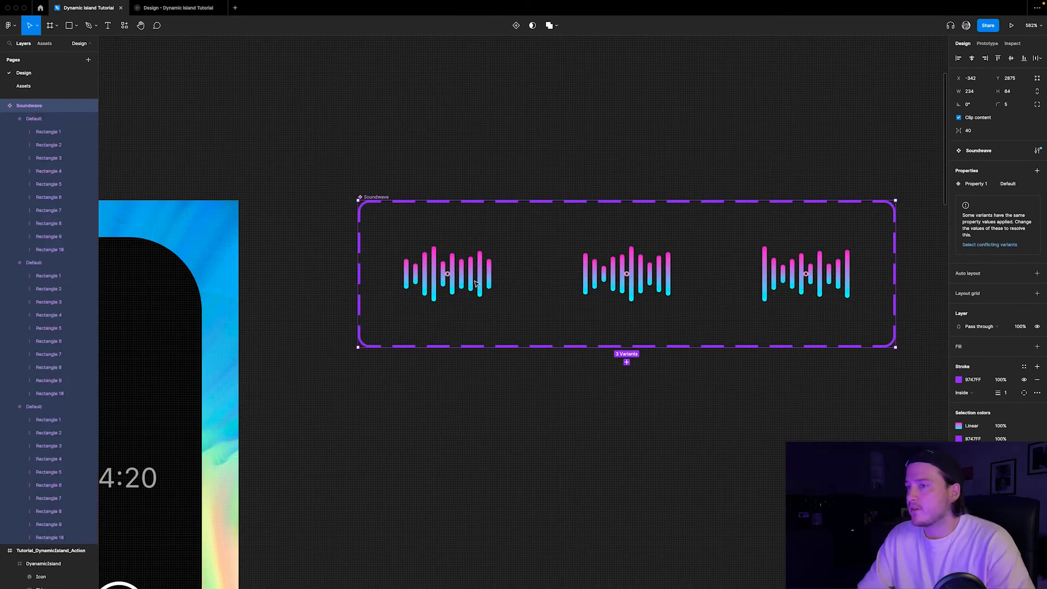
double_click(56, 408)
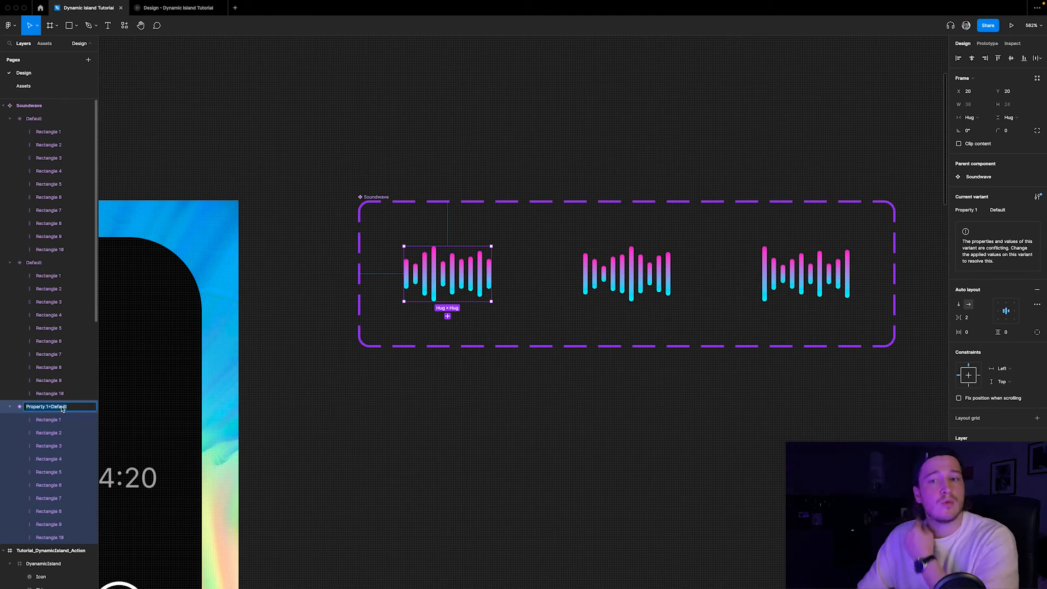
click(73, 409)
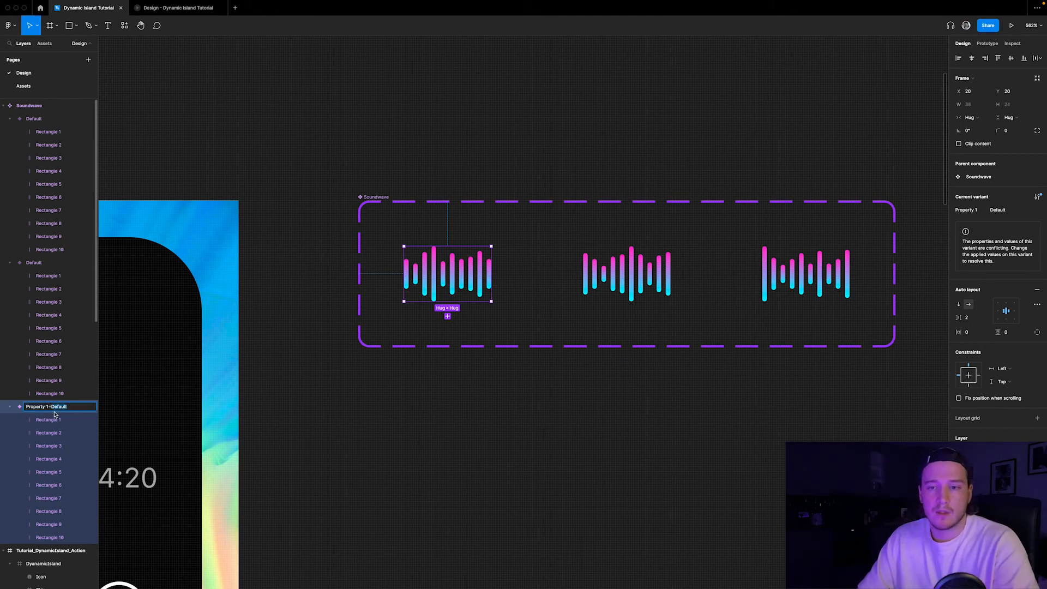
text(Start)
key(Return)
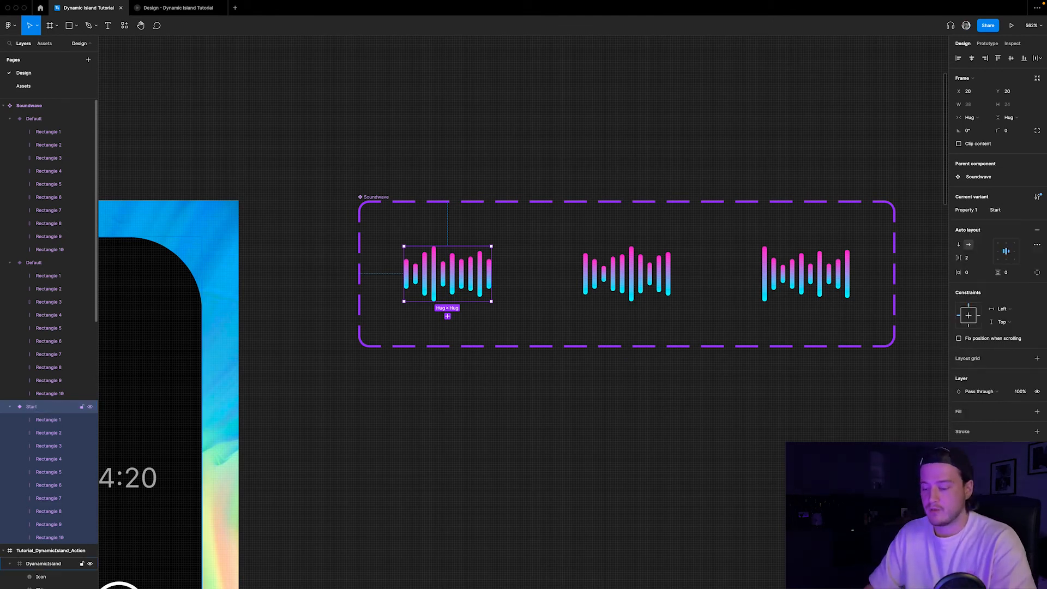
- Change the second soundwave variant's Property 1 value to Middle
click(627, 273)
double_click(48, 263)
click(53, 266)
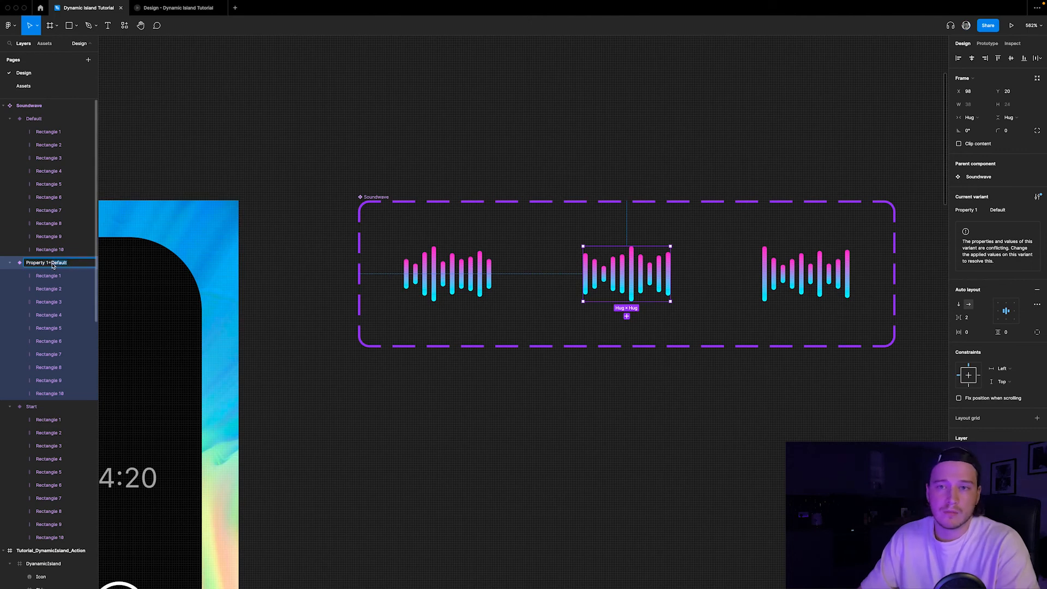
text(Middle)
key(Return)
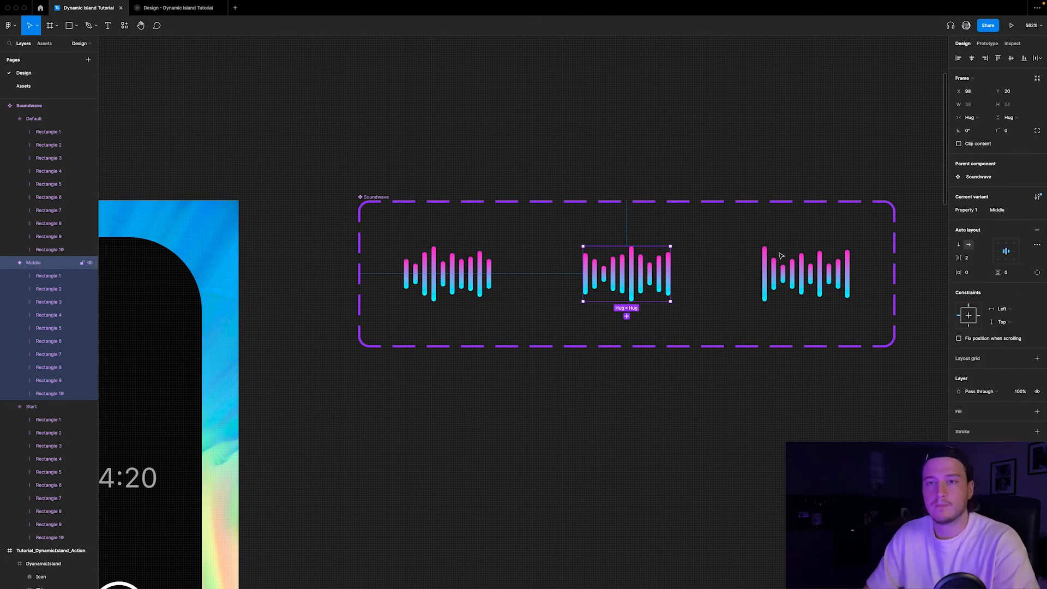
- Change the third soundwave variant's Property 1 value to End, without any stray character
click(797, 269)
double_click(54, 119)
click(54, 120)
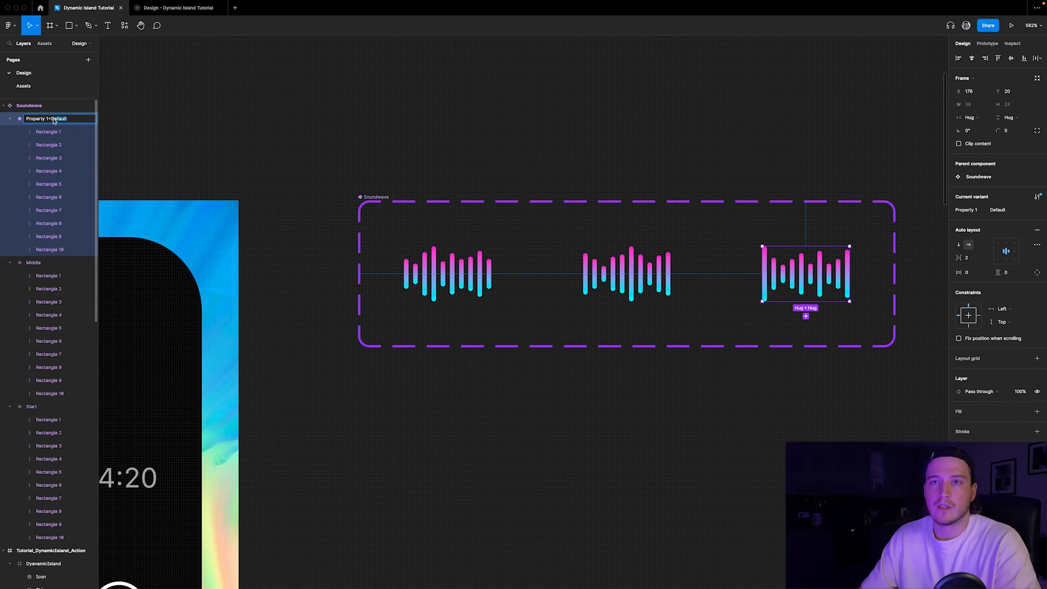
key(BackSpace)
key(BackSpace)
key(BackSpace)
key(BackSpace)
key(BackSpace)
key(BackSpace)
key(BackSpace)
text(End)
key(Return)
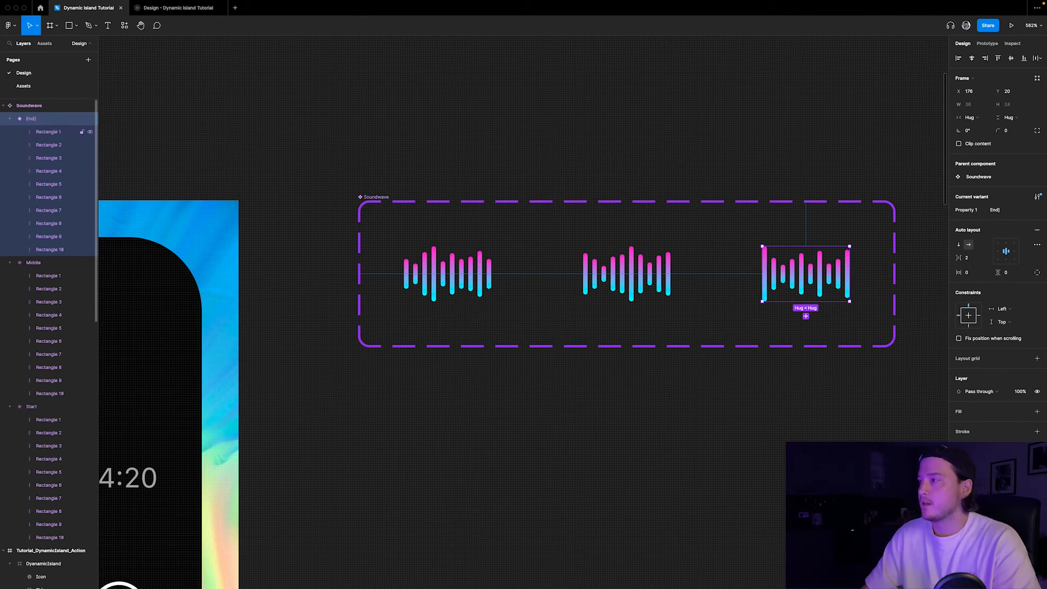
double_click(61, 119)
click(66, 121)
key(Return)
- Add a prototype connection from the Start variant to the Middle variant
click(447, 273)
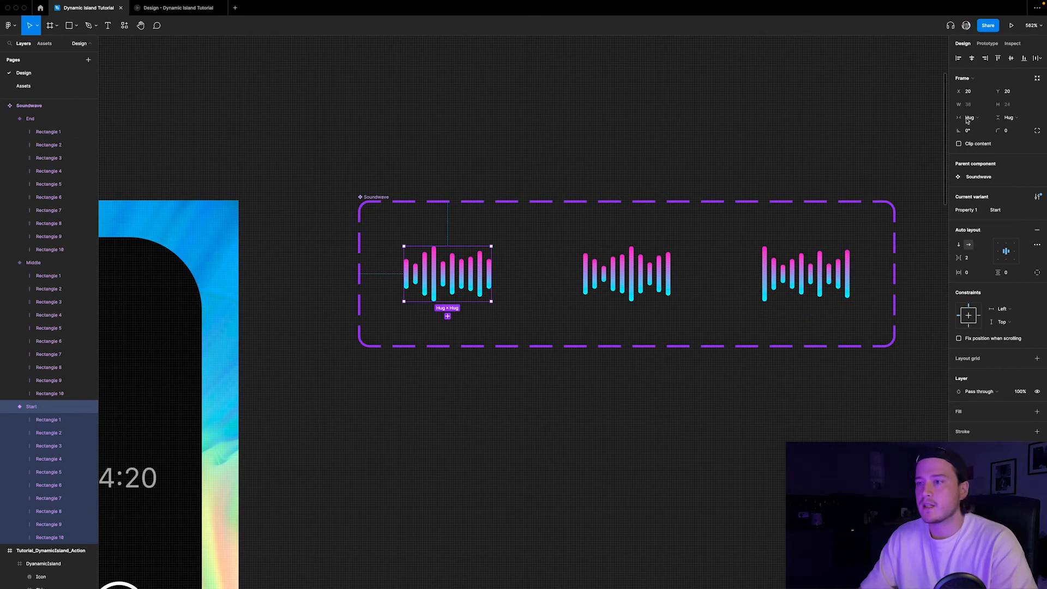
click(989, 45)
drag(492, 277, 598, 277)
- Make the Start-to-Middle interaction trigger after a 1 ms delay and use Ease in for its Smart animate transition
click(876, 95)
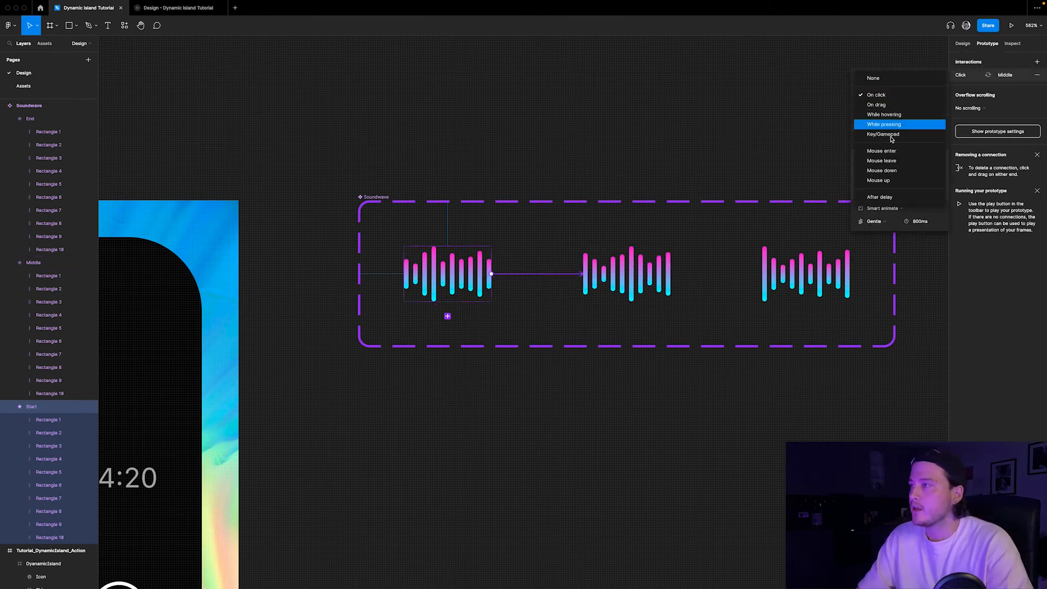
click(892, 200)
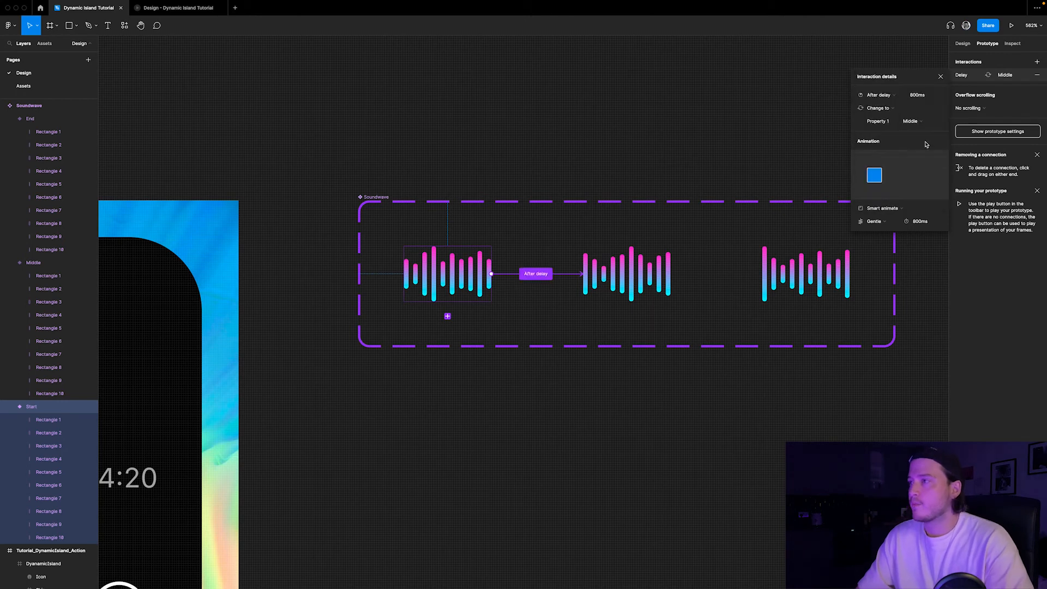
click(916, 96)
text(1)
key(Return)
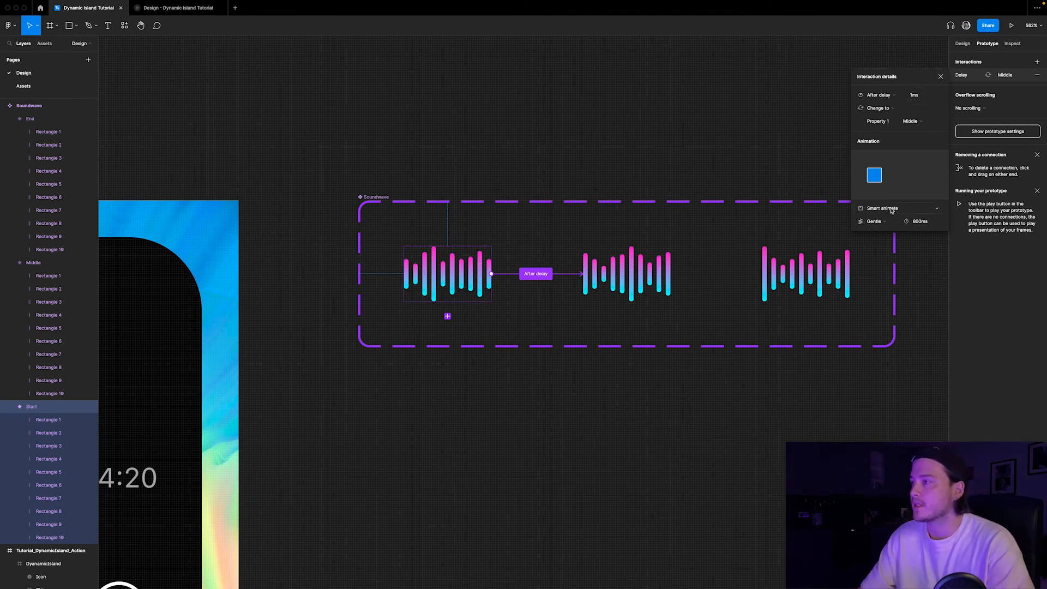
click(873, 221)
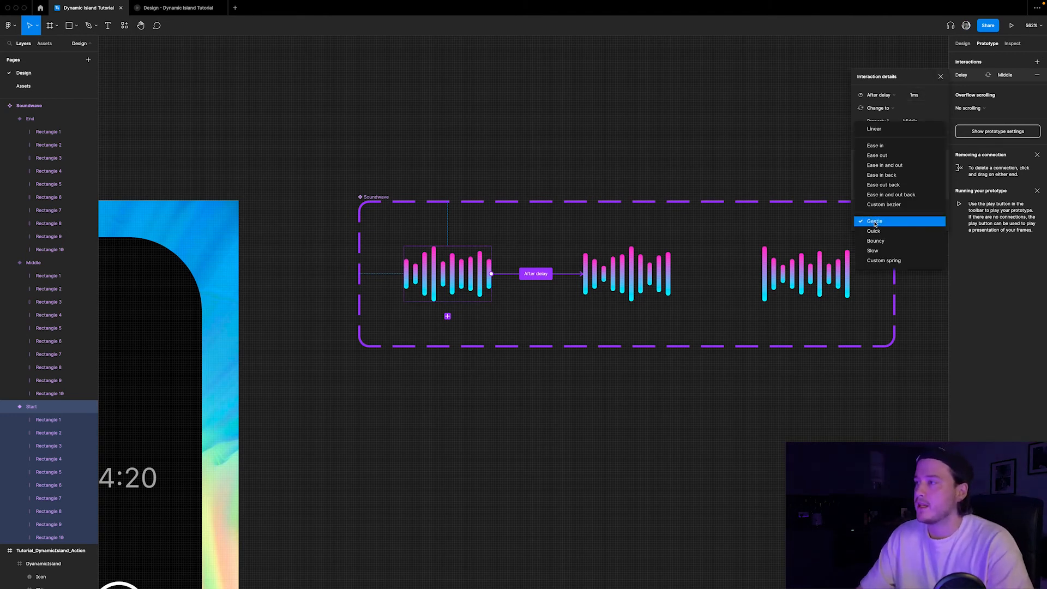
click(887, 147)
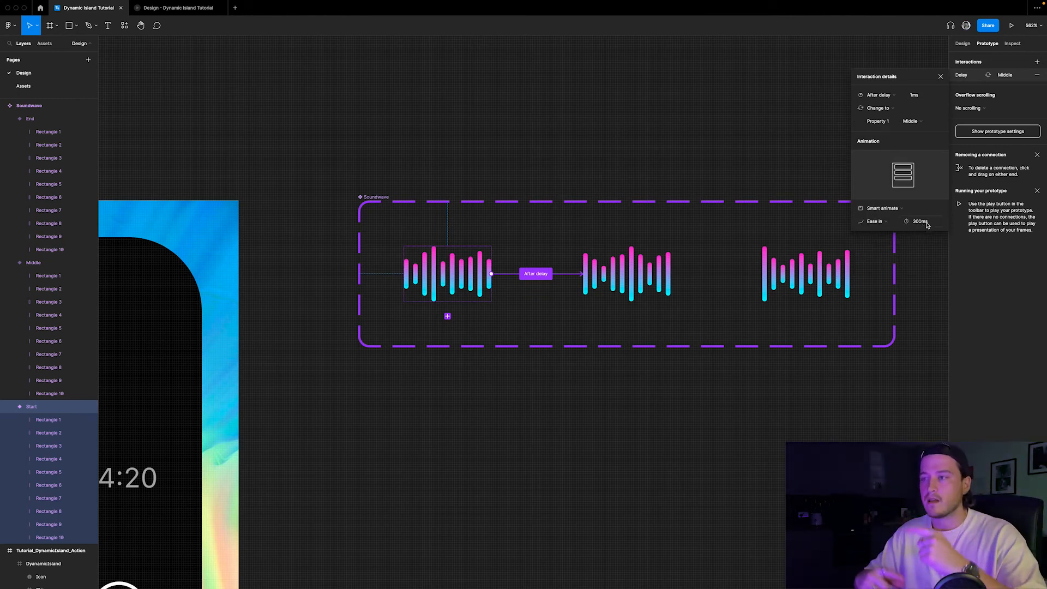
- Add prototype connections from the Middle variant to the End variant and from End back to Start
click(627, 272)
drag(670, 274, 799, 272)
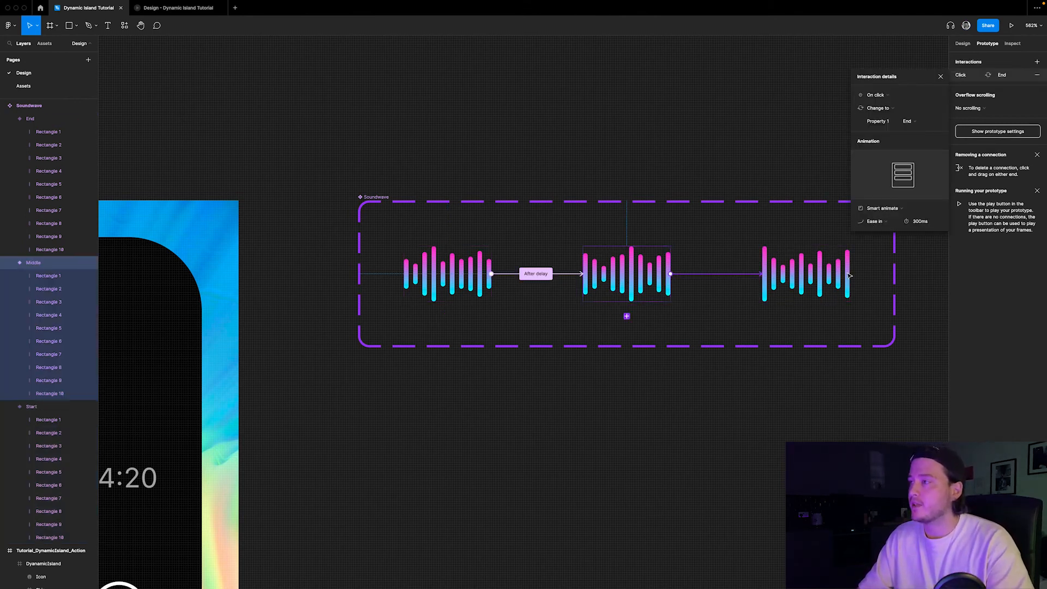
click(849, 292)
drag(850, 275, 452, 284)
- Make both the End-to-Start and Middle-to-End interactions trigger after a 1 ms delay
click(898, 96)
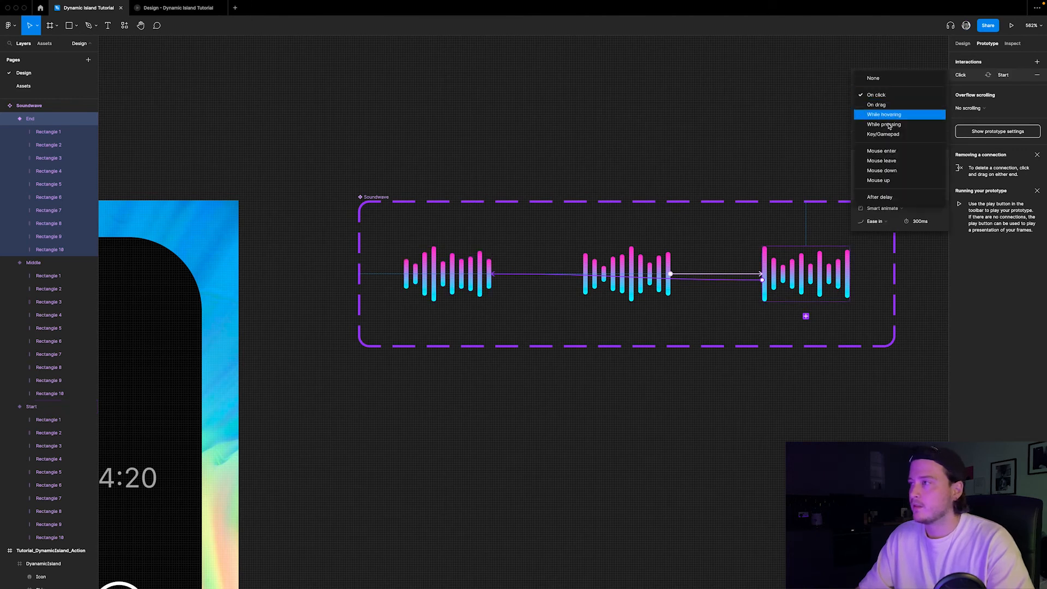
click(880, 196)
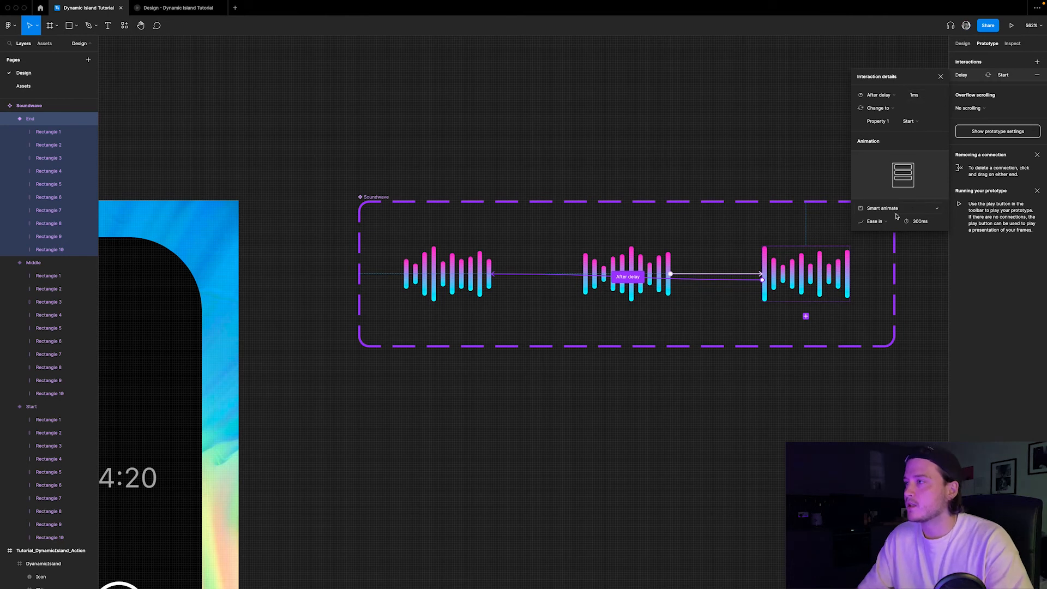
click(701, 274)
click(886, 95)
click(893, 197)
text(1)
key(Return)
click(940, 76)
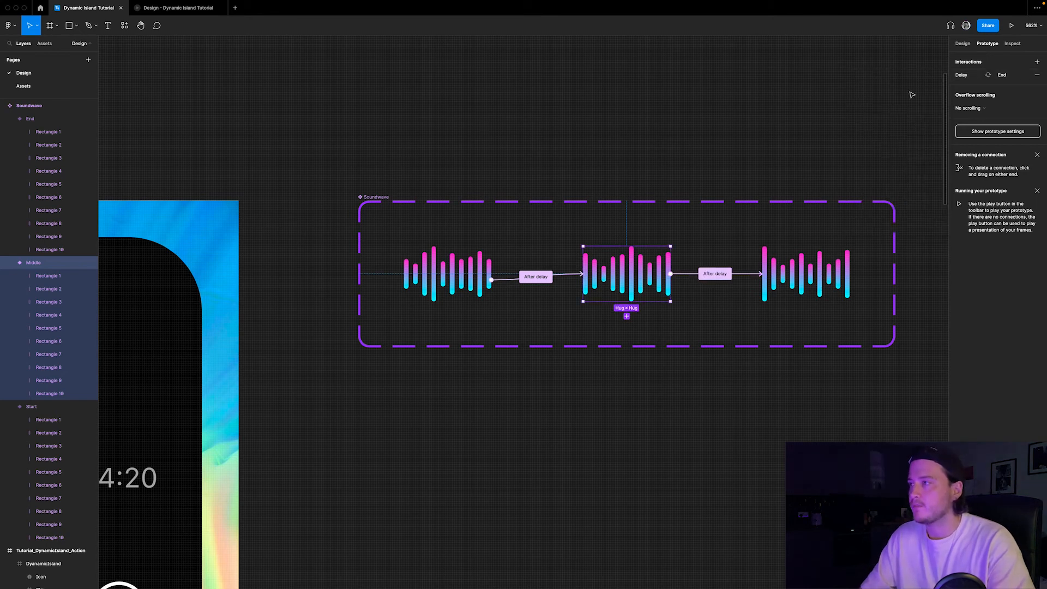
- Paste a Soundwave instance into the expanded Dynamic Island player and place it opposite the song title, vertically centred on the song information
scroll(773, 124, down, 5)
click(615, 202)
click(824, 285)
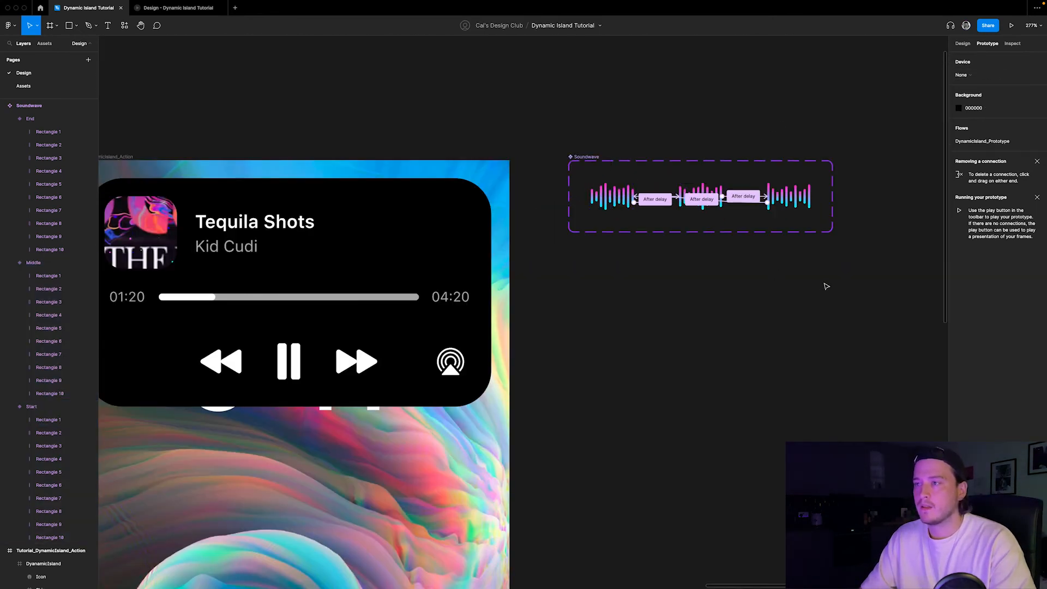
scroll(820, 281, down, 3)
scroll(523, 262, up, 5)
key(super+v)
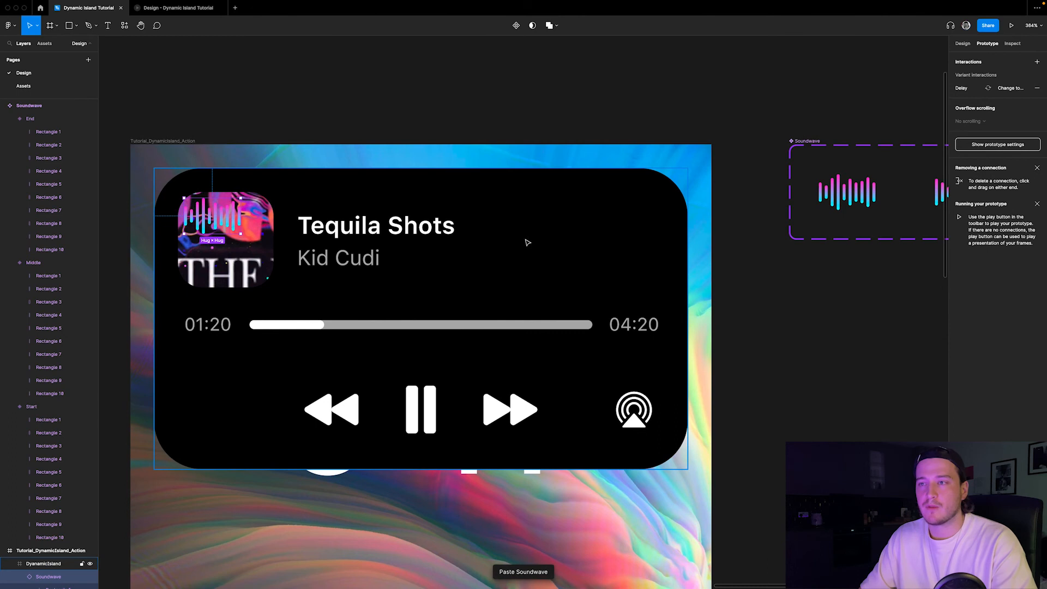
drag(512, 225, 582, 240)
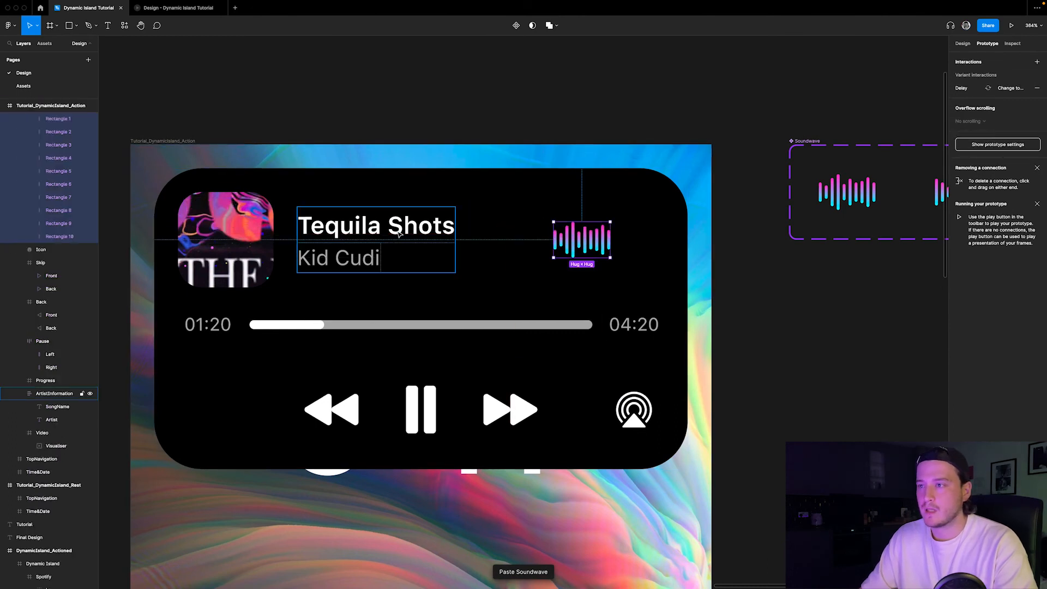
shift+click(409, 231)
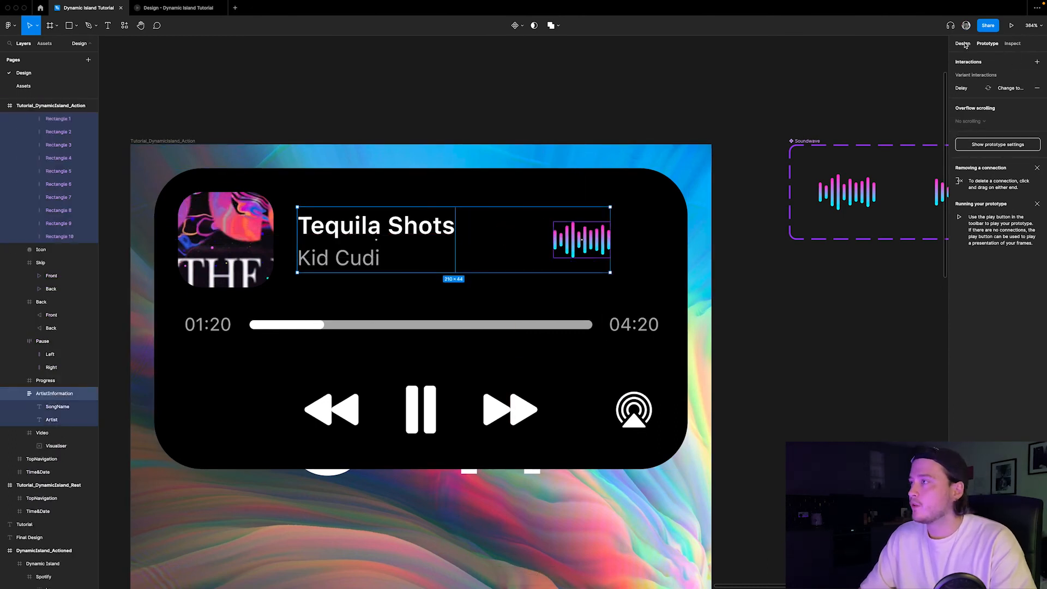
click(963, 44)
scroll(488, 180, down, 4)
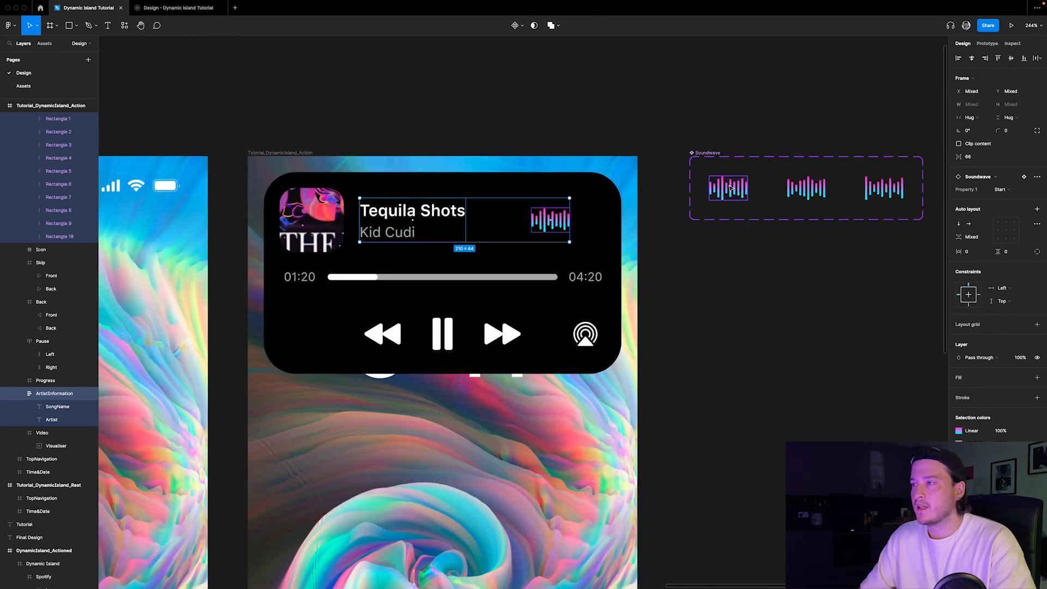
scroll(631, 208, up, 4)
click(702, 231)
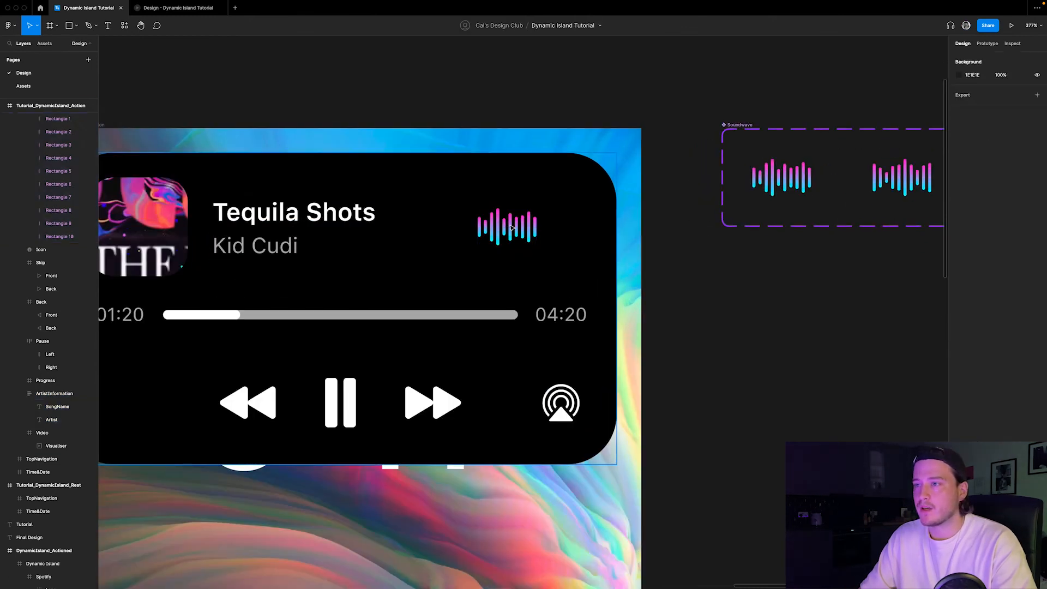
- Nudge the Soundwave instance horizontally toward the player's right edge to X 296
double_click(511, 228)
key(alt)
key(Right)
key(Right)
key(Right)
key(Right)
key(Right)
key(Right)
key(Right)
key(Right)
key(Right)
key(Right)
key(Right)
key(Right)
key(Right)
key(Right)
key(Right)
key(Right)
key(Right)
key(Right)
key(Right)
key(Right)
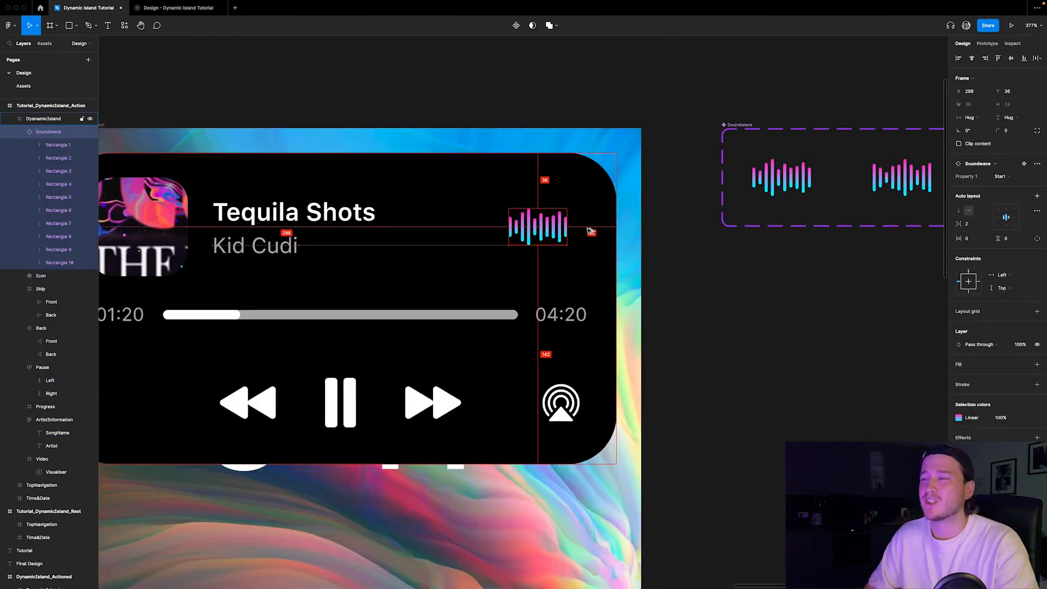
key(Left)
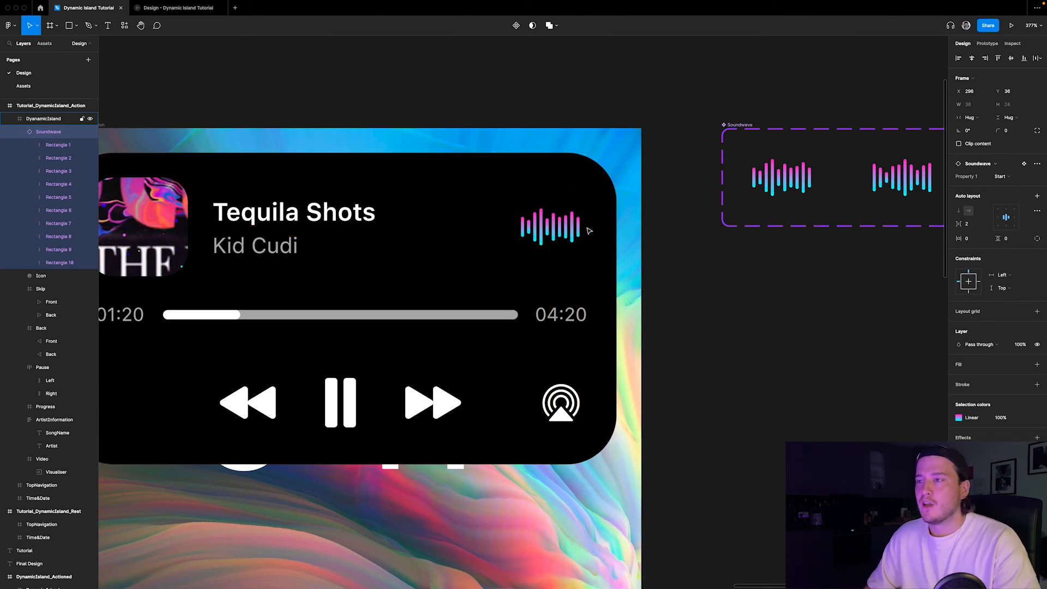
click(787, 268)
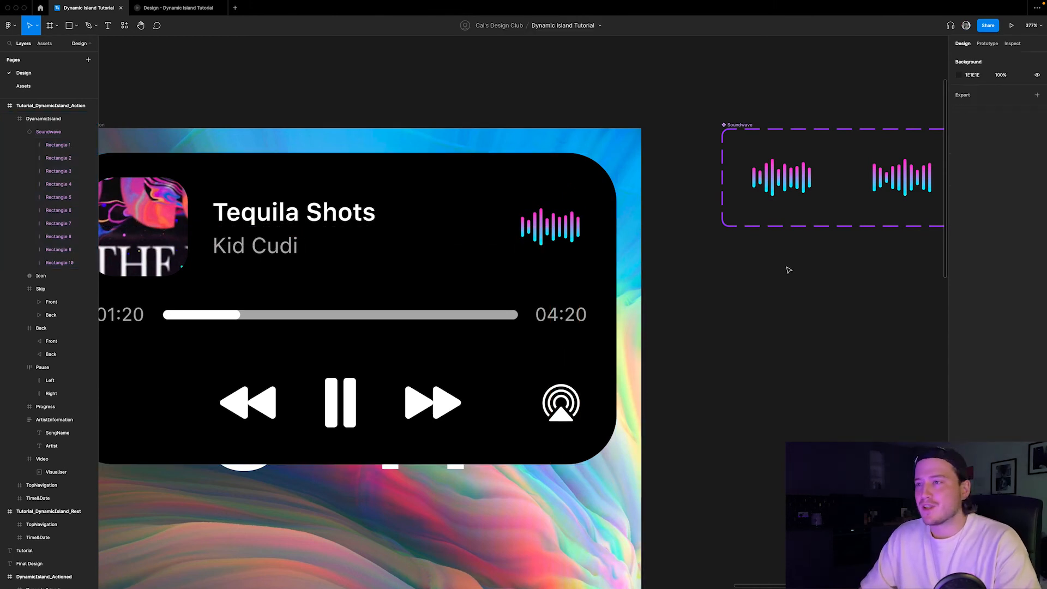
- Preview the prototype from the Tutorial_DynamicIsland_Action frame to check the soundwave animation
scroll(789, 268, down, 2)
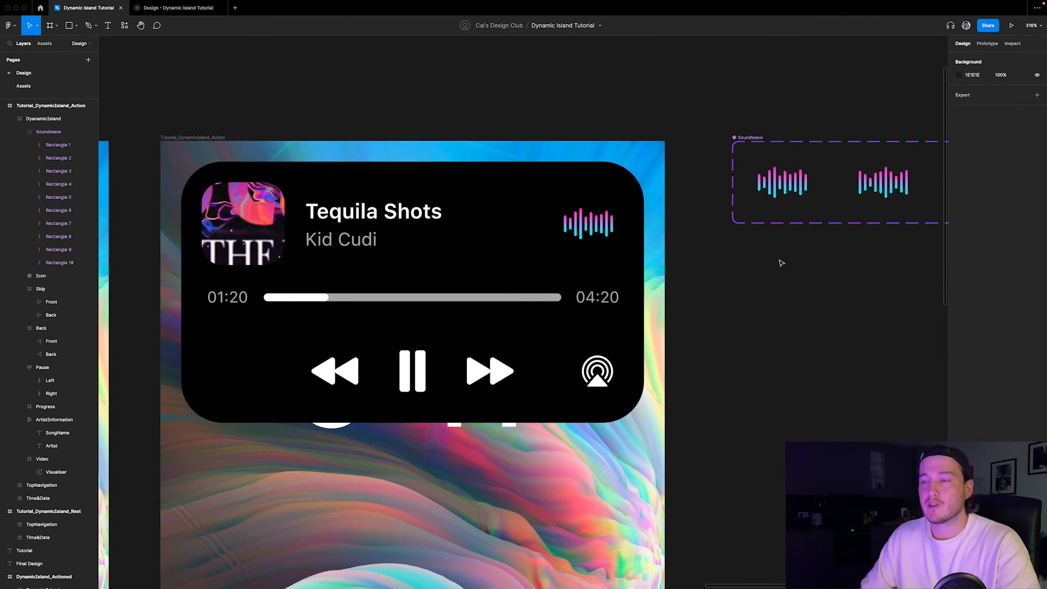
scroll(780, 262, down, 3)
scroll(436, 163, up, 1)
click(396, 183)
click(397, 182)
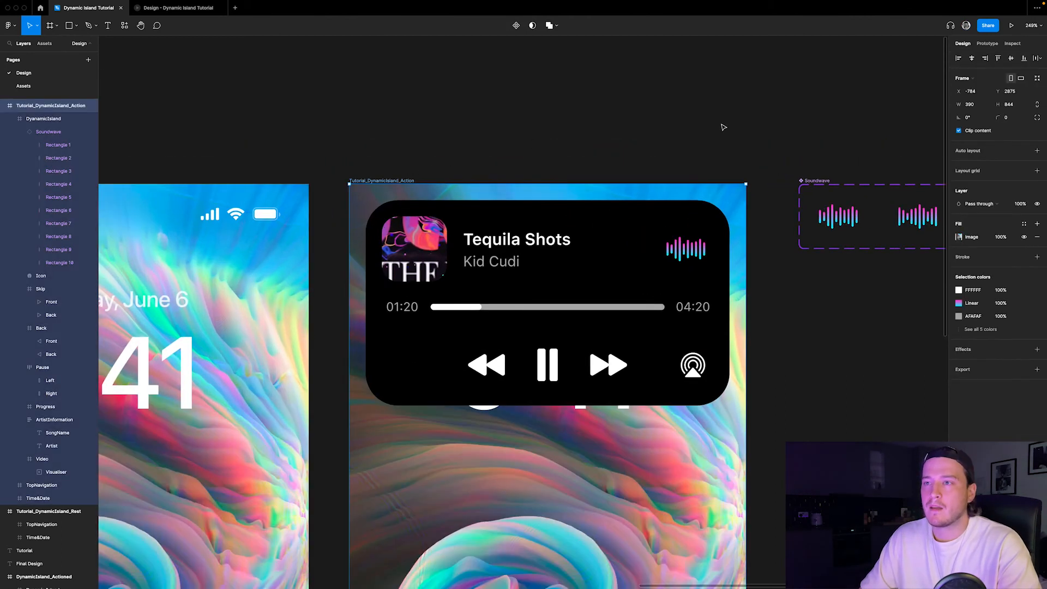
click(1012, 27)
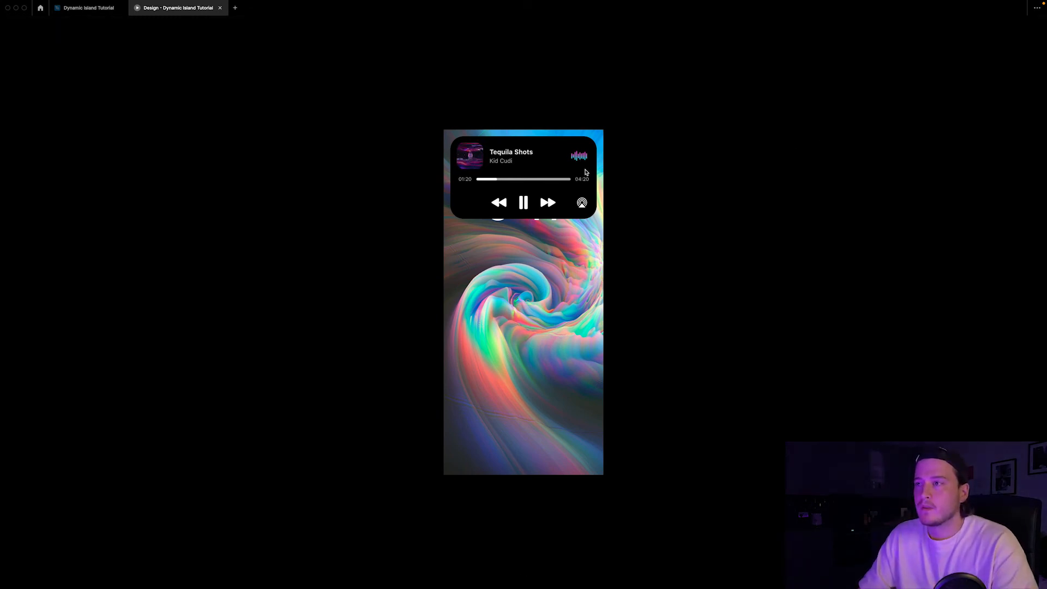
- Return to the design file and check the delay interactions of the Start, Middle and End variants and of the placed Soundwave instance
click(87, 8)
scroll(496, 252, down, 4)
scroll(693, 233, up, 4)
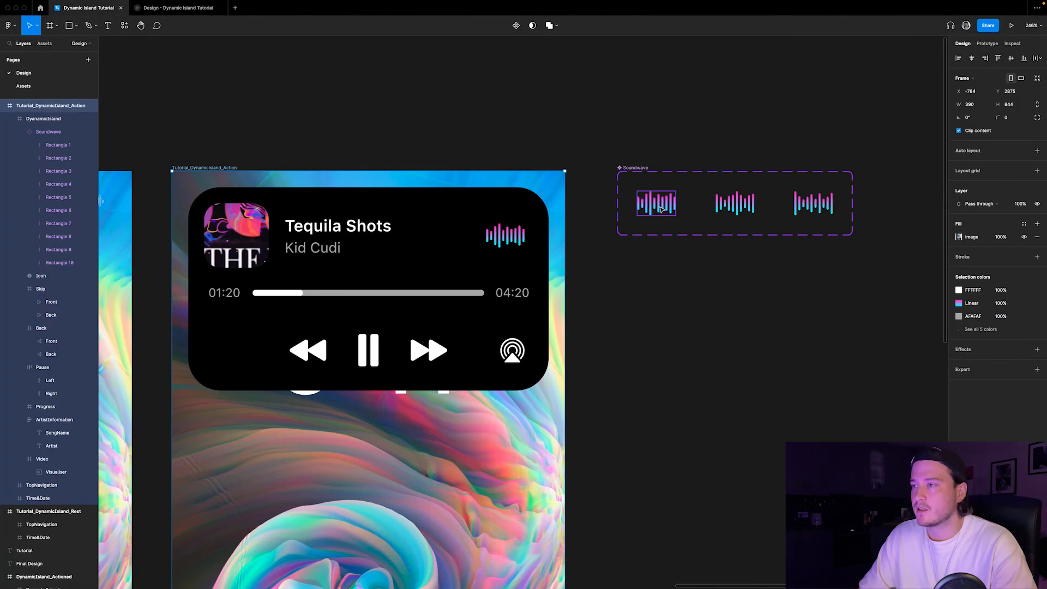
click(666, 208)
click(986, 44)
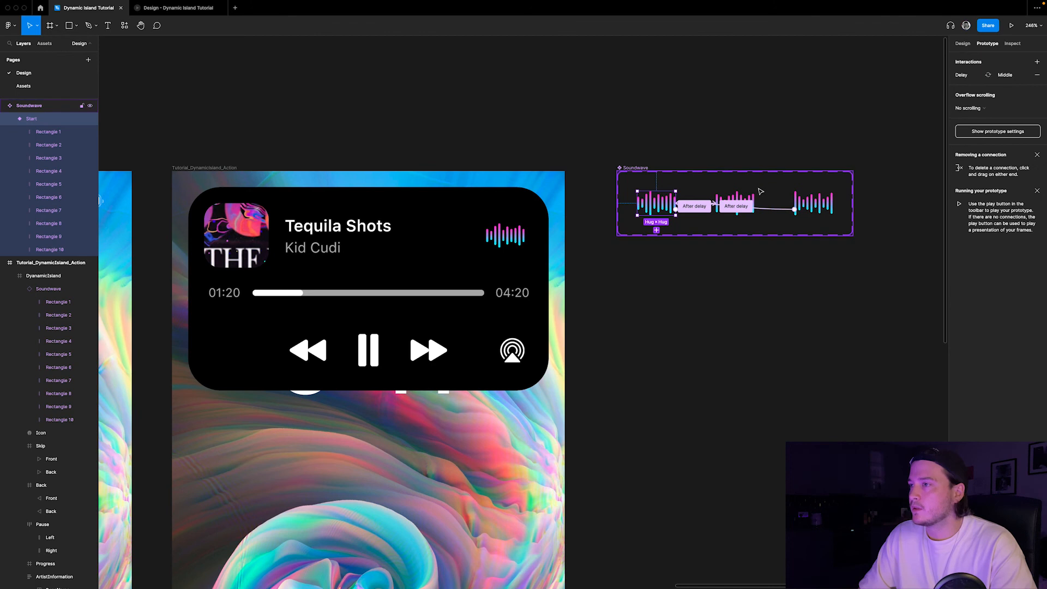
scroll(761, 191, up, 5)
click(573, 237)
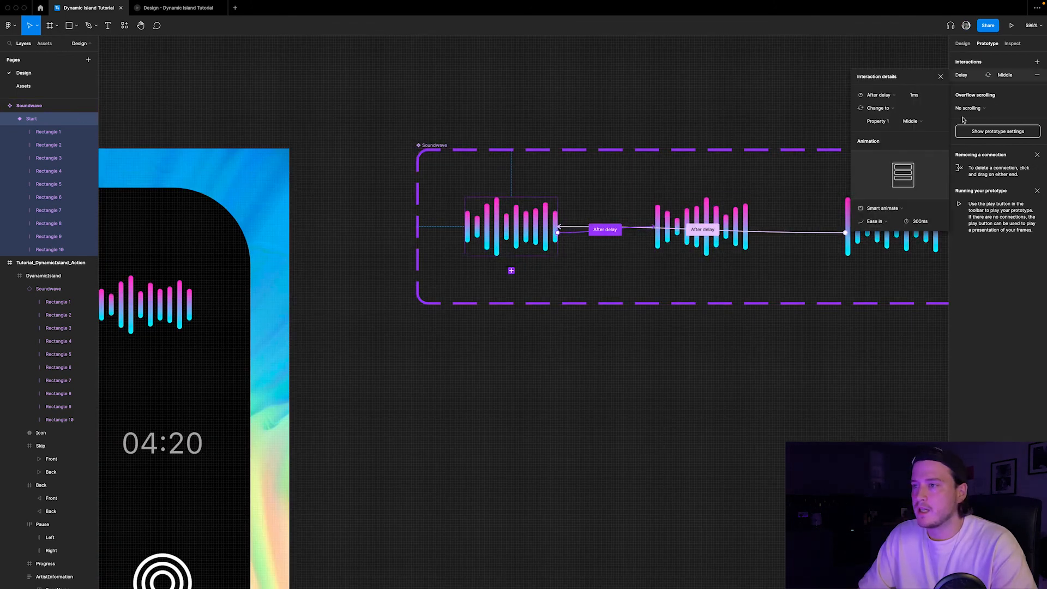
click(695, 219)
click(769, 230)
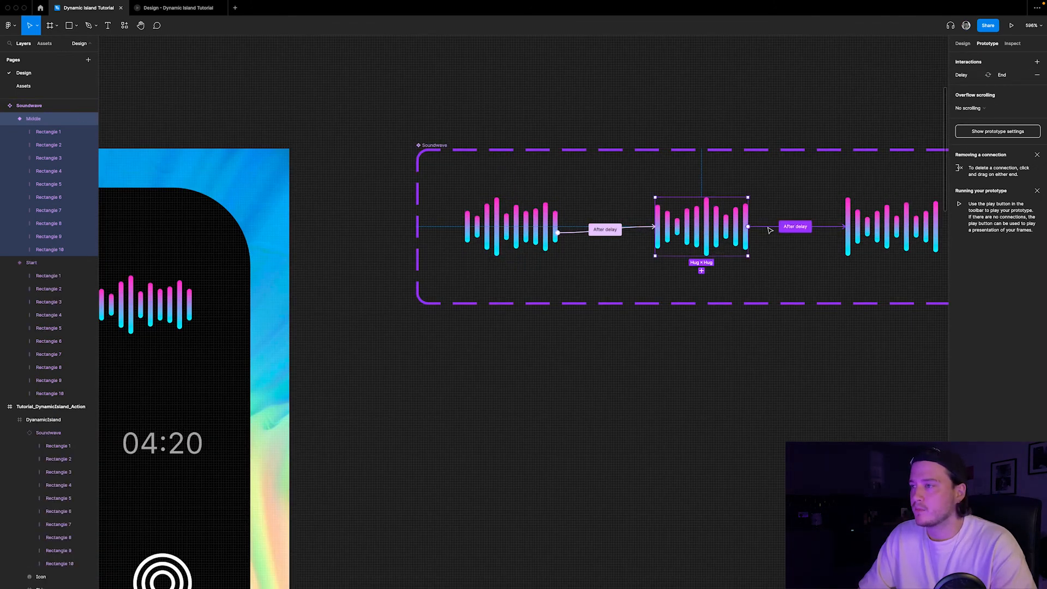
click(892, 249)
click(837, 231)
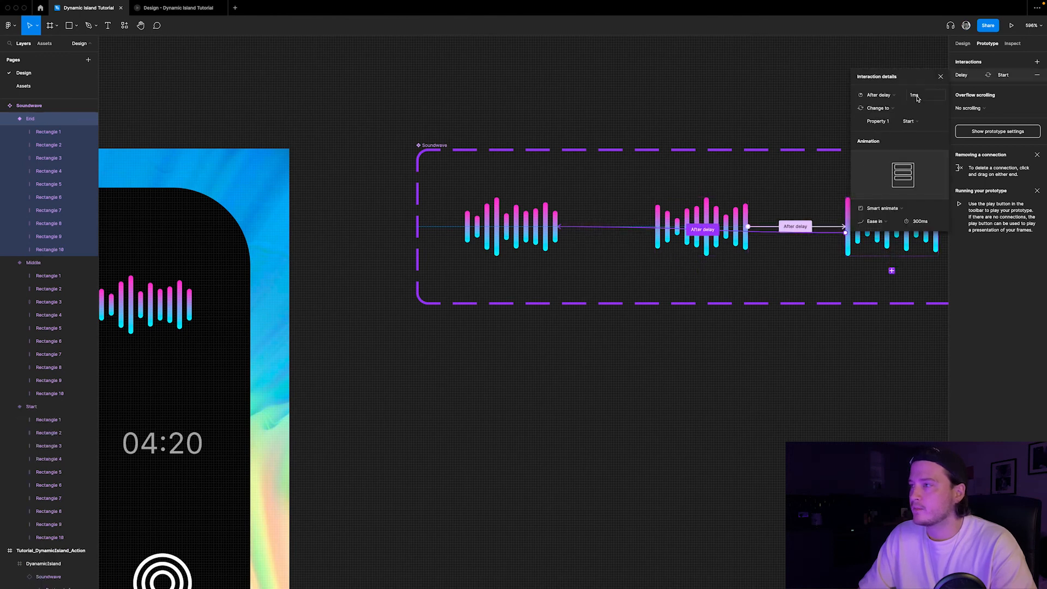
scroll(832, 261, down, 4)
double_click(497, 281)
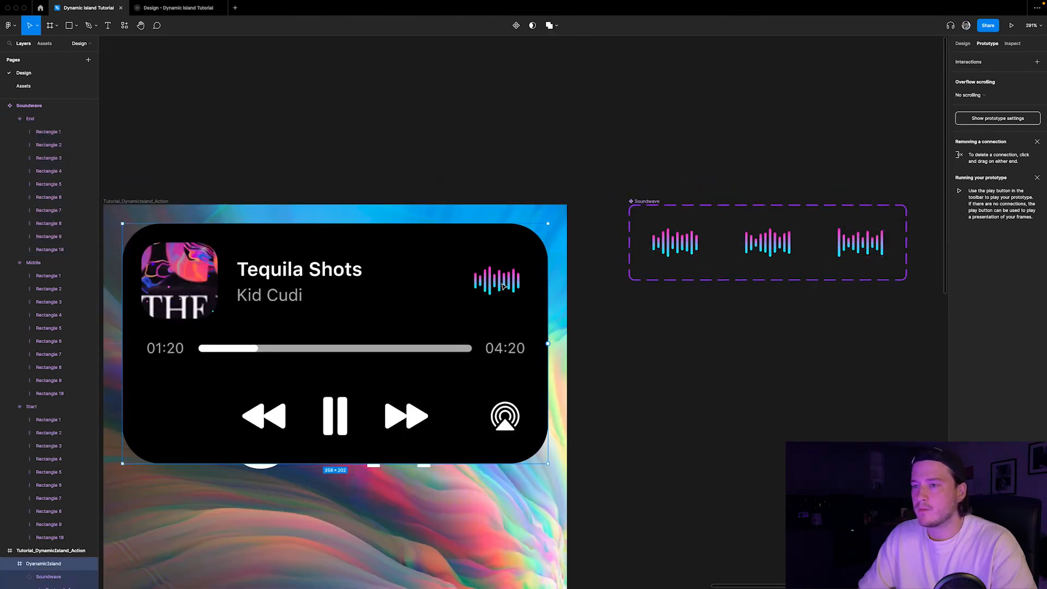
scroll(648, 282, down, 1)
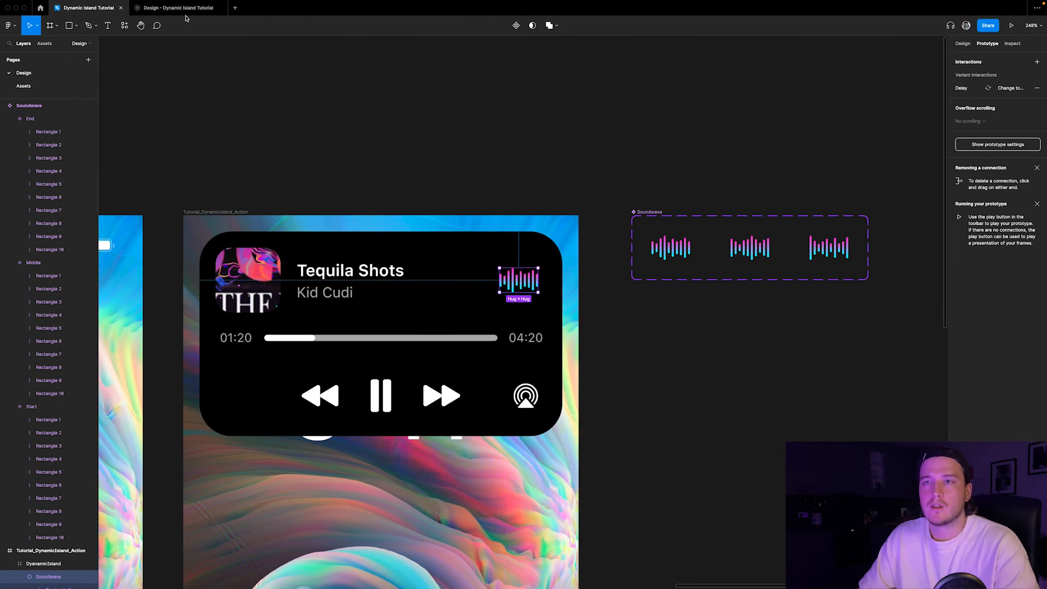
- Replay the prototype to watch the soundwave in the expanded player again, and return to the design file
click(185, 11)
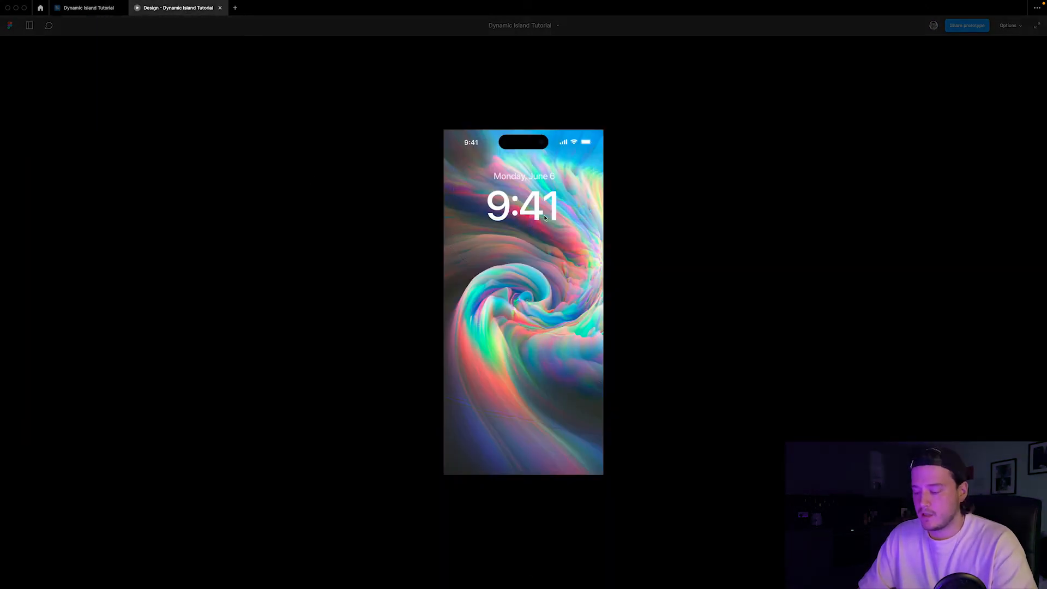
click(64, 7)
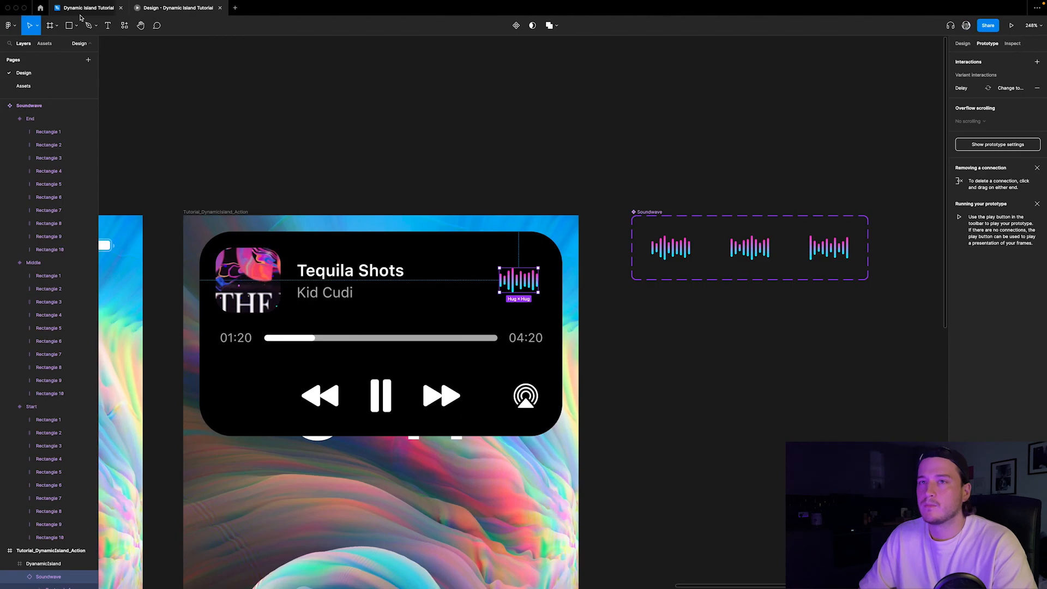
click(1011, 25)
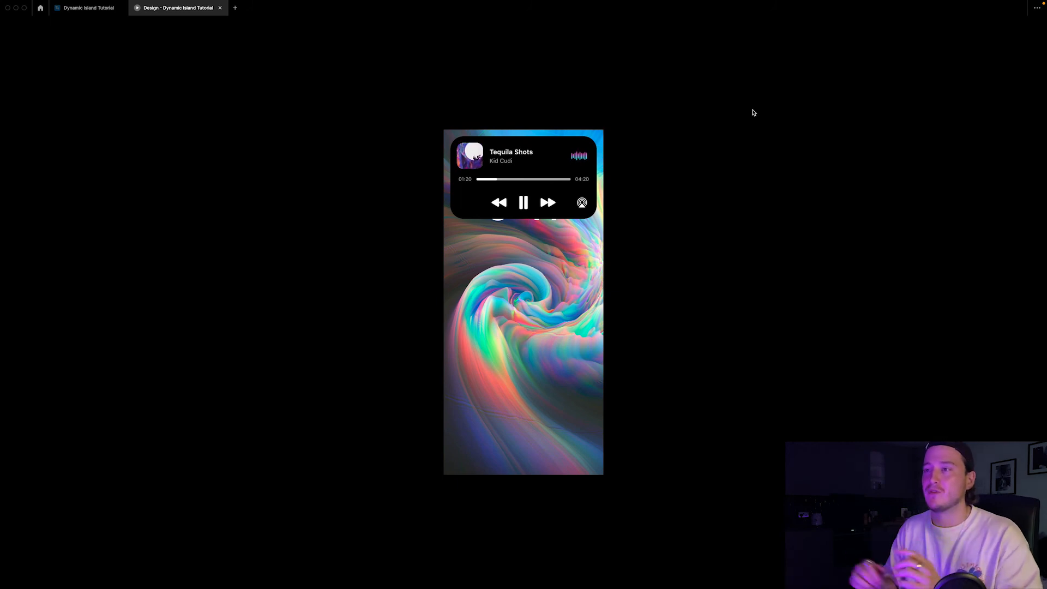
click(87, 13)
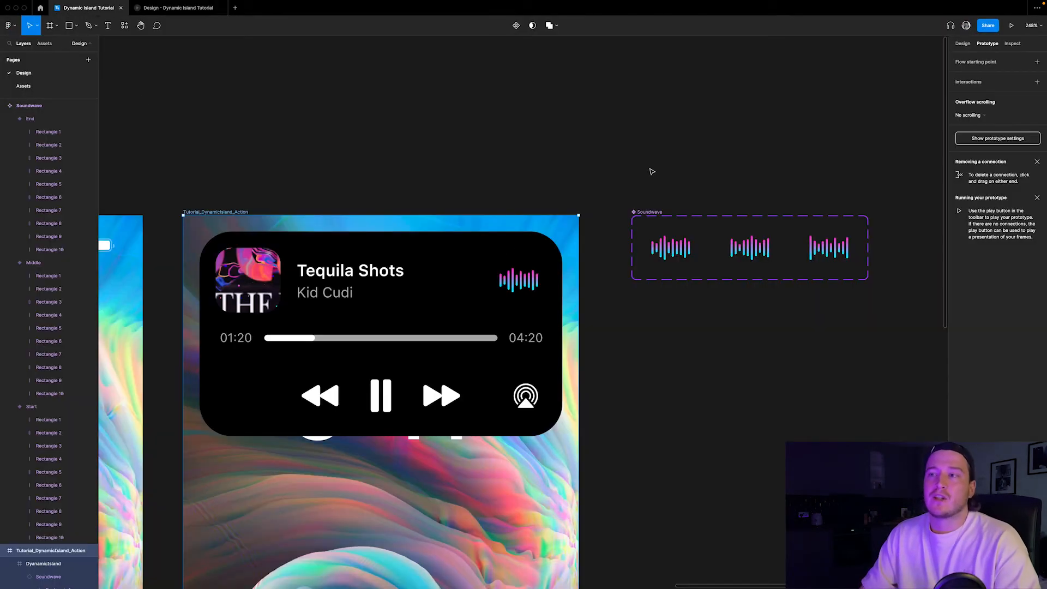
- Copy the expanded Dynamic Island player from the Action frame into the Tutorial_DynamicIsland_Rest frame
scroll(703, 179, down, 5)
scroll(710, 179, down, 2)
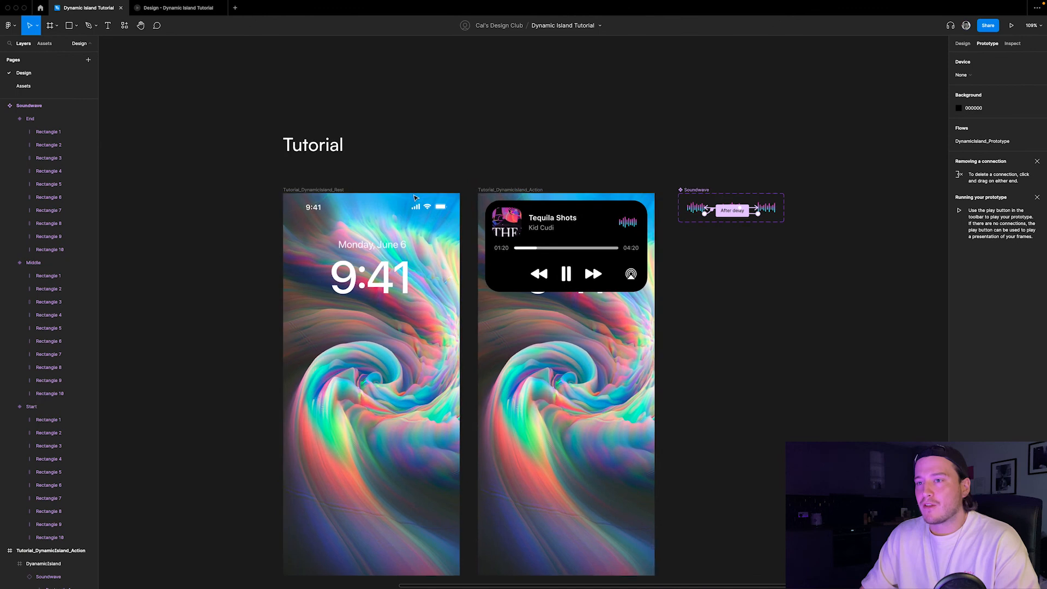
scroll(703, 182, up, 2)
click(627, 266)
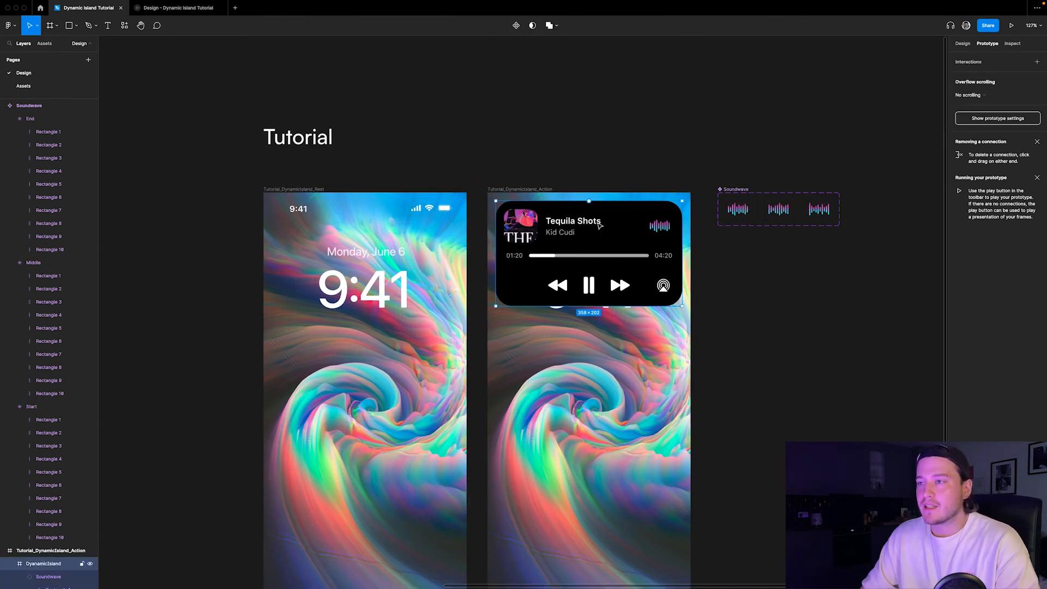
click(298, 190)
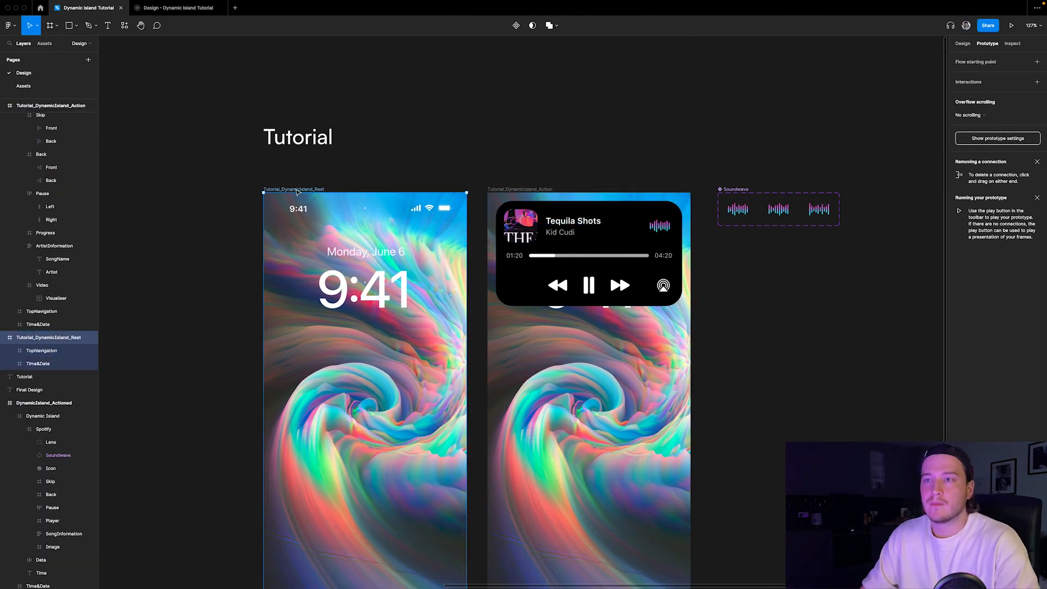
key(ctrl+v)
scroll(217, 229, up, 3)
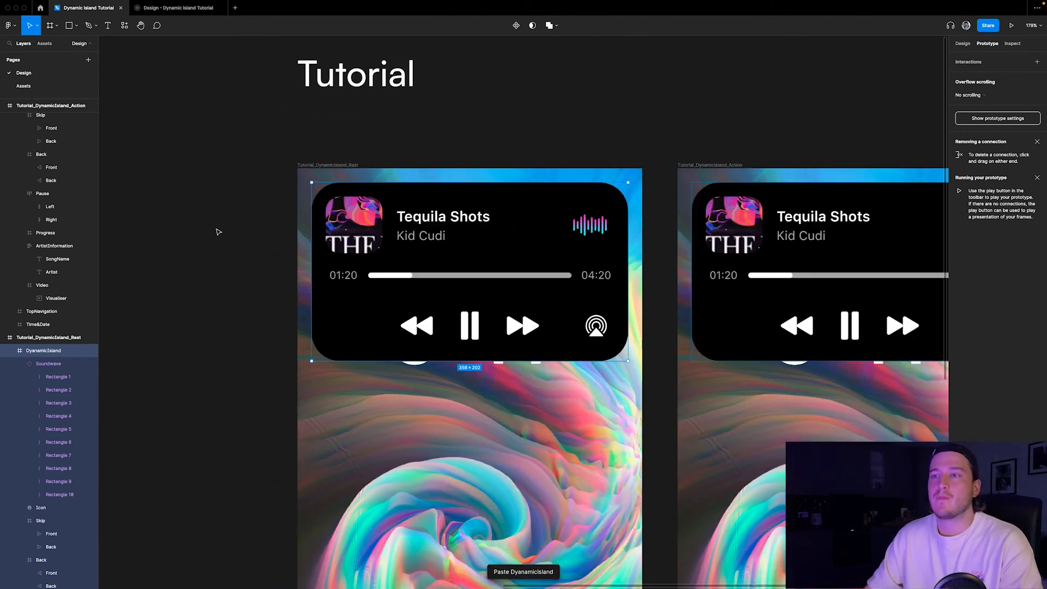
- Scale the pasted player proportionally with the Scale tool to 122 wide, centred horizontally in the Rest frame
click(37, 25)
click(36, 56)
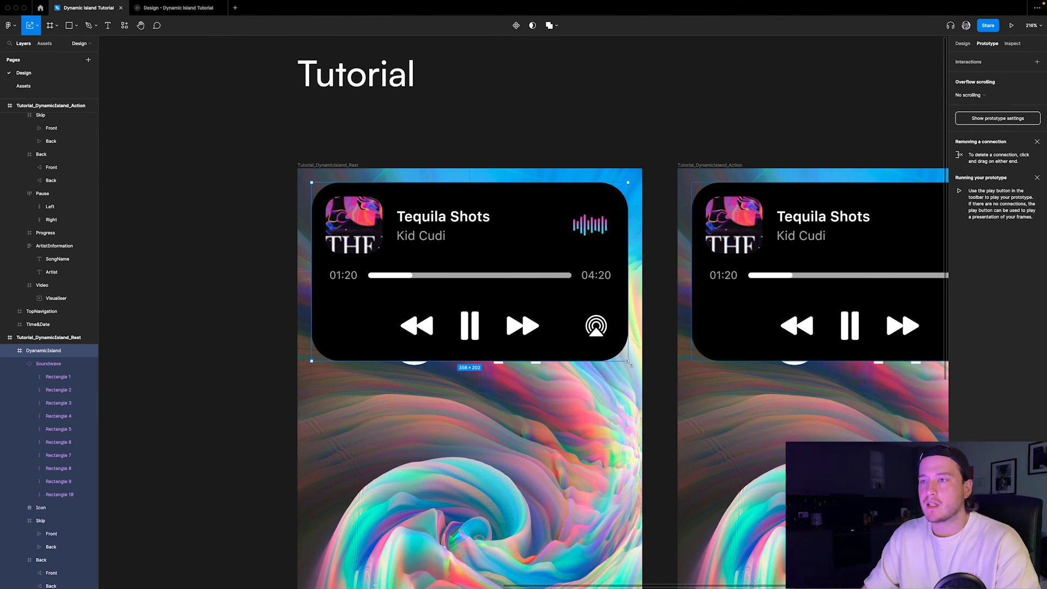
click(962, 44)
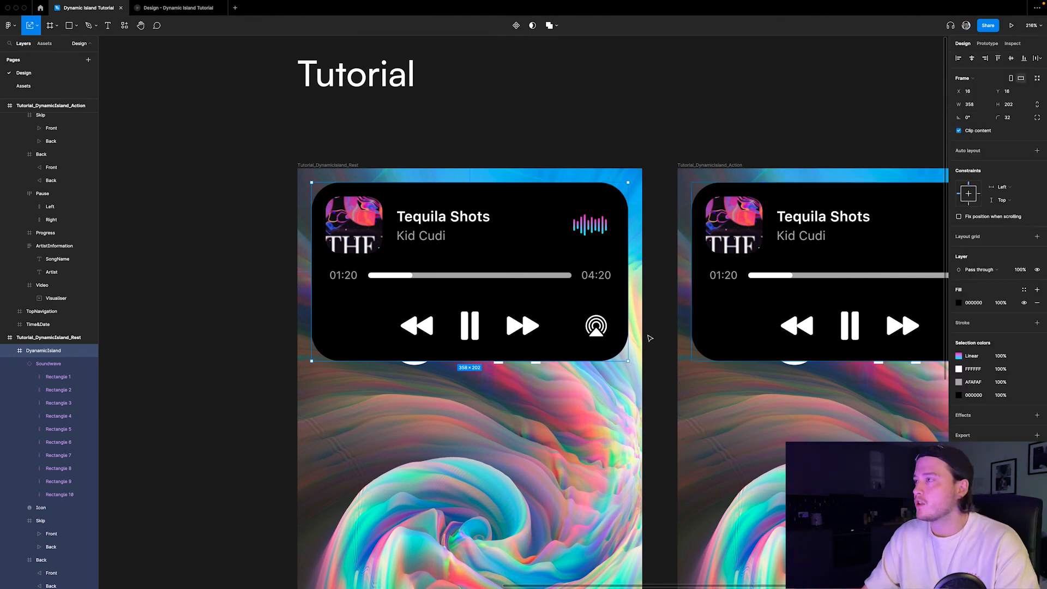
drag(625, 358, 486, 199)
scroll(471, 193, up, 10)
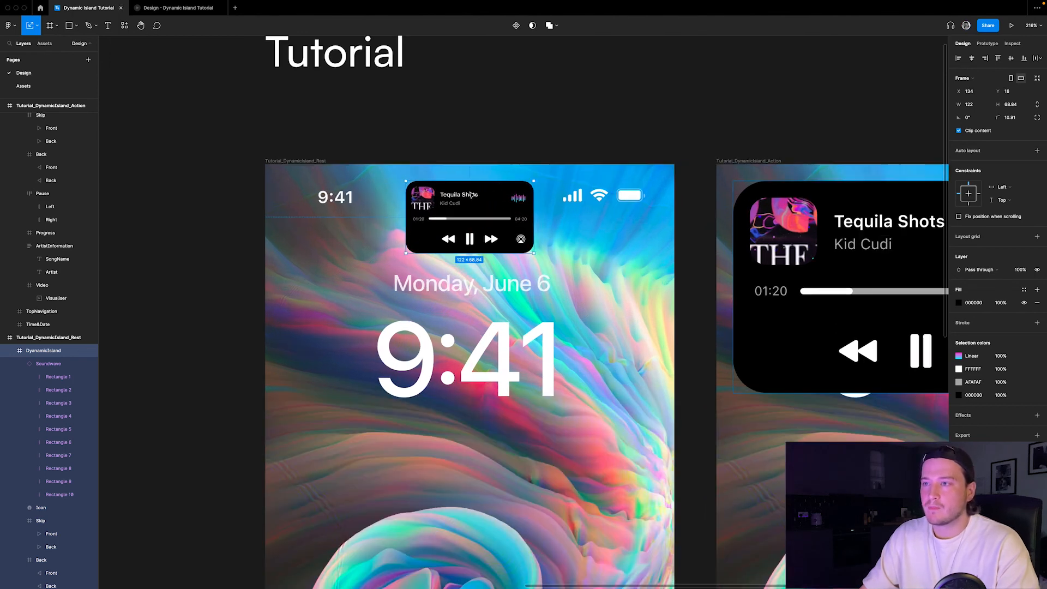
- Switch back to the Move tool and crop the shrunken player in the Rest frame to 36 high, like the finished design's resting island
click(1010, 104)
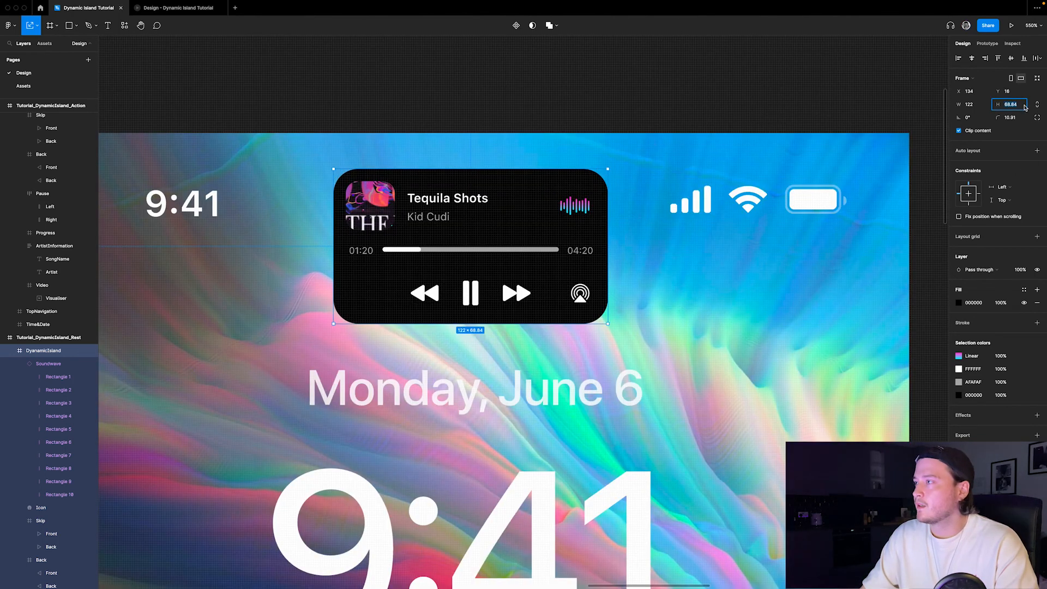
click(36, 26)
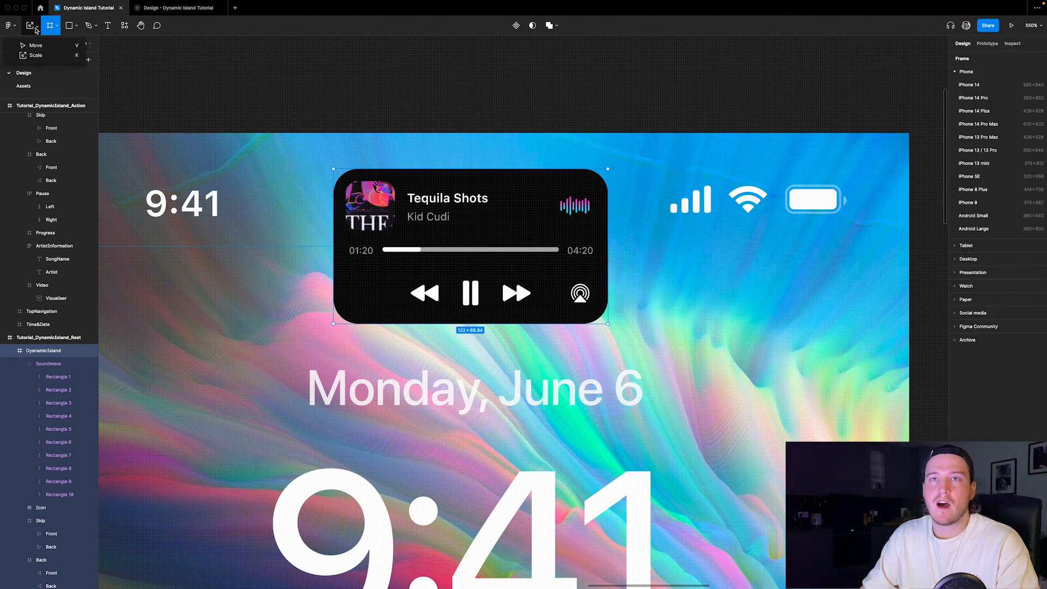
click(32, 47)
key(shift+1)
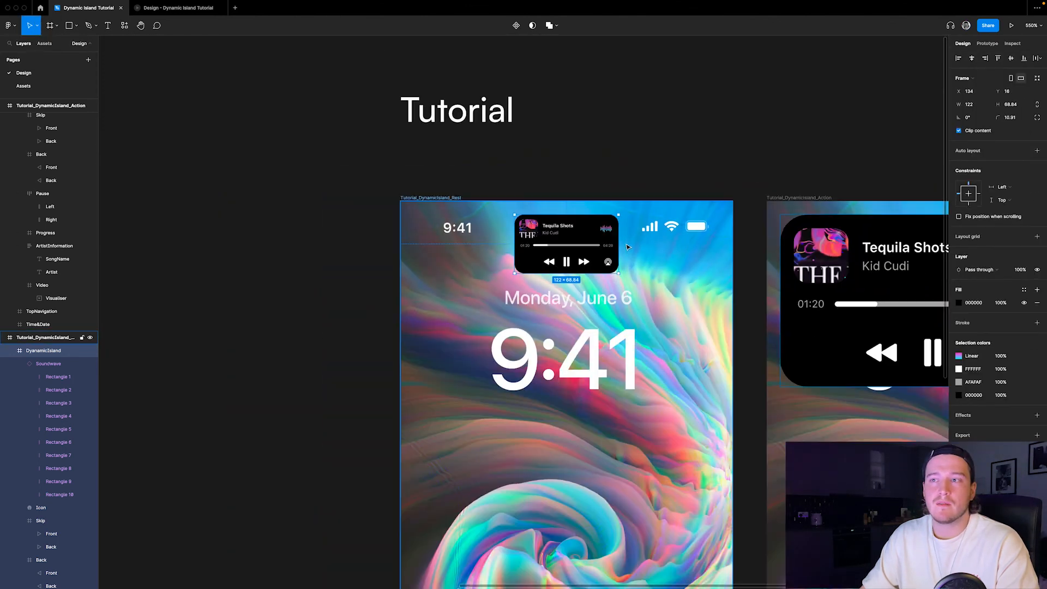
scroll(262, 245, up, 5)
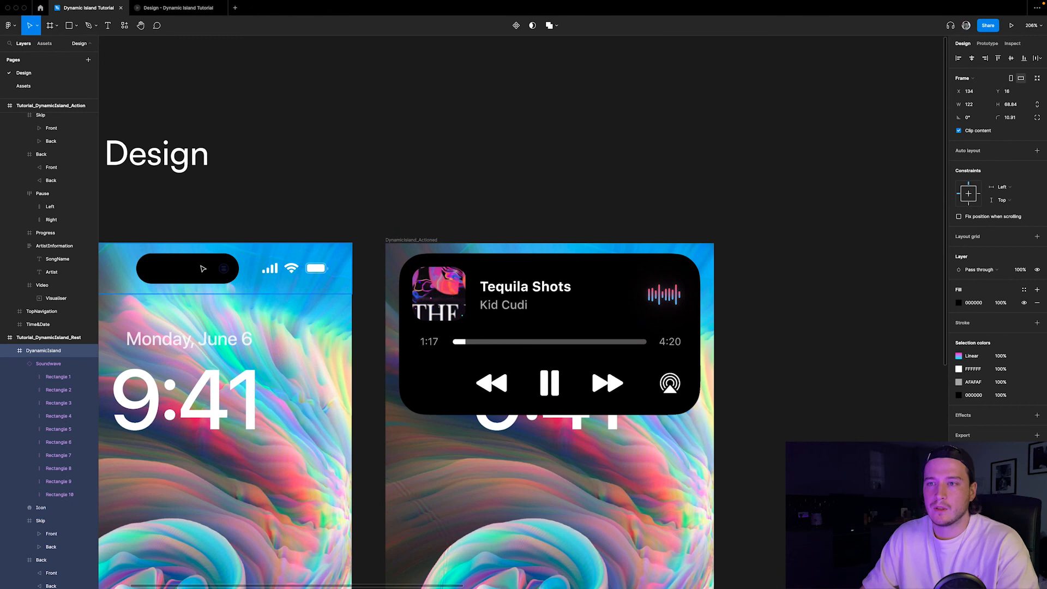
click(202, 268)
scroll(199, 266, down, 6)
scroll(533, 267, up, 10)
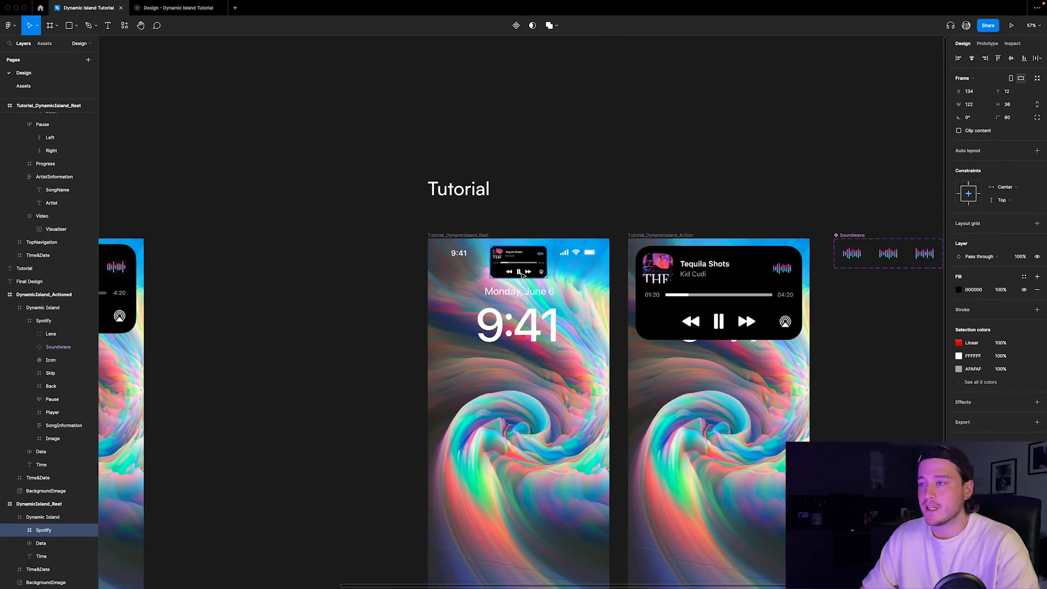
click(539, 220)
drag(520, 293, 526, 242)
scroll(513, 246, up, 5)
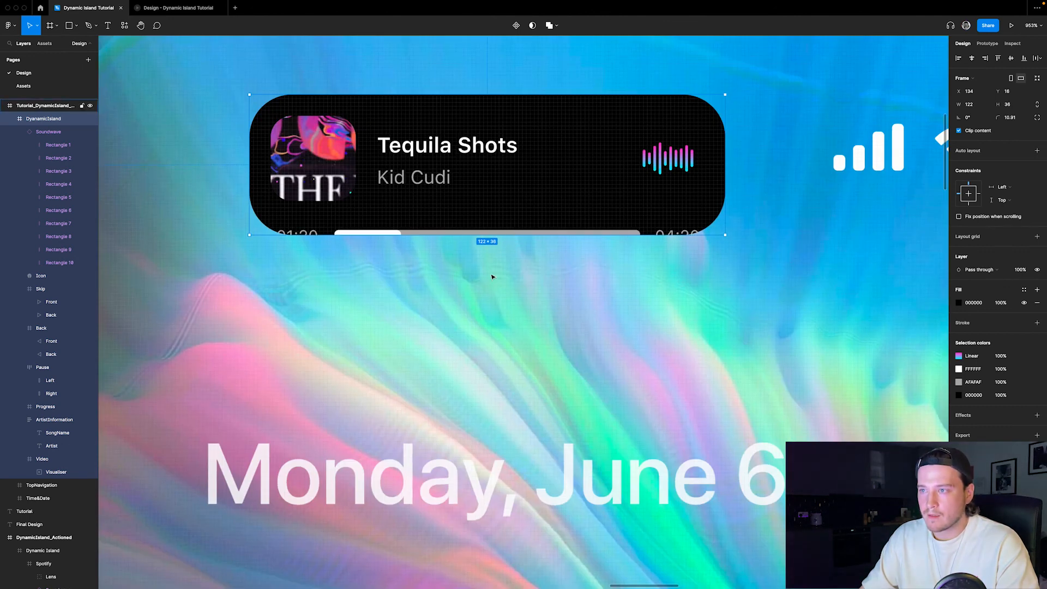
- Set the corner radius of the cropped island in the Rest frame to 50 and deselect it
scroll(492, 276, down, 5)
click(1009, 117)
key(shift+Up)
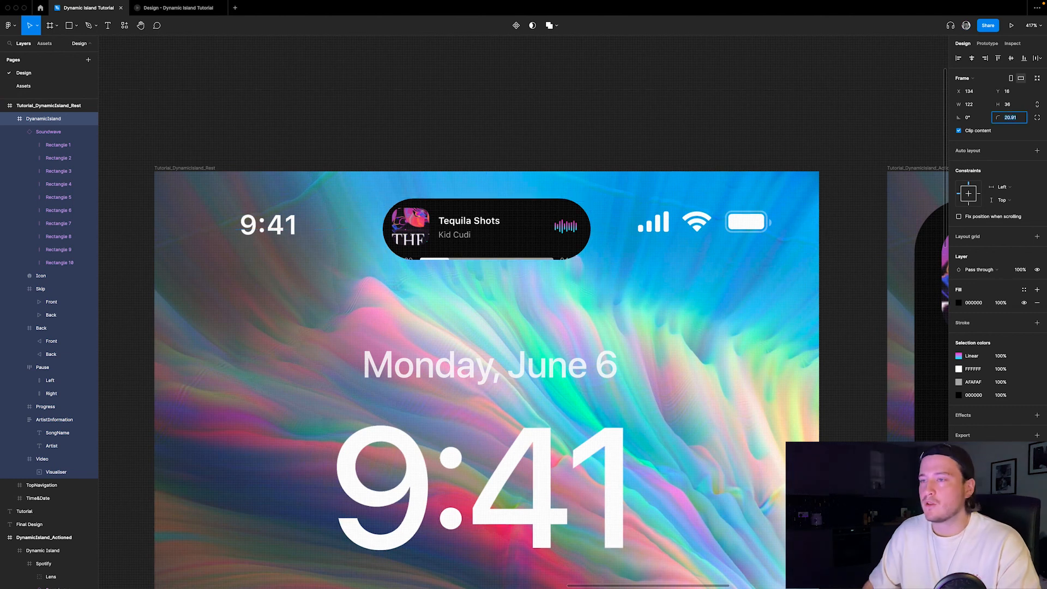
key(shift+Up)
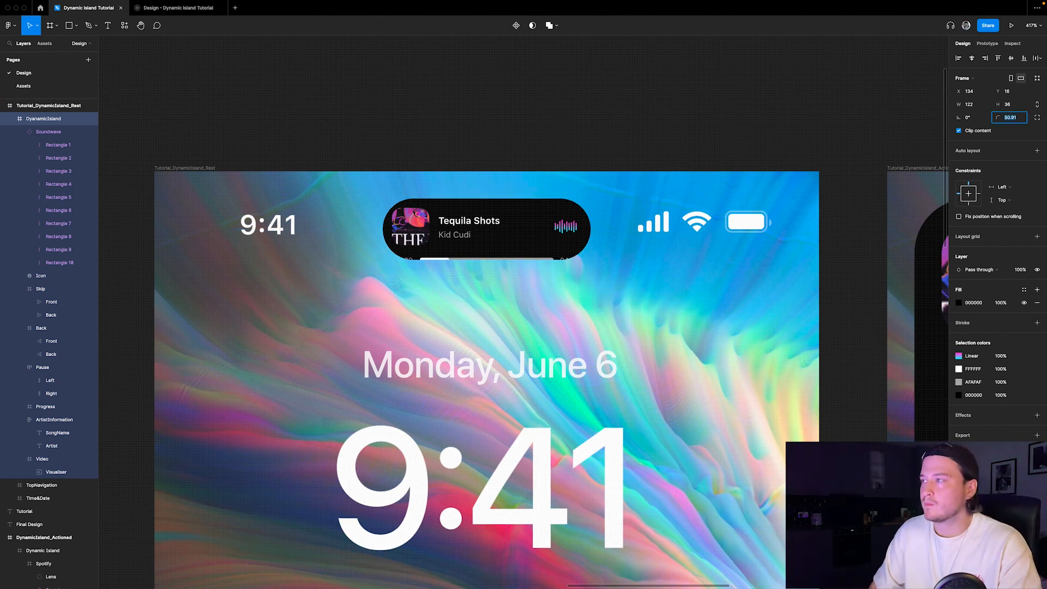
text(50)
key(Return)
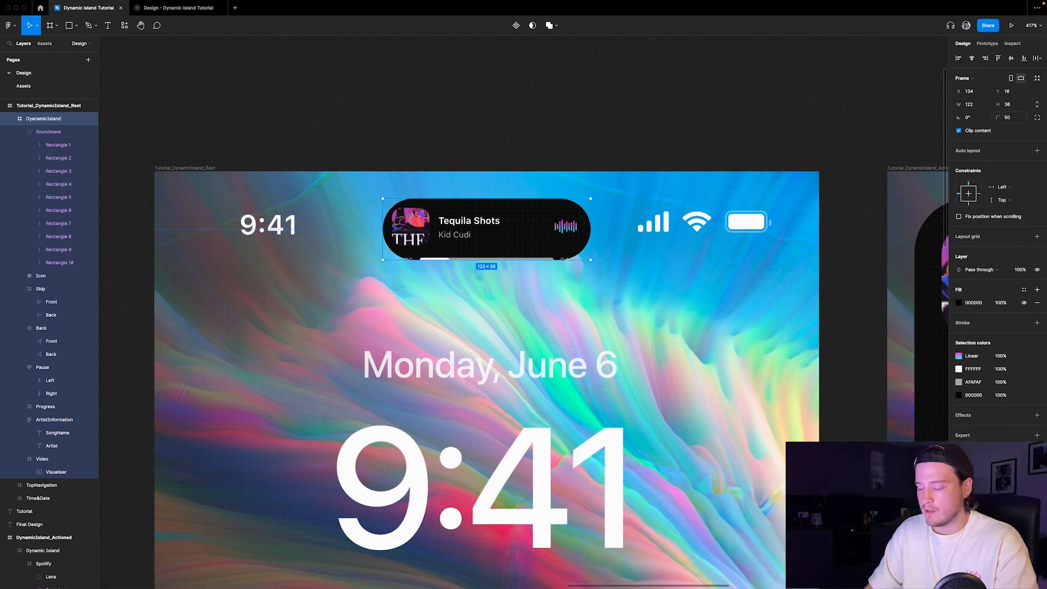
click(506, 137)
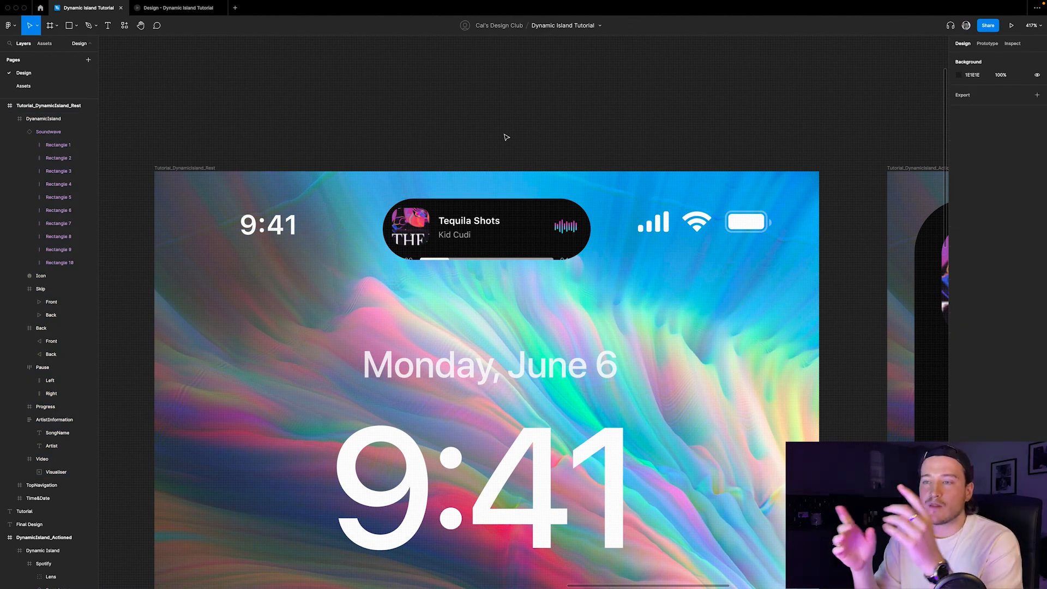
- Check the album art's spacing inside the resting island and collapse the island's nested layer groups
double_click(429, 230)
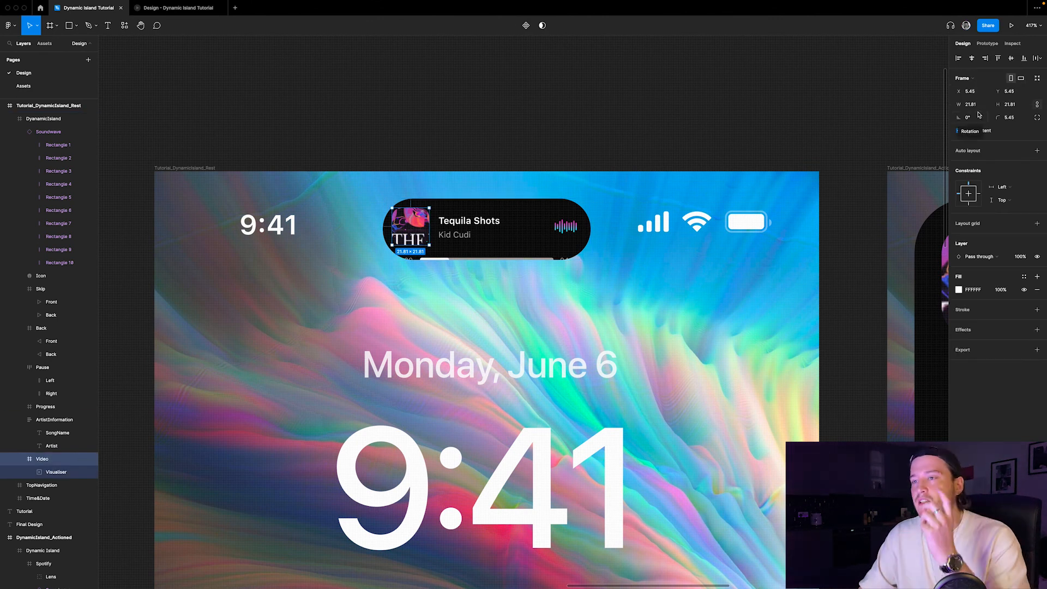
key(alt)
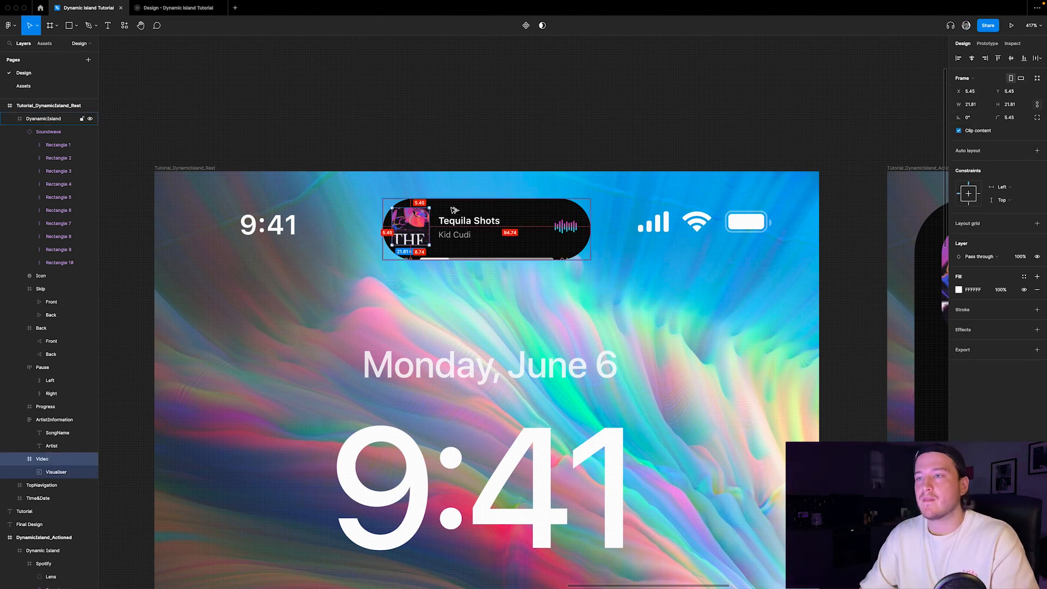
click(495, 128)
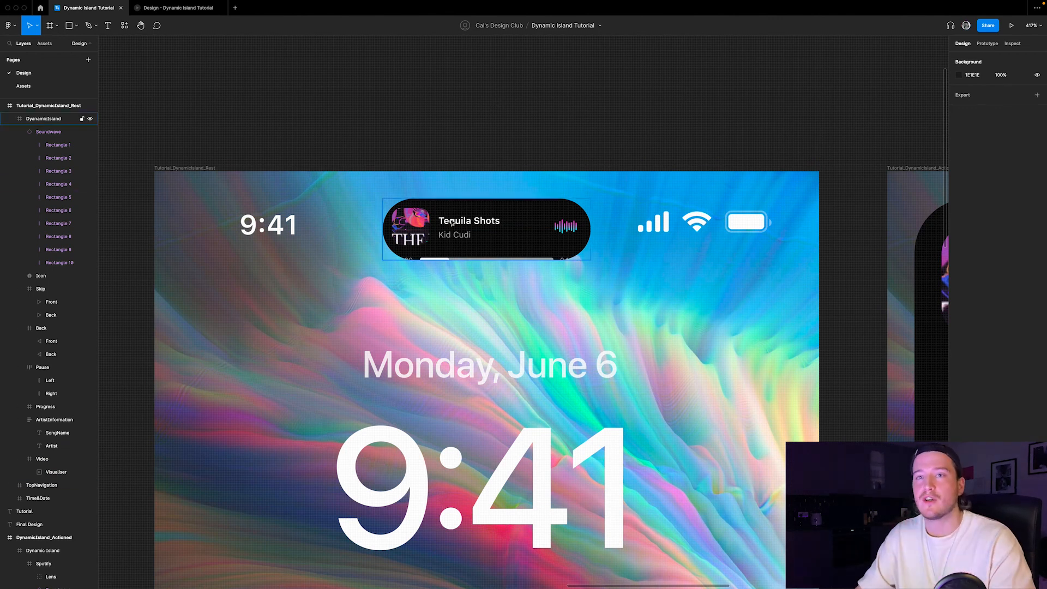
click(62, 119)
click(31, 133)
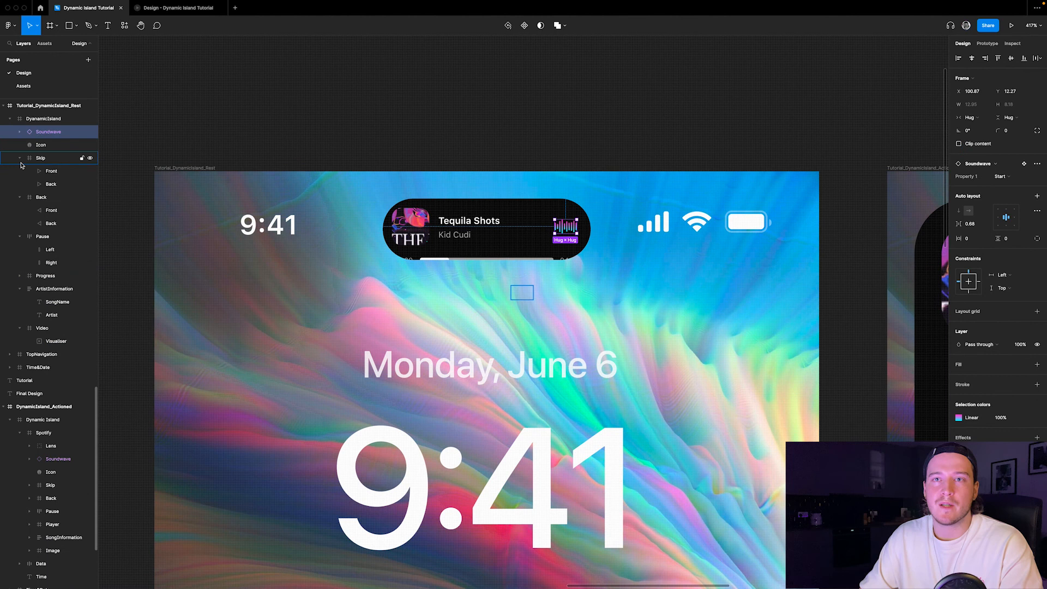
click(19, 301)
click(20, 209)
click(20, 170)
key(Escape)
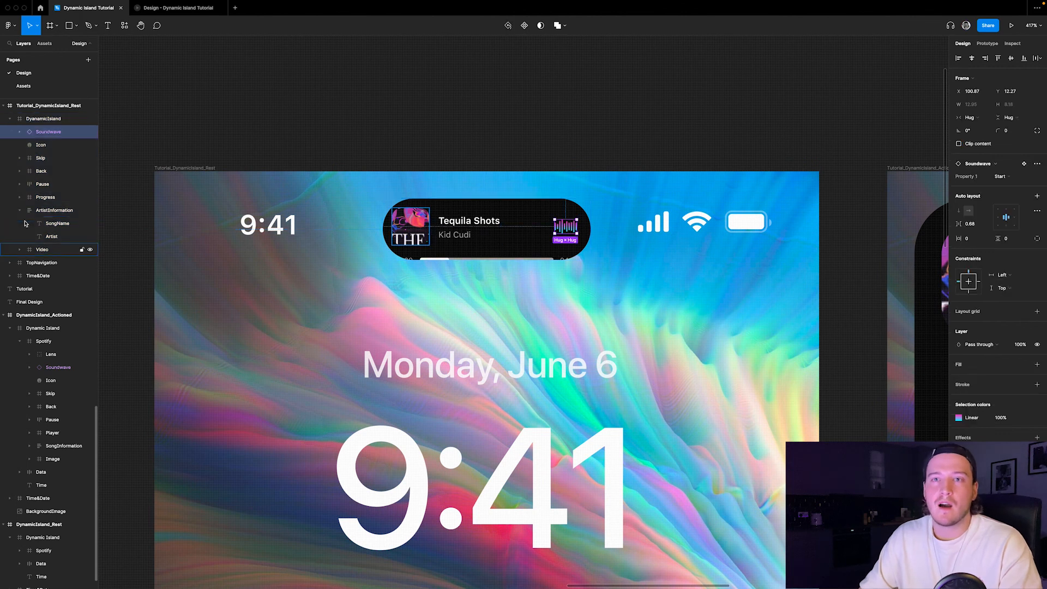
- Select all layers inside the Rest frame's island, from Soundwave to Video, and set their opacity to 0%
key(Return)
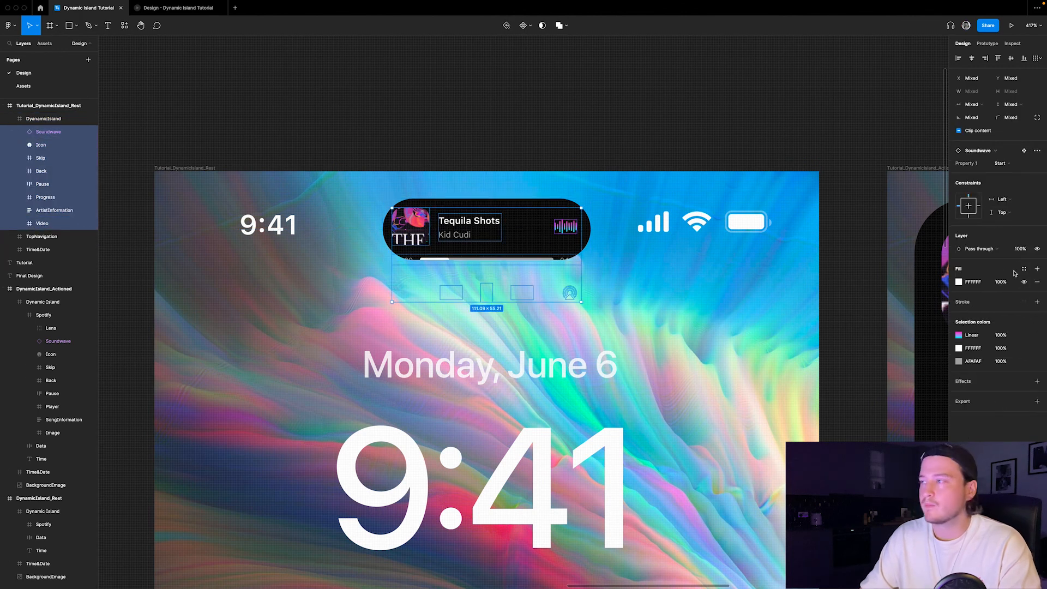
text(0)
key(Return)
scroll(416, 240, down, 5)
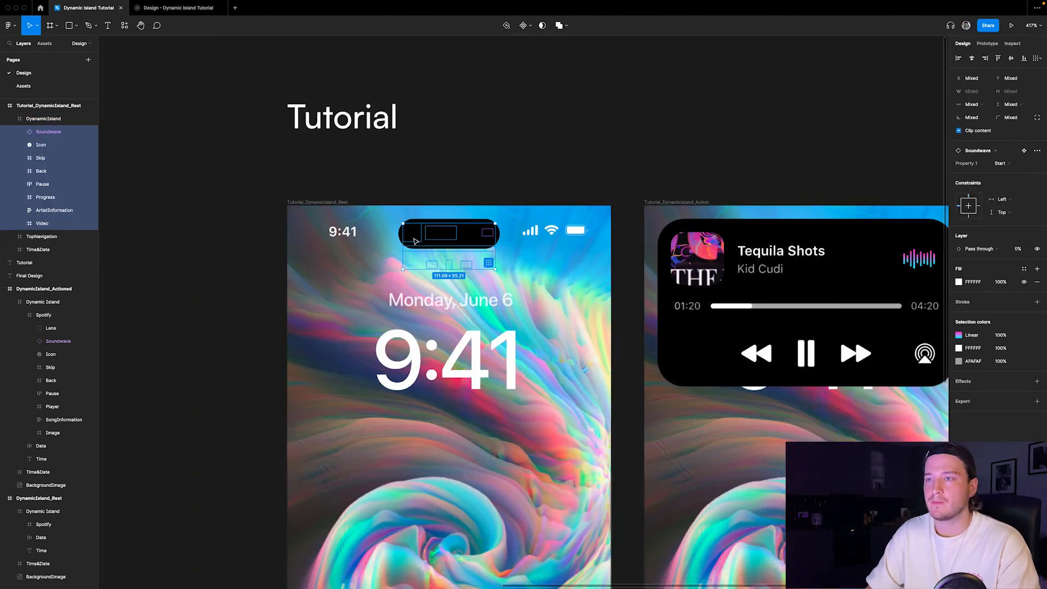
- Connect the Tutorial_DynamicIsland_Rest frame to the Action frame with an on-click Smart animate prototype interaction
click(390, 205)
click(376, 210)
scroll(471, 291, down, 3)
key(shift+e)
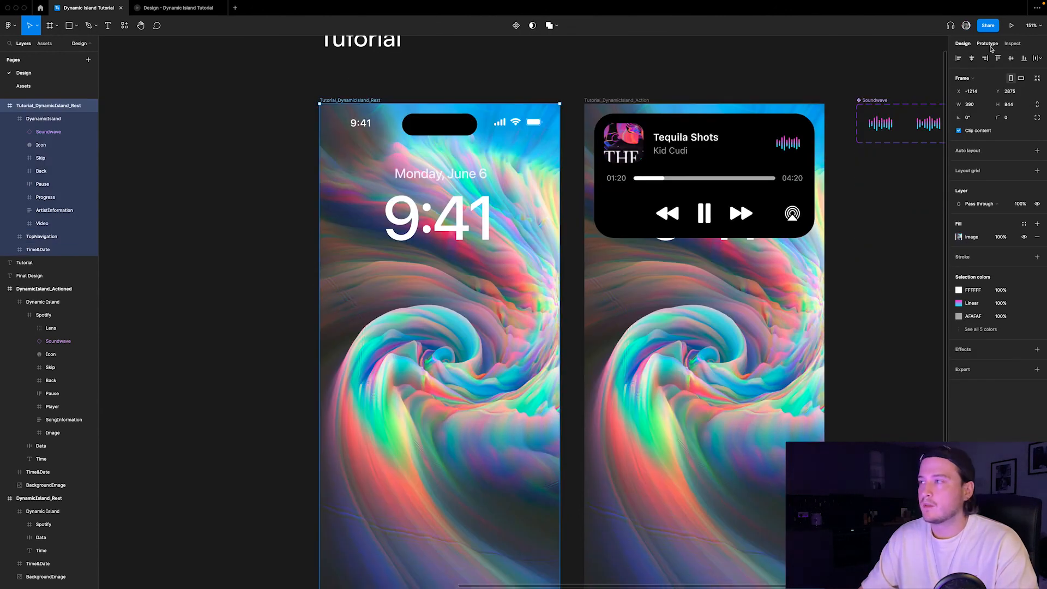
drag(559, 364, 669, 360)
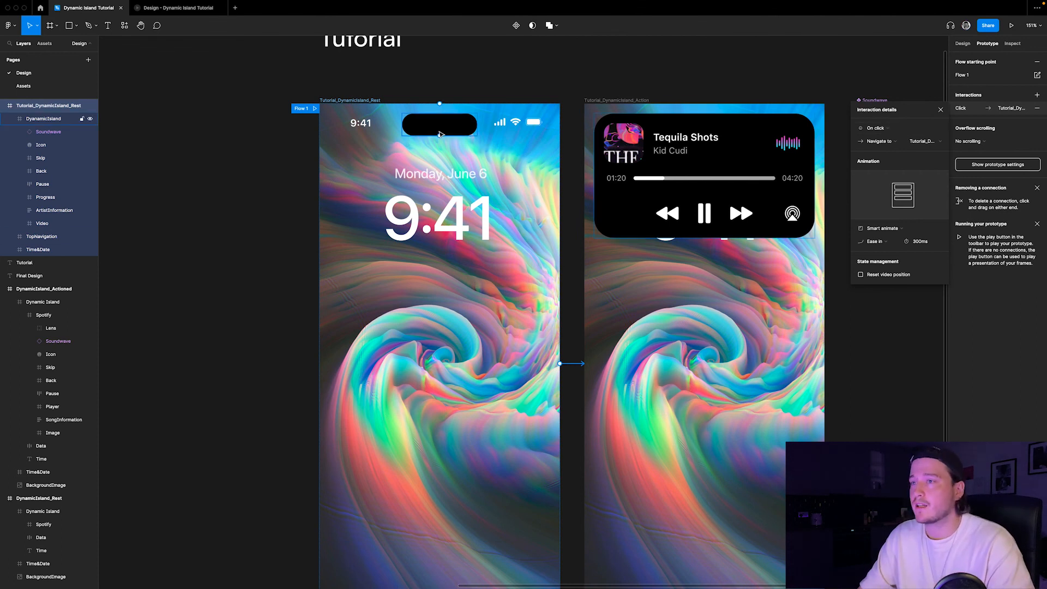
click(941, 111)
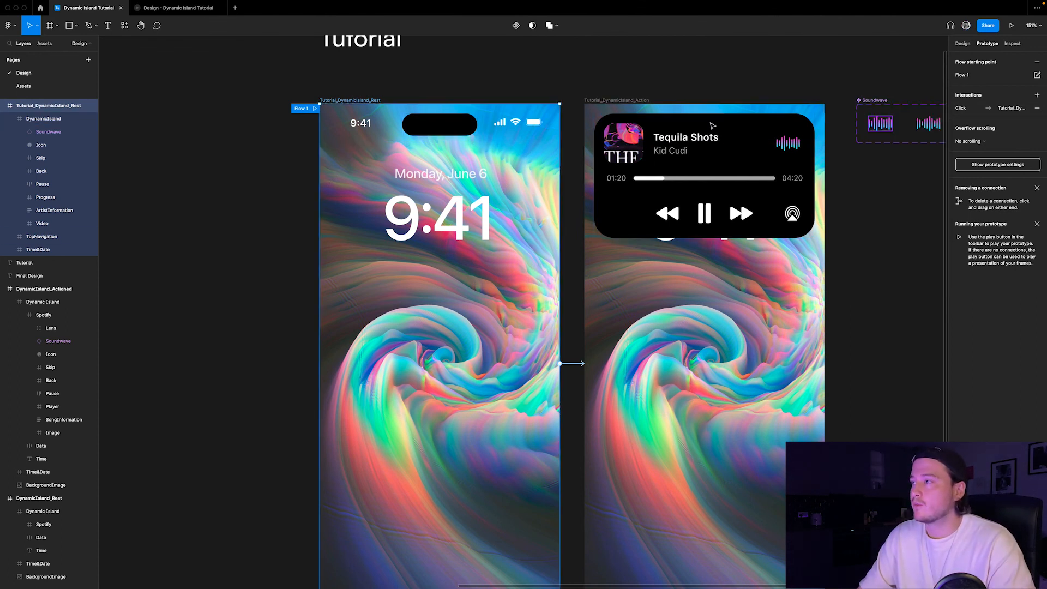
- Link the Rest frame's island to the Action frame on click with Smart animate and Gentle easing, and link the Action frame's island back to Rest
click(440, 135)
drag(478, 124, 648, 333)
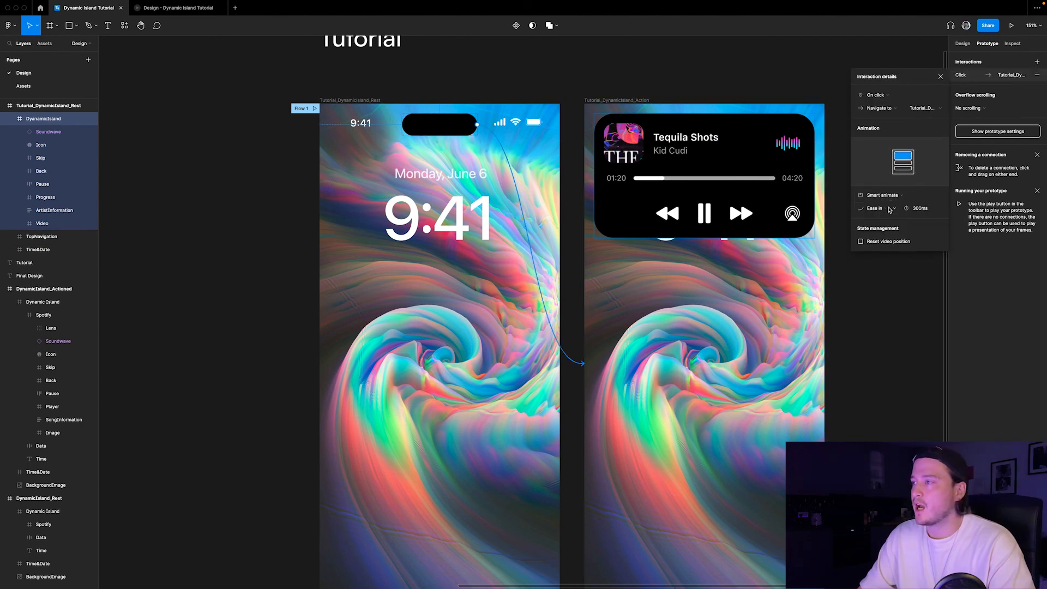
click(888, 209)
click(875, 284)
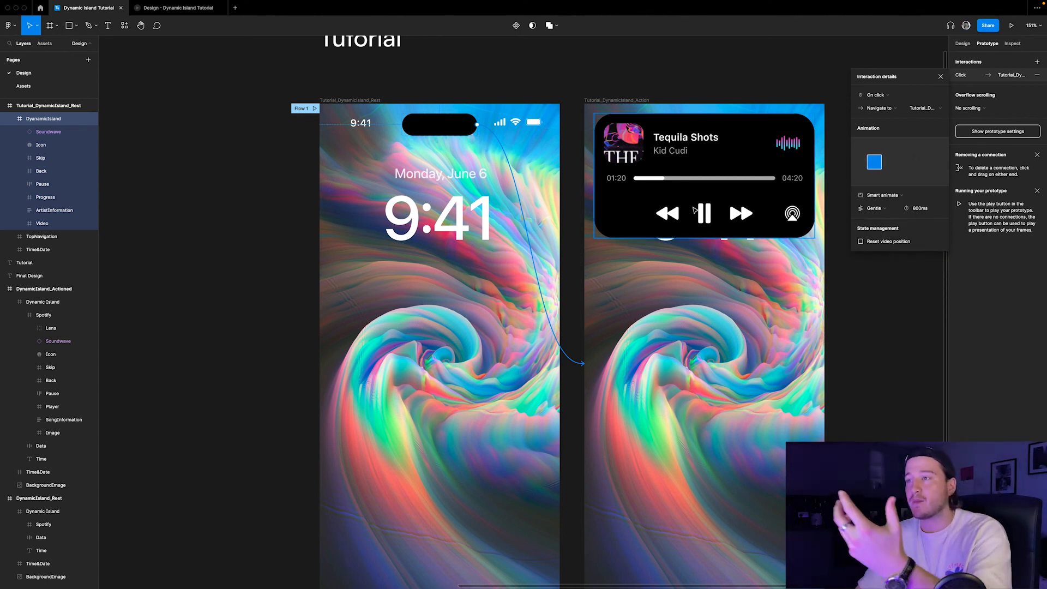
click(697, 162)
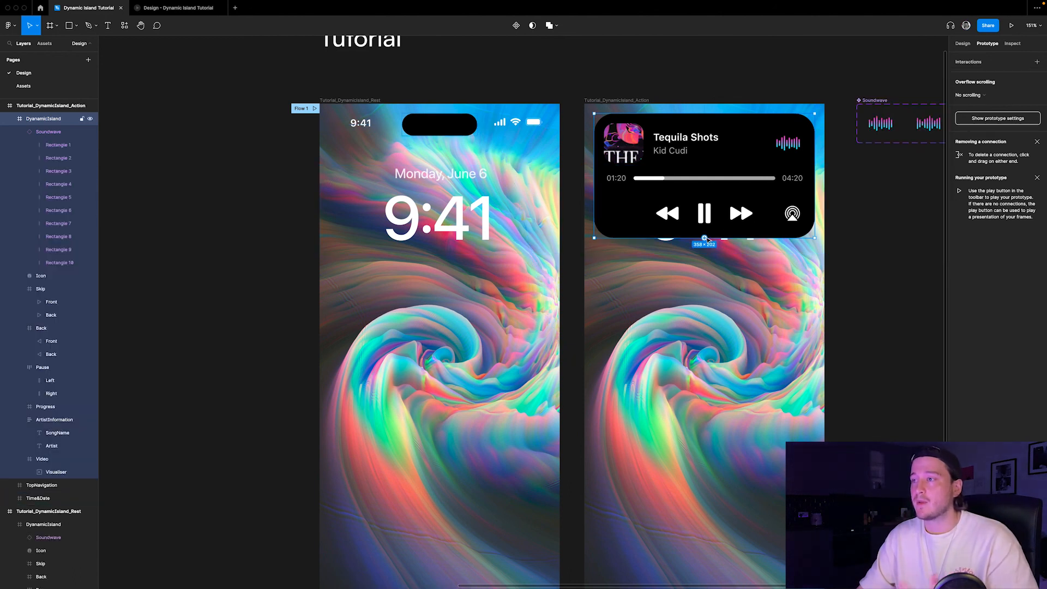
drag(814, 175, 517, 357)
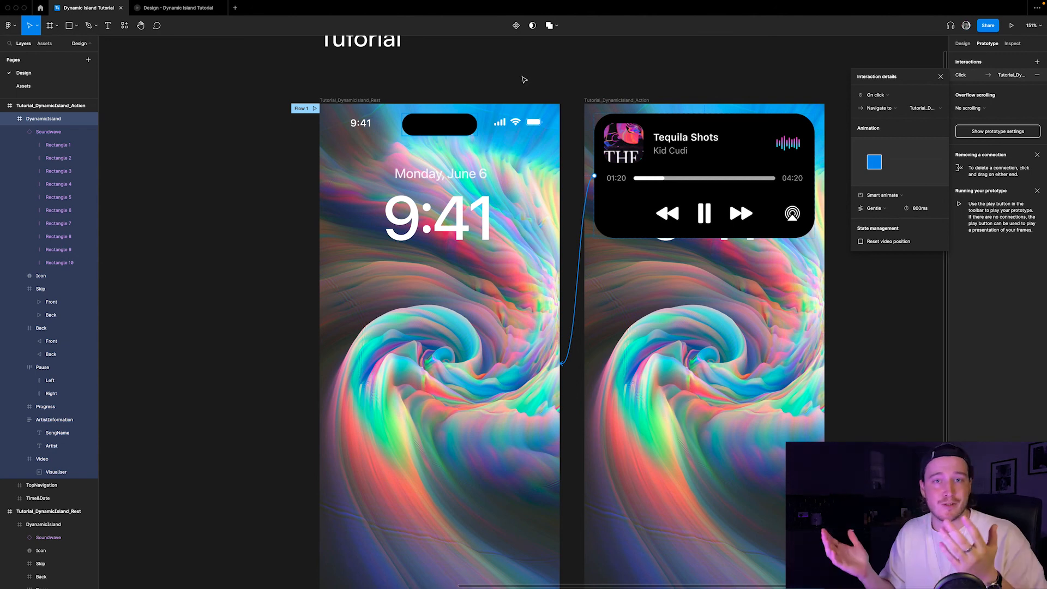
- Play Flow 1 and test expanding and collapsing the Dynamic Island in the prototype
click(315, 109)
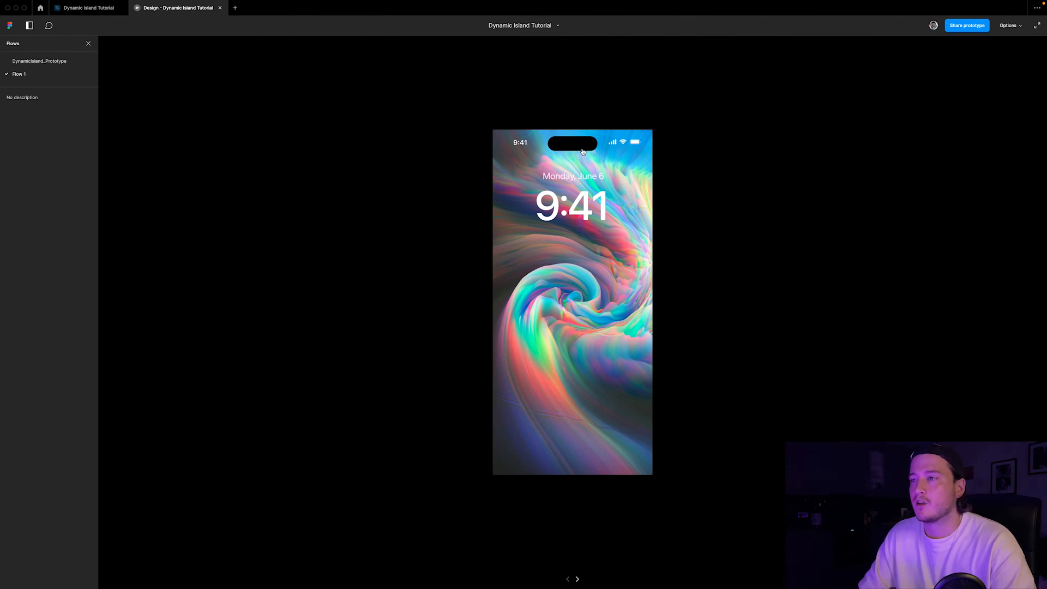
click(582, 151)
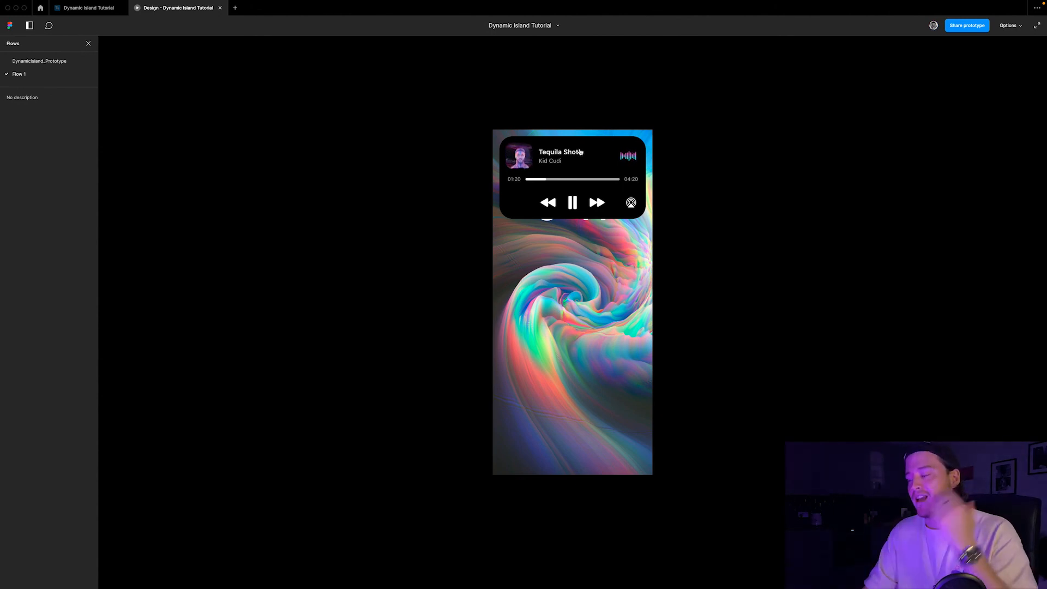
click(581, 152)
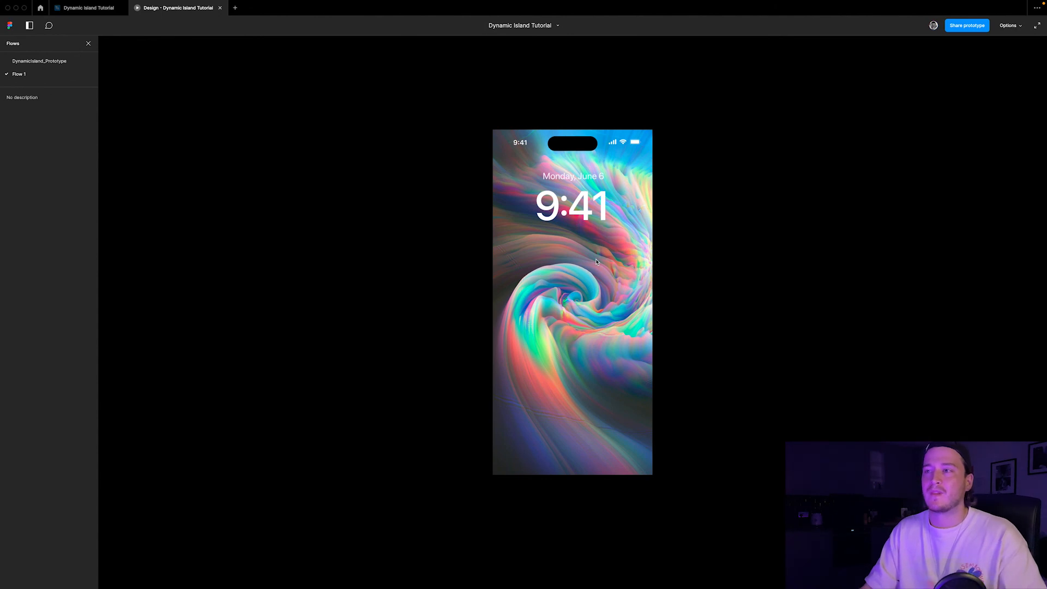